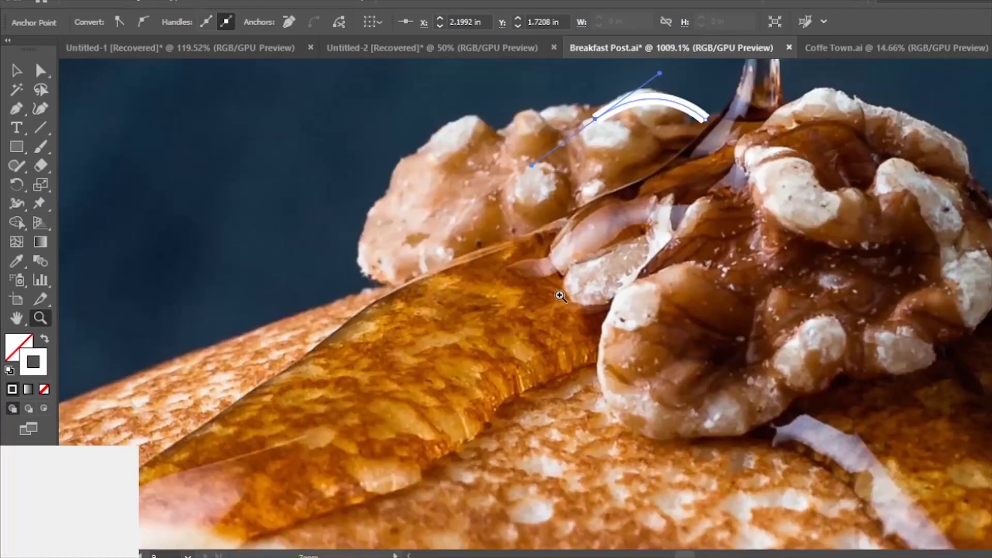
Trace the white outline down the walnut's left edge and along the top pancake's edge, ending in a sharp corner
drag(376, 222, 380, 227)
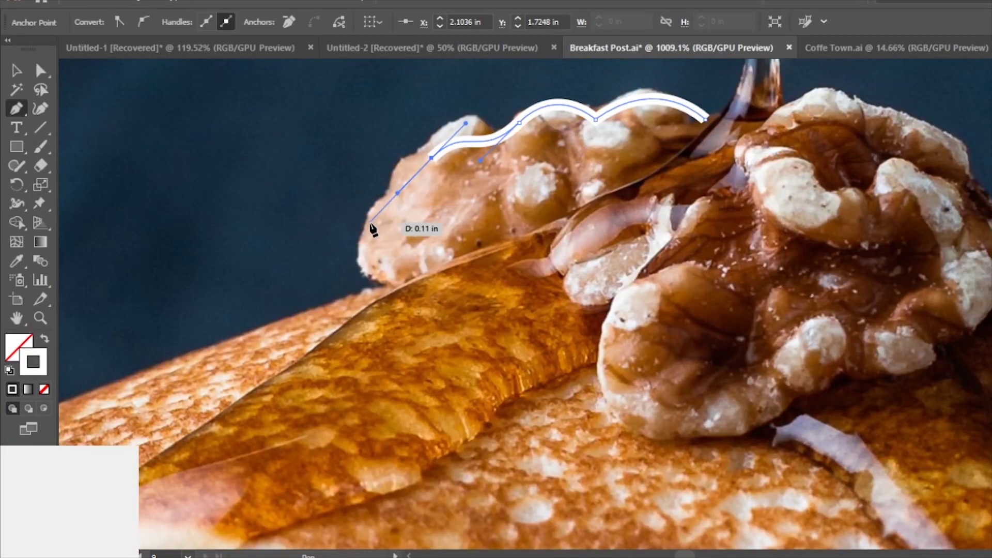
drag(356, 276, 392, 285)
scroll(413, 210, down, 3)
drag(425, 239, 401, 229)
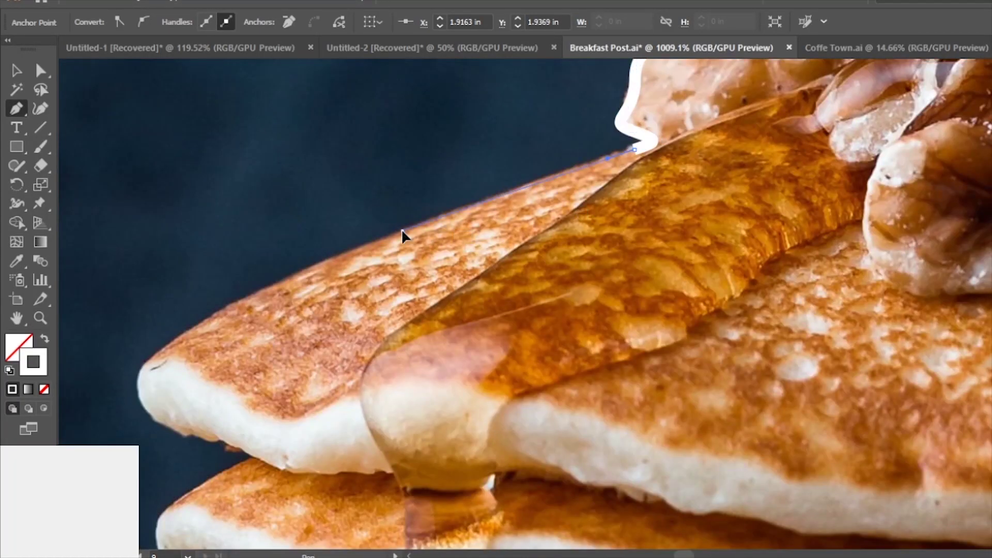
drag(588, 151, 532, 249)
mouse_move(405, 224)
mouse_down()
mouse_move(360, 267)
mouse_move(423, 311)
mouse_move(489, 289)
mouse_up()
click(377, 198)
Continue the outline with smooth curved anchors down the lower pancake edges of the stack
click(361, 268)
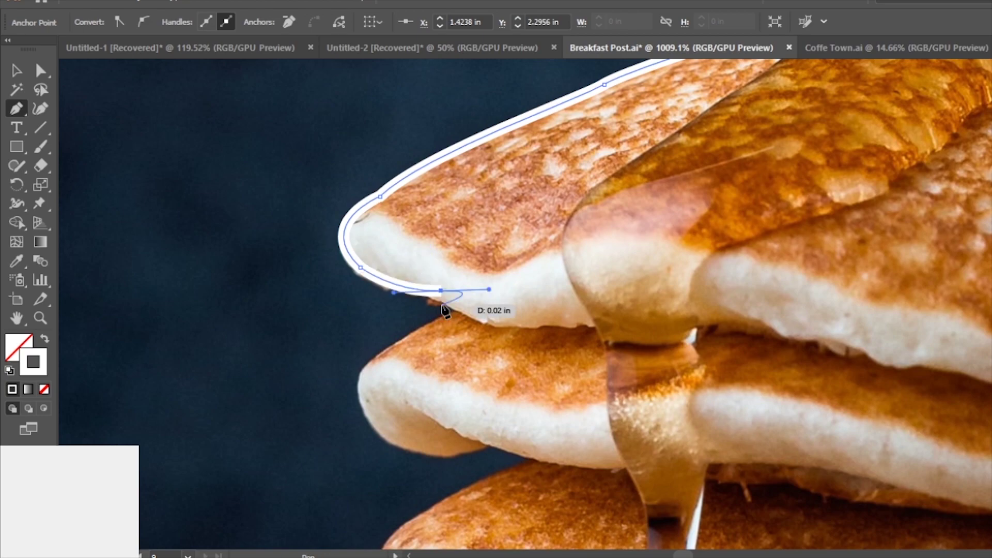
drag(420, 328, 421, 333)
scroll(505, 248, down, 2)
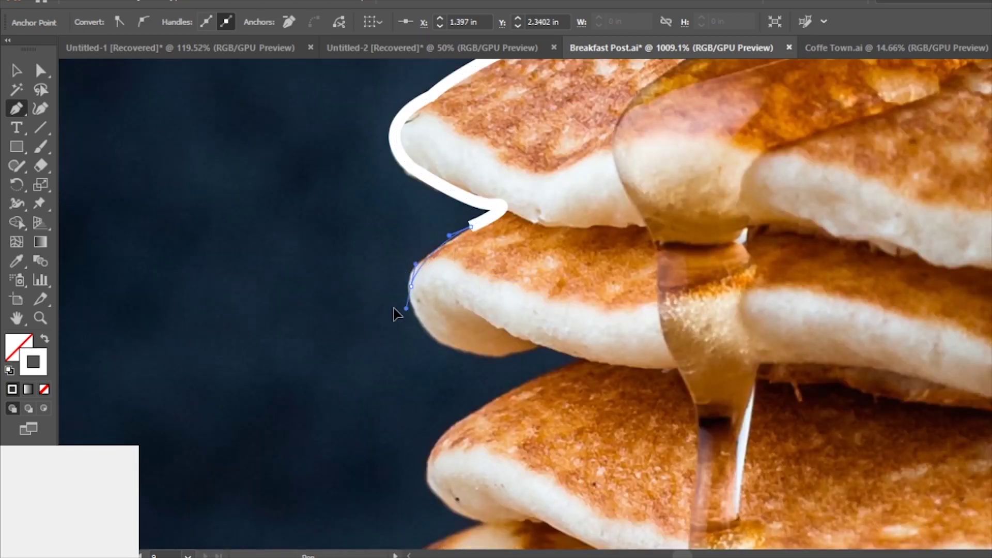
drag(410, 286, 421, 320)
drag(484, 352, 543, 359)
mouse_move(556, 345)
mouse_down()
mouse_move(568, 279)
mouse_move(700, 237)
mouse_up()
mouse_move(520, 322)
mouse_down()
mouse_move(532, 332)
mouse_move(523, 235)
mouse_up()
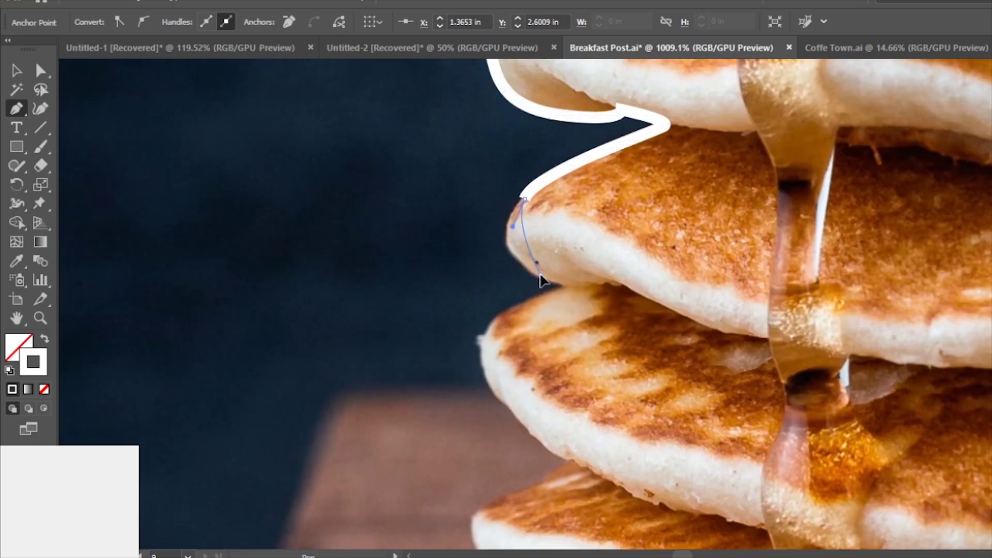
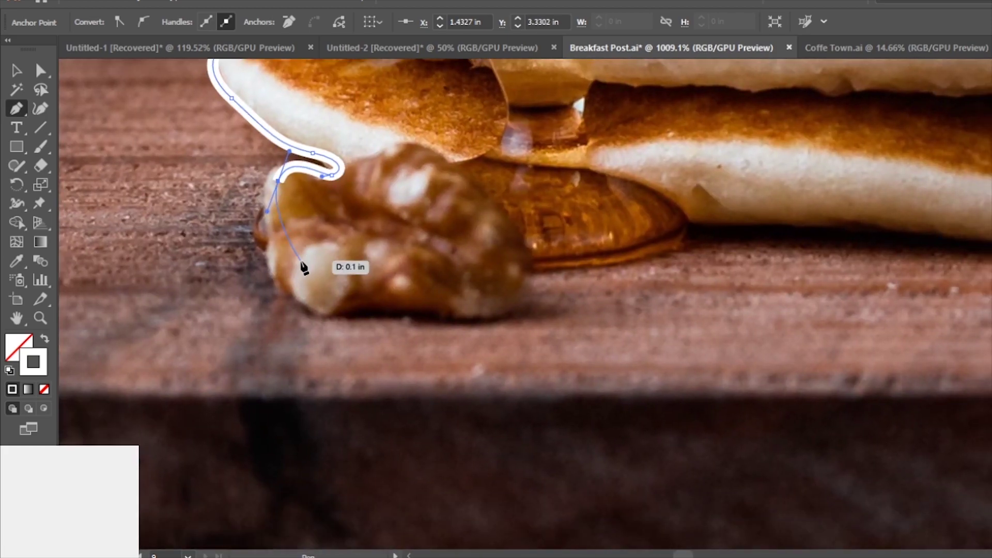
Pen-trace the outline along the walnut, the pancake bottom and under the syrup drop
mouse_move(307, 303)
mouse_down()
mouse_move(359, 316)
mouse_move(470, 318)
mouse_up()
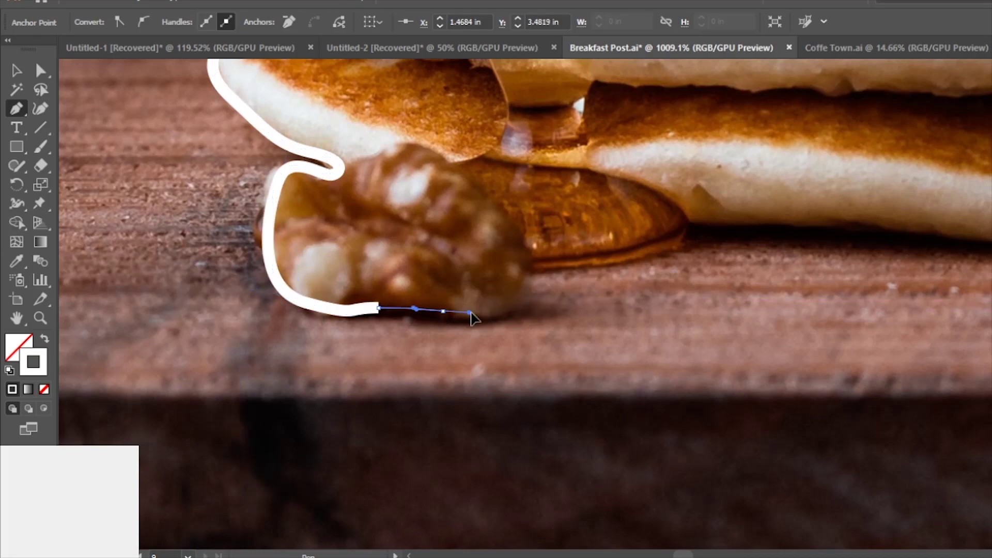
drag(530, 260, 565, 261)
scroll(496, 285, right, 3)
mouse_move(499, 287)
mouse_down()
mouse_move(549, 266)
mouse_move(406, 325)
mouse_up()
scroll(503, 348, right, 3)
scroll(626, 351, right, 2)
drag(626, 351, 477, 363)
drag(577, 358, 619, 363)
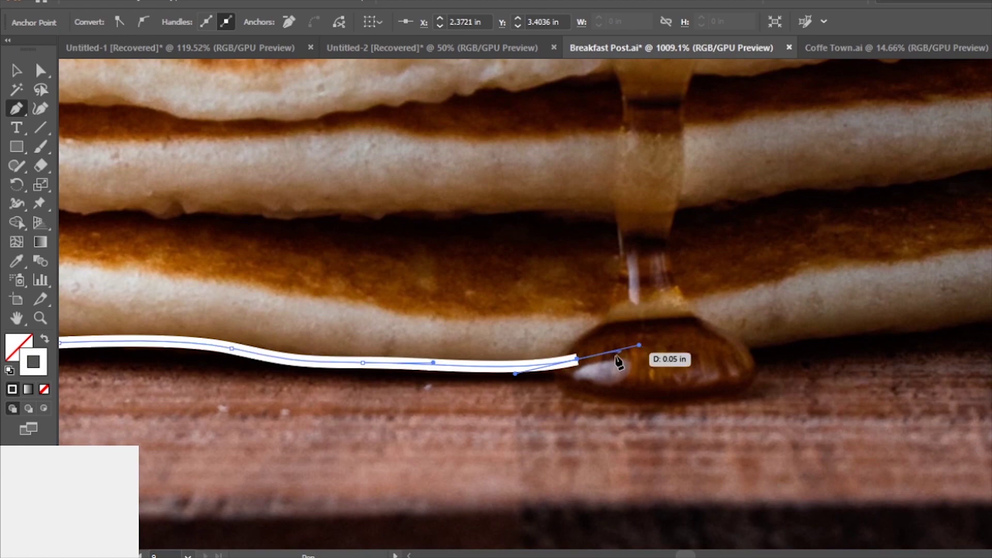
key(ctrl+z)
mouse_move(552, 365)
mouse_down()
mouse_move(643, 411)
mouse_move(750, 356)
mouse_move(730, 293)
mouse_move(769, 323)
mouse_up()
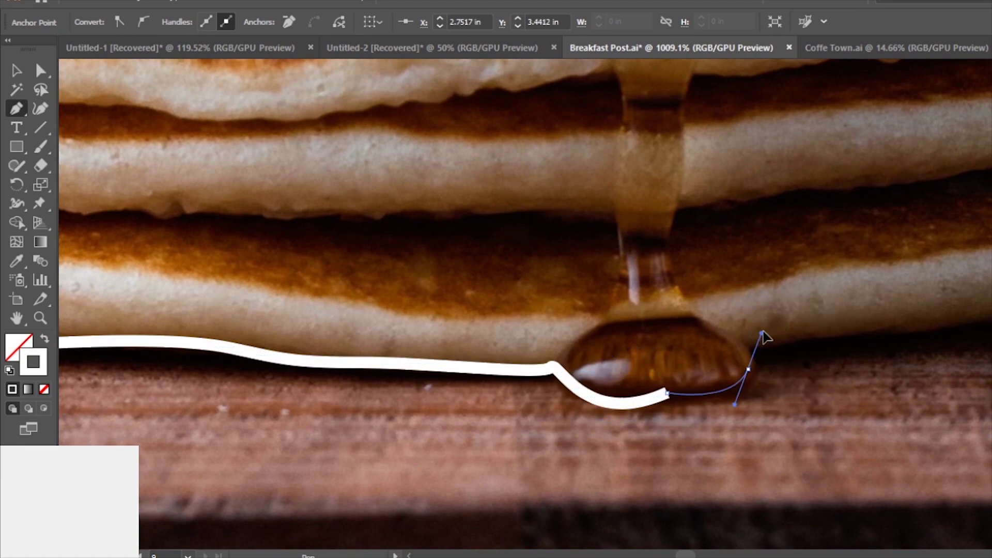
mouse_move(862, 337)
mouse_down()
mouse_move(915, 337)
mouse_move(587, 480)
mouse_up()
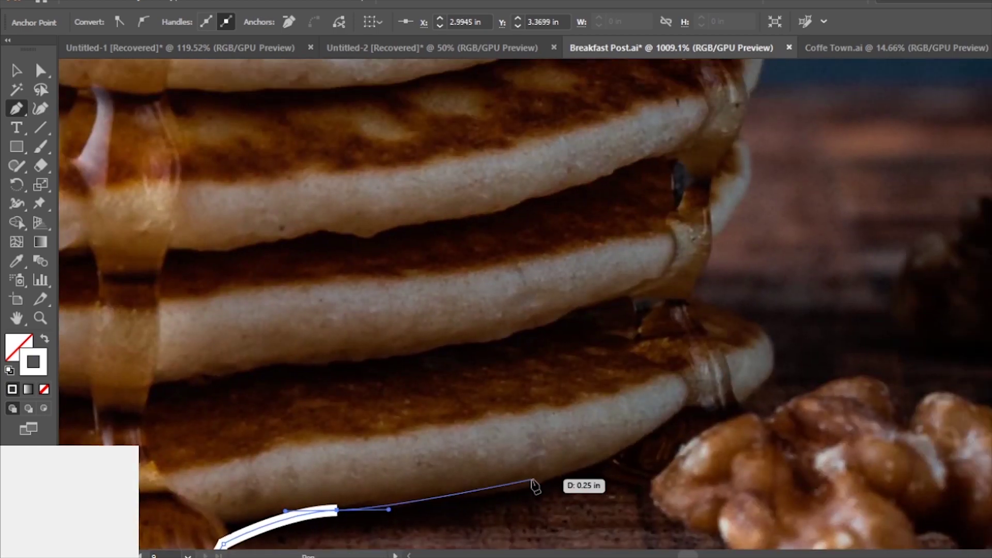
Undo the stray anchors past the syrup drop and nudge the outline's end point left
key(ctrl+minus)
key(ctrl+minus)
key(ctrl+minus)
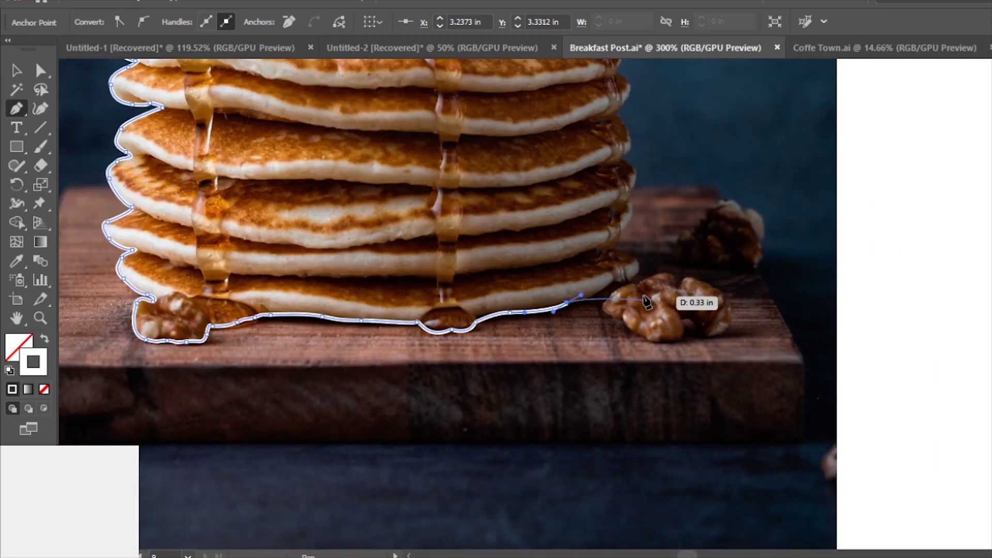
mouse_move(649, 303)
mouse_down()
mouse_move(679, 461)
mouse_move(684, 451)
mouse_up()
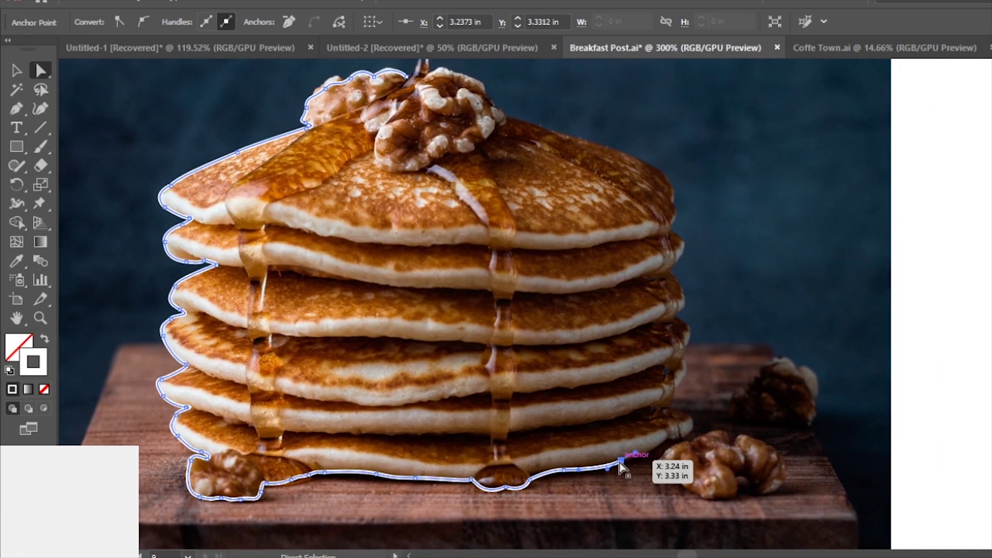
key(ctrl+z)
key(ctrl+z)
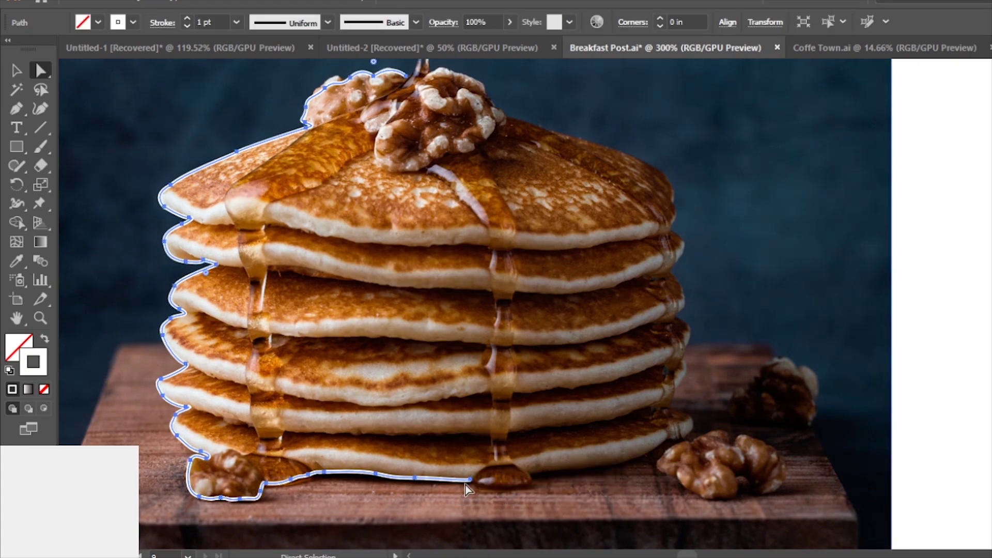
key(ctrl+z)
key(ctrl+z)
drag(416, 479, 409, 483)
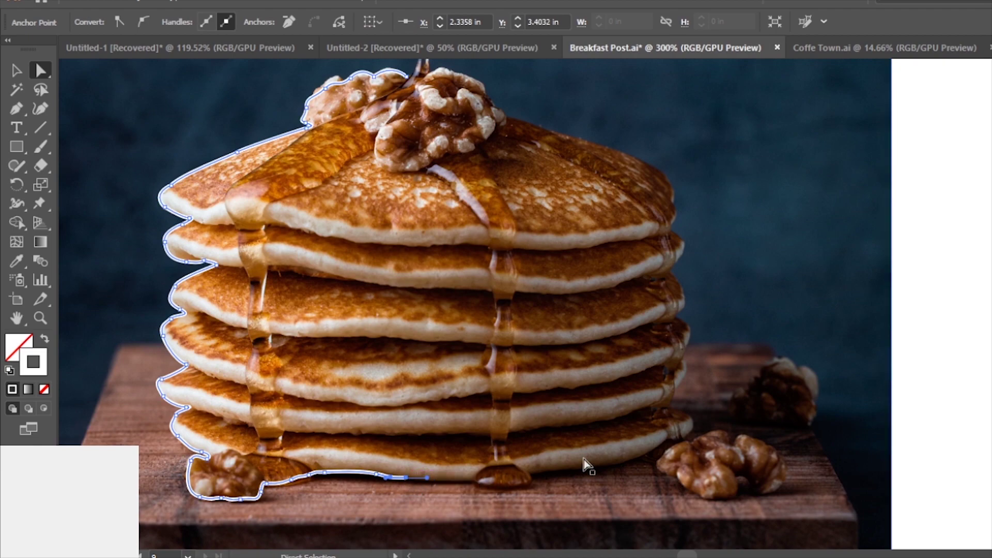
Carry the outline up through the stack to the top walnut, close it, and select it with the photo
key(p)
mouse_move(396, 418)
mouse_down()
mouse_move(400, 404)
mouse_move(413, 418)
mouse_up()
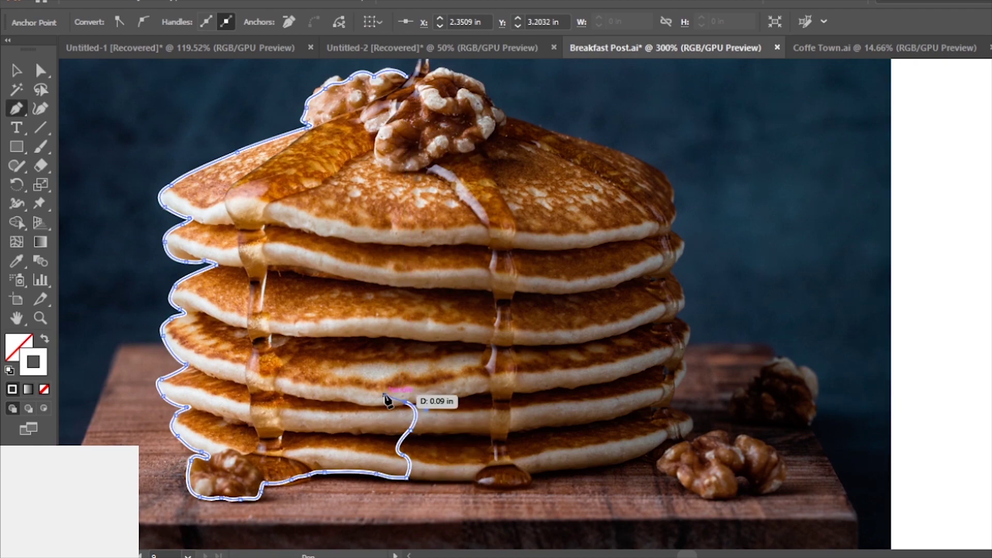
click(405, 343)
drag(401, 286, 383, 264)
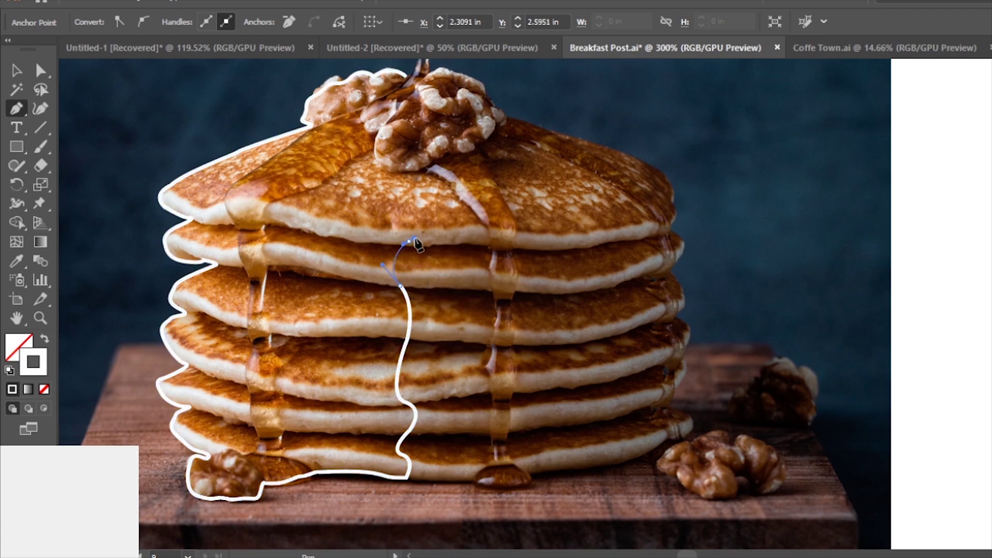
scroll(413, 233, up, 3)
mouse_move(415, 192)
mouse_down()
mouse_move(394, 175)
mouse_move(404, 162)
mouse_up()
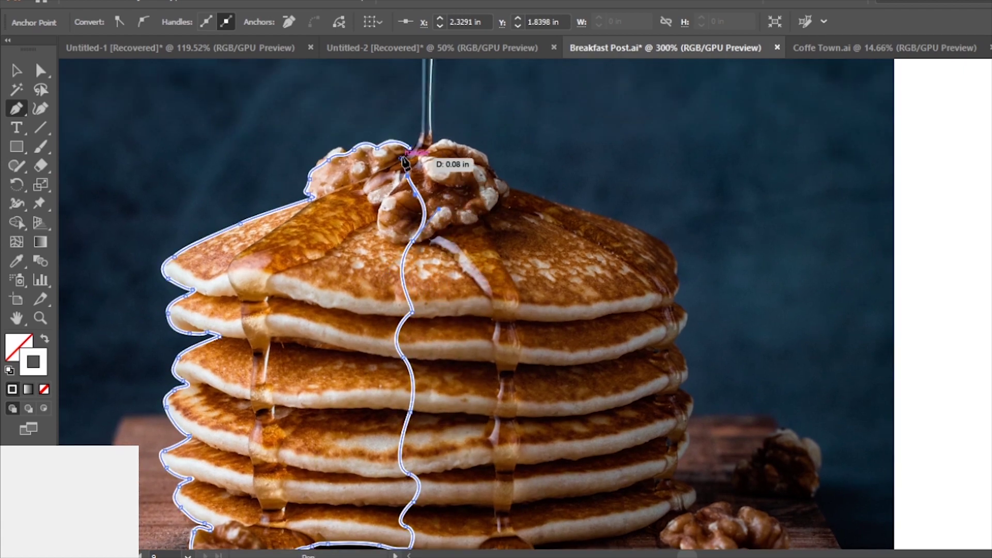
click(408, 149)
key(v)
shift+click(471, 432)
Make a clipping mask from the photo and the traced outline
right_click(438, 222)
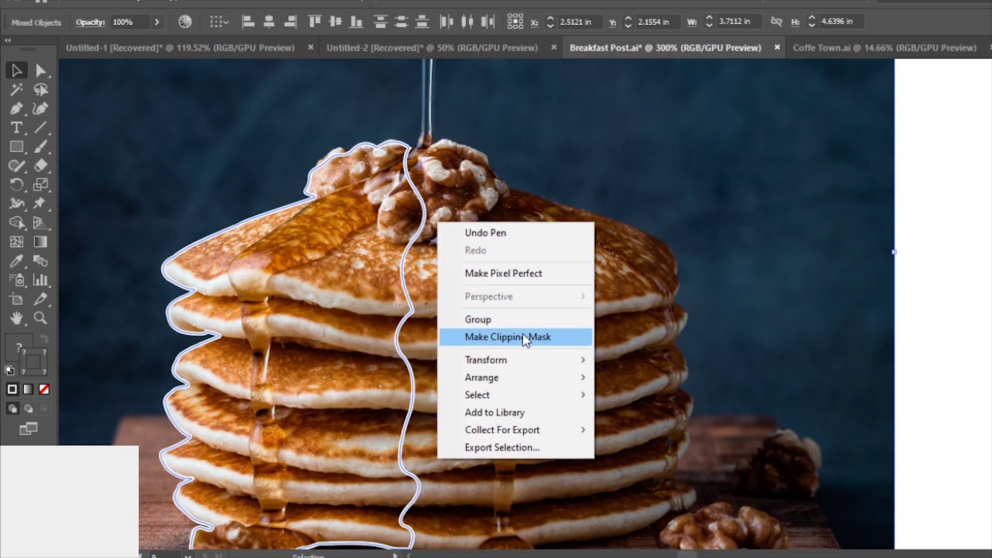
click(523, 333)
scroll(196, 263, up, 5)
Adjust the left-edge anchor and upper curve so the outline hugs the pancake
key(a)
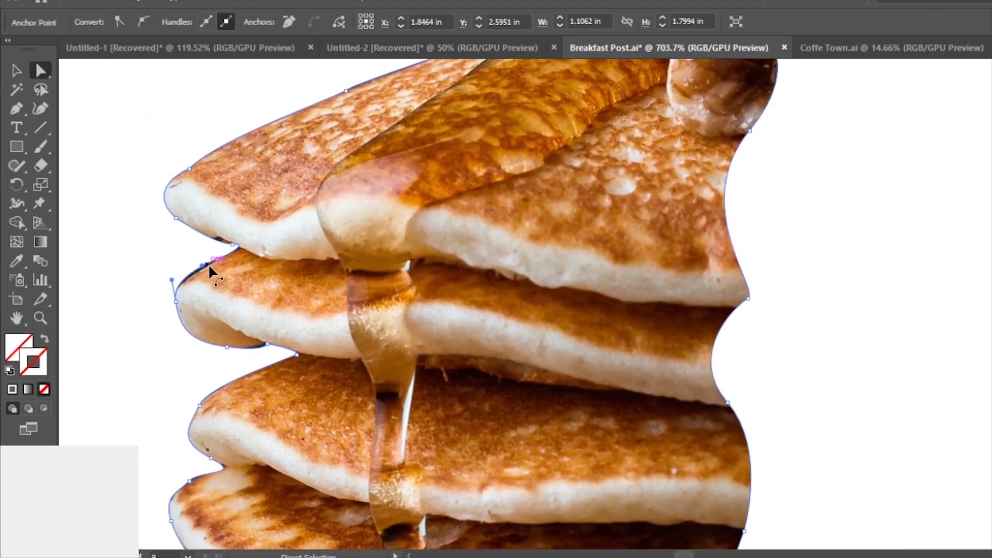
drag(209, 263, 215, 265)
key(ctrl+shift+a)
scroll(317, 347, up, 5)
click(223, 402)
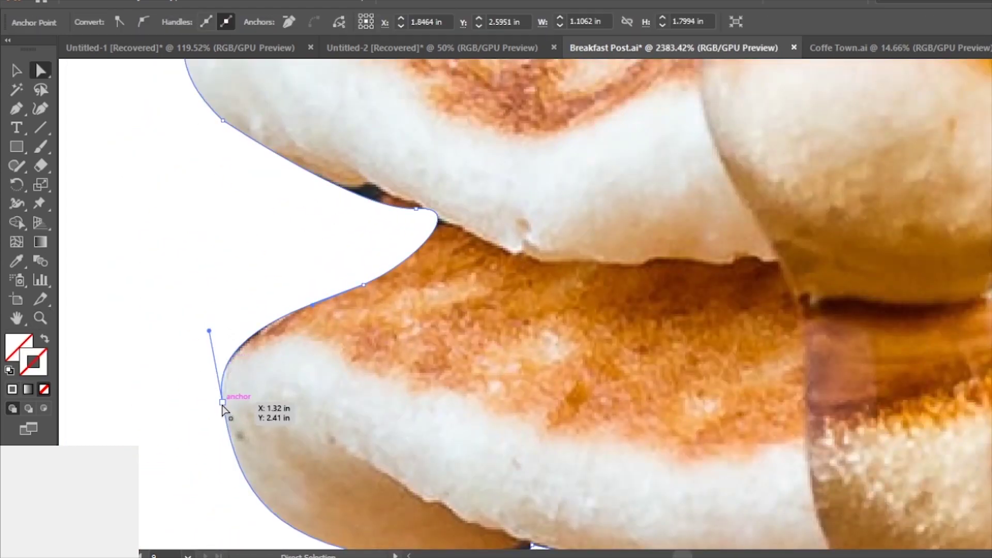
drag(221, 401, 227, 400)
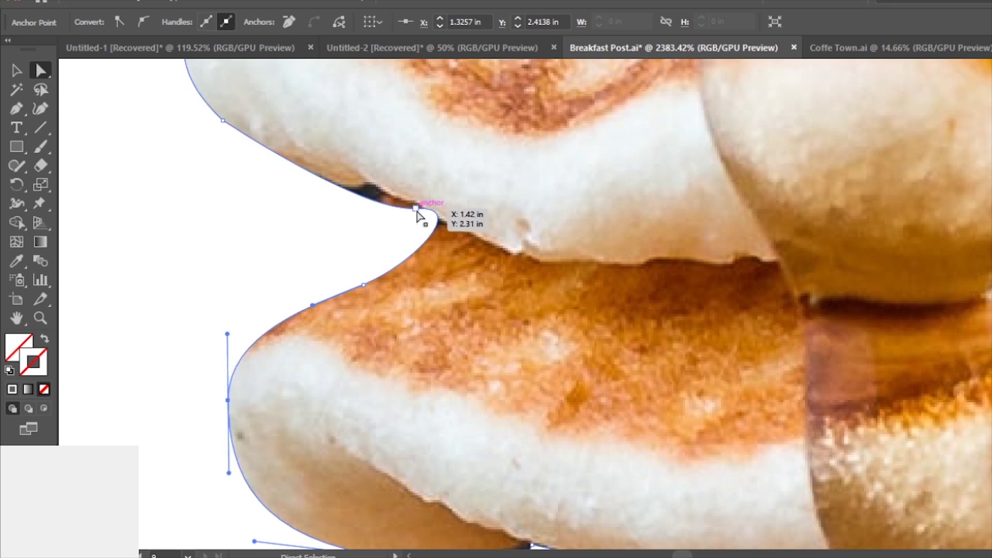
drag(417, 216, 393, 248)
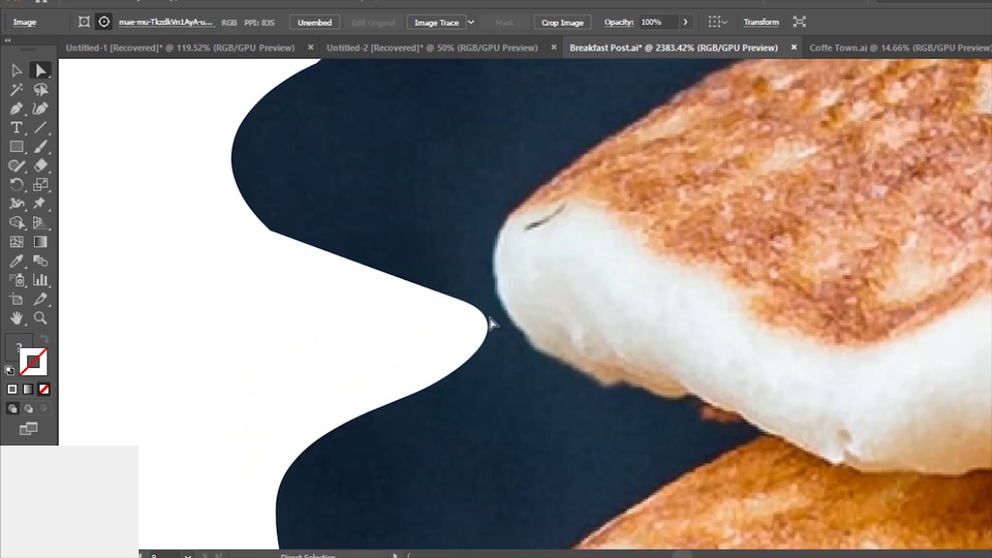
Smooth the outline and adjust curve handles along the neighbouring pancake edge
drag(17, 165, 77, 204)
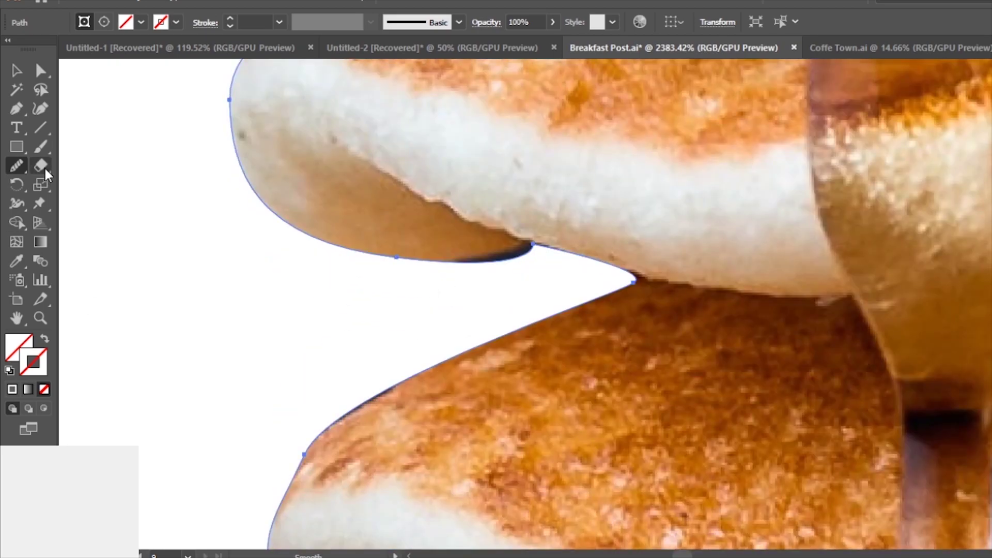
key(a)
drag(538, 250, 538, 275)
key(n)
drag(633, 474, 609, 314)
drag(311, 224, 315, 227)
click(662, 162)
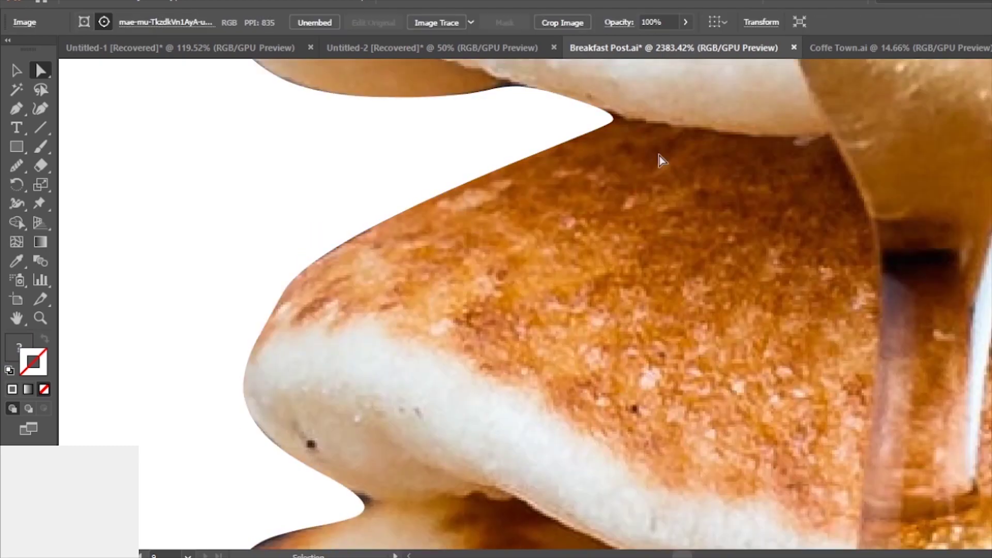
drag(661, 161, 349, 266)
Reshape the remaining left-side anchors and handles to follow the pancakes
key(a)
click(341, 227)
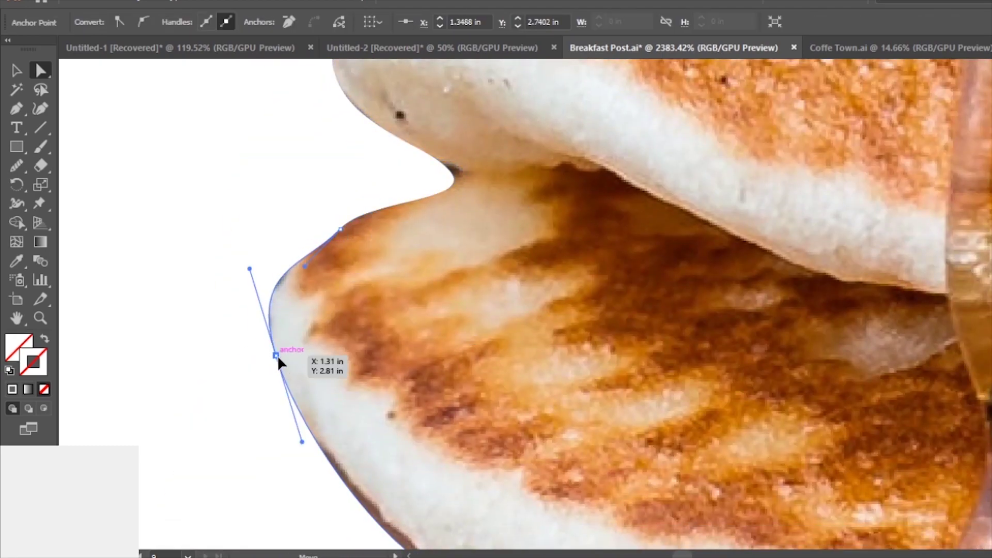
click(276, 356)
scroll(310, 284, down, 5)
drag(350, 344, 354, 328)
scroll(355, 327, down, 5)
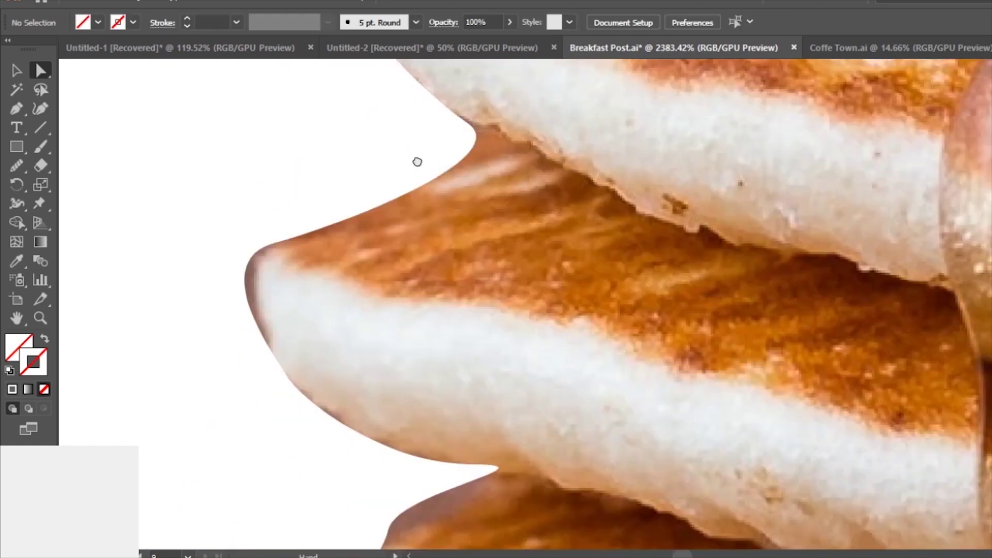
click(276, 238)
drag(257, 254, 207, 261)
click(243, 376)
Zoom out to the whole cut-out and check anchors along its bottom-right edge
key(ctrl+0)
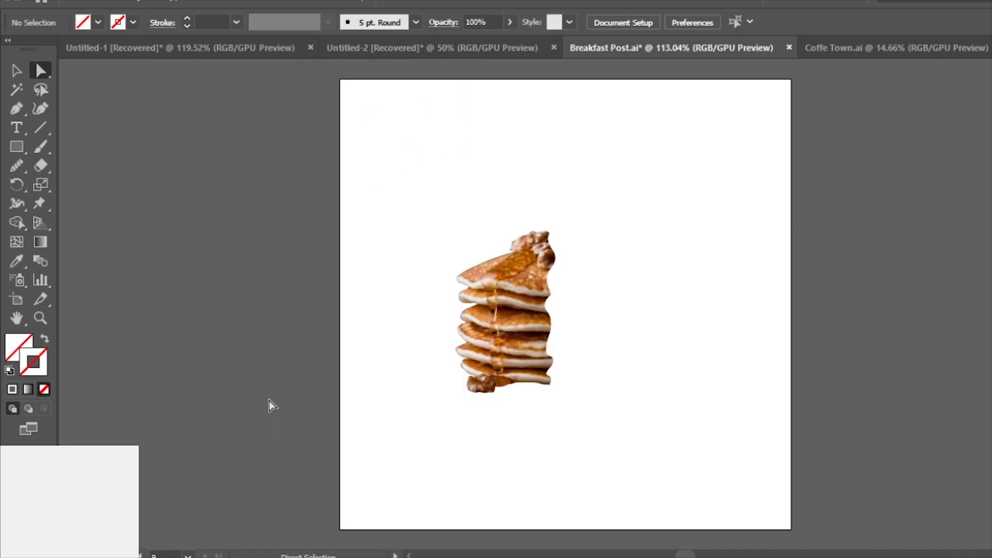
scroll(443, 325, up, 3)
scroll(418, 382, up, 3)
click(369, 380)
click(358, 427)
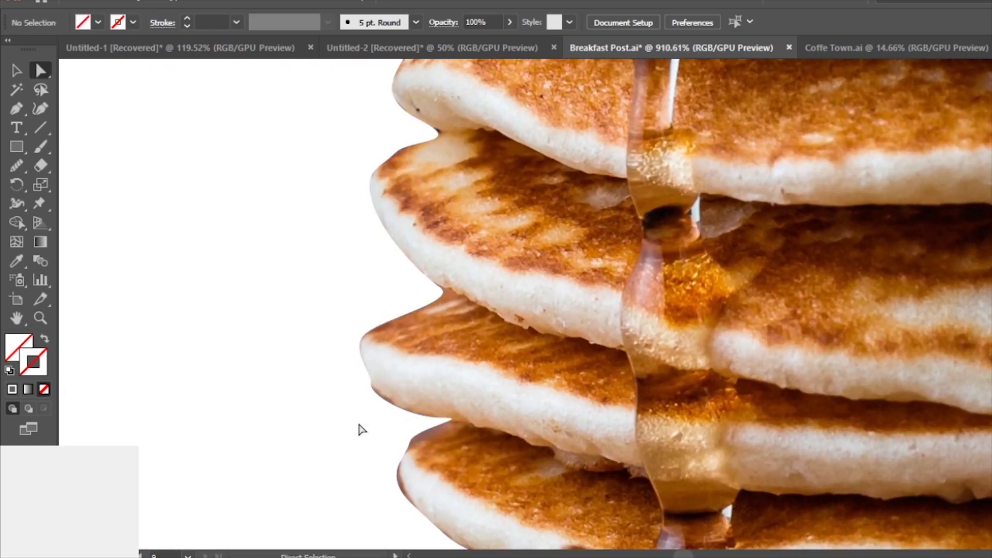
scroll(620, 429, down, 5)
scroll(947, 436, right, 5)
drag(946, 444, 858, 404)
click(815, 472)
Smooth the clipping outline near the walnut topping and pull out a curve handle
click(141, 398)
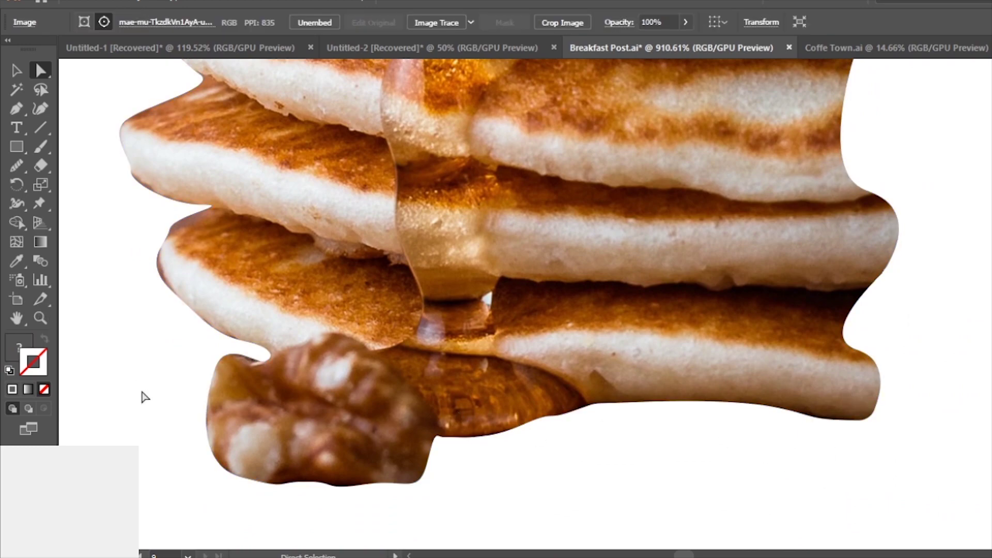
click(16, 165)
drag(665, 406, 660, 489)
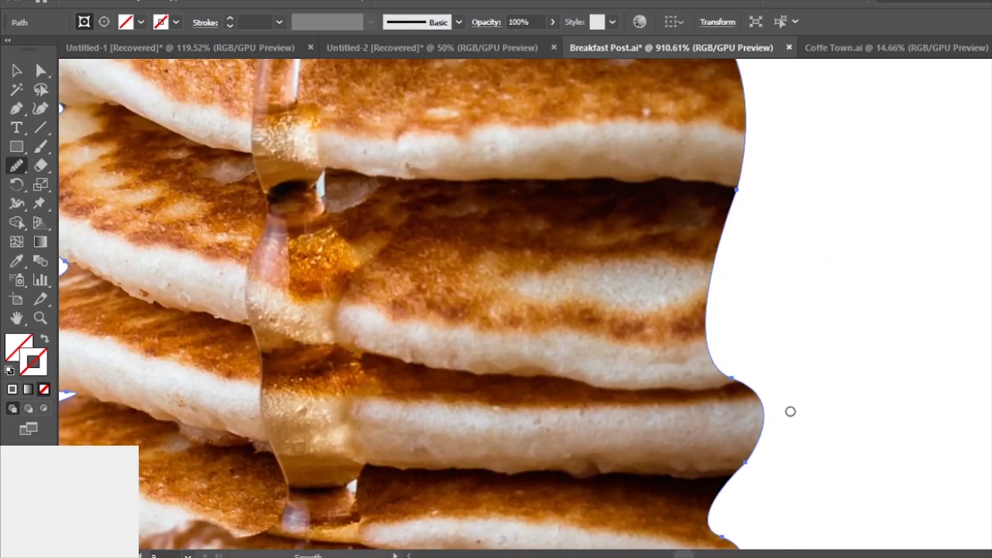
drag(791, 412, 776, 537)
key(a)
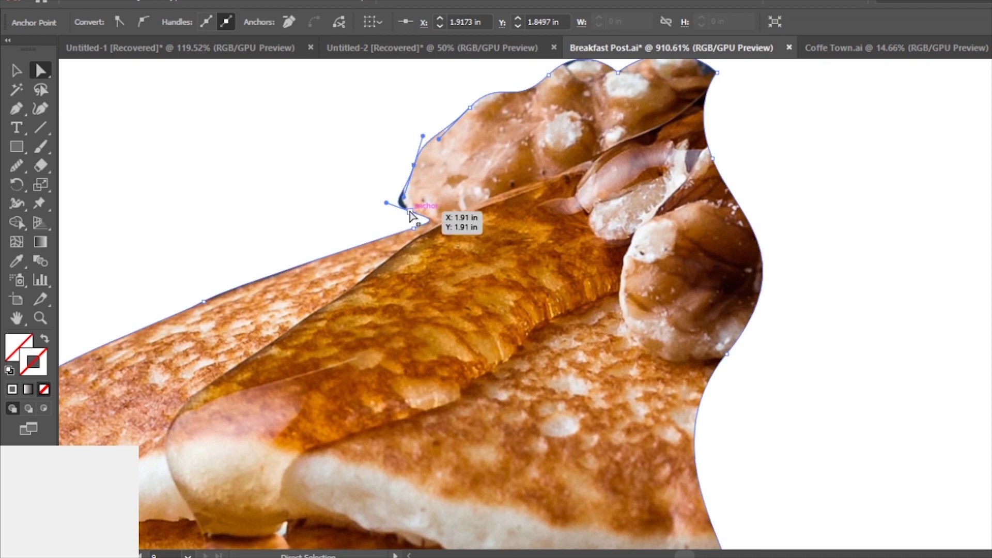
key(ctrl+shift+a)
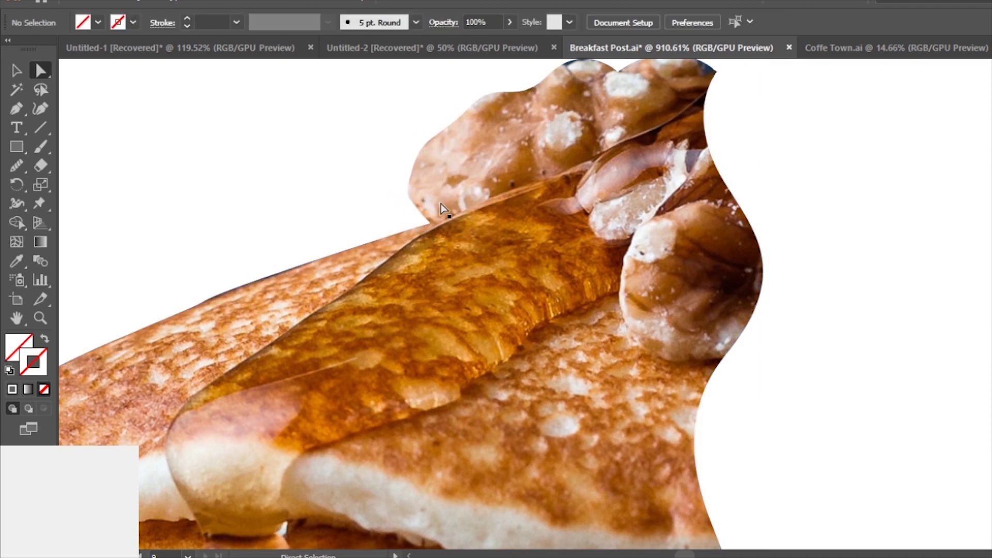
ctrl+click(441, 208)
key(a)
drag(420, 218, 220, 282)
click(18, 171)
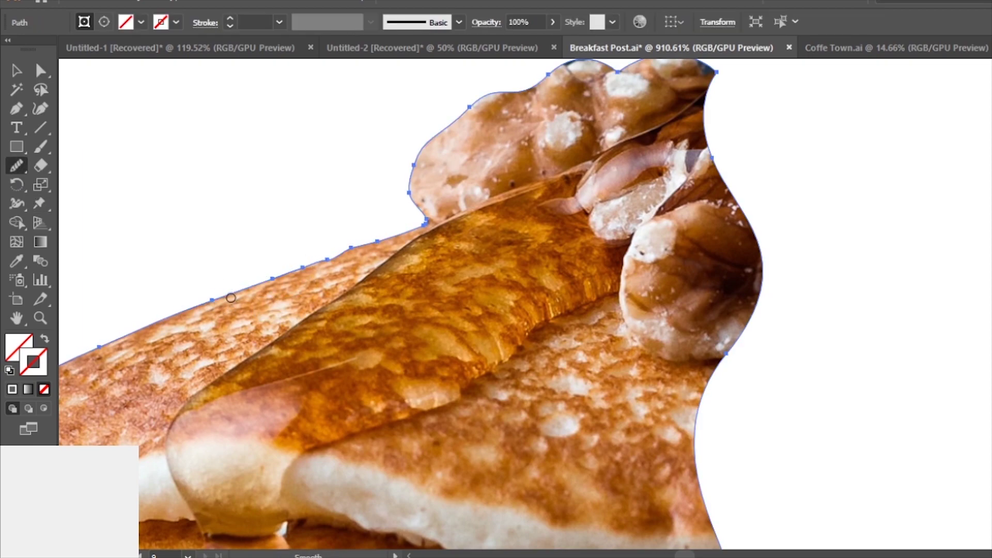
scroll(464, 206, up, 3)
scroll(464, 206, up, 2)
Pull the outline's top anchors down and nudge the right corner anchor and its handle
key(p)
ctrl+click(522, 213)
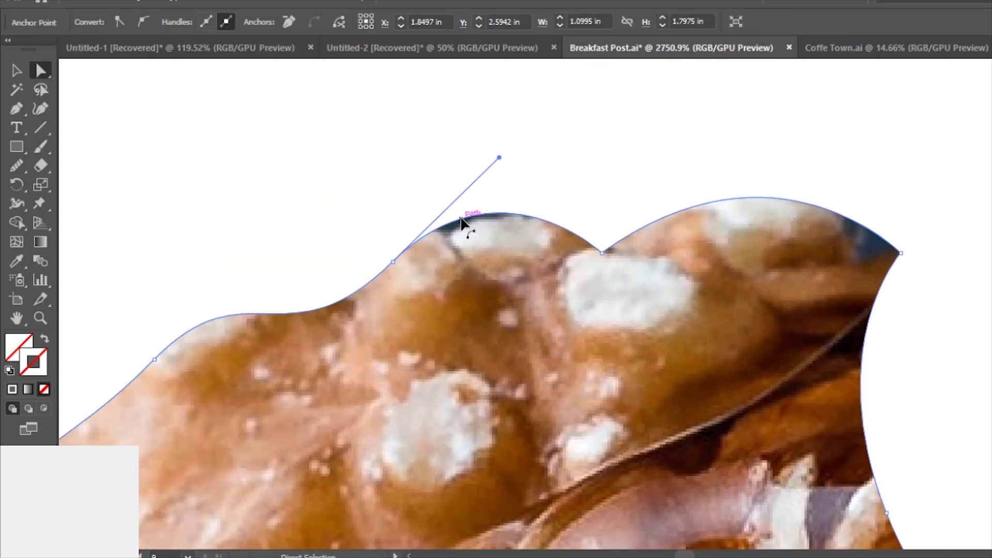
key(a)
drag(523, 220, 527, 215)
click(713, 261)
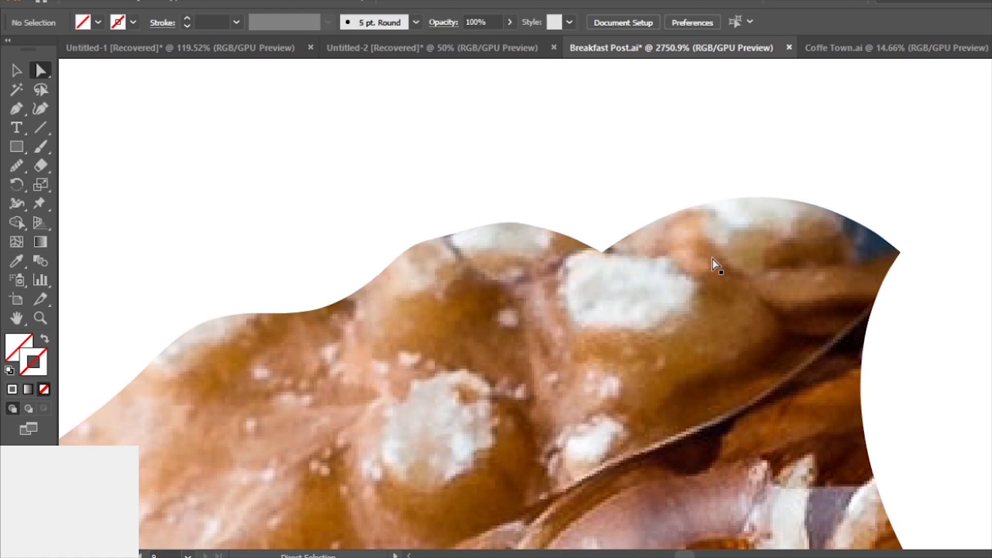
click(451, 235)
scroll(450, 235, right, 5)
click(633, 255)
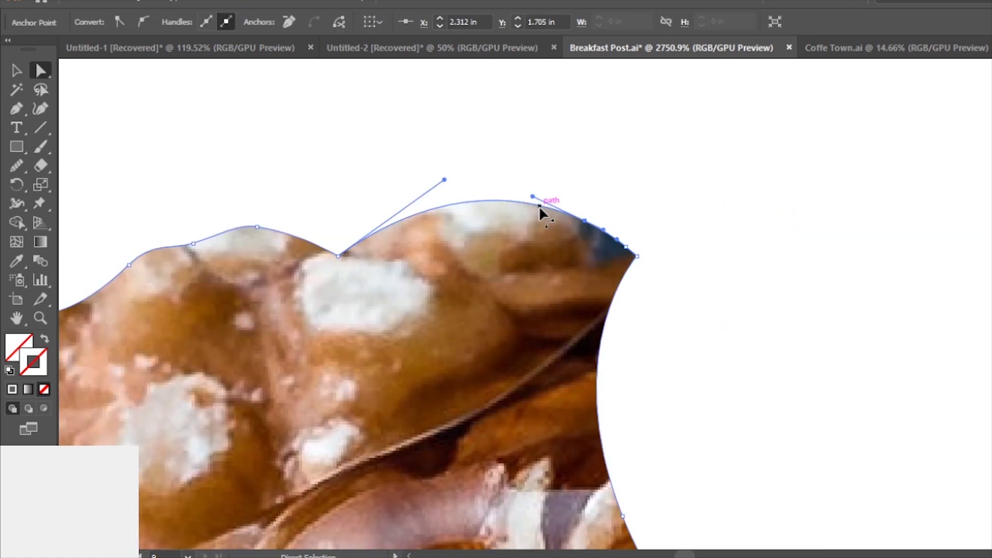
drag(585, 223, 619, 262)
Redraw the notched right tip as a smooth Pencil curve, then select the cut-out group
key(n)
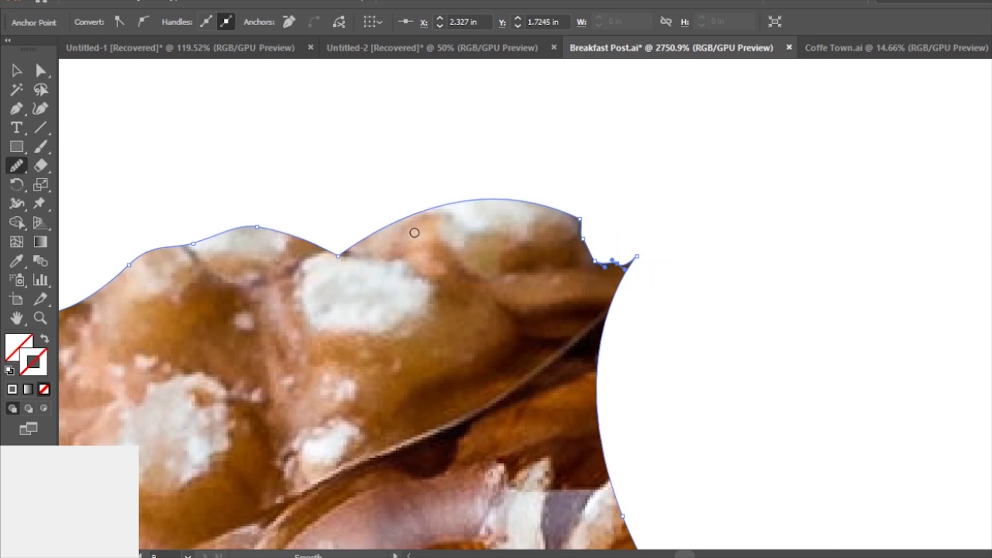
drag(579, 213, 636, 254)
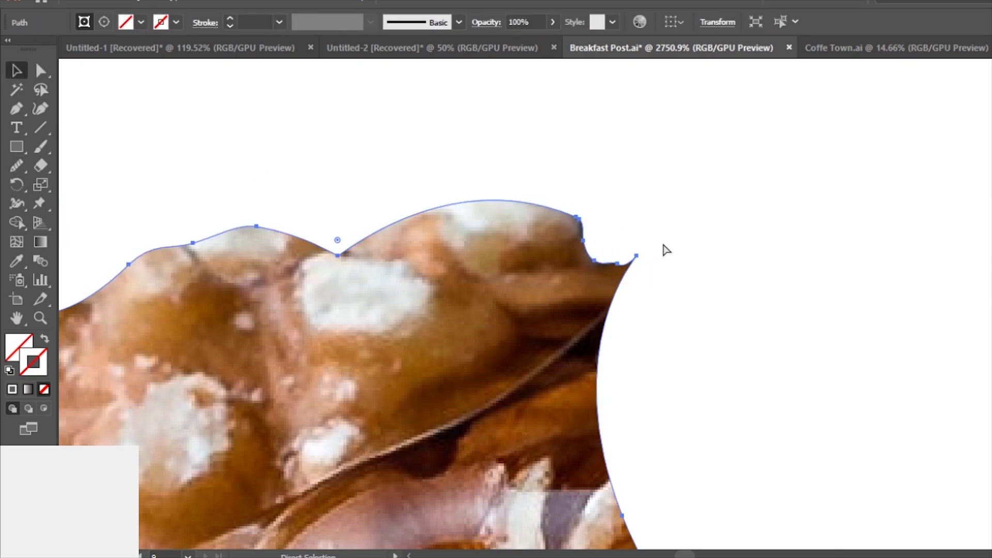
ctrl+click(666, 250)
scroll(667, 250, down, 2)
mouse_move(465, 414)
mouse_down()
mouse_move(591, 509)
mouse_move(798, 311)
mouse_up()
click(798, 311)
scroll(576, 405, down, 1)
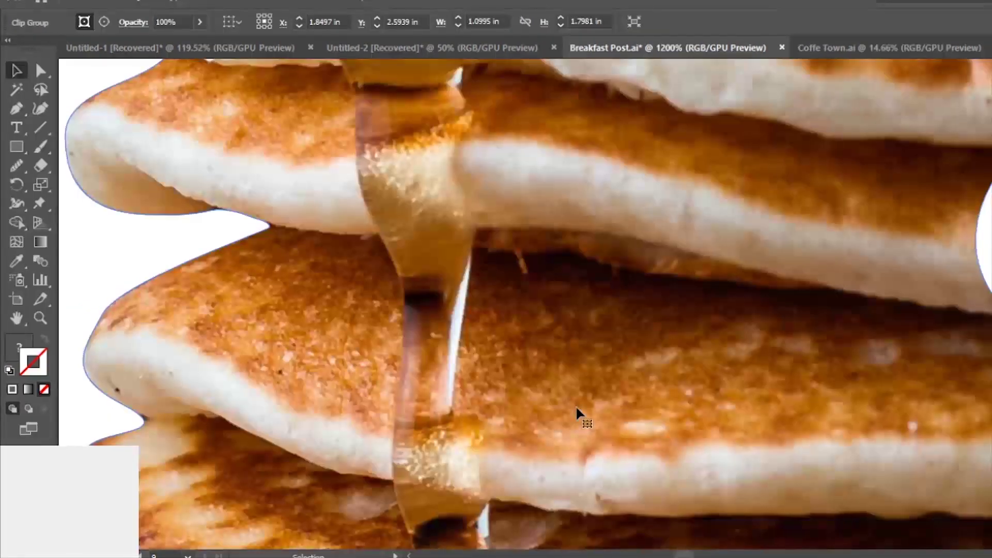
scroll(575, 405, down, 4)
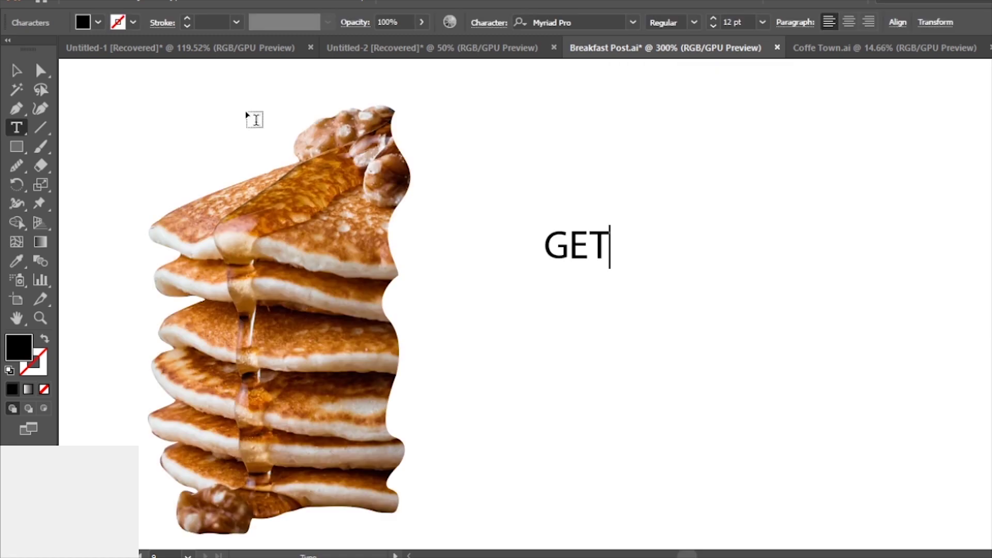
Duplicate GET below itself and retype the copy as YOUR
key(Escape)
drag(597, 248, 598, 302)
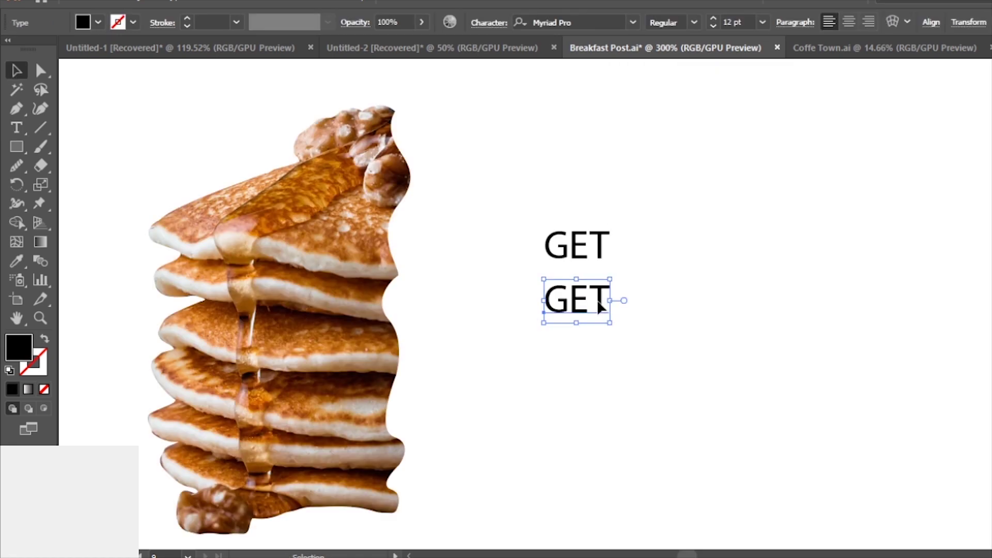
double_click(596, 299)
text(YOUR)
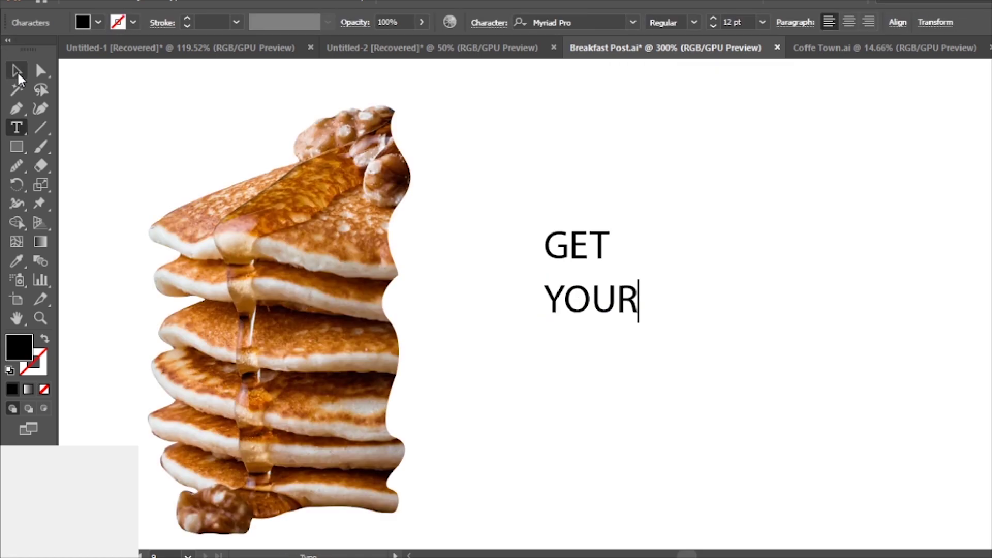
Duplicate YOUR beneath it and retype the copy as BREAK
click(18, 75)
drag(576, 310, 576, 361)
double_click(574, 361)
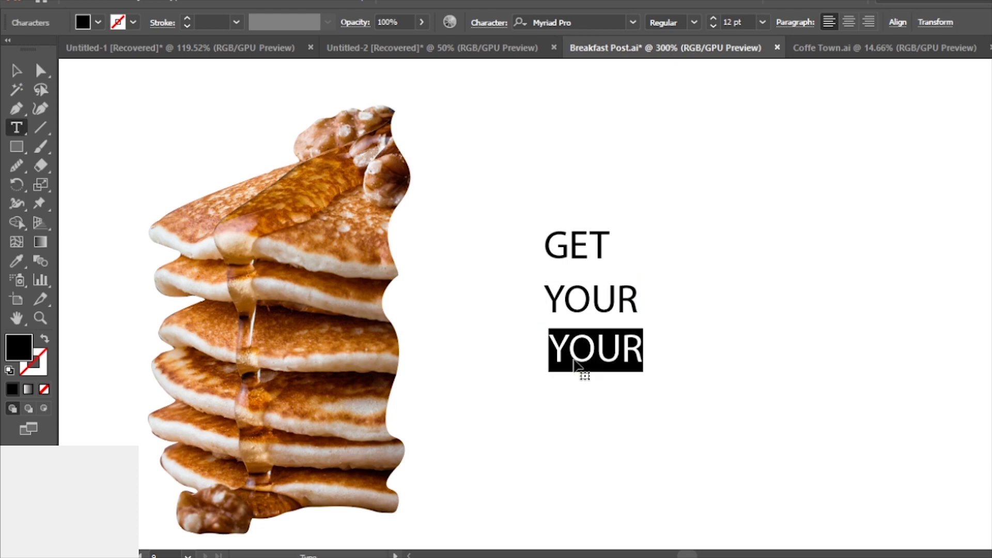
text(Br)
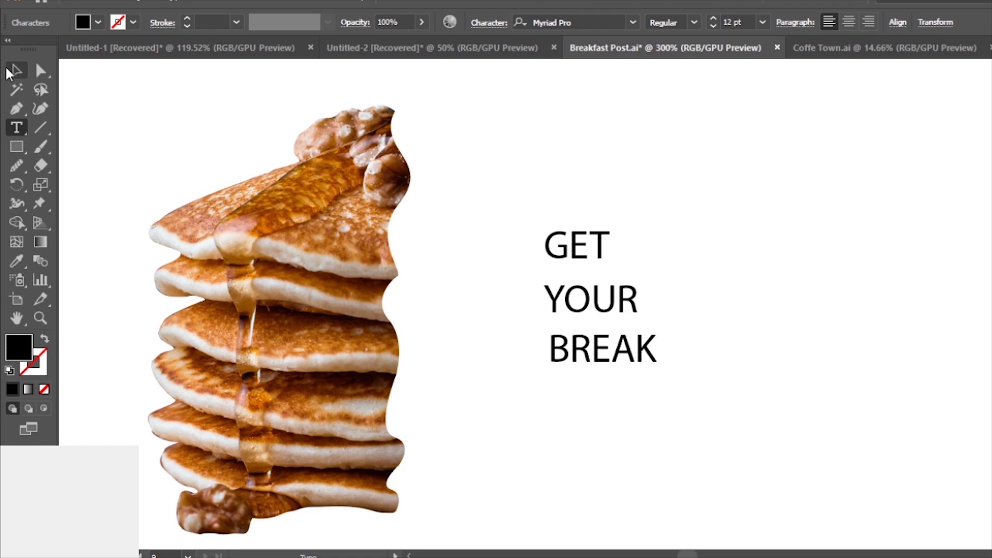
Duplicate BREAK beneath it and retype the copy as FAST
drag(586, 332, 587, 378)
key(t)
double_click(589, 396)
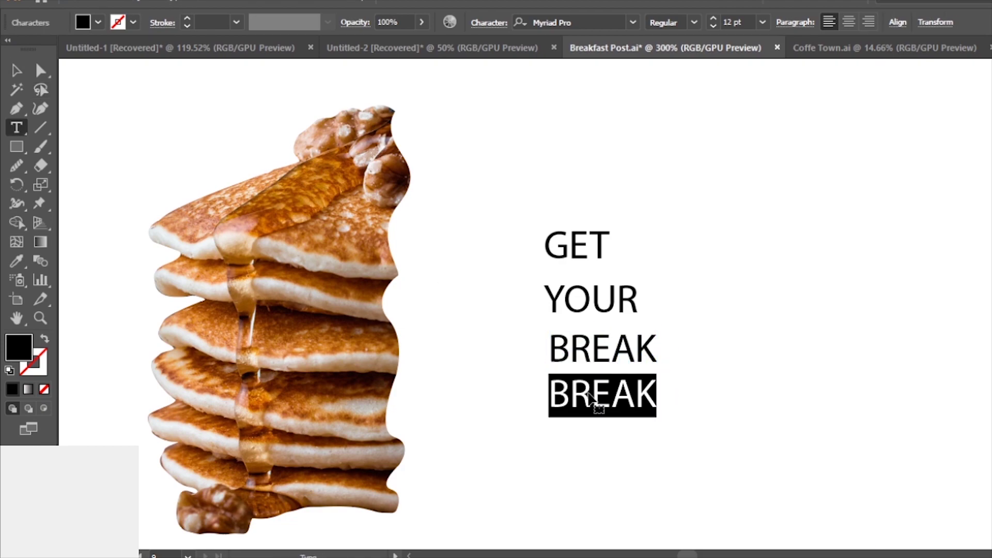
text(FAST)
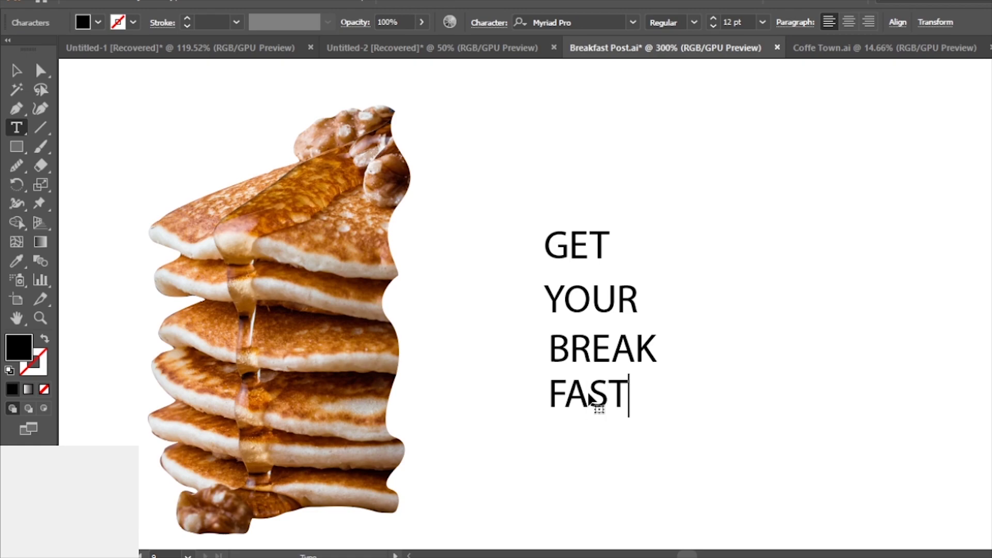
click(23, 79)
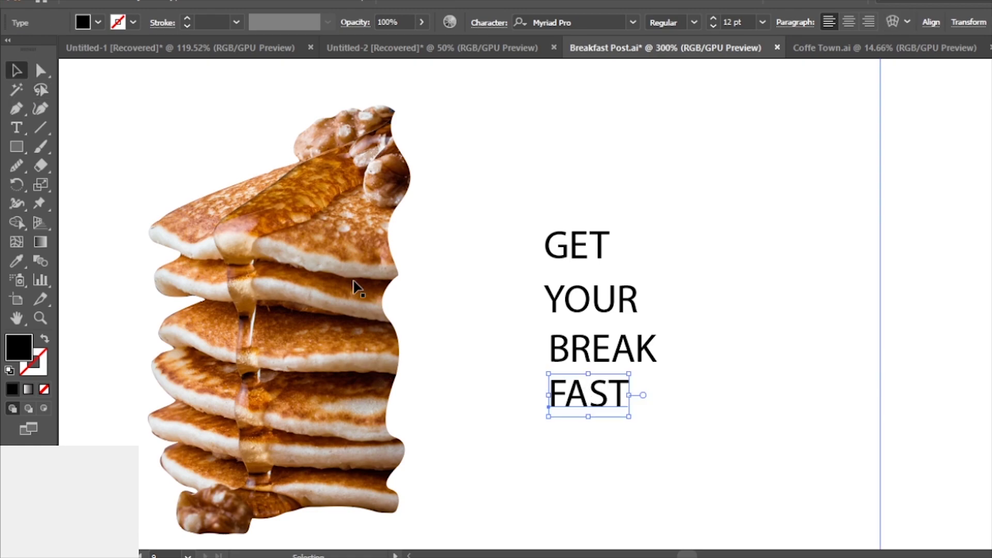
click(391, 277)
Copy the cut-out to the right, release its clipping mask and delete the photo
alt+drag(393, 265, 861, 281)
right_click(852, 284)
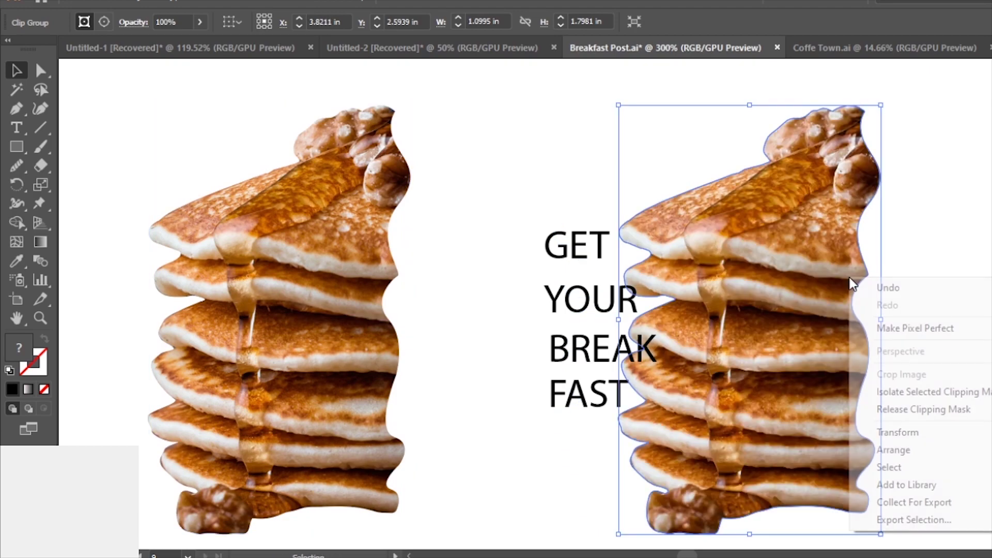
click(878, 410)
click(431, 431)
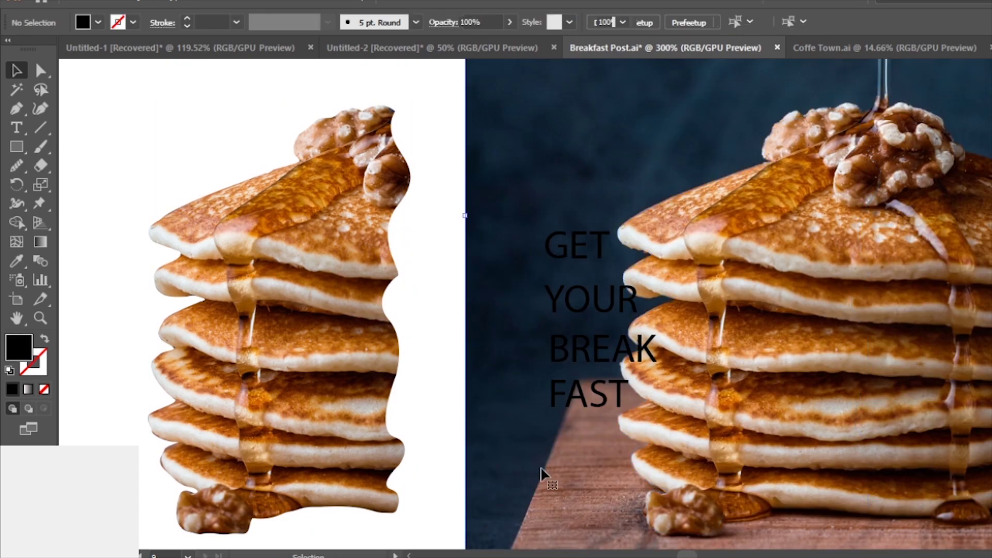
click(541, 467)
key(Delete)
Fill the leftover outline path with a dark brown swatch
drag(702, 111, 884, 482)
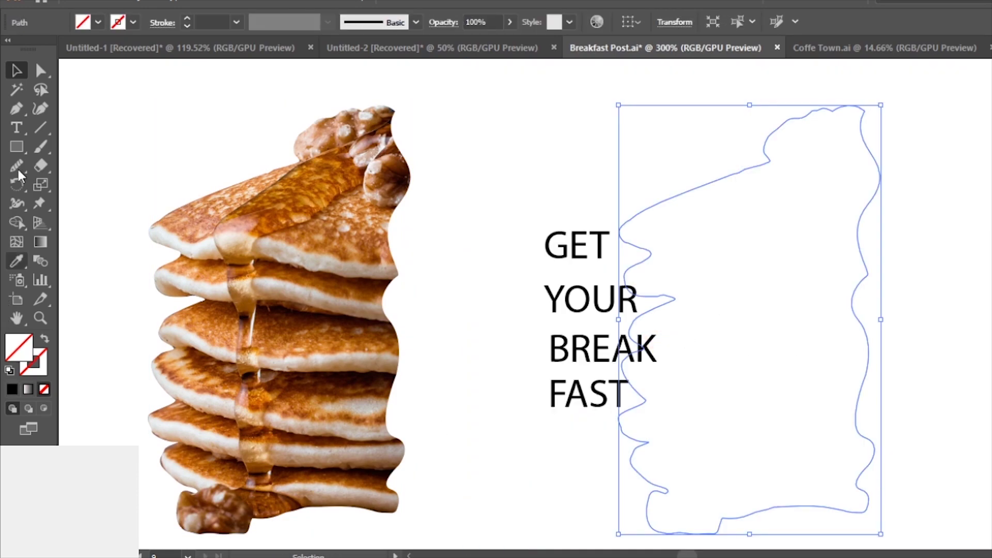
click(97, 22)
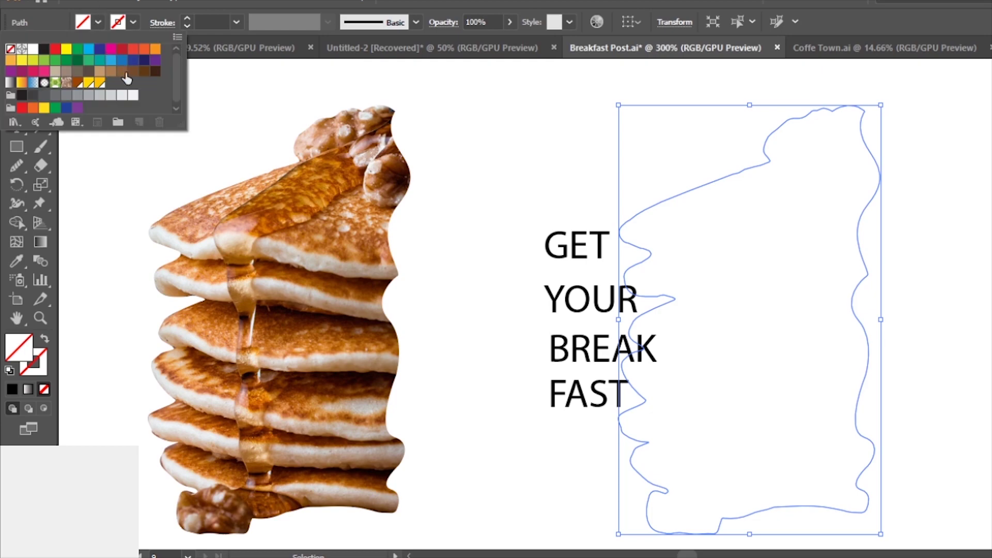
click(155, 71)
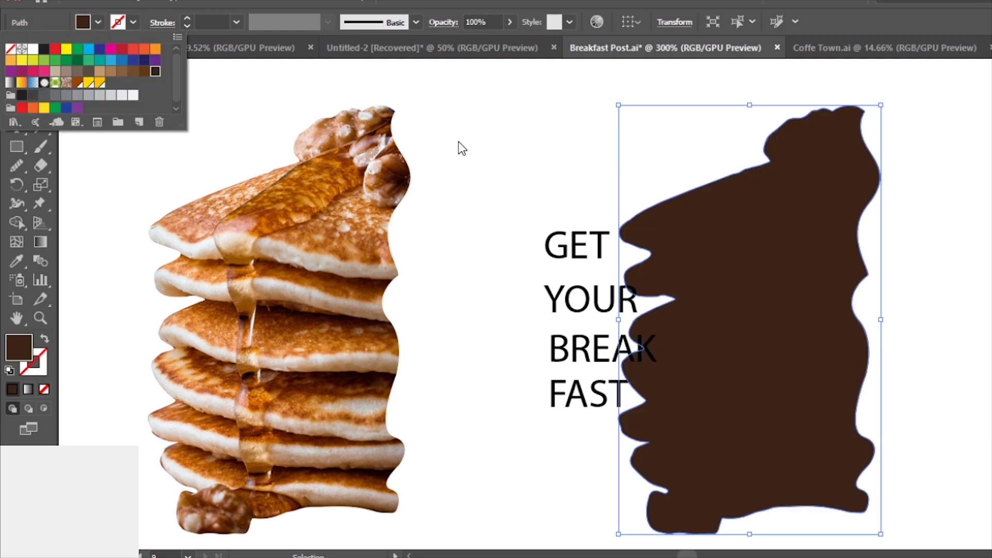
Reflect the brown shape horizontally and move it left against the pancakes
right_click(830, 222)
mouse_move(876, 452)
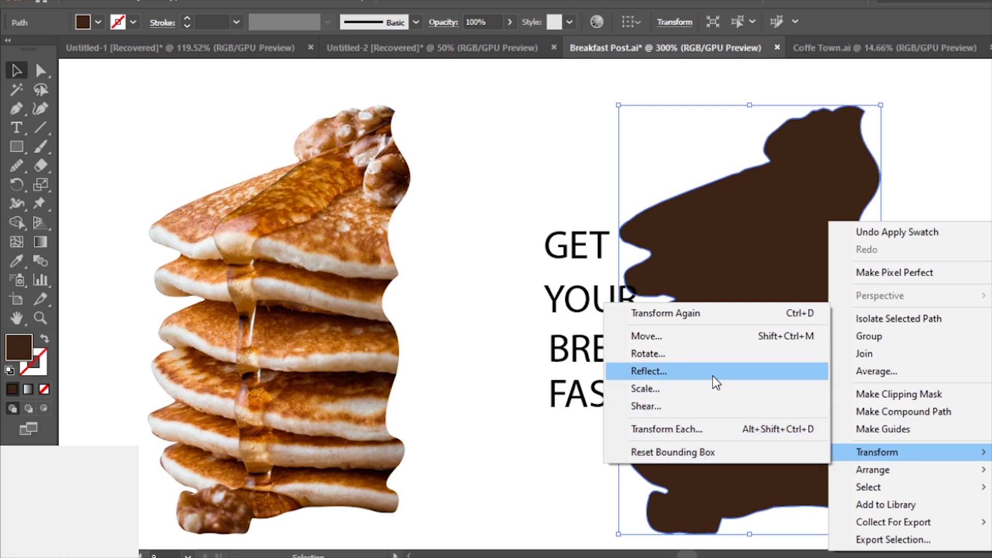
click(712, 383)
key(Return)
mouse_move(693, 436)
mouse_down()
mouse_move(450, 436)
mouse_move(486, 447)
mouse_move(448, 457)
mouse_up()
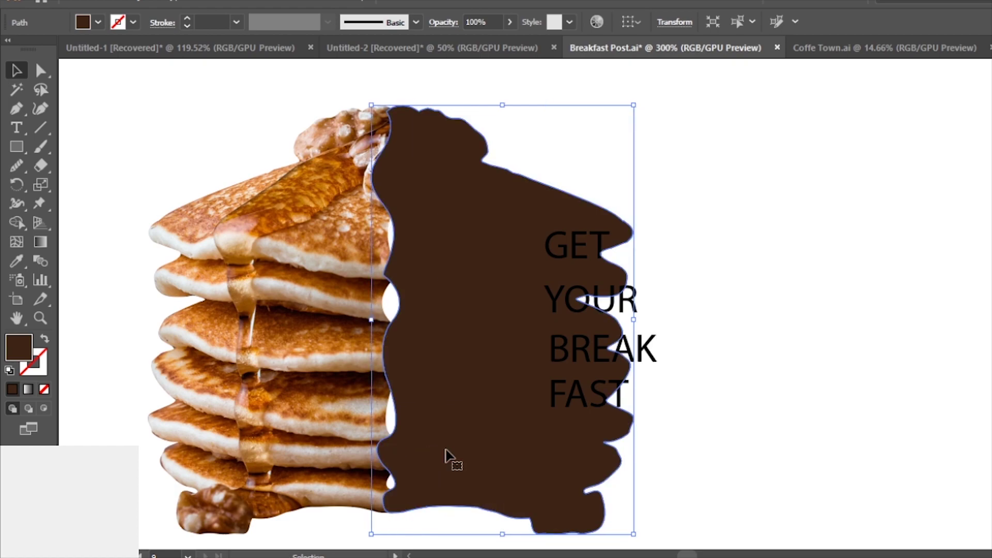
Send the brown shape backward until it sits behind the pancake cut-out
right_click(413, 302)
mouse_move(465, 481)
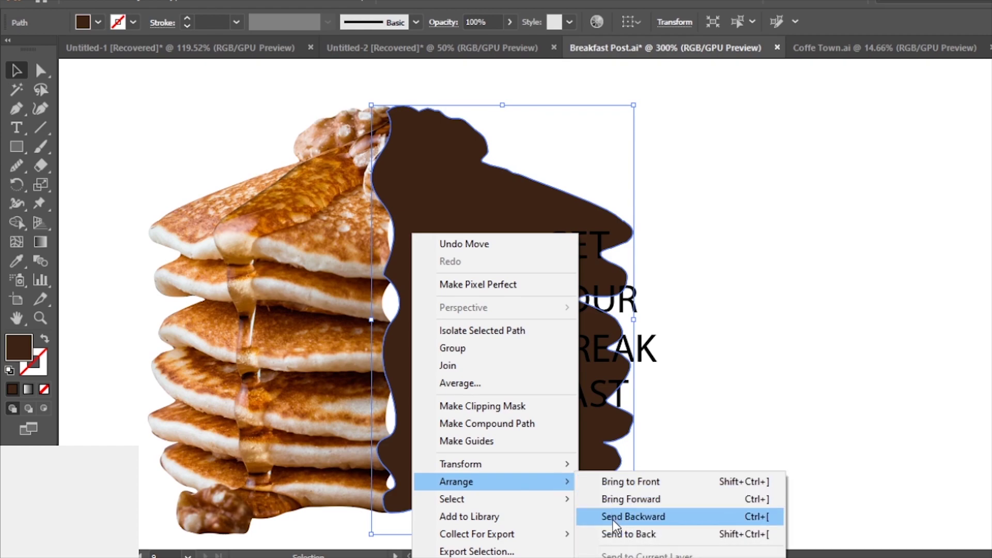
click(613, 520)
key(ctrl+bracketleft)
Nudge the brown shape slightly left and move the text block up and right
click(662, 435)
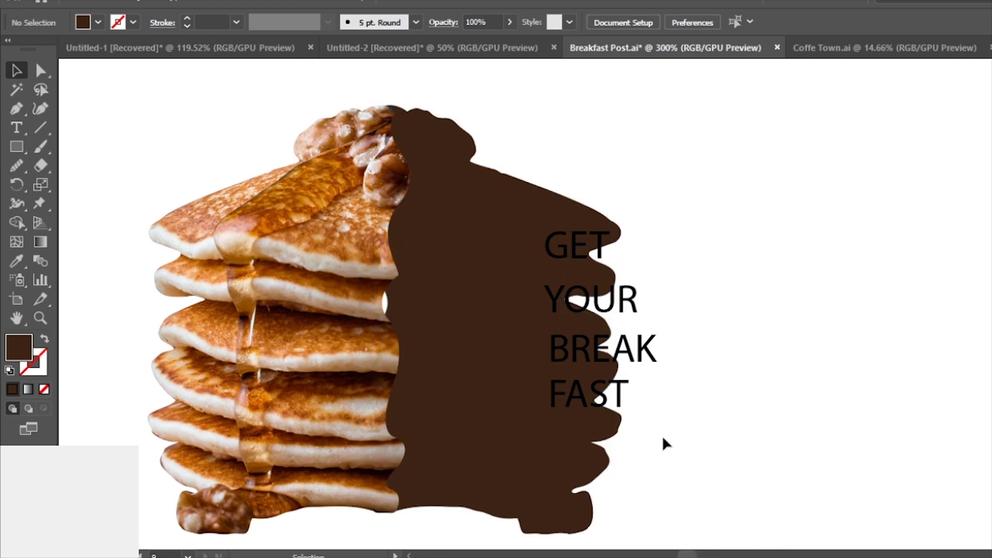
drag(549, 439, 543, 445)
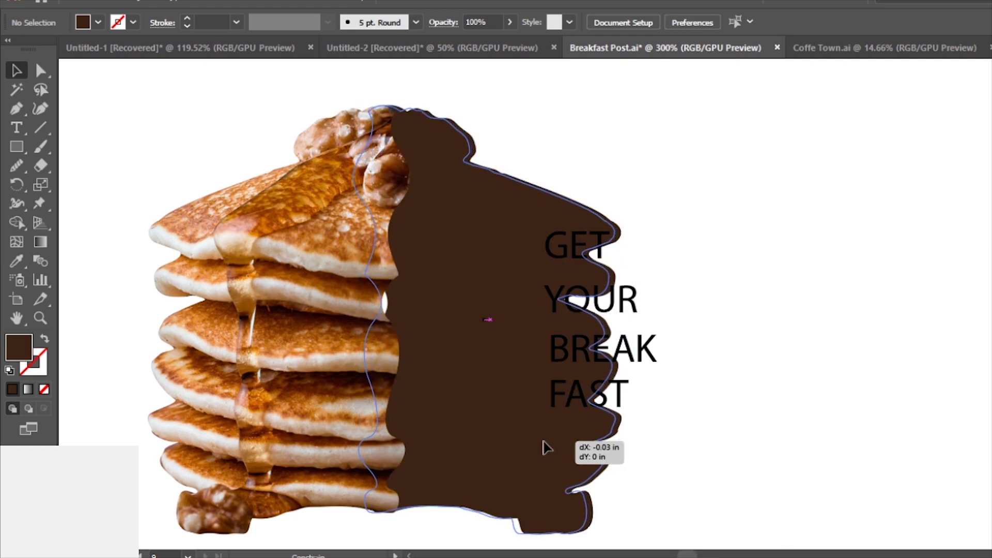
click(780, 453)
drag(667, 425, 707, 410)
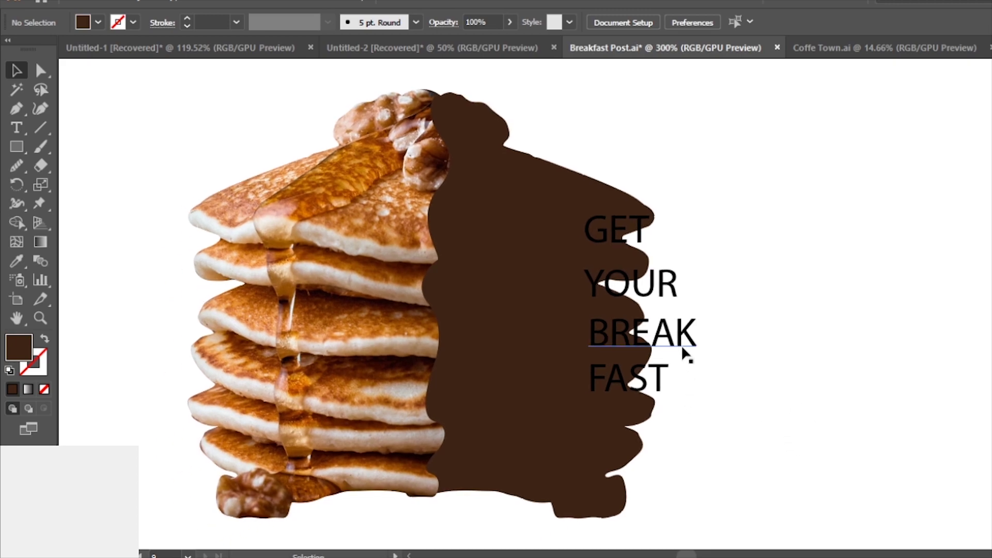
click(598, 426)
click(627, 346)
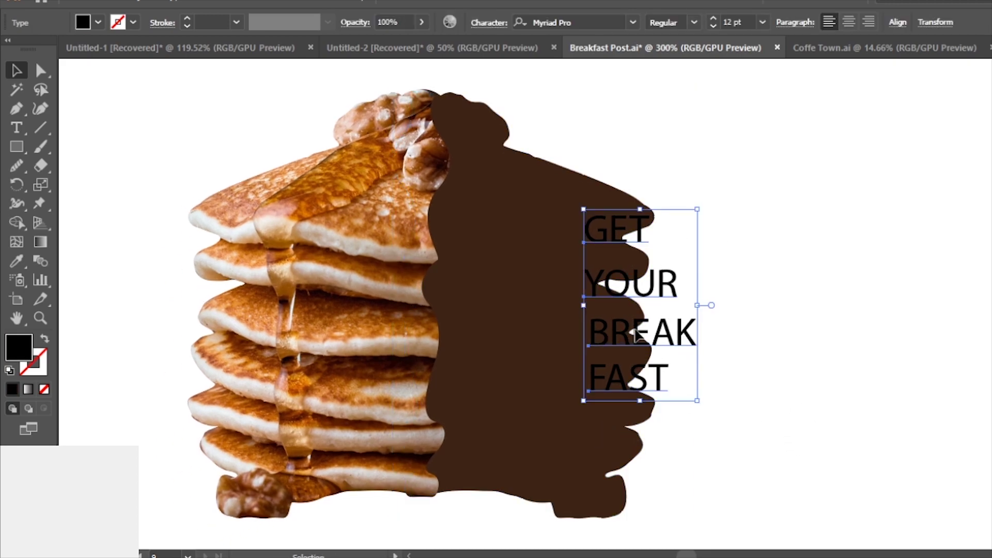
drag(627, 345, 827, 247)
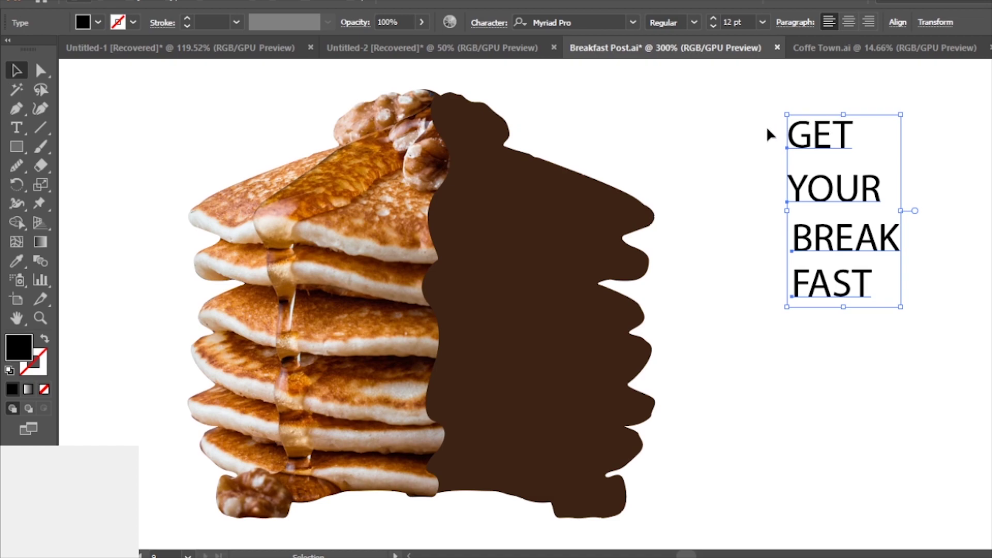
click(767, 134)
Move GET onto the brown shape, make it white Gilroy ExtraBold, and enlarge to about 18.5 pt
drag(821, 135, 496, 181)
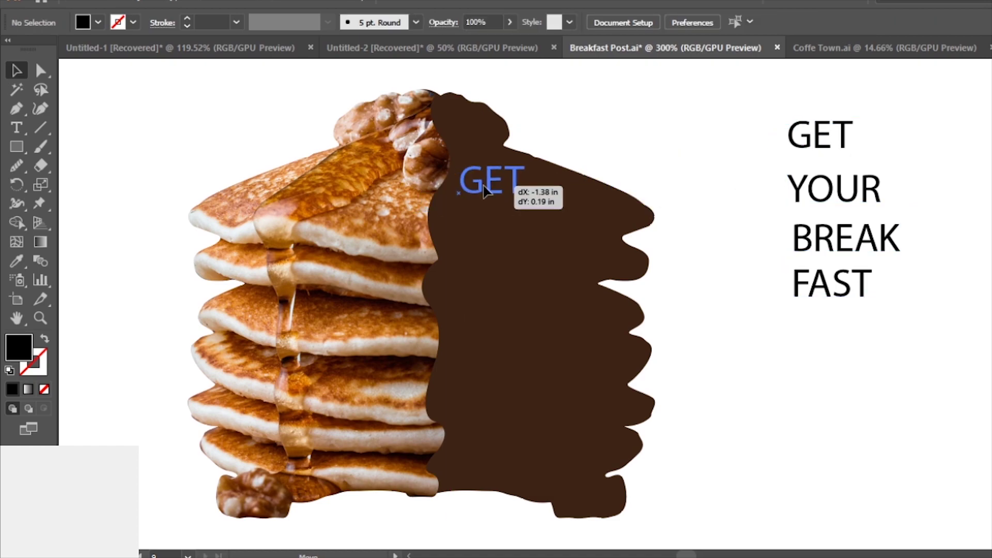
click(98, 22)
click(35, 52)
click(582, 22)
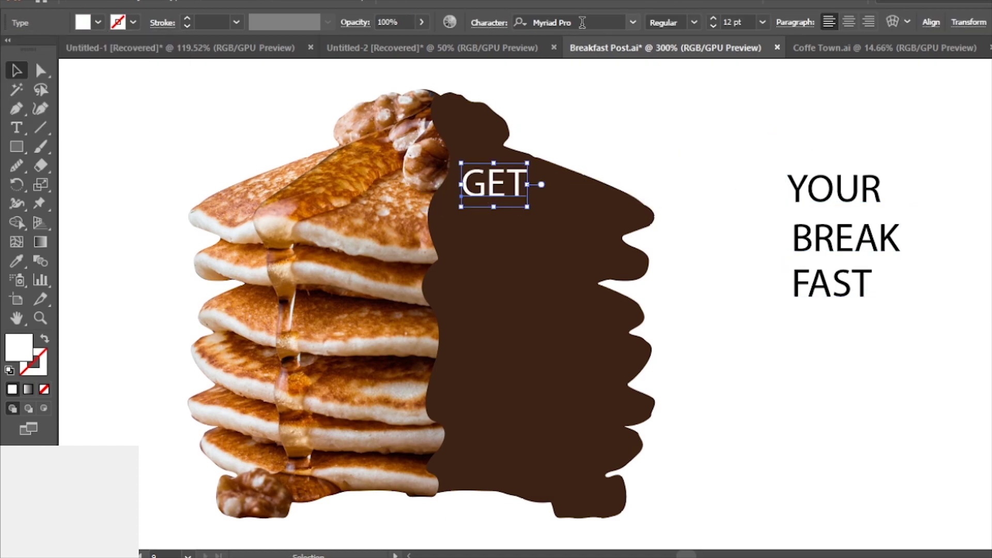
text(GIL)
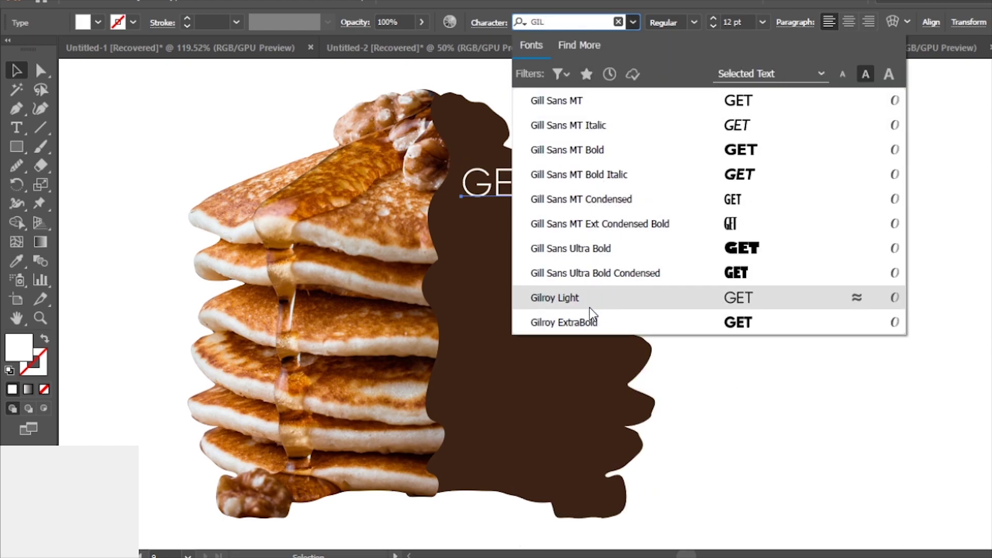
click(590, 321)
drag(535, 208, 575, 232)
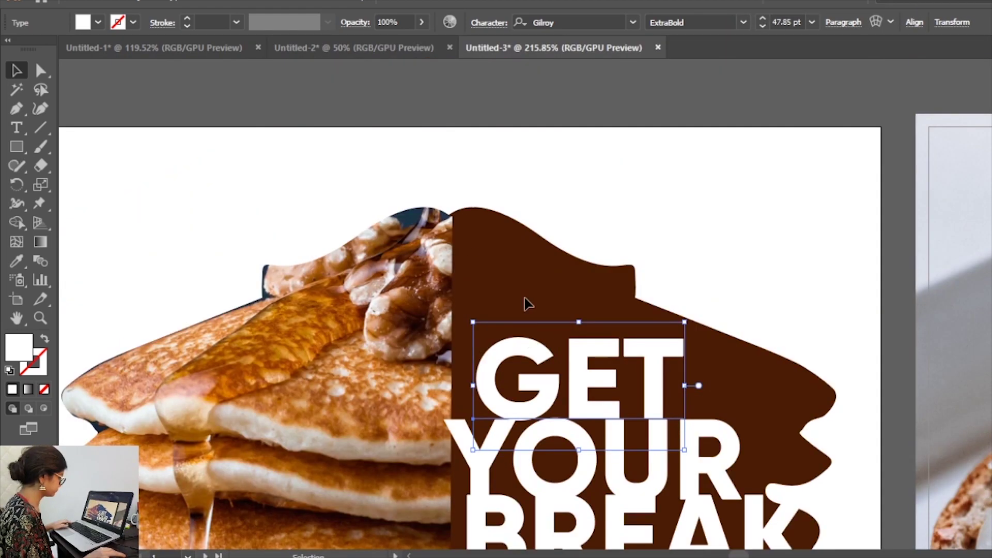
Move GET higher in the brown shape and give it a 2-row, 2-column envelope mesh
drag(538, 376, 525, 305)
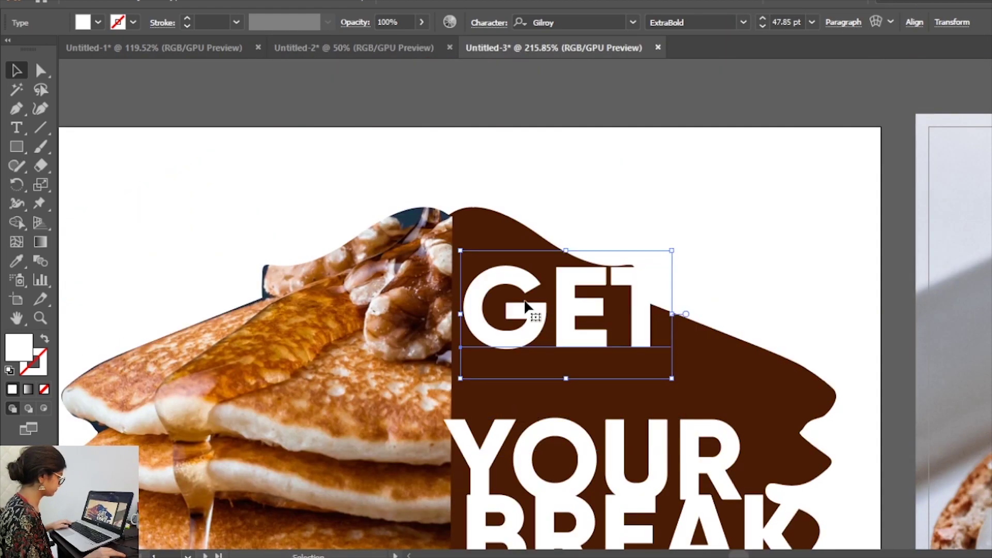
click(878, 23)
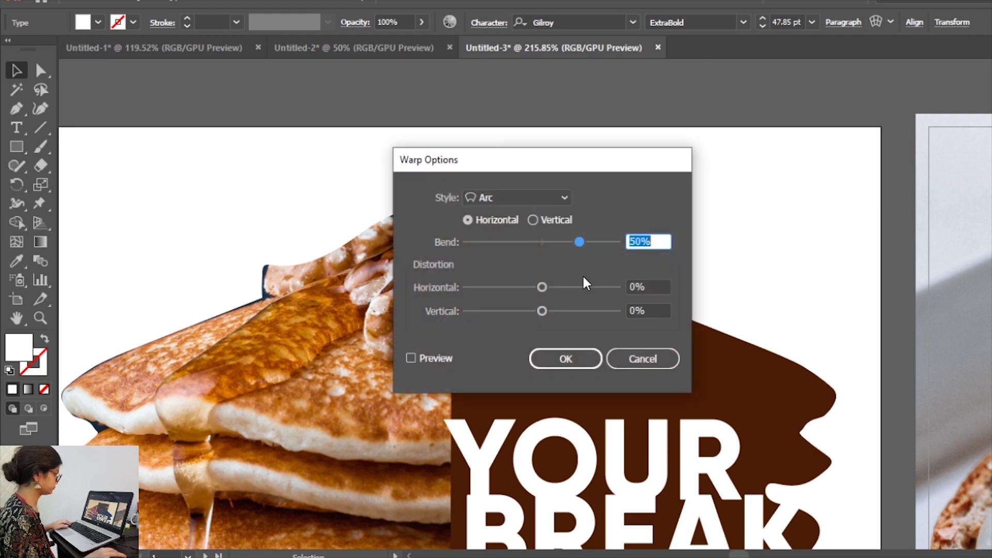
click(631, 359)
click(888, 21)
click(904, 47)
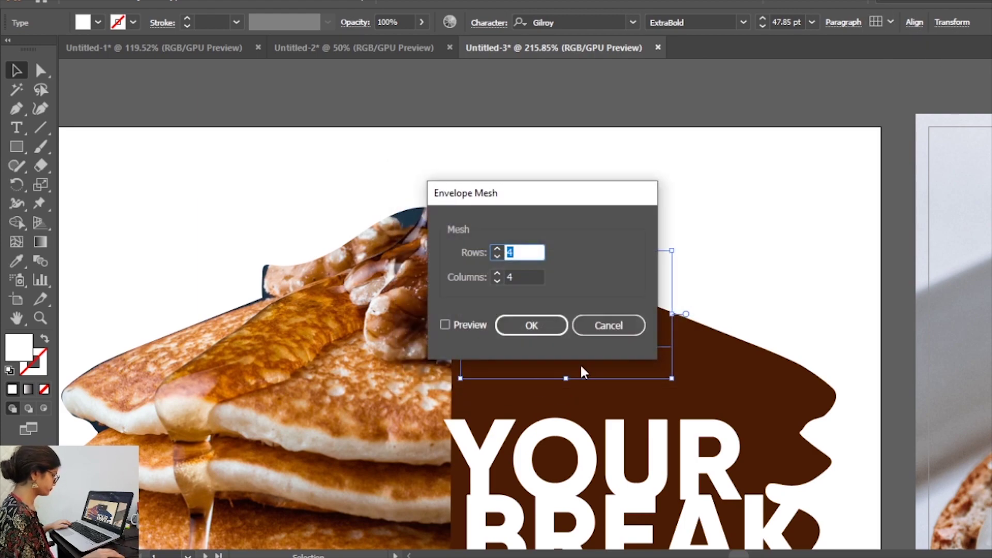
text(2)
key(Tab)
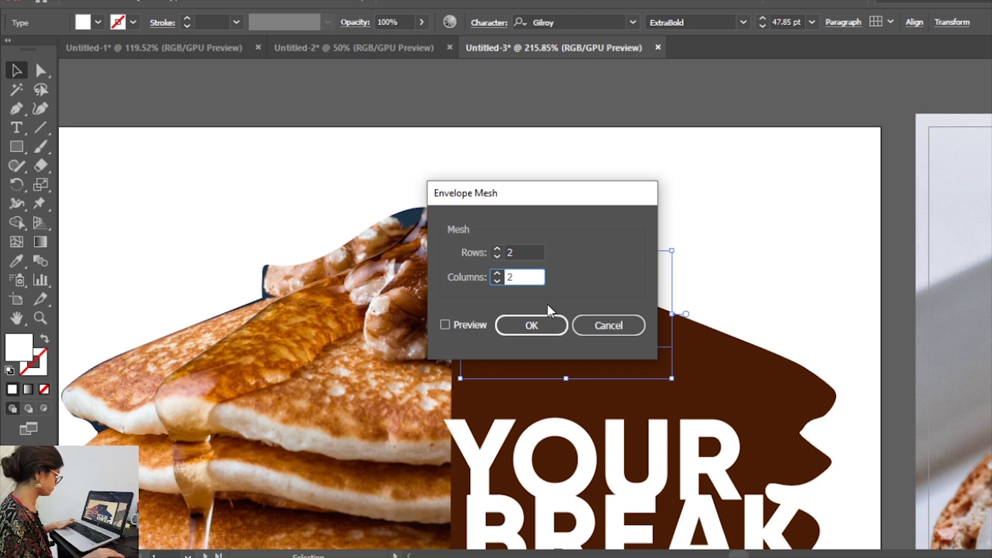
click(546, 325)
Drag GET's left, top-middle and right mesh points out toward the backdrop's curved edge
key(a)
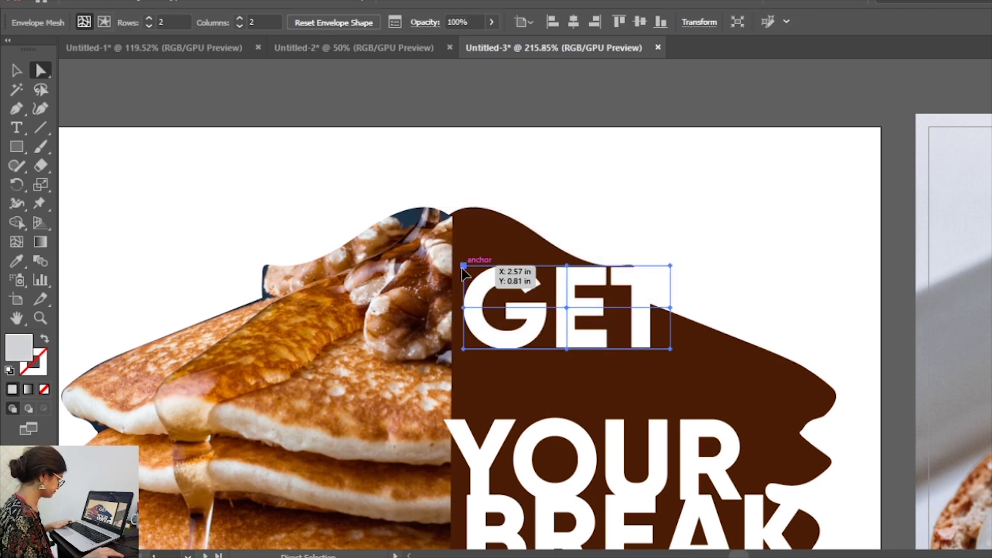
drag(463, 266, 452, 208)
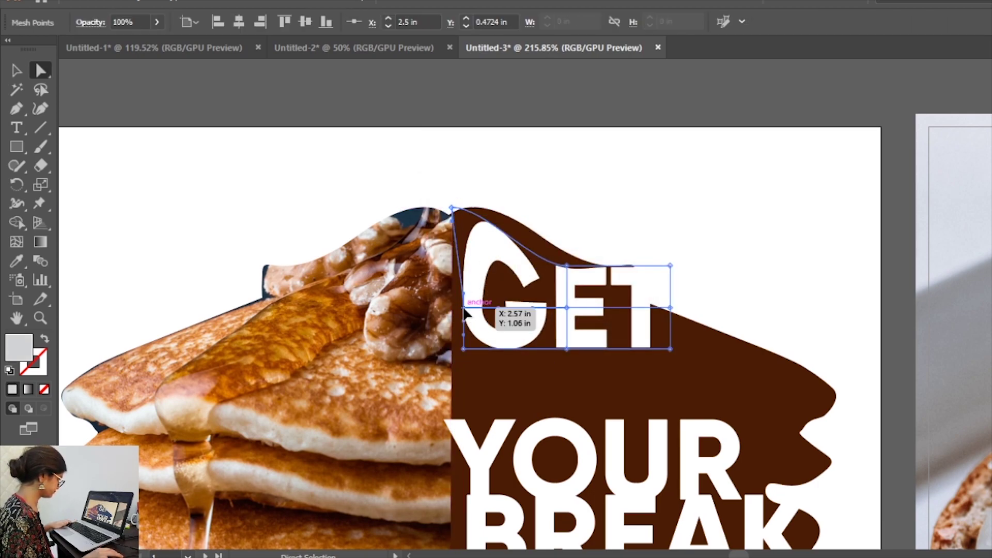
drag(464, 309, 453, 307)
drag(464, 349, 451, 369)
drag(567, 265, 569, 236)
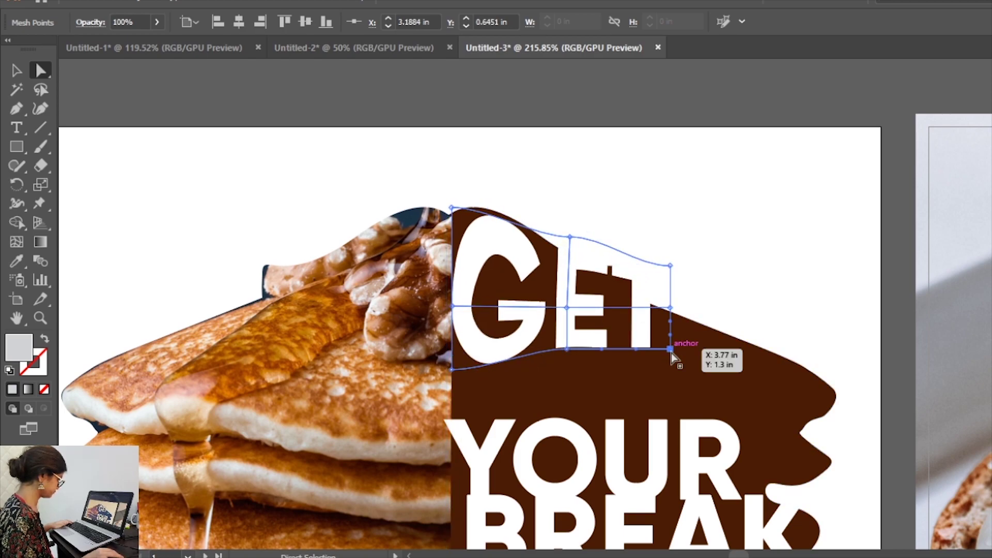
drag(671, 350, 680, 416)
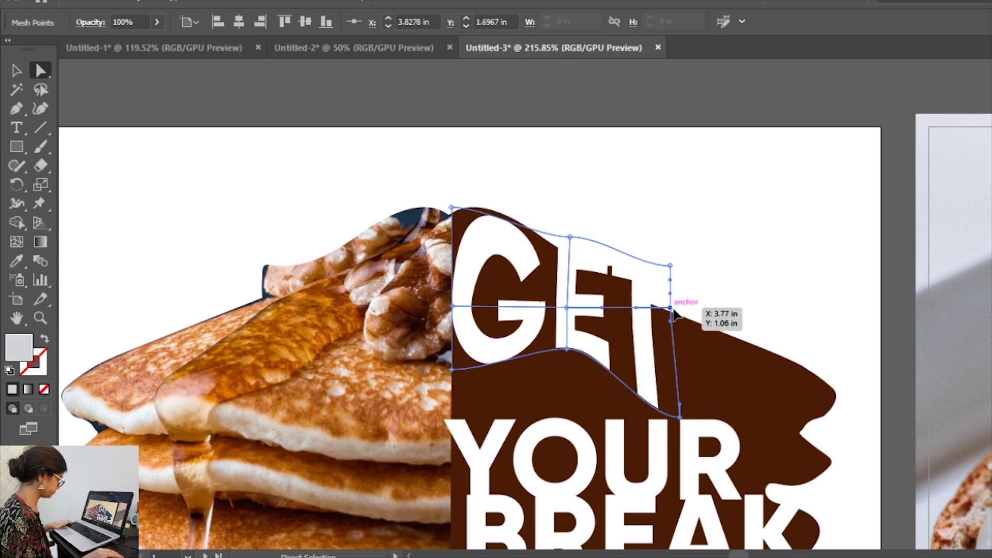
drag(670, 308, 807, 383)
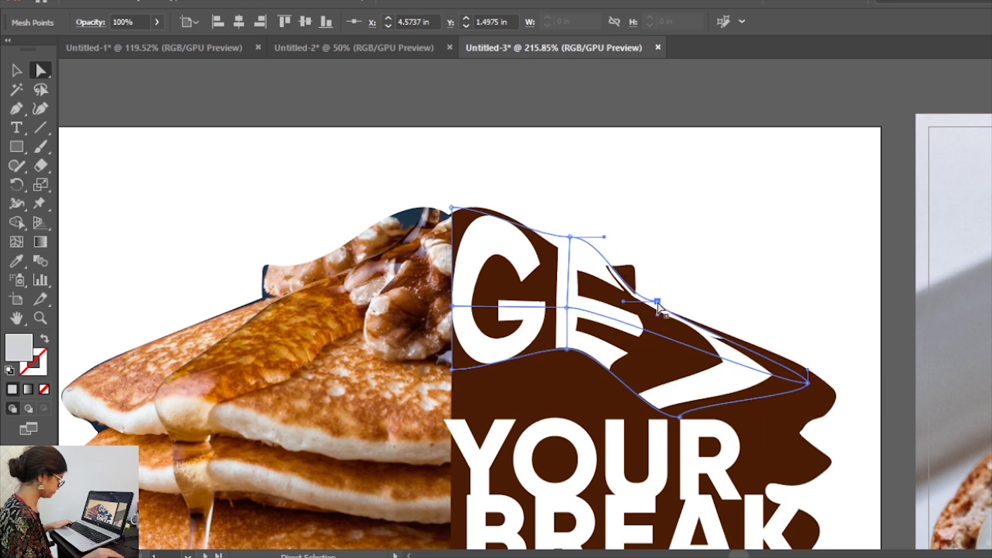
key(ctrl+z)
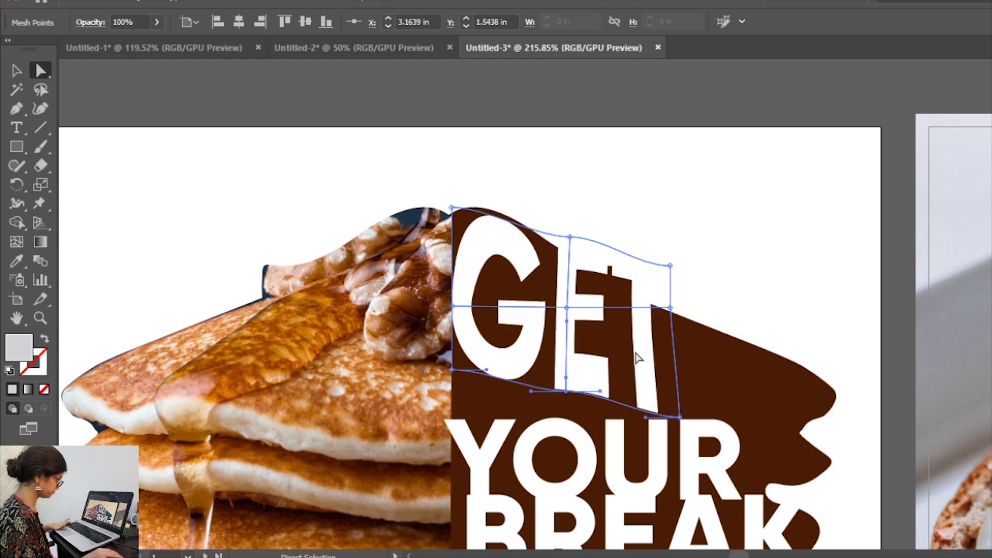
Stretch the G downward and reshape the top of the T, then deselect
drag(568, 397, 561, 420)
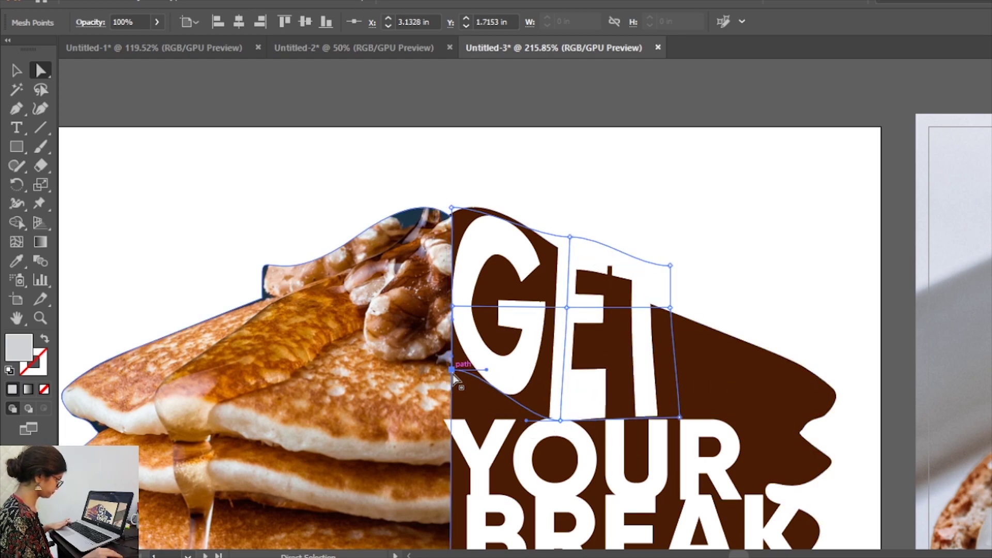
drag(462, 376, 462, 444)
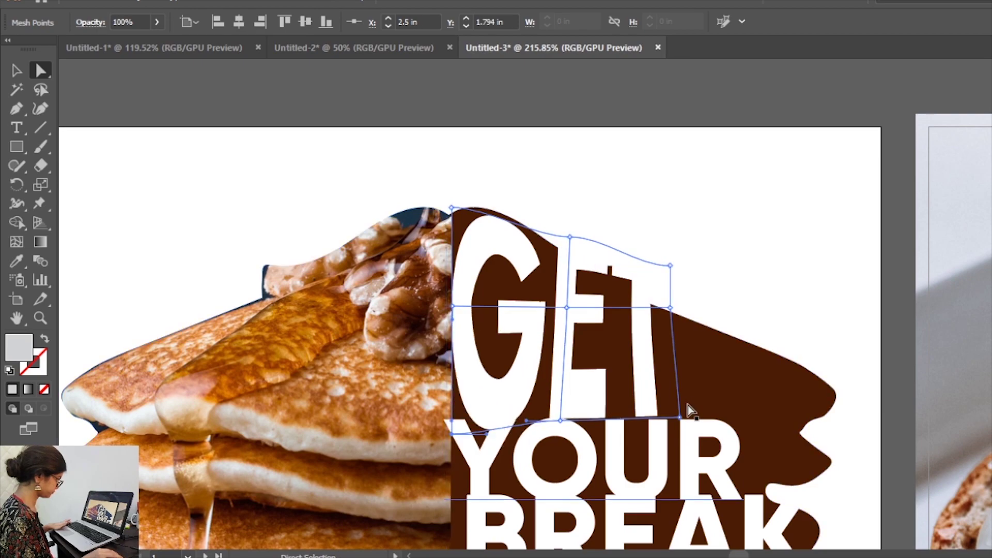
scroll(687, 405, down, 4)
mouse_move(641, 169)
mouse_down()
mouse_move(642, 189)
mouse_move(576, 173)
mouse_up()
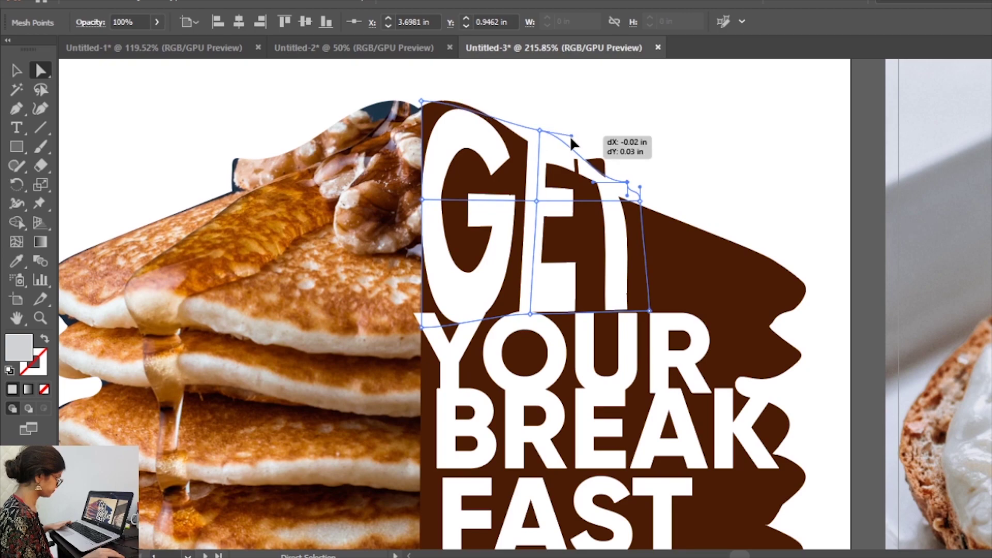
drag(571, 140, 587, 144)
click(715, 146)
scroll(726, 289, down, 3)
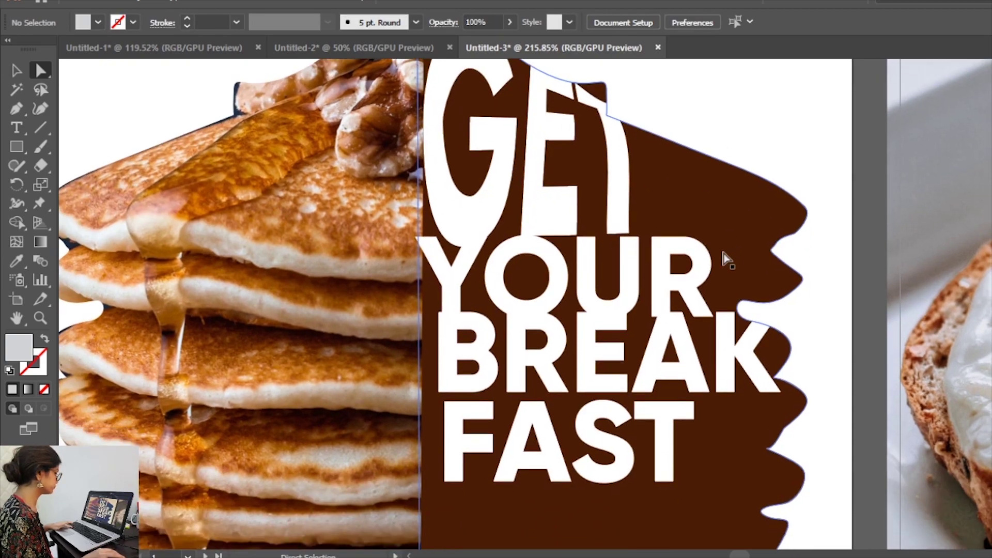
Move BREAK FAST lower and apply a 2x2 envelope mesh to YOUR
key(v)
drag(597, 443, 600, 521)
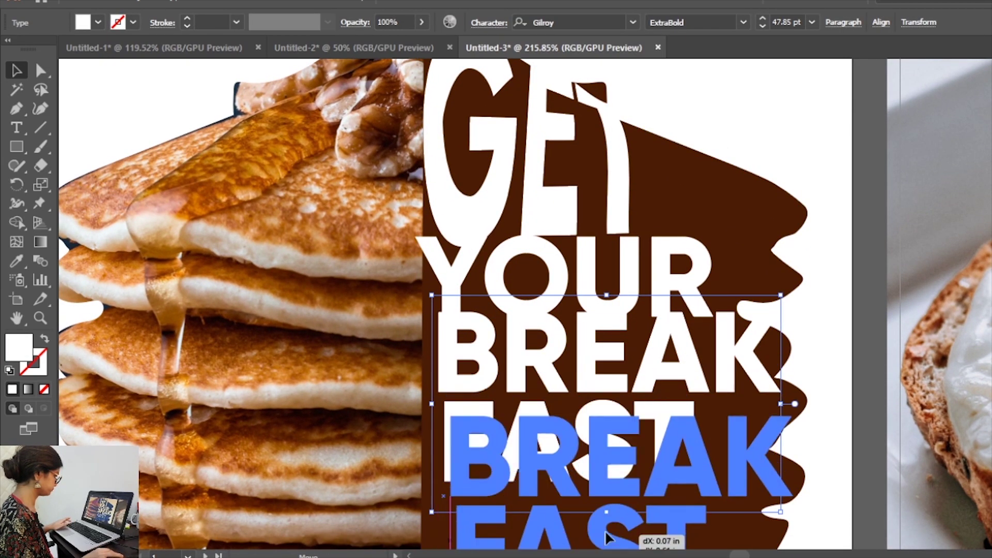
drag(598, 301, 599, 316)
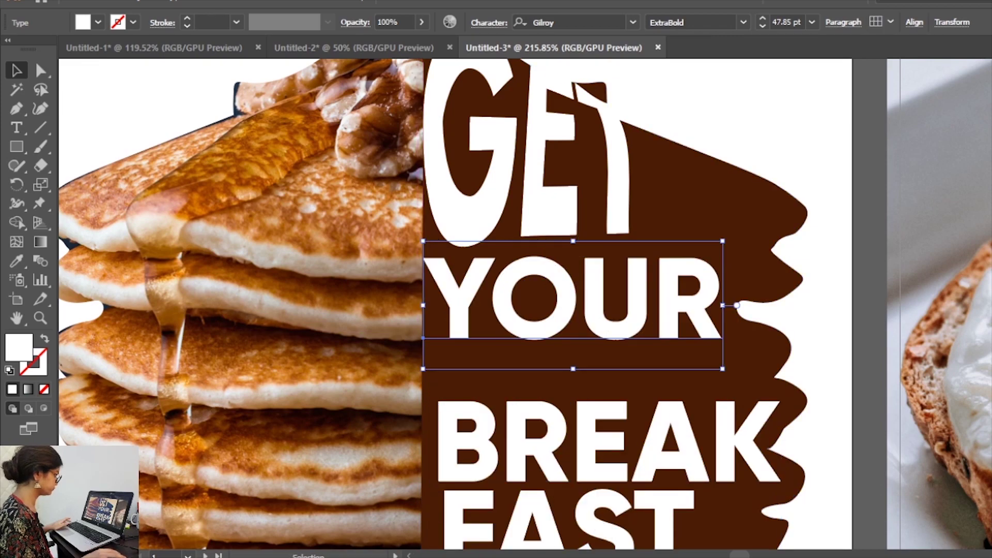
key(alt+ctrl+m)
key(Return)
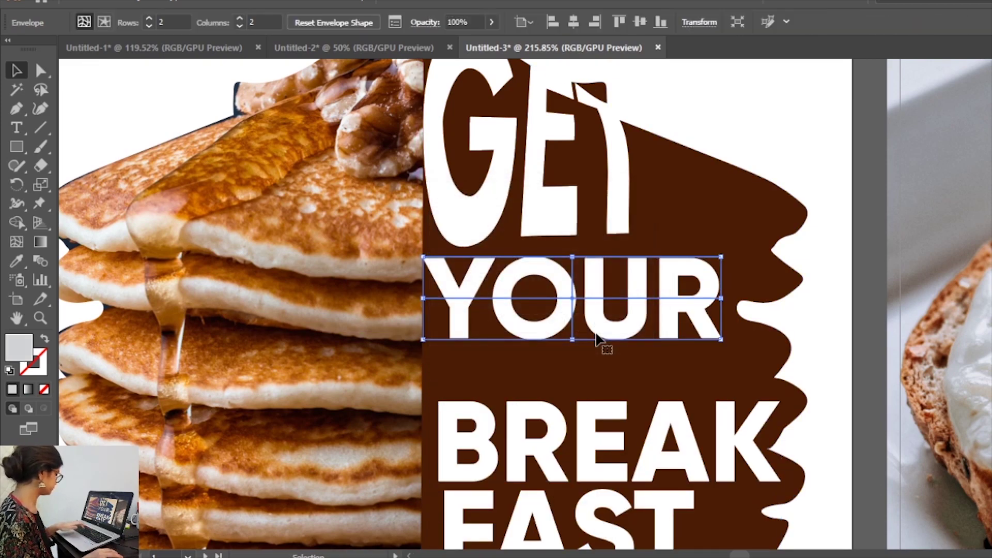
Pull YOUR's right-side and bottom mesh points outward and down to stretch the letters
key(a)
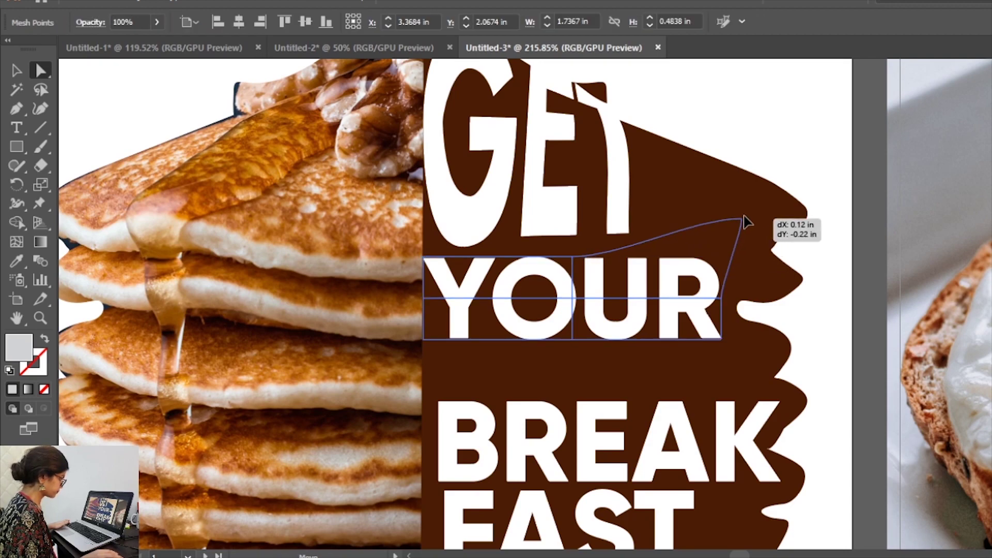
drag(721, 256, 765, 189)
drag(722, 298, 792, 287)
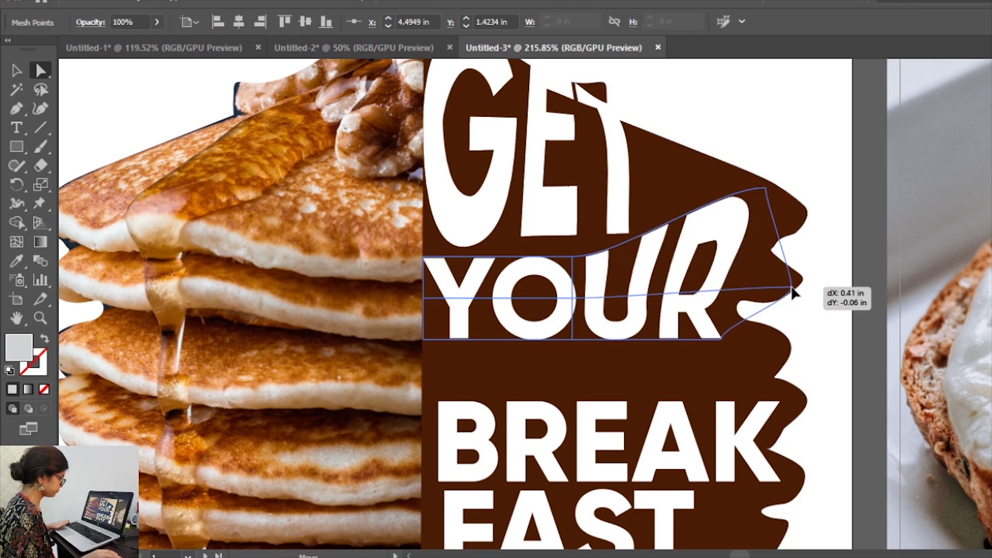
drag(719, 339, 785, 382)
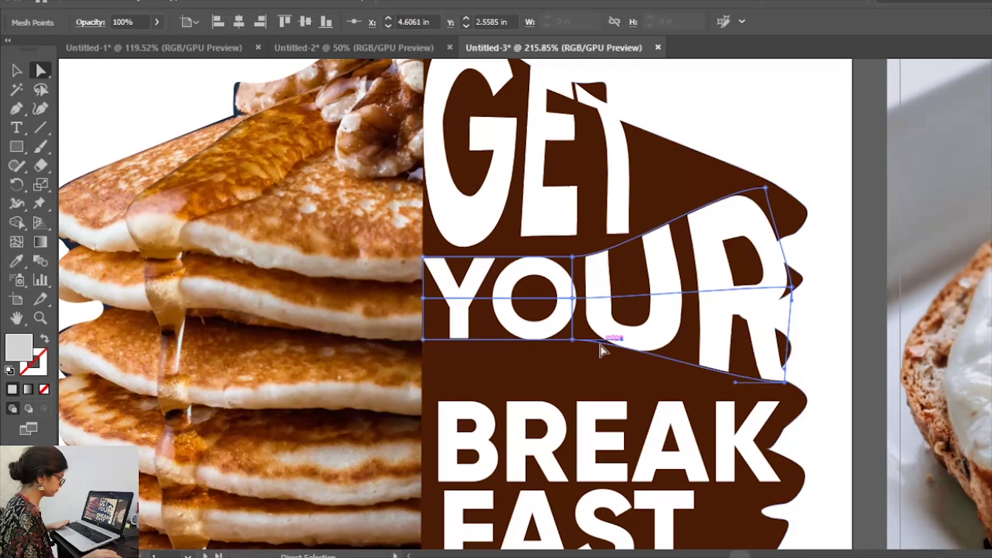
drag(572, 340, 568, 387)
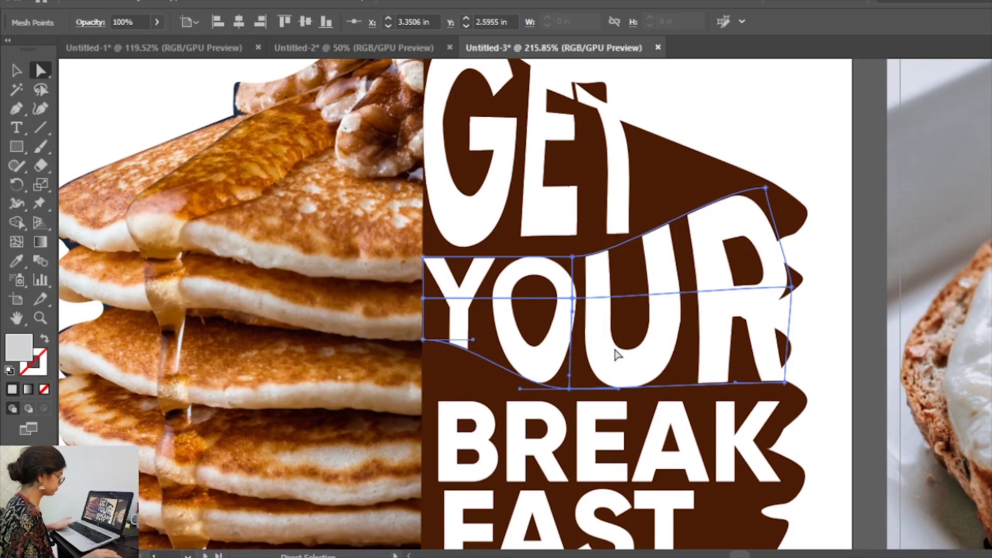
scroll(617, 356, down, 2)
drag(460, 285, 464, 343)
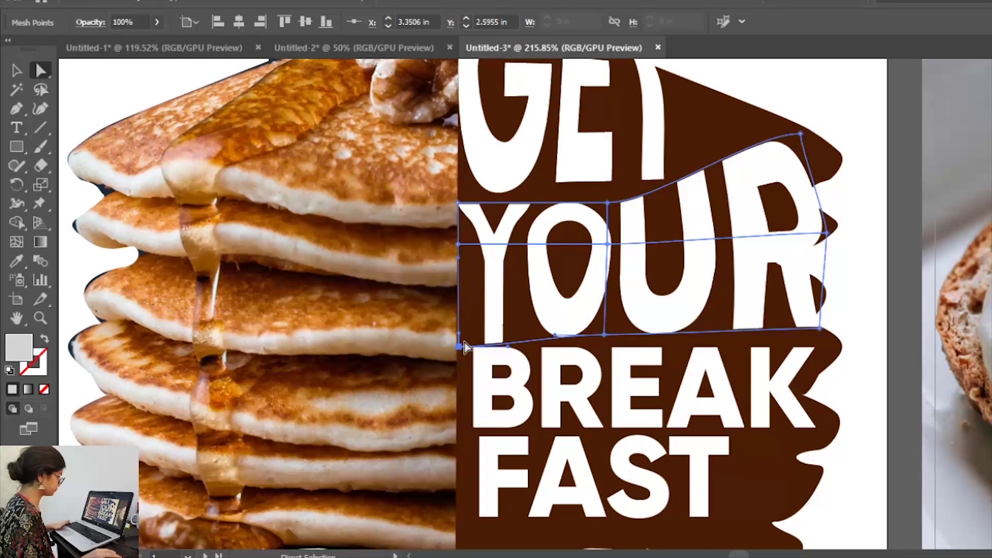
drag(551, 331, 553, 387)
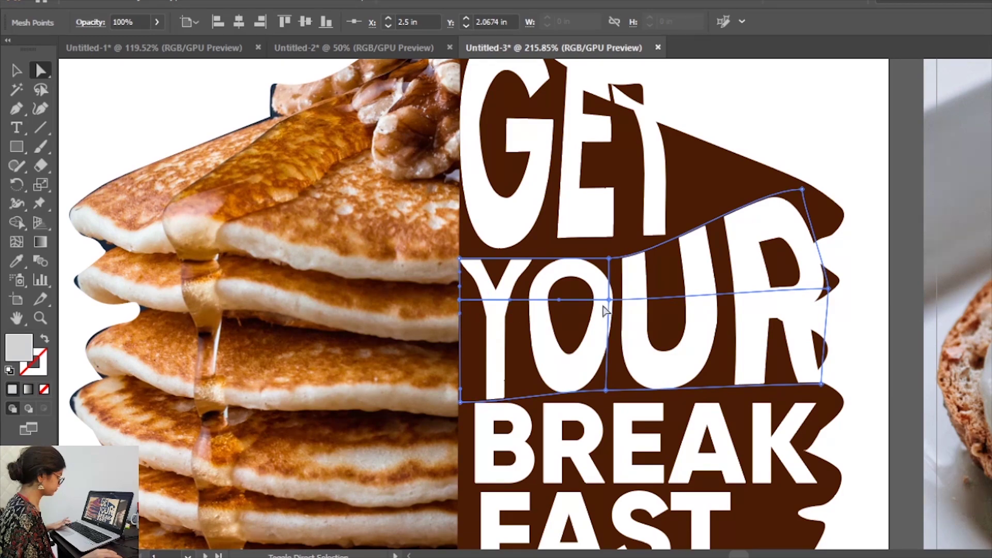
Fine-tune YOUR's middle, top and top-right mesh points so it rises toward the right
drag(611, 306, 609, 303)
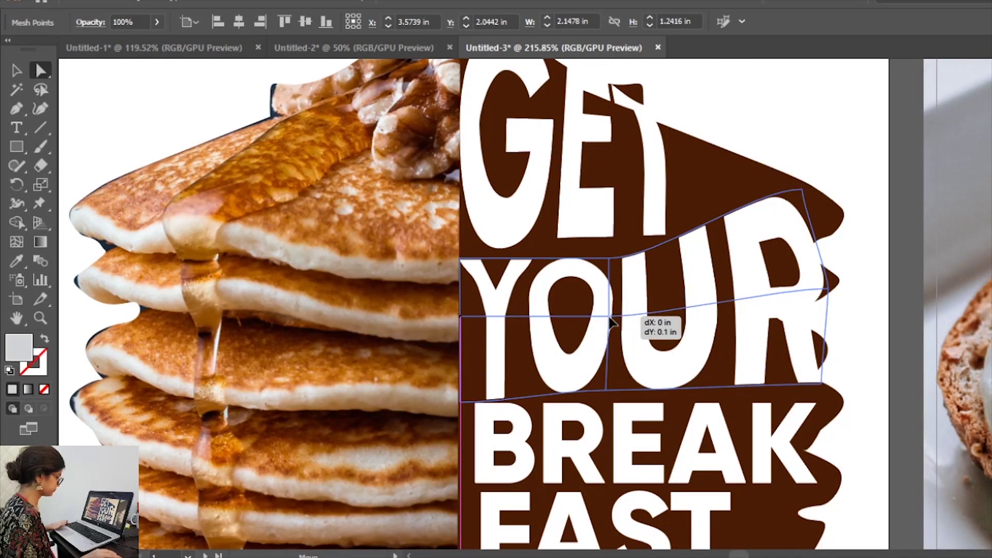
drag(611, 306, 612, 324)
drag(609, 259, 609, 256)
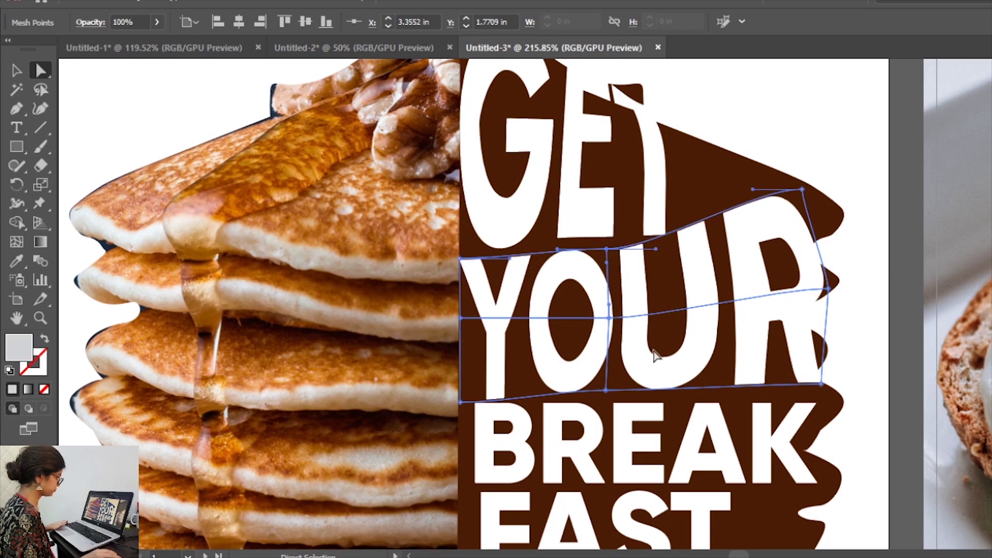
scroll(655, 356, down, 3)
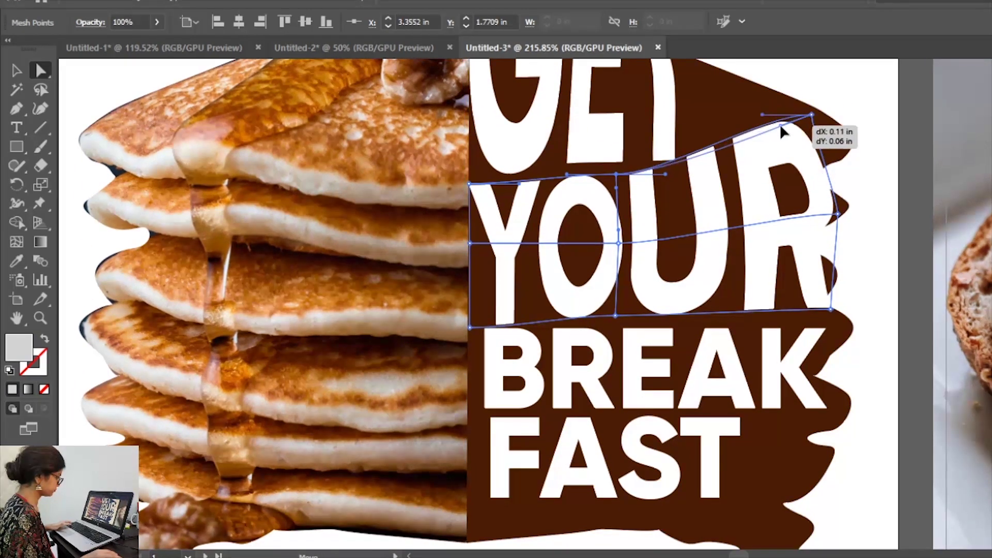
mouse_move(782, 132)
mouse_down()
mouse_move(842, 115)
mouse_move(831, 101)
mouse_up()
mouse_move(838, 213)
mouse_down()
mouse_move(854, 212)
mouse_move(822, 214)
mouse_up()
click(866, 227)
scroll(543, 310, down, 3)
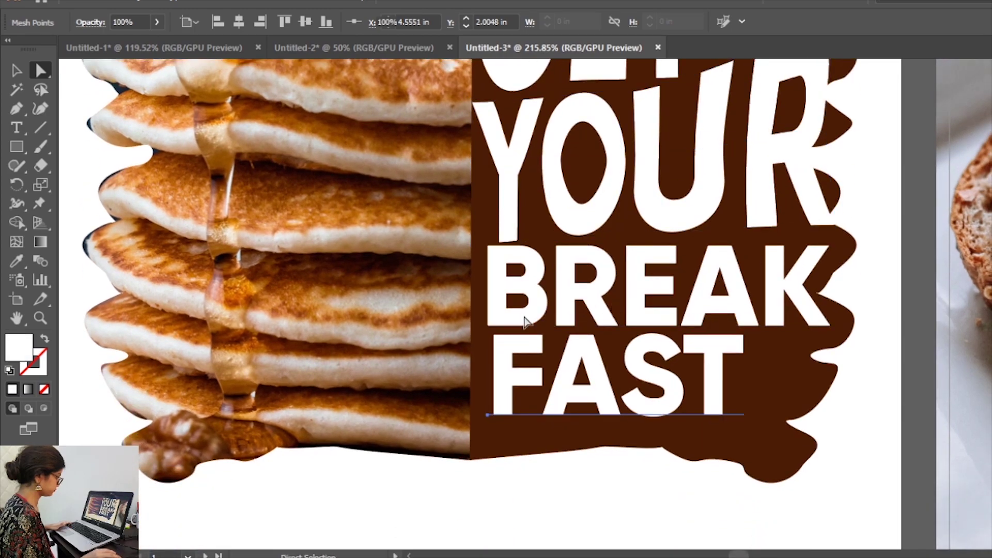
Apply a 2-row, 2-column envelope mesh to BREAK
click(525, 318)
key(ctrl+alt+m)
text(2)
key(Tab)
text(2)
click(525, 324)
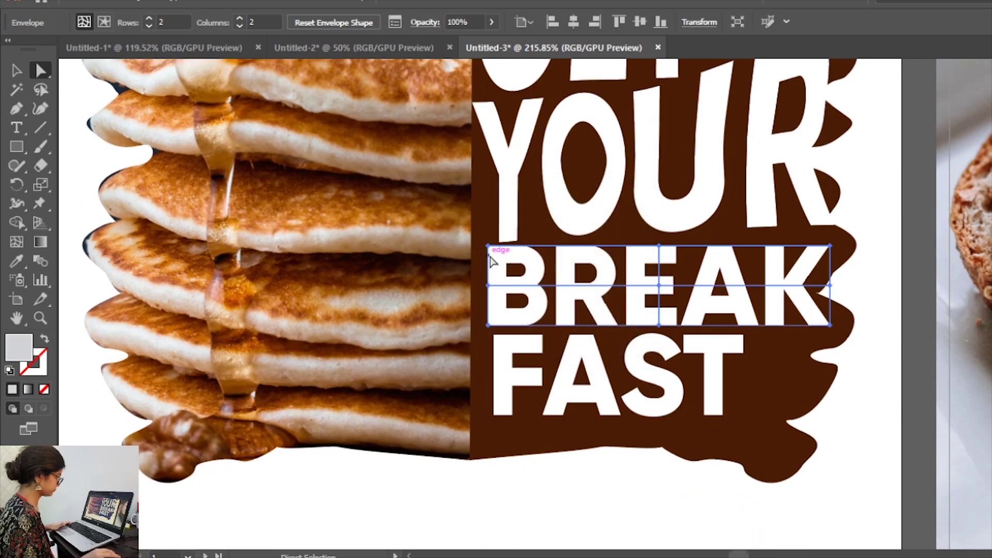
Move FAST lower and drag BREAK's left and middle points to stretch the B
drag(488, 247, 472, 241)
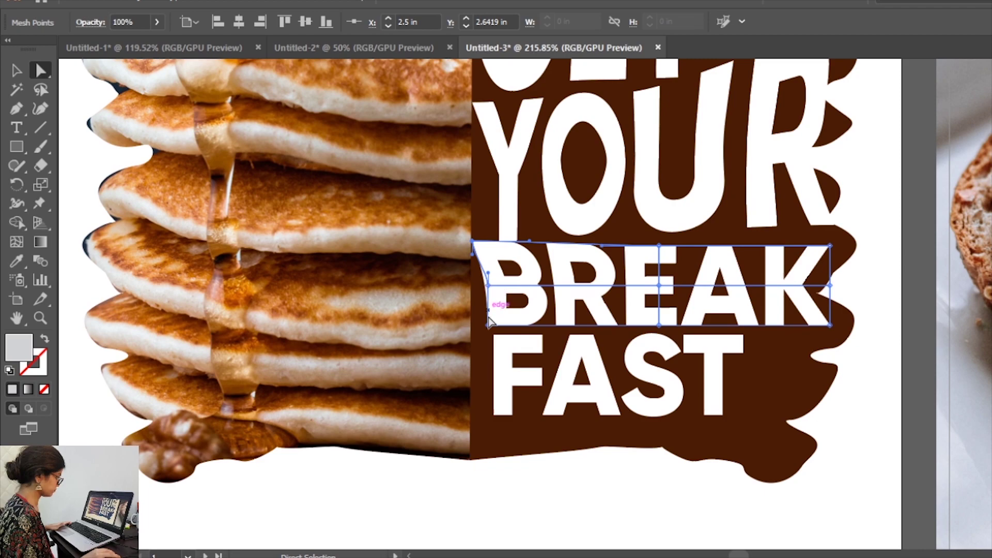
drag(488, 335, 490, 412)
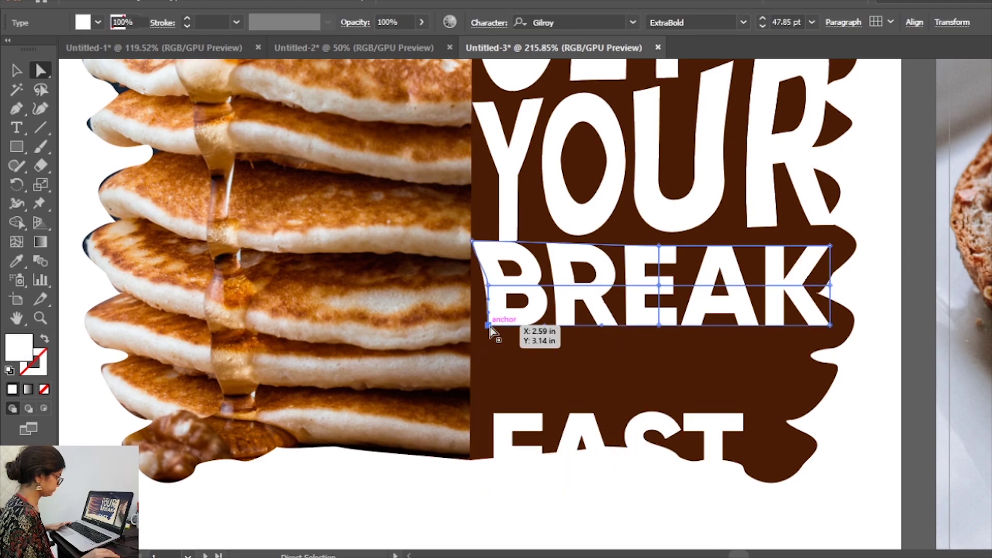
drag(489, 325, 472, 367)
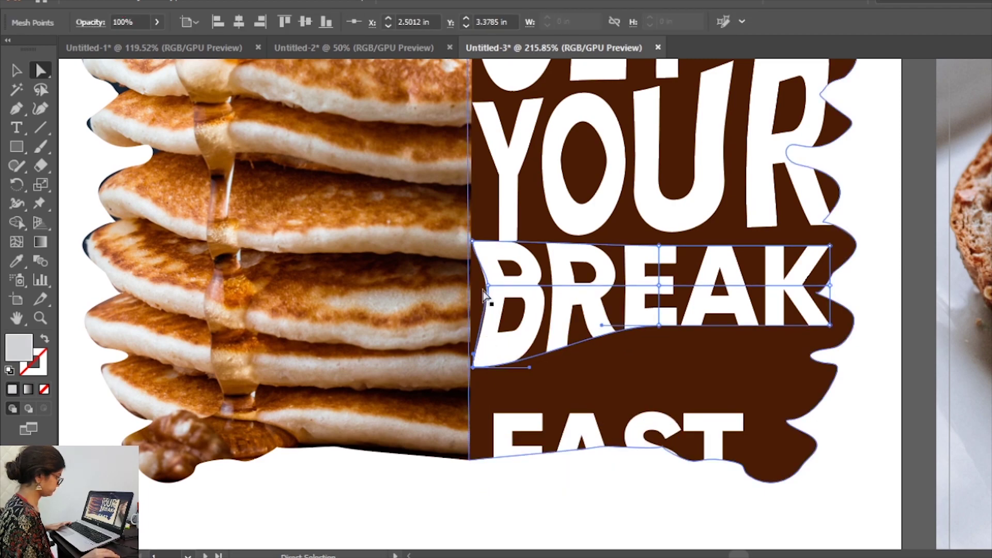
drag(487, 286, 471, 289)
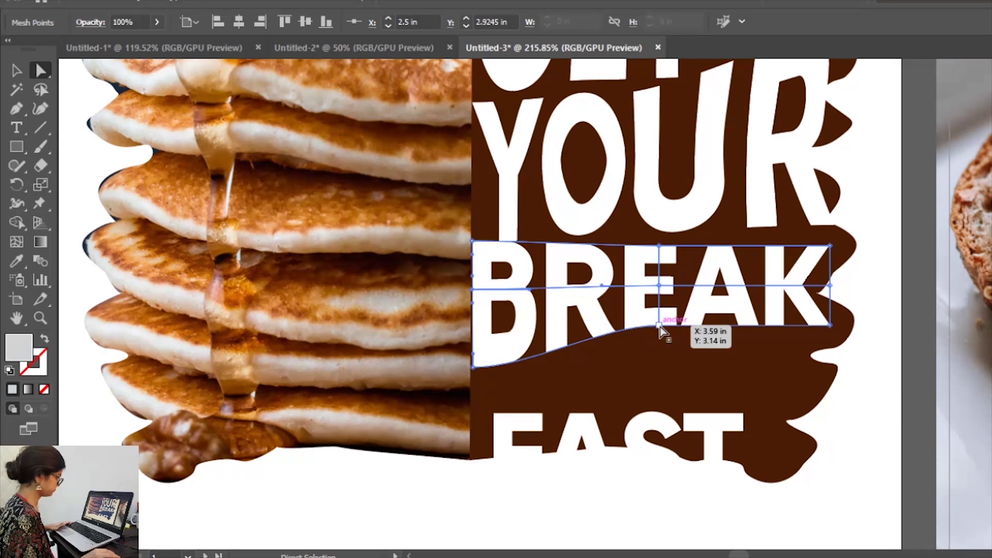
drag(660, 326, 670, 385)
drag(662, 251, 664, 241)
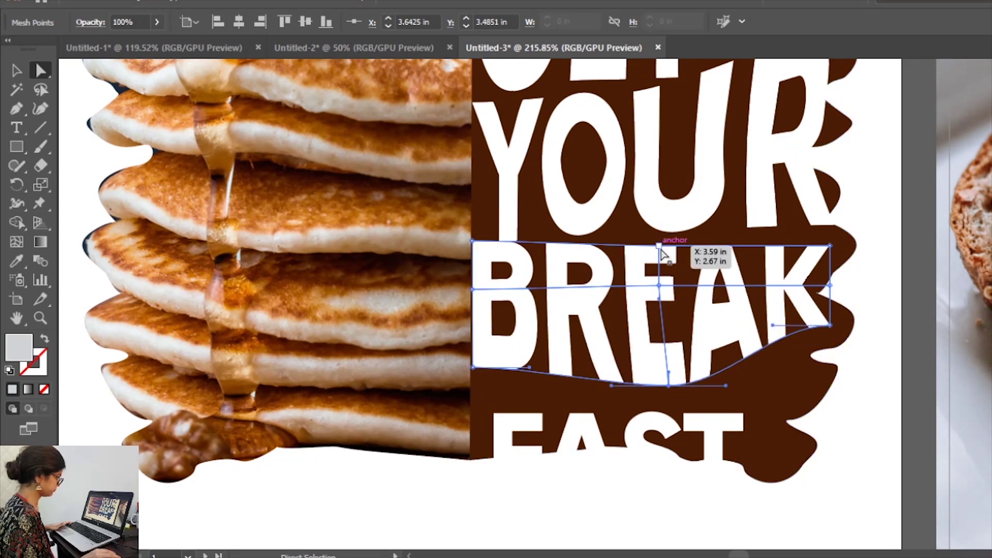
Bend BREAK's middle downward and flare the K with its right-side points
drag(661, 288, 680, 316)
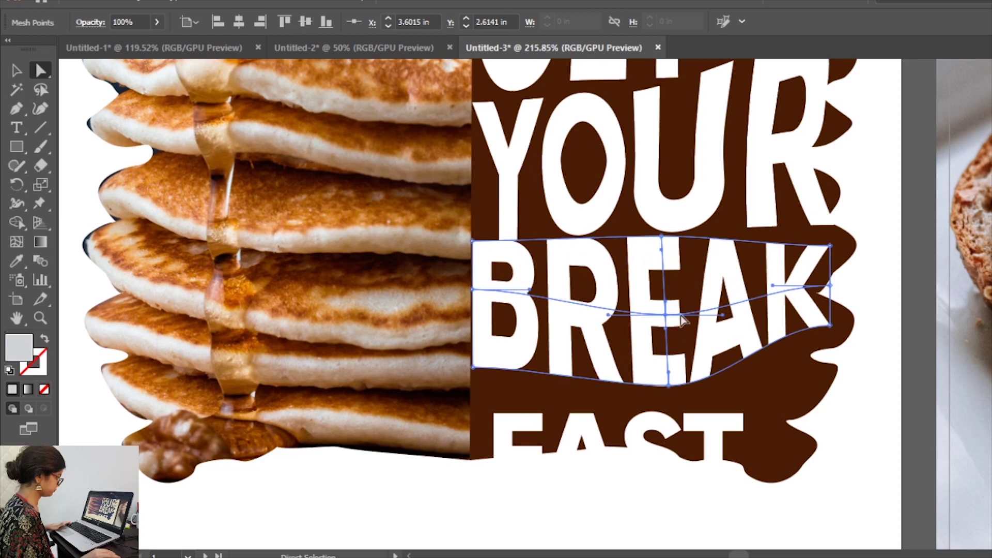
drag(830, 325, 849, 331)
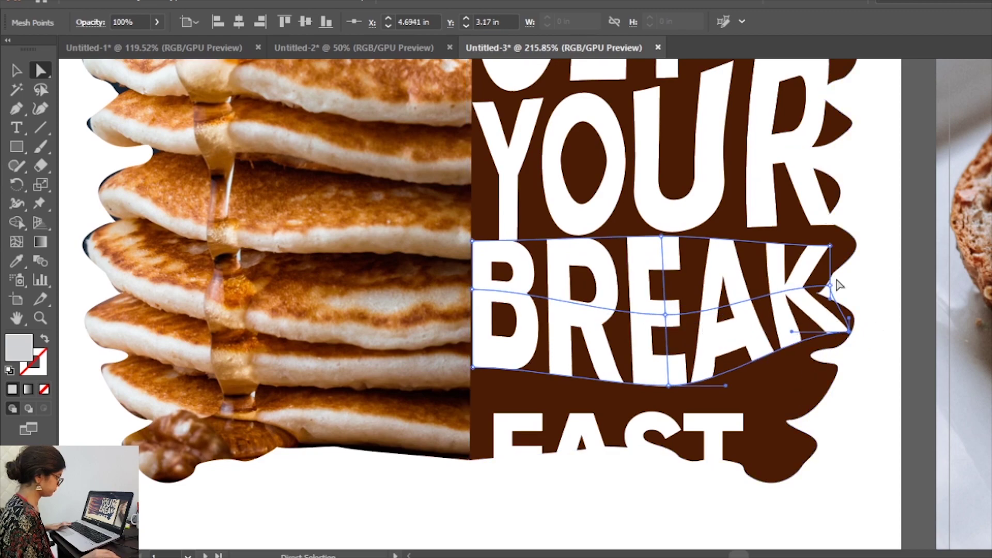
drag(829, 285, 816, 292)
drag(831, 254, 848, 227)
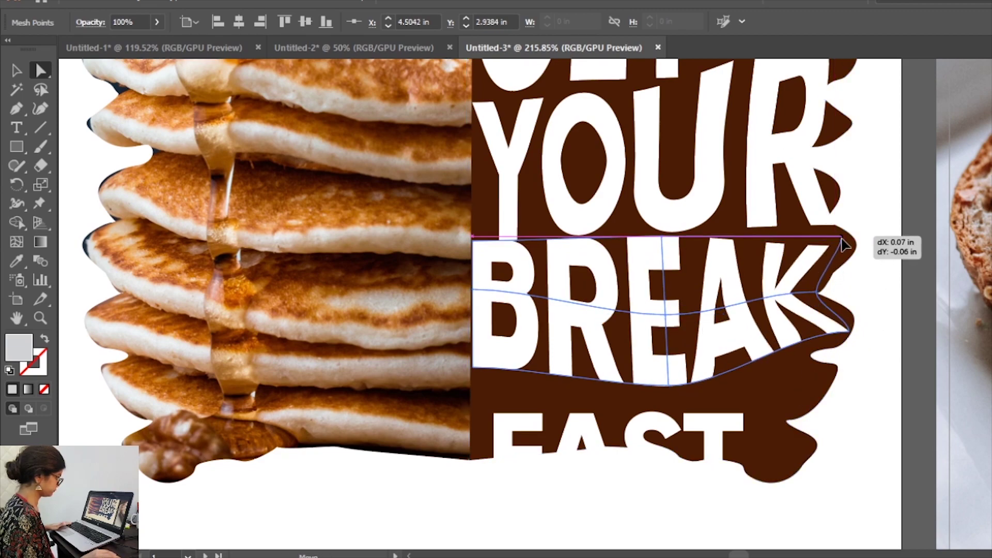
click(878, 288)
mouse_move(879, 288)
mouse_down()
mouse_move(845, 369)
mouse_move(795, 312)
mouse_up()
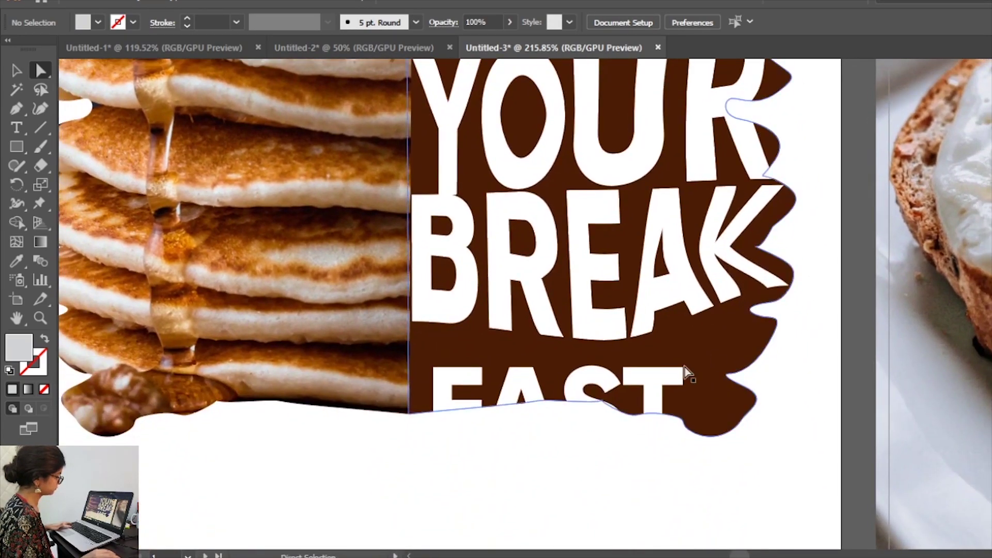
Move FAST up under BREAK and give it a 2x2 envelope mesh
drag(670, 375, 651, 341)
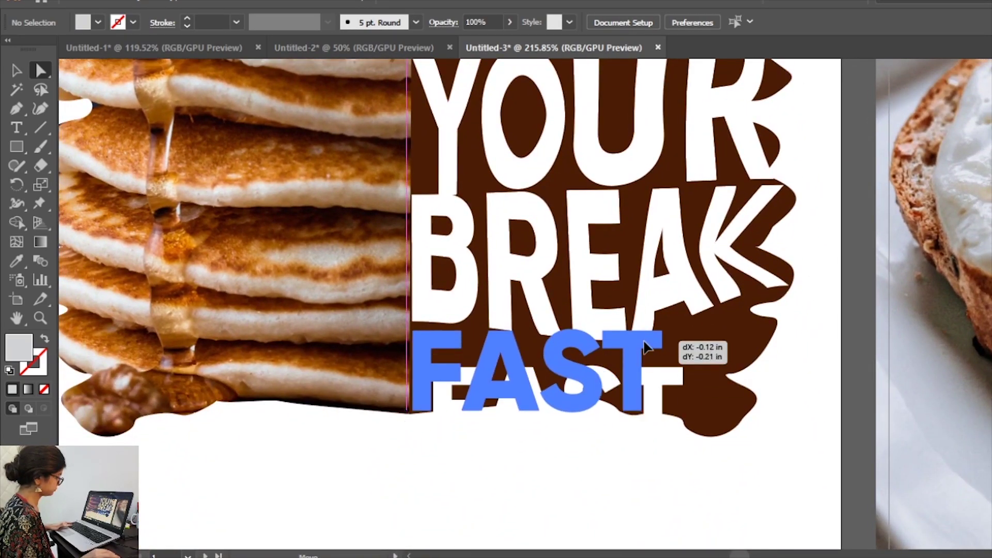
click(873, 26)
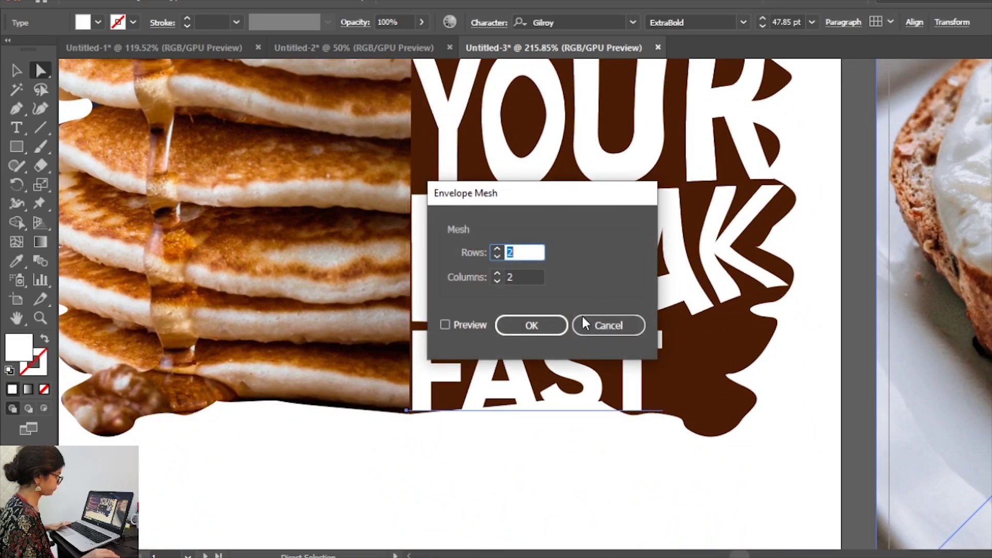
click(538, 326)
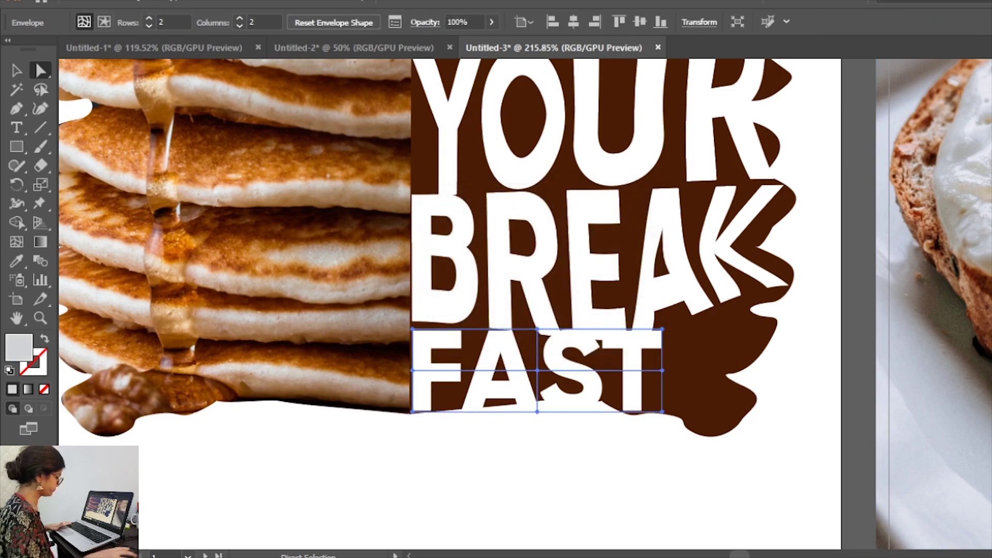
click(663, 371)
drag(608, 395, 648, 400)
key(ctrl+z)
key(v)
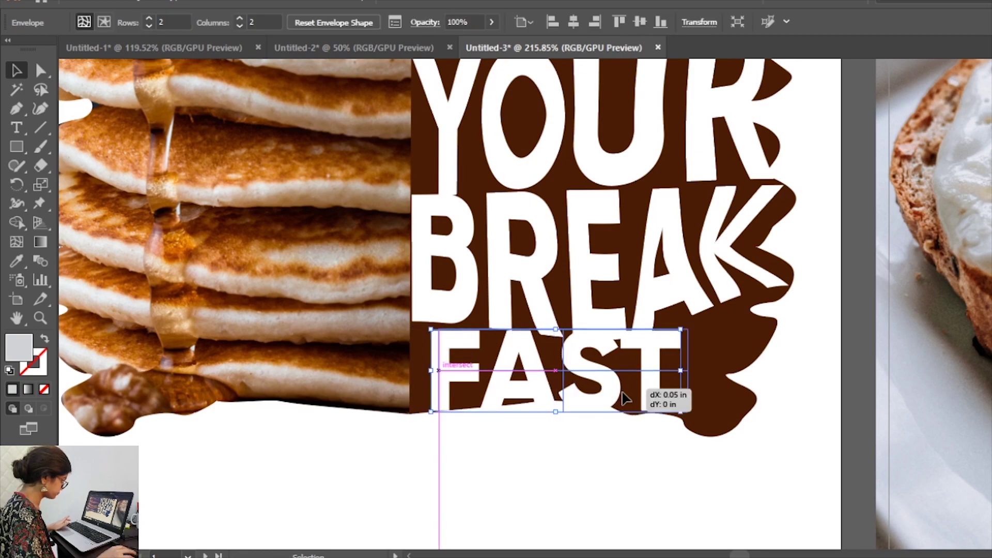
key(a)
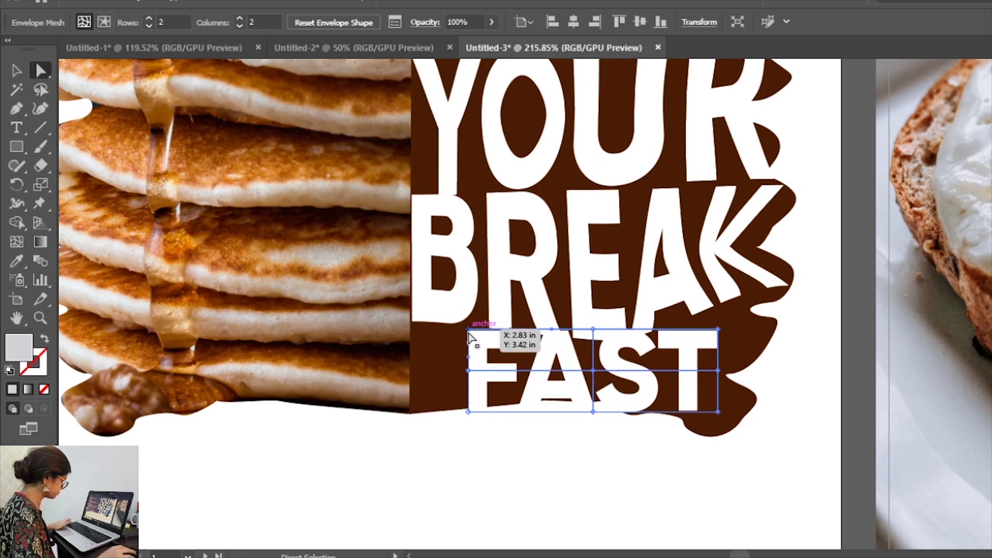
Pull FAST's left corners outward and sweep its right end up and out
drag(469, 330, 408, 329)
drag(468, 412, 407, 411)
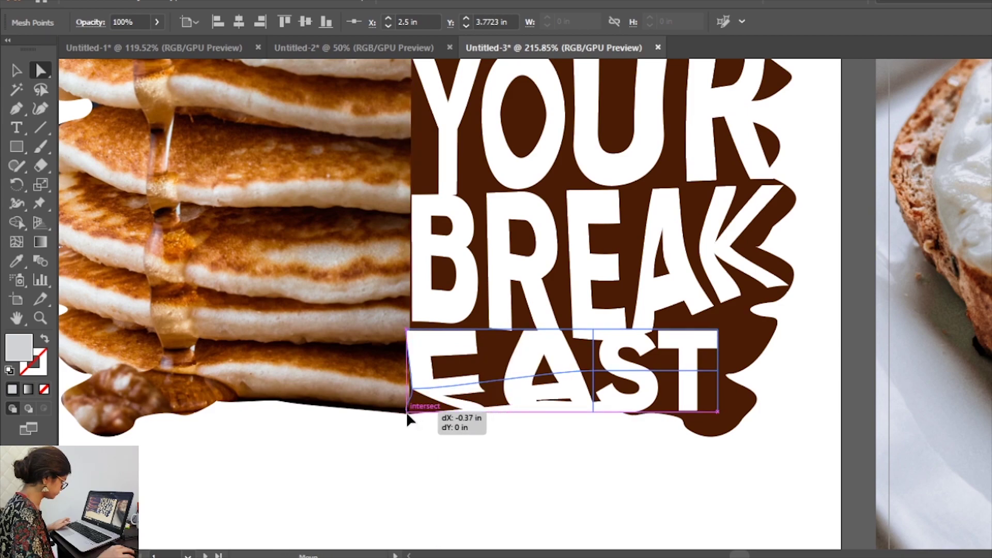
drag(717, 412, 726, 431)
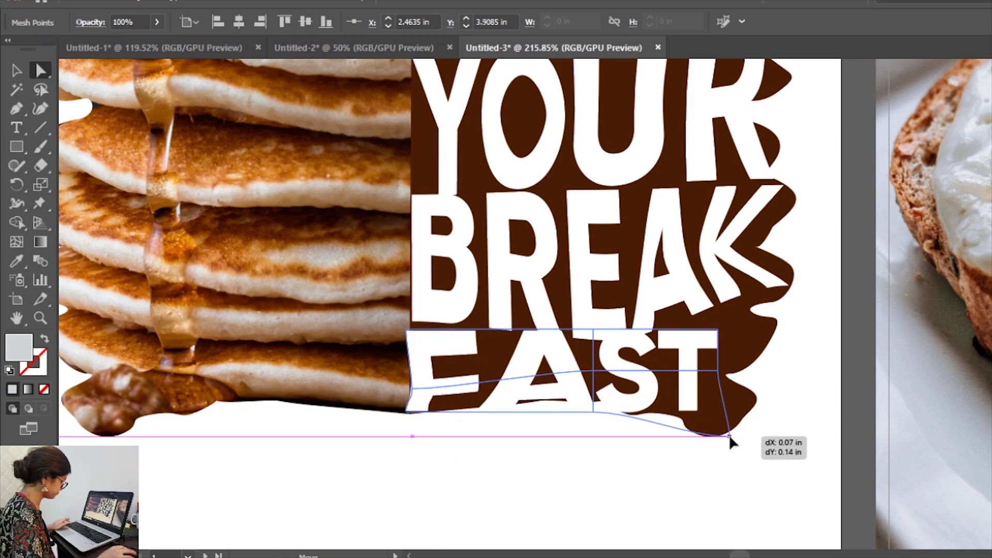
drag(718, 328, 751, 311)
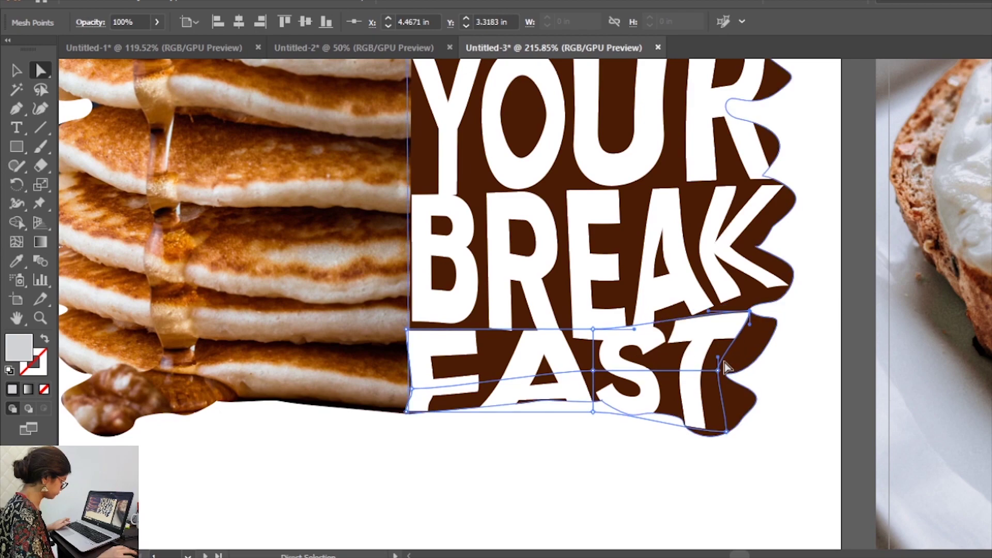
drag(718, 370, 733, 370)
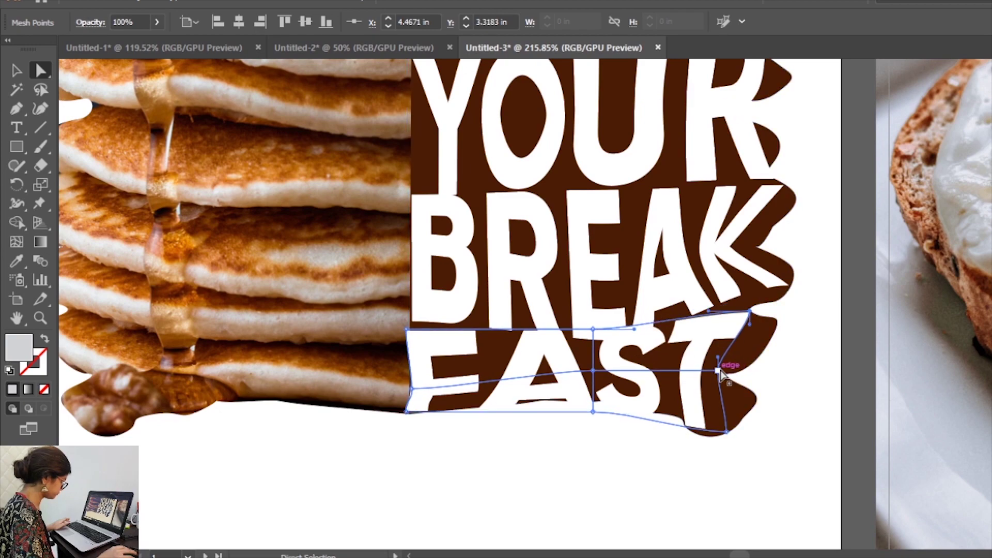
Raise FAST's top-middle point and lift its bottom-middle point slightly, then deselect
click(602, 331)
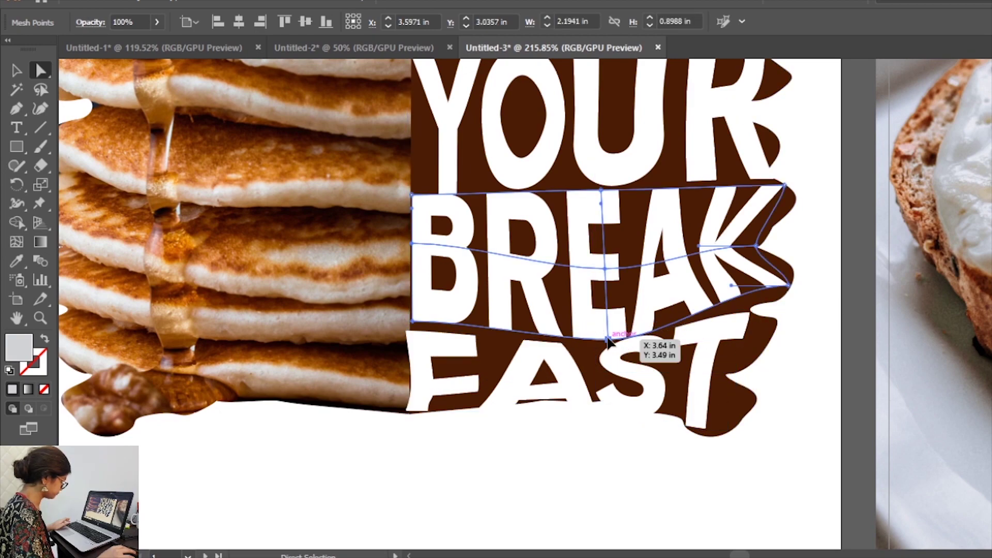
click(606, 345)
drag(594, 341, 593, 324)
click(593, 370)
drag(593, 414, 594, 405)
click(636, 522)
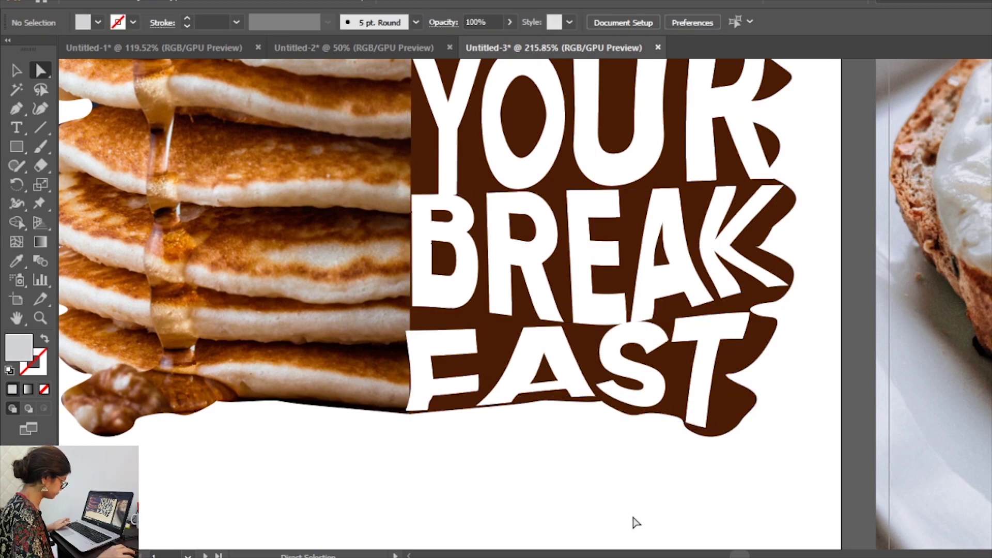
Fit the poster in view and colour GET with the backdrop brown via the Eyedropper
key(ctrl+0)
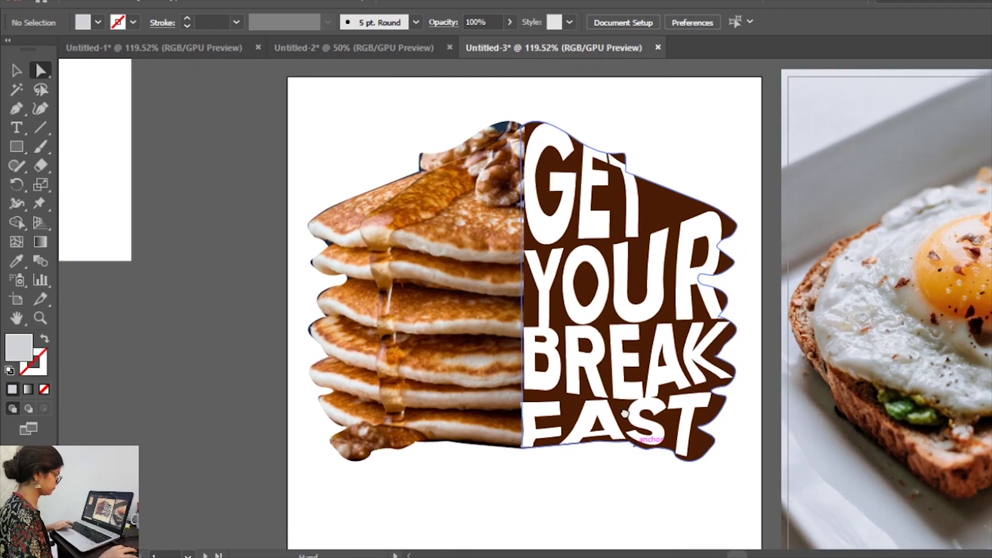
key(v)
click(664, 251)
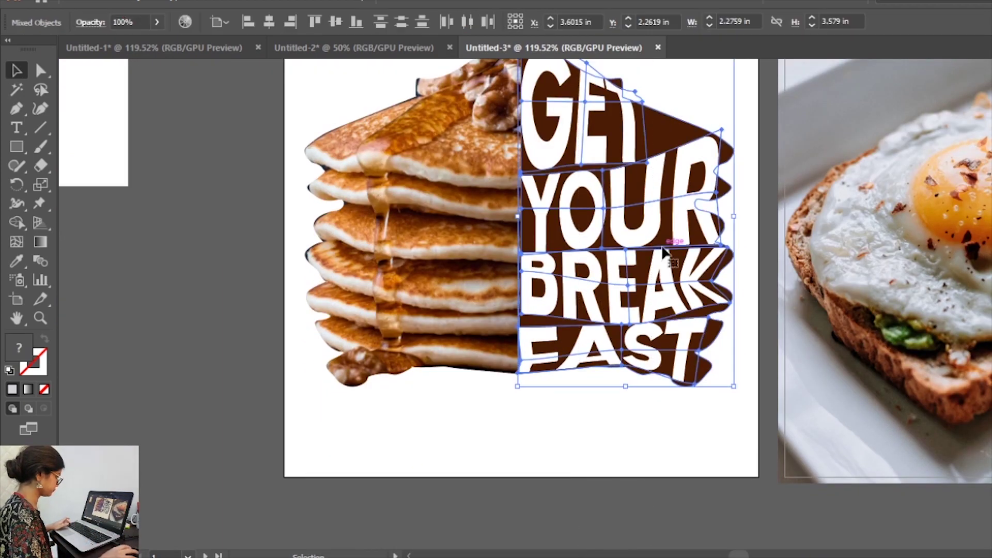
click(674, 144)
click(16, 262)
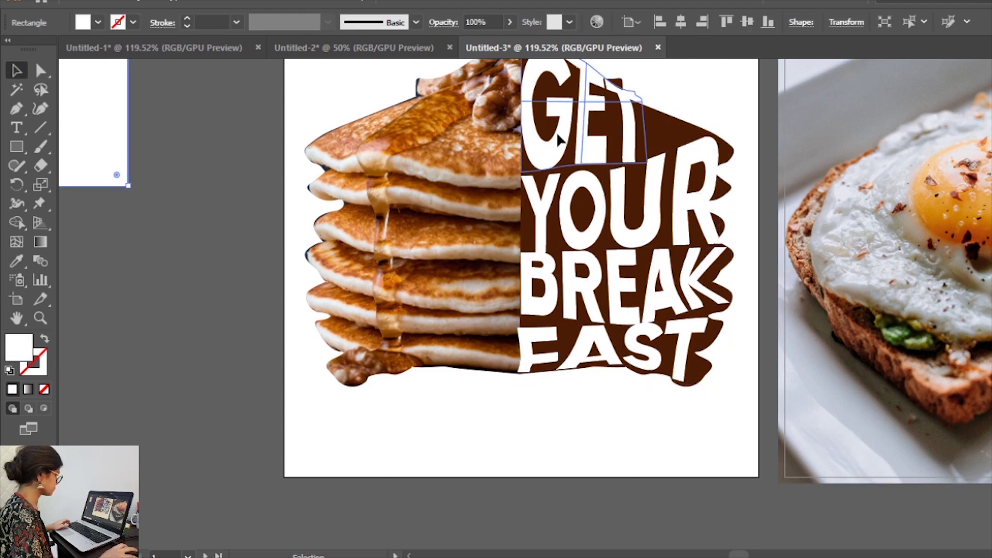
click(104, 22)
key(i)
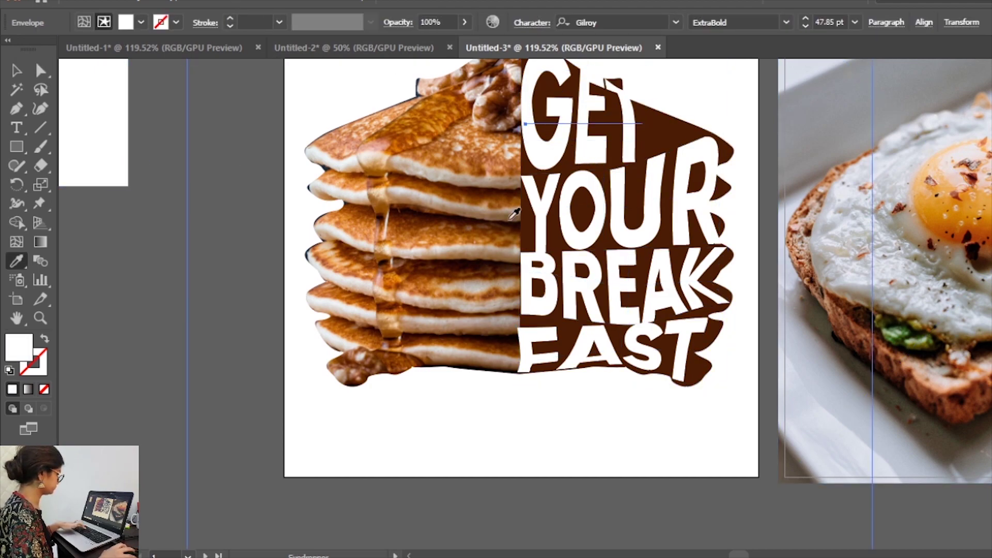
click(663, 130)
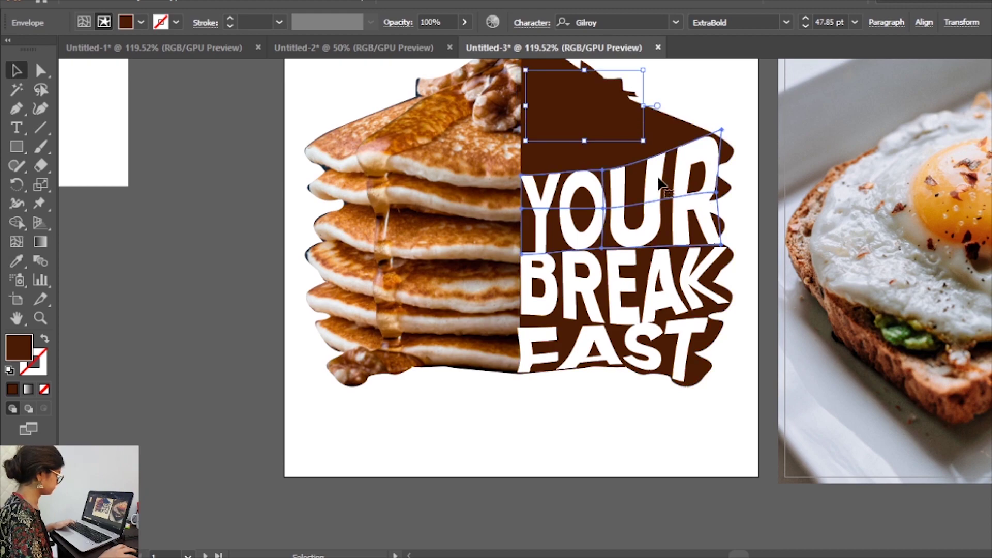
Edit the envelope contents and colour YOUR with the same backdrop brown
click(104, 22)
click(106, 21)
key(i)
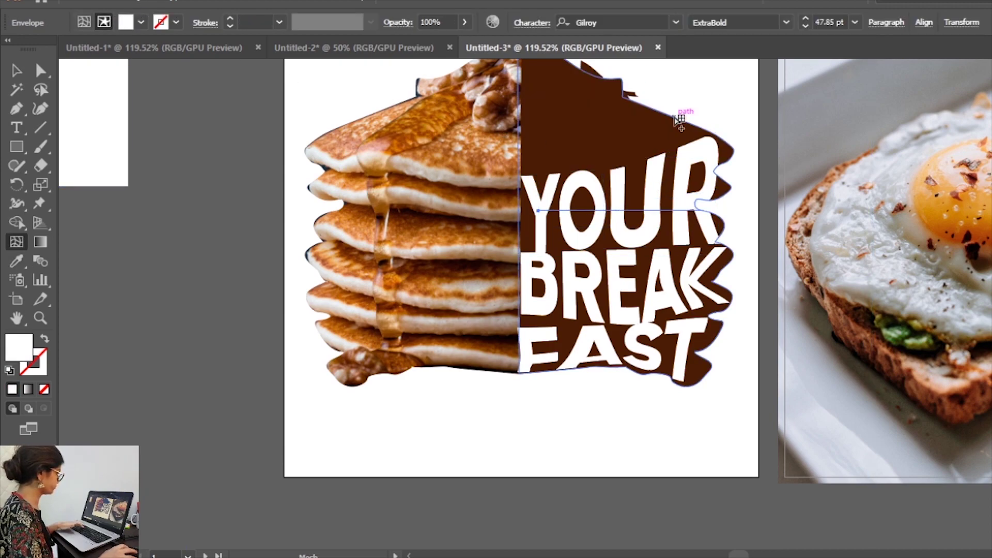
click(673, 205)
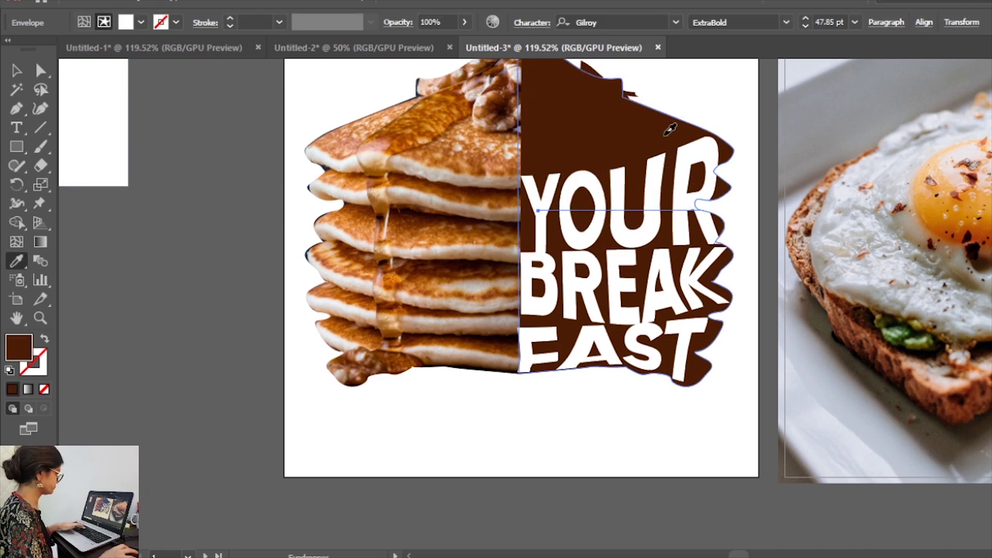
key(v)
Undock and redock the Untitled-1 document, then switch to its tab
mouse_move(242, 48)
mouse_down()
mouse_move(306, 81)
mouse_move(270, 70)
mouse_up()
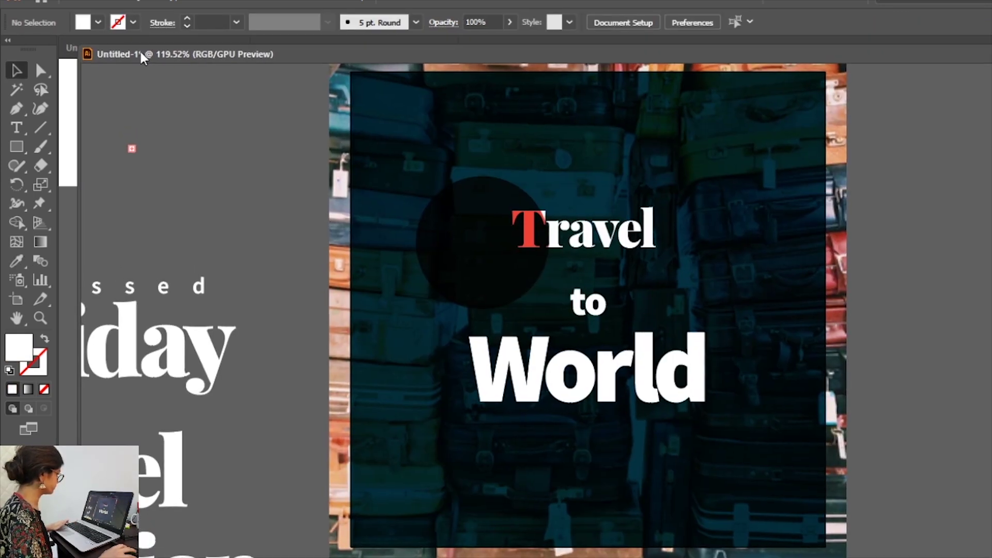
drag(141, 54, 467, 48)
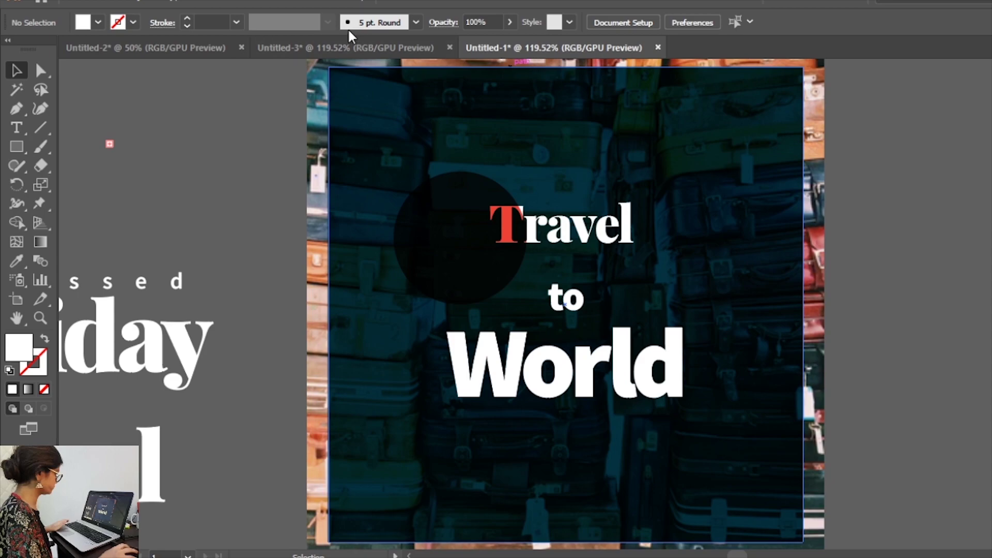
click(313, 47)
Sample the backdrop brown onto the BREAK and YOUR lettering with the Eyedropper
key(v)
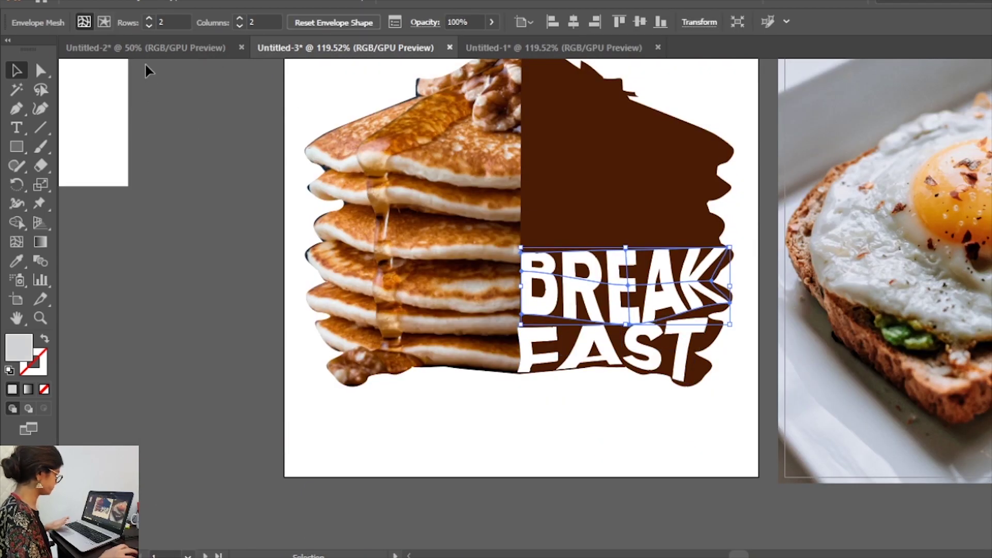
click(101, 21)
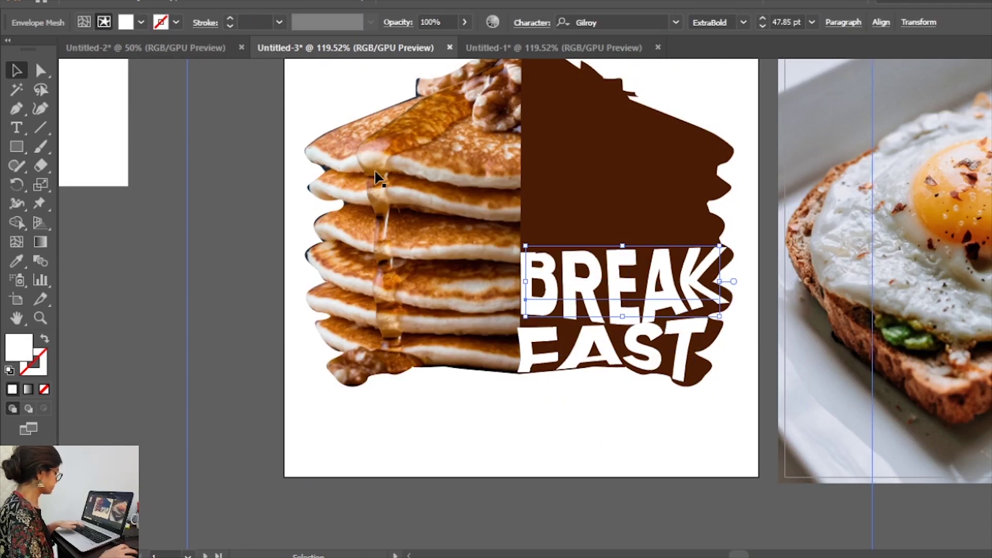
key(i)
click(577, 132)
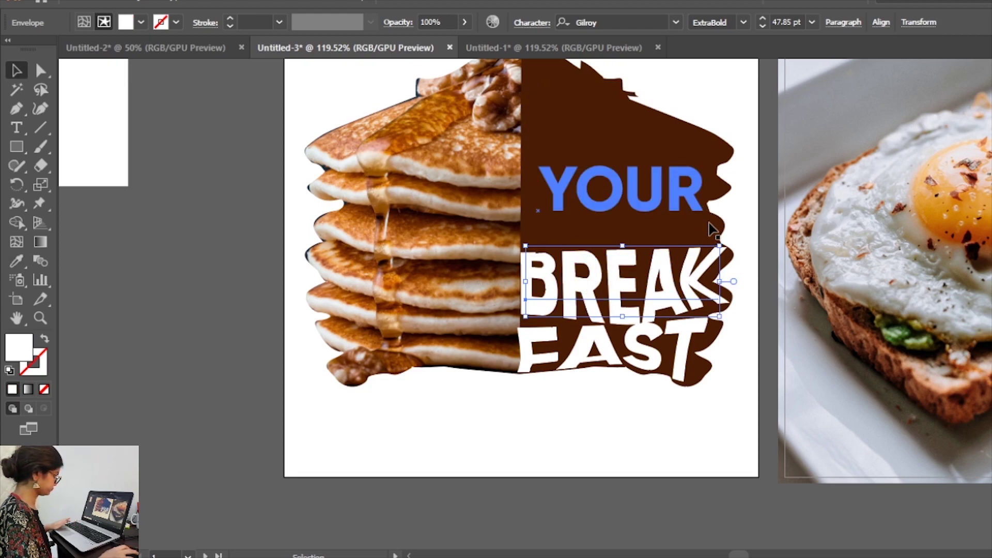
key(i)
click(721, 228)
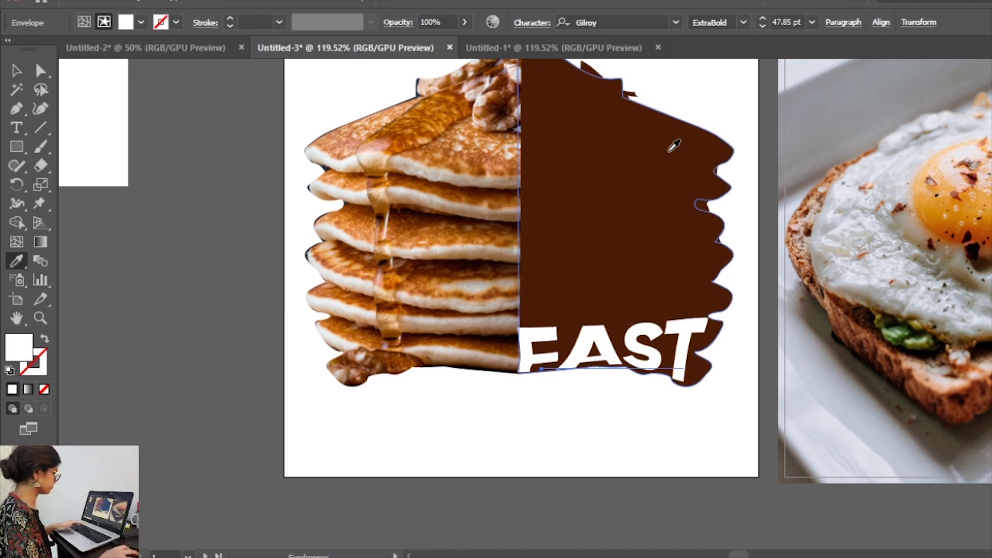
Select the brown backdrop shape directly with Direct Selection
click(708, 141)
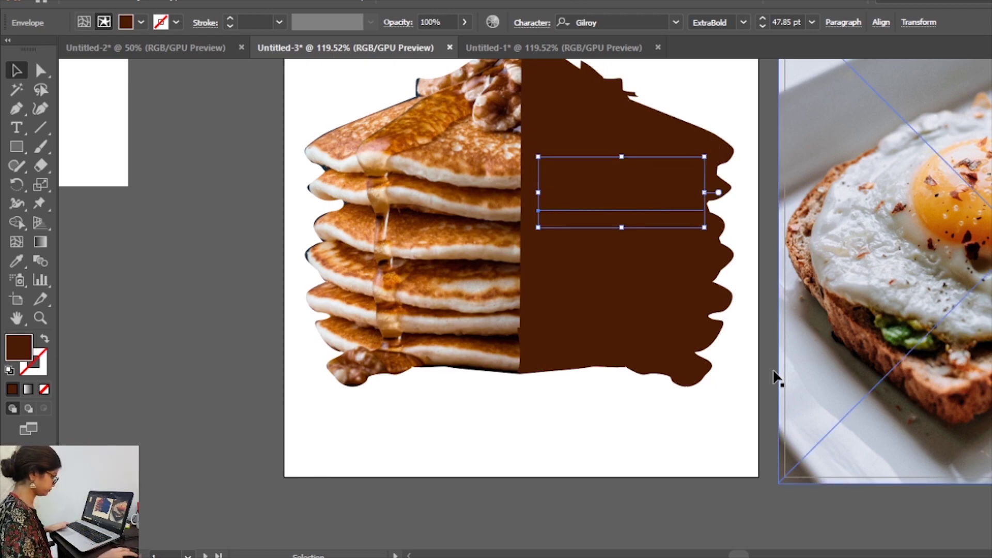
key(a)
click(709, 378)
key(Delete)
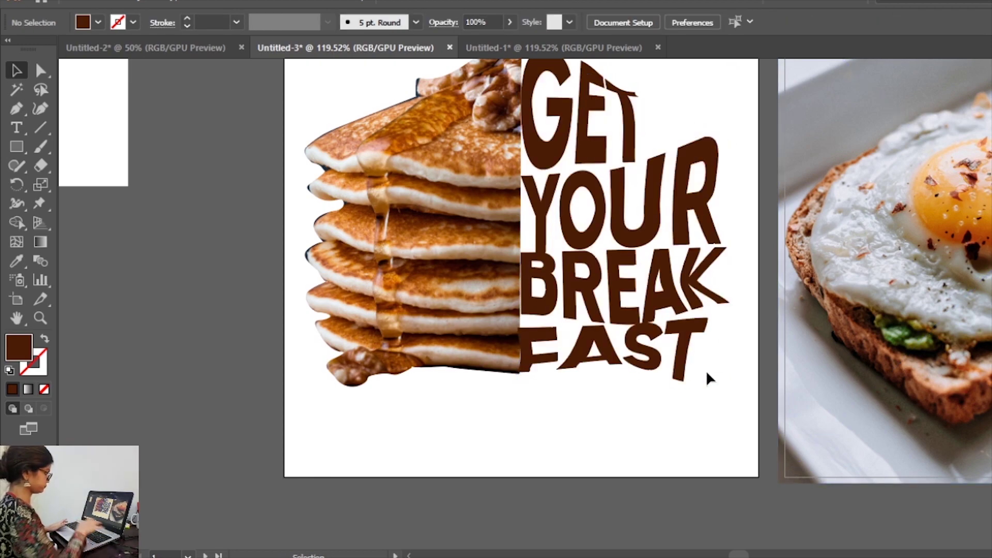
drag(668, 454, 660, 507)
click(609, 160)
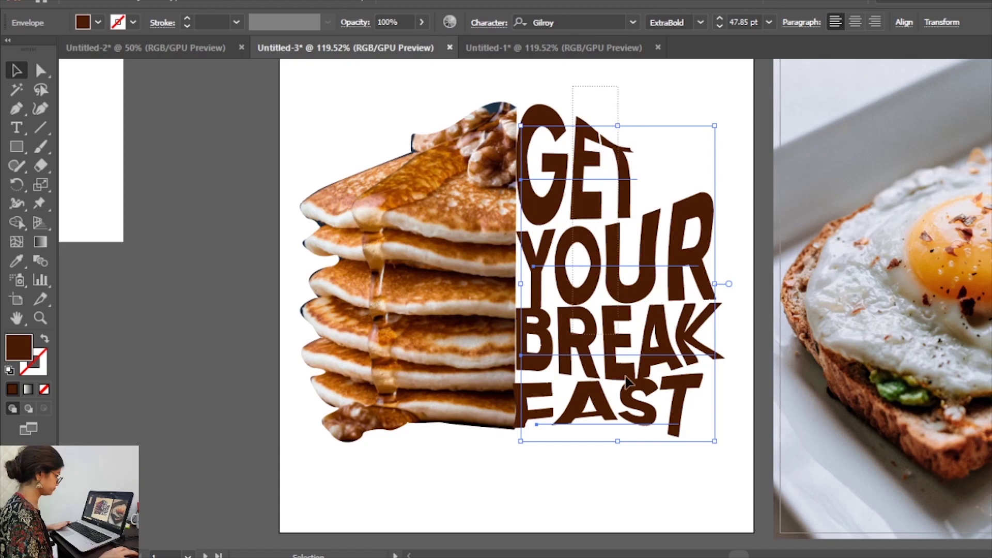
key(Right)
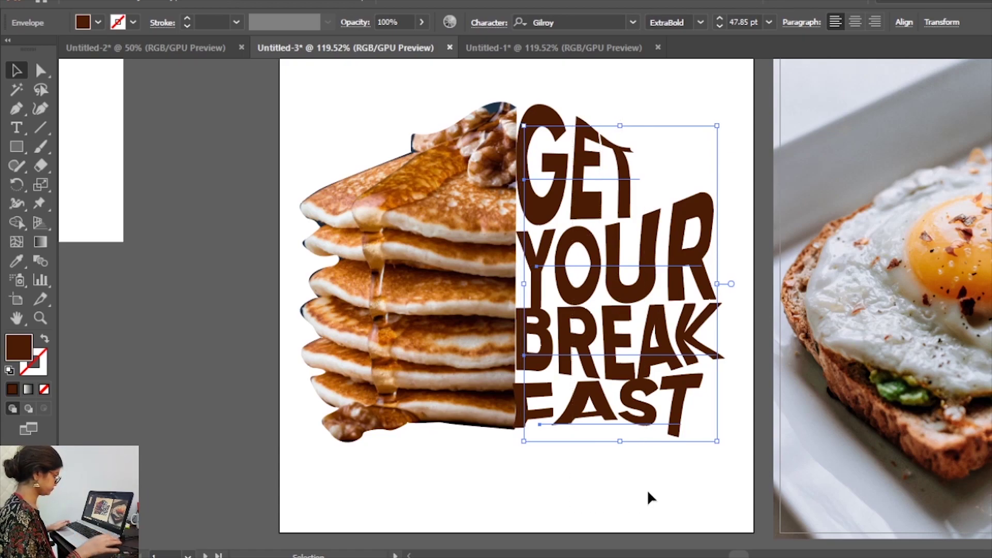
key(a)
key(ctrl+shift+v)
click(635, 491)
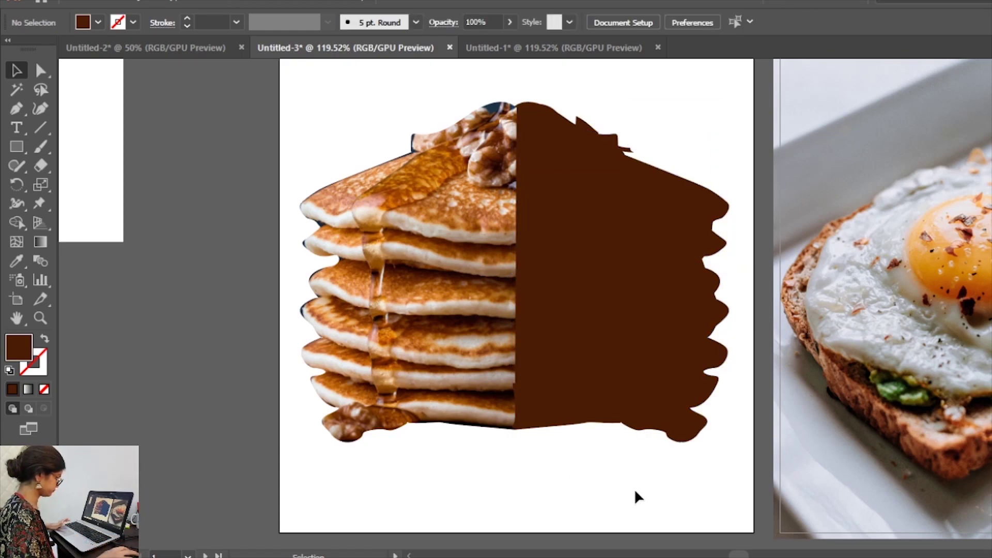
click(528, 414)
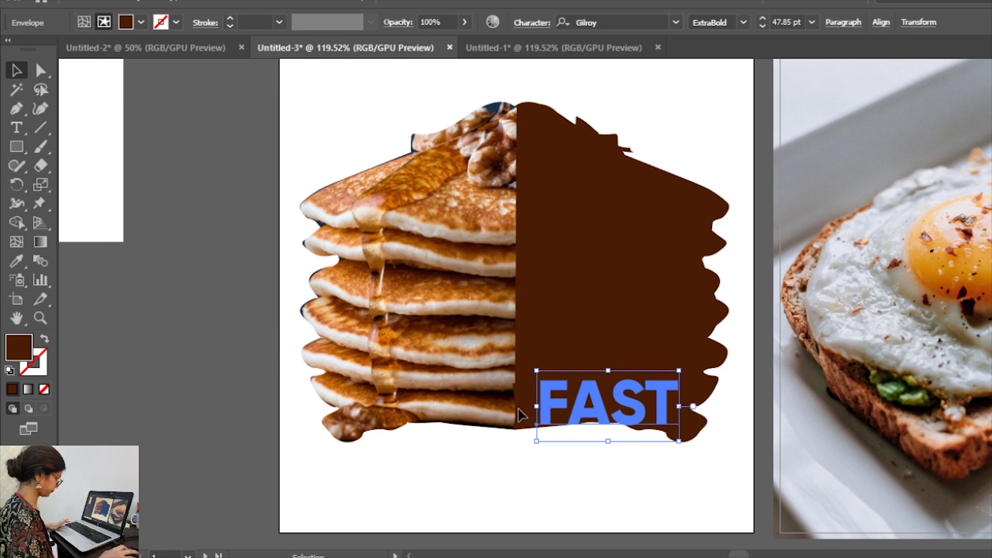
click(517, 306)
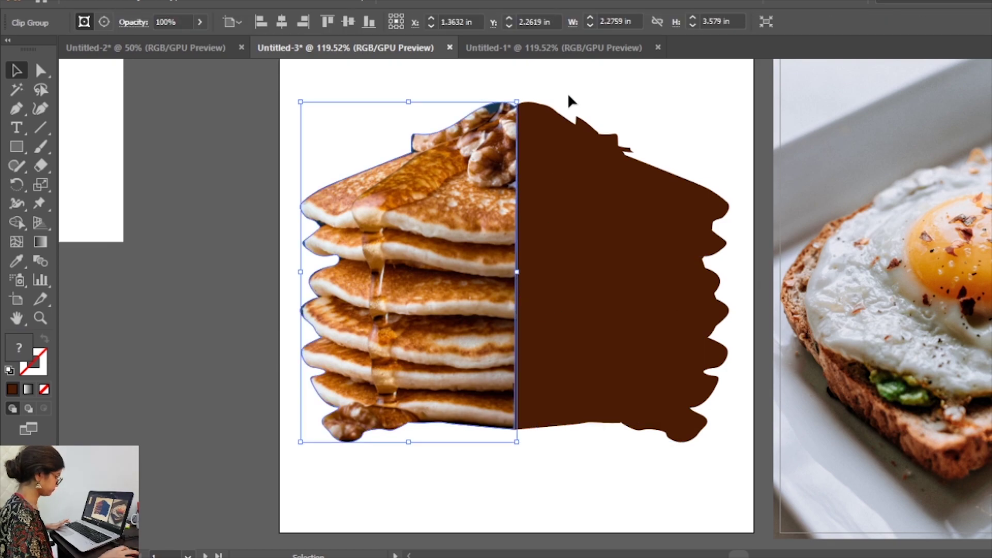
click(540, 121)
click(719, 221)
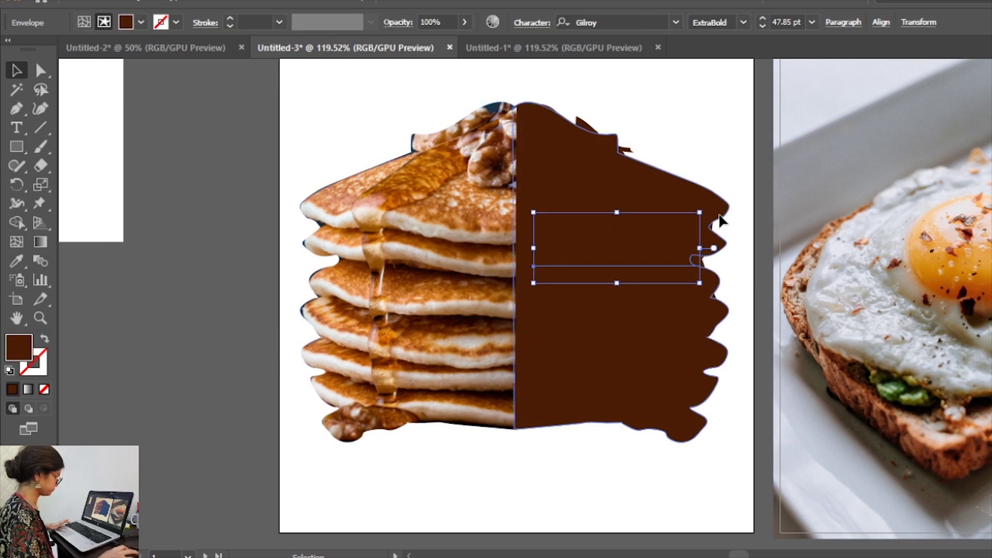
key(Delete)
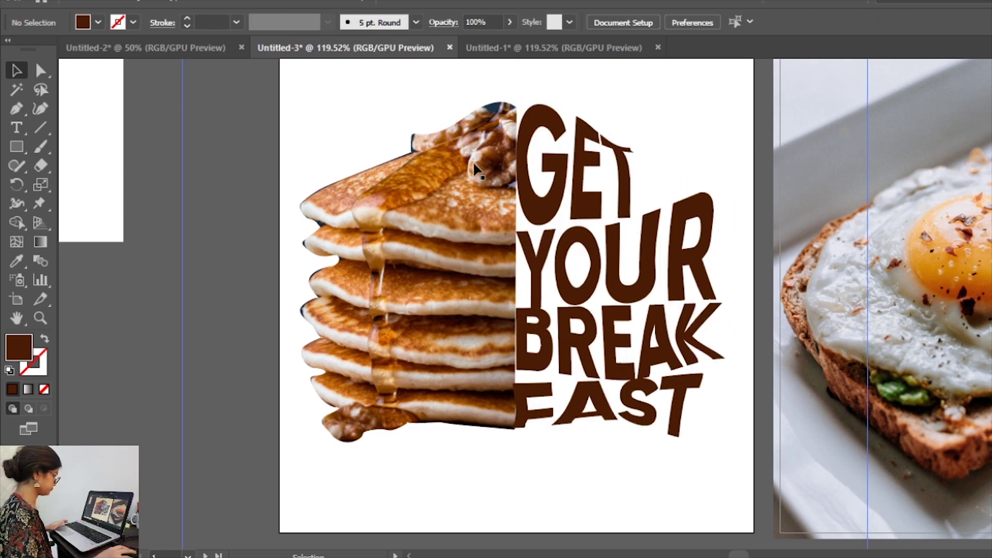
drag(420, 108, 638, 483)
shift+click(414, 310)
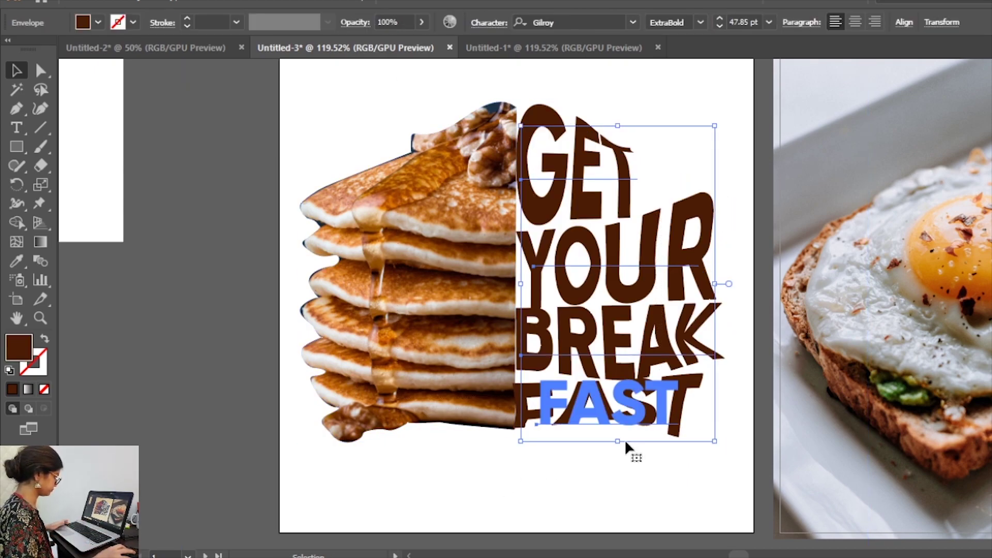
Reposition the whole lettering block slightly beside the pancakes
click(690, 535)
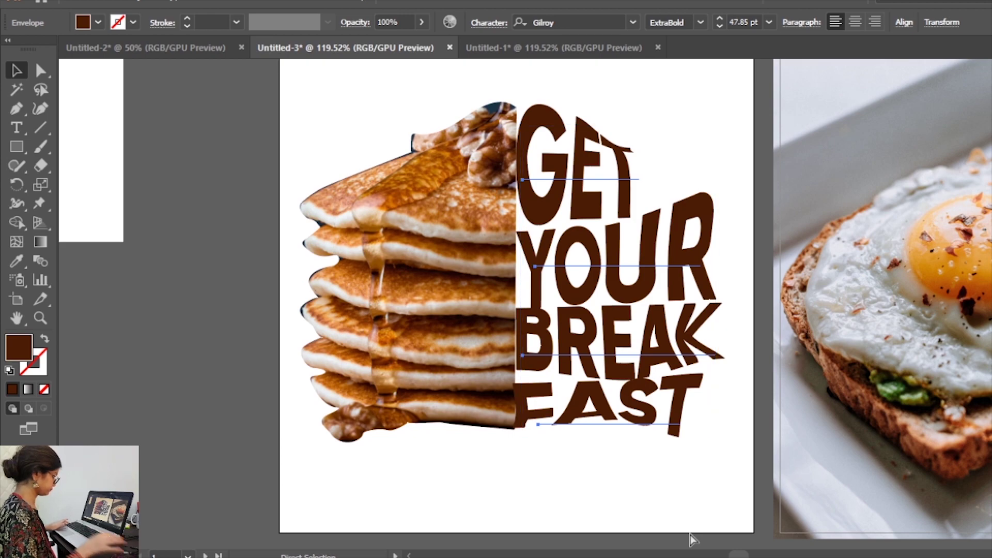
click(678, 433)
mouse_move(639, 265)
mouse_down()
mouse_move(657, 242)
mouse_move(641, 263)
mouse_up()
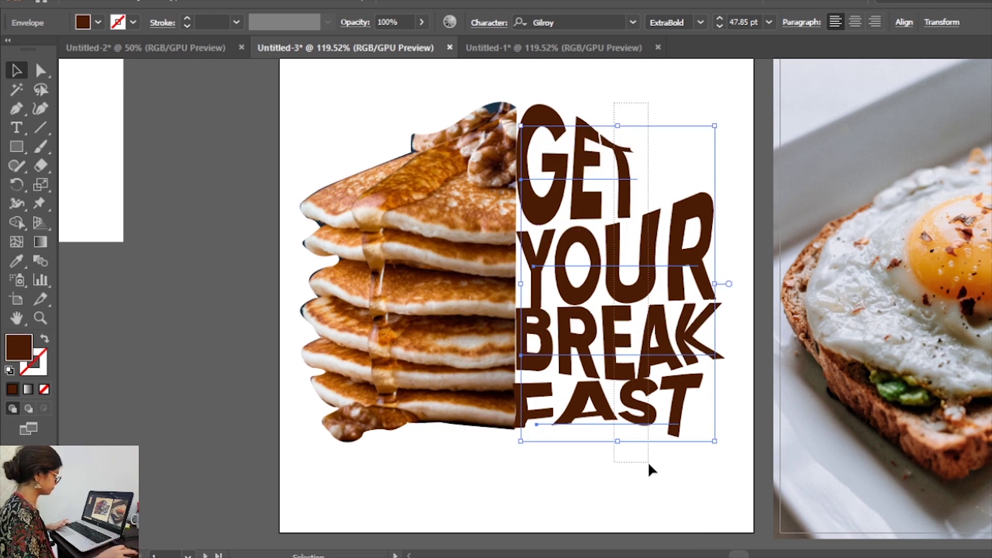
drag(615, 374, 616, 379)
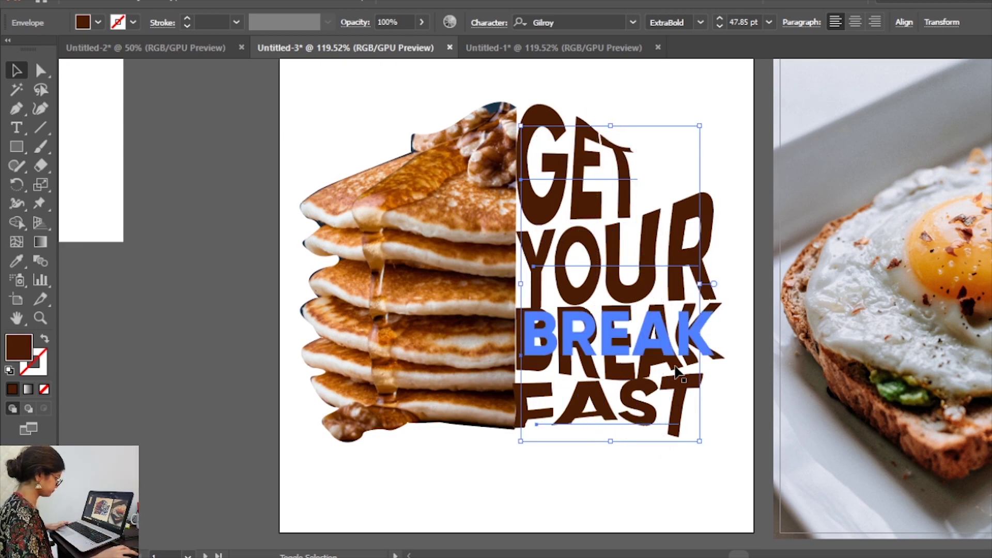
drag(677, 362, 674, 367)
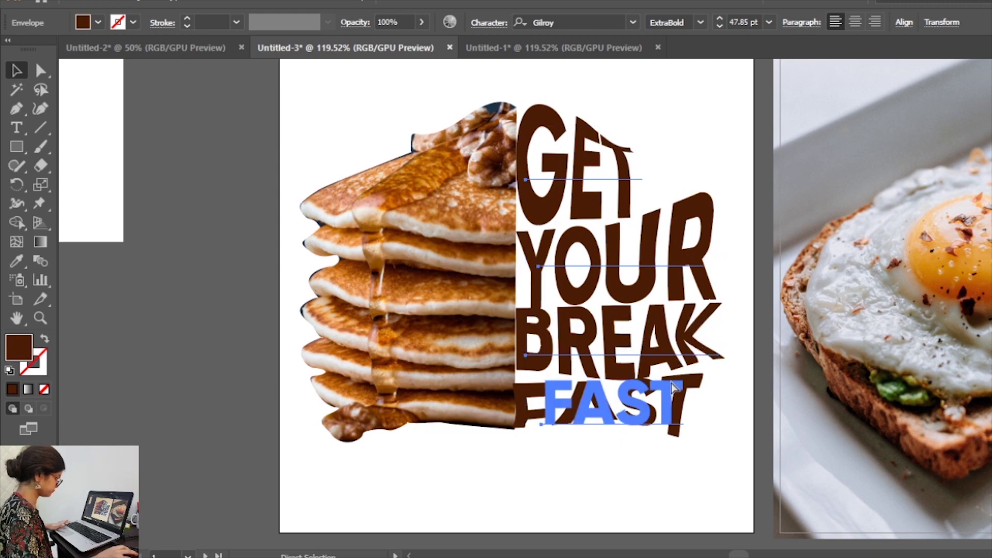
Edit the lettering envelope's lines and nudge BREAK FAST slightly to the right
click(487, 233)
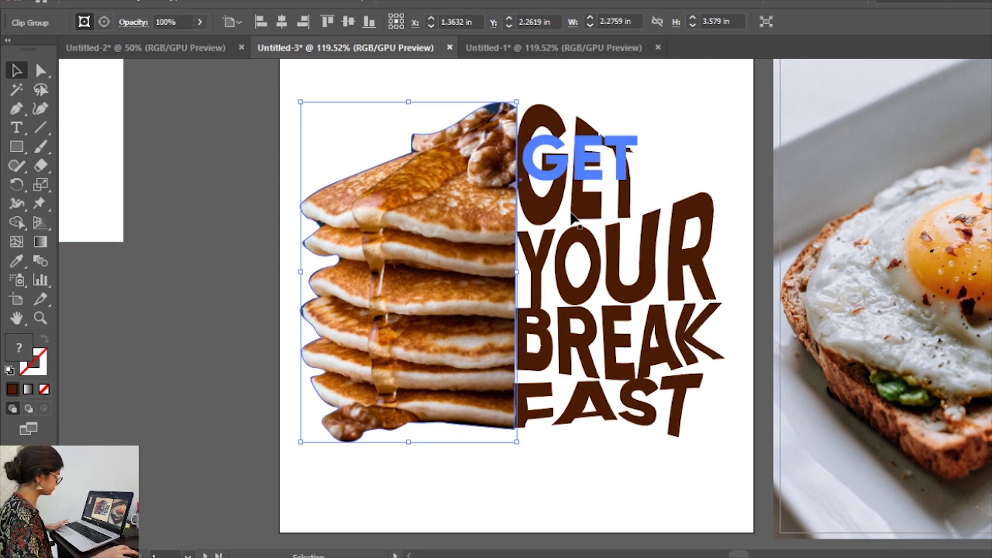
click(519, 162)
click(84, 22)
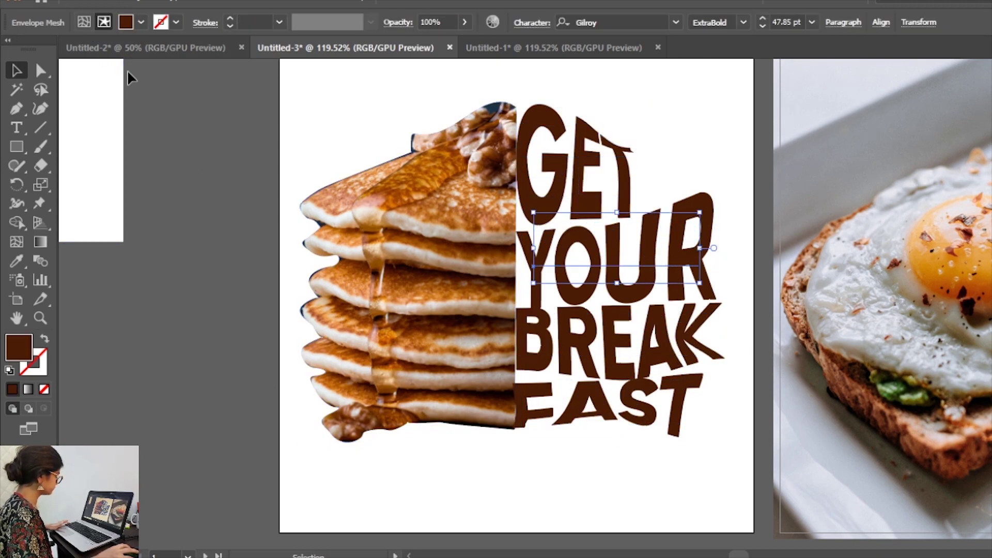
click(584, 336)
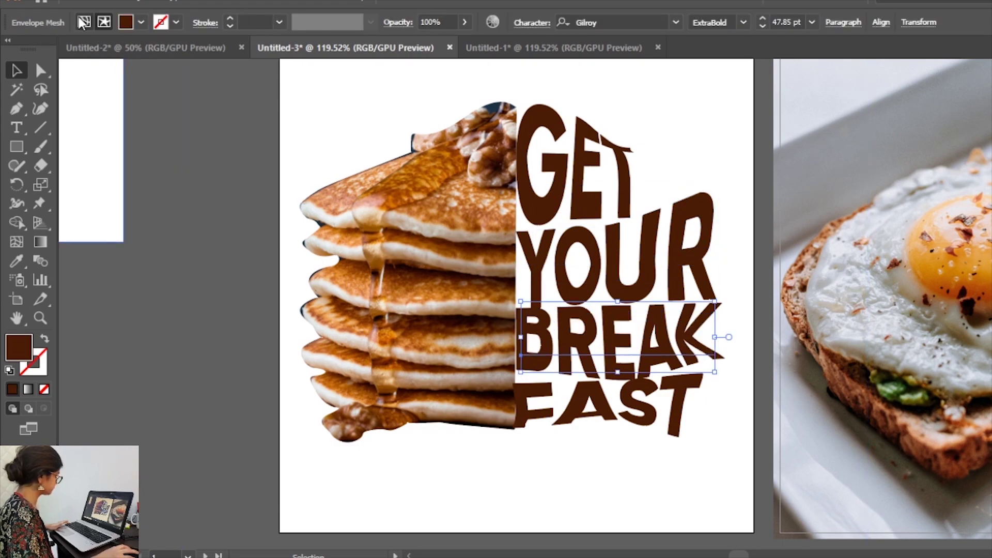
click(522, 431)
click(84, 26)
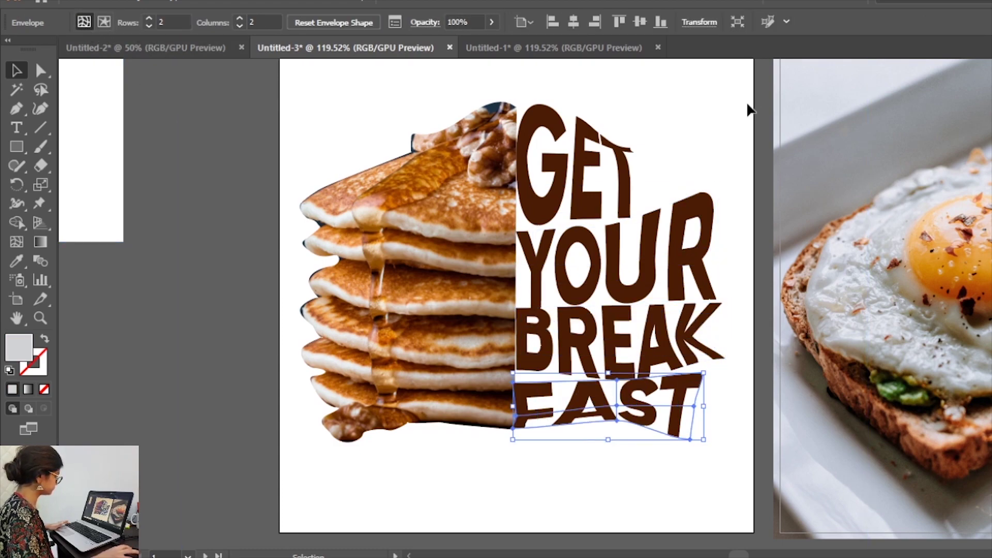
mouse_move(652, 365)
mouse_down()
mouse_move(664, 365)
mouse_move(665, 383)
mouse_up()
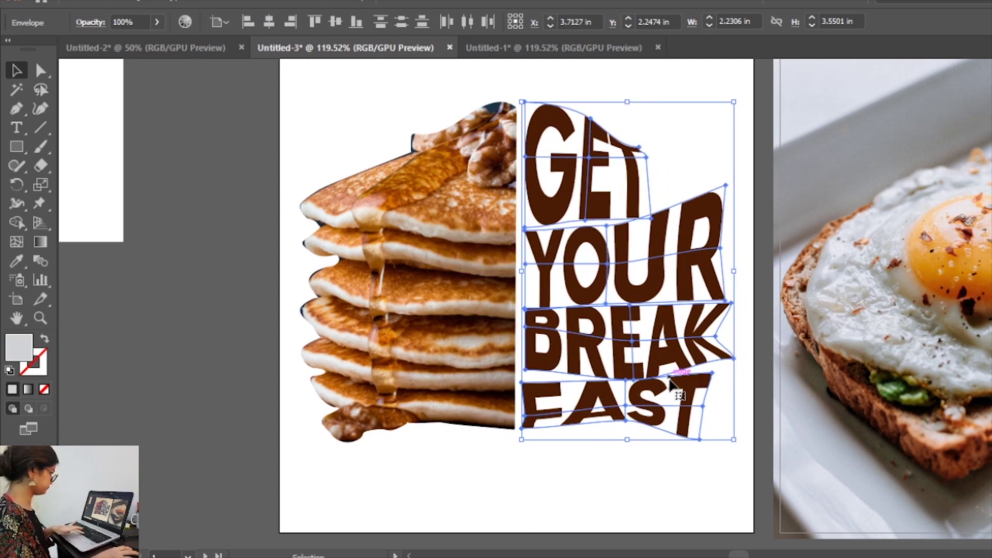
click(641, 490)
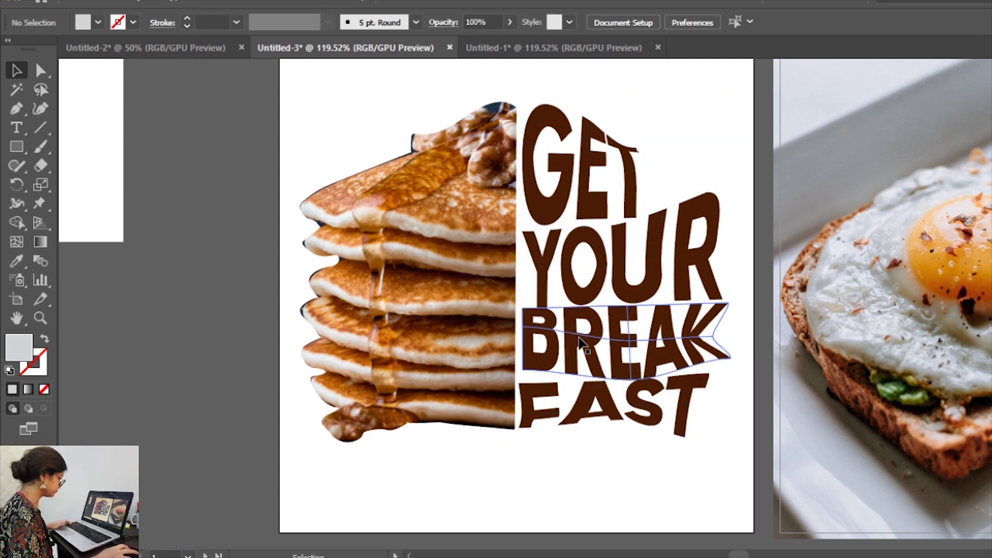
click(583, 399)
key(Right)
key(Right)
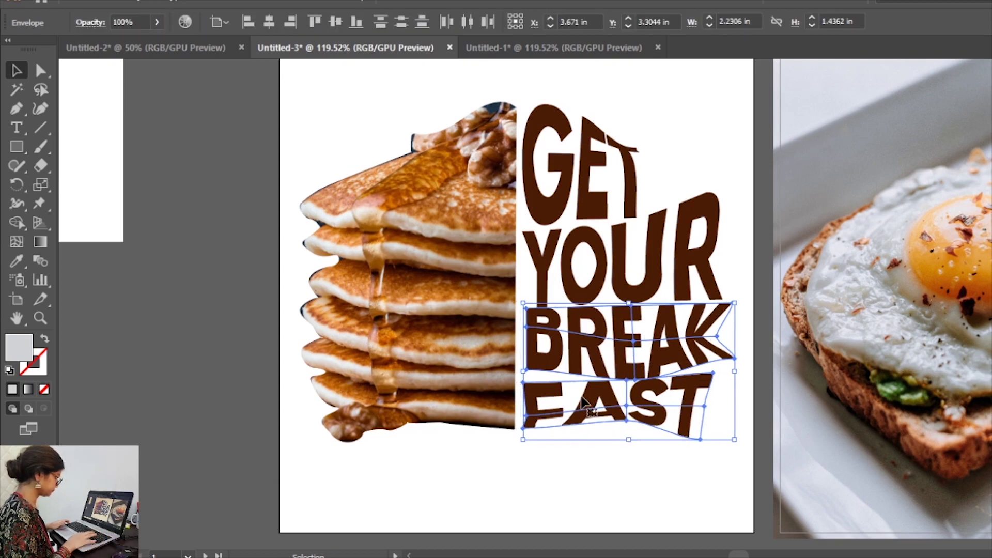
click(623, 465)
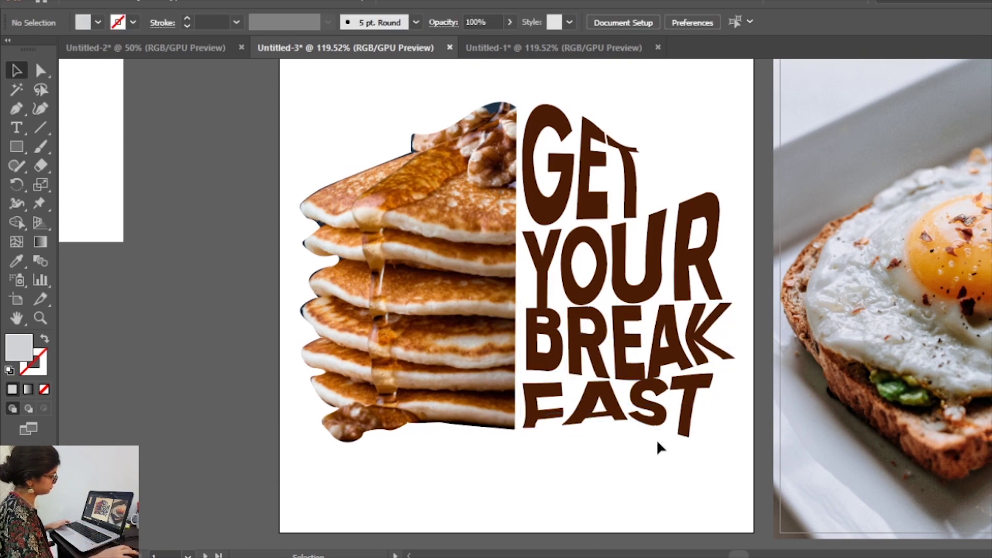
Stretch FAST's top-right, right and bottom-right mesh points outward
drag(712, 374, 733, 365)
drag(715, 401, 723, 390)
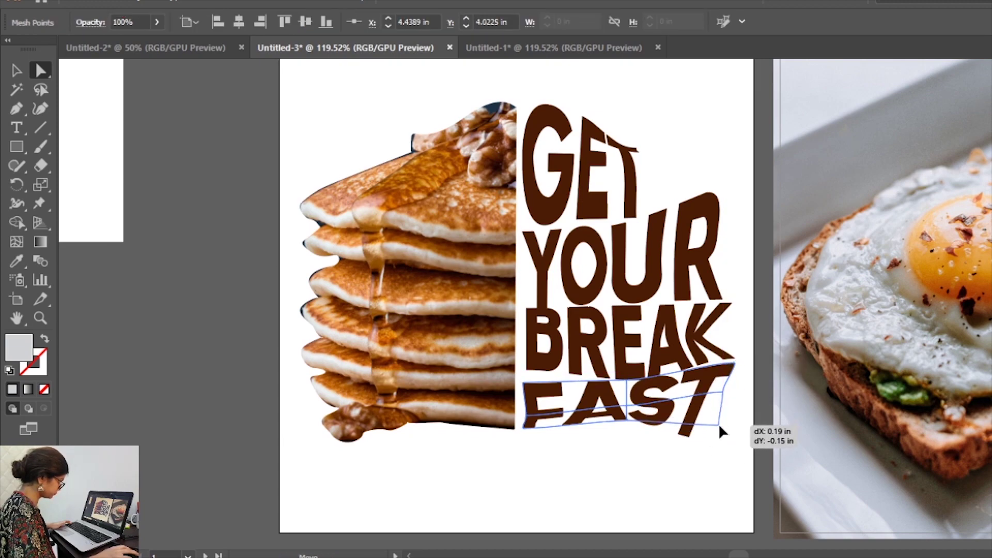
drag(716, 427, 731, 425)
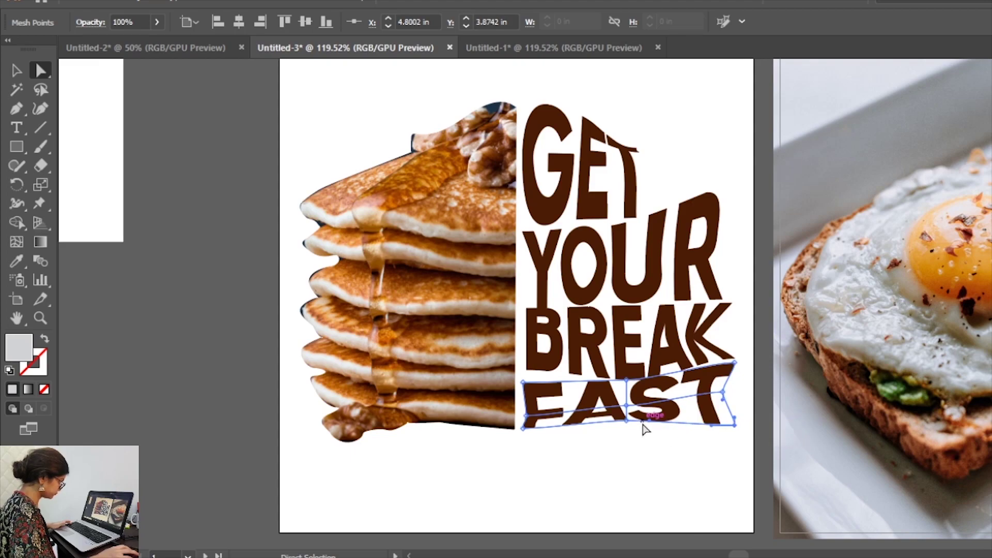
click(624, 448)
Bend the BREAK lettering by dragging one of its mesh points
click(637, 351)
click(635, 380)
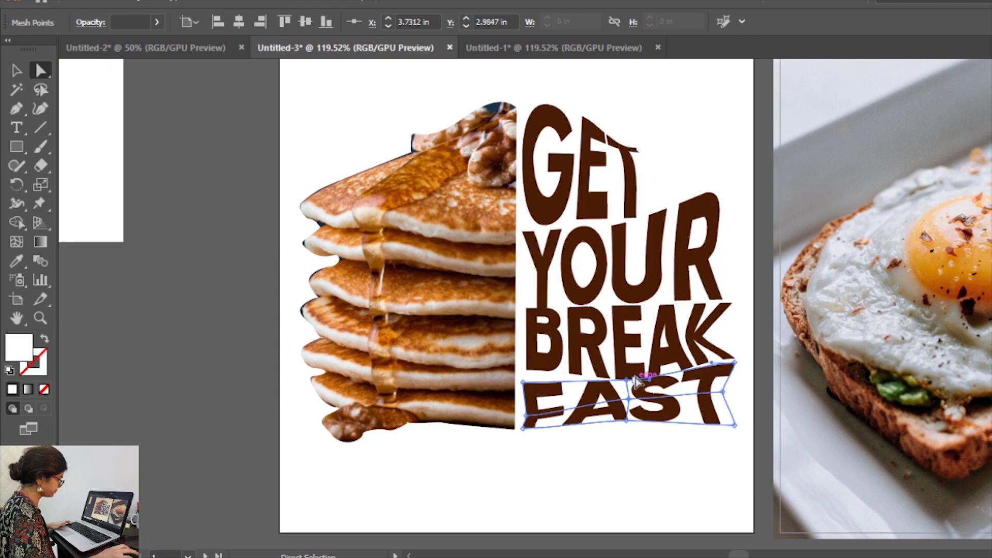
click(637, 381)
click(641, 336)
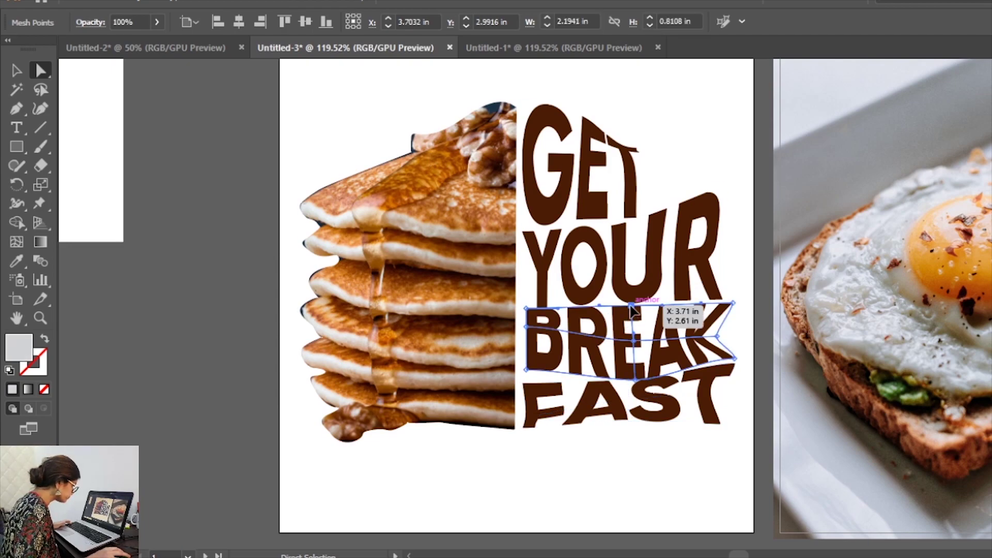
drag(635, 344, 637, 336)
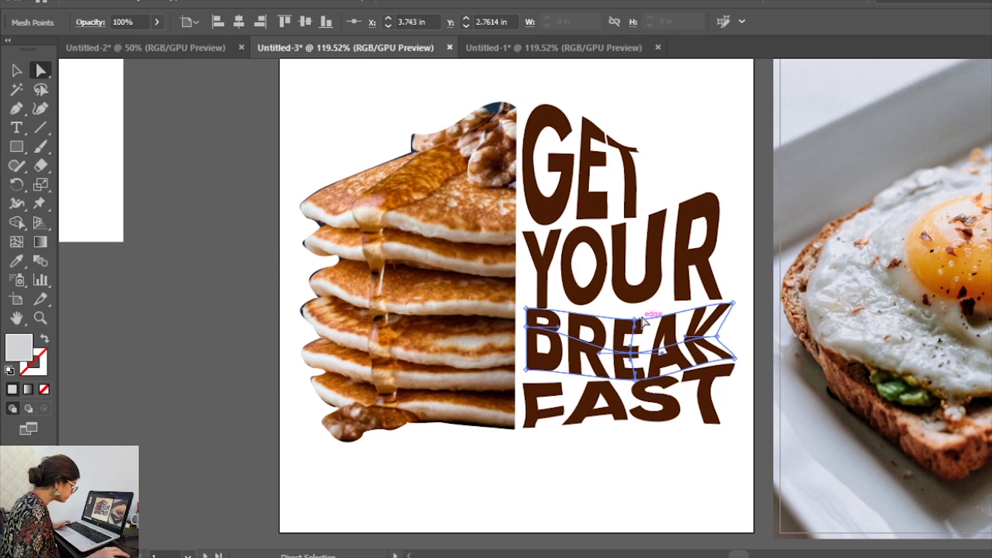
Drag YOUR's bottom, centre and top mesh points downward to bend its letters
click(635, 313)
drag(602, 304, 613, 324)
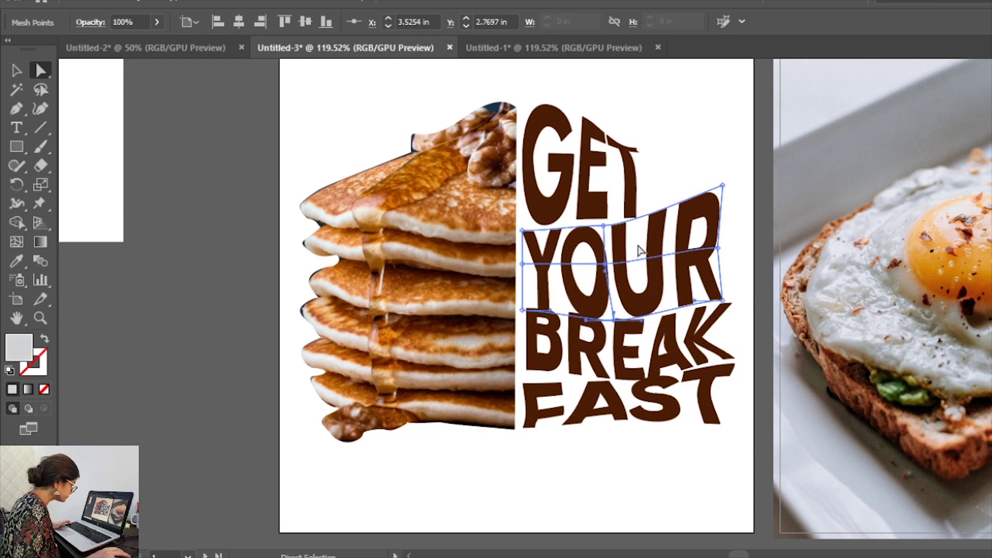
drag(607, 264, 613, 285)
drag(605, 233, 595, 258)
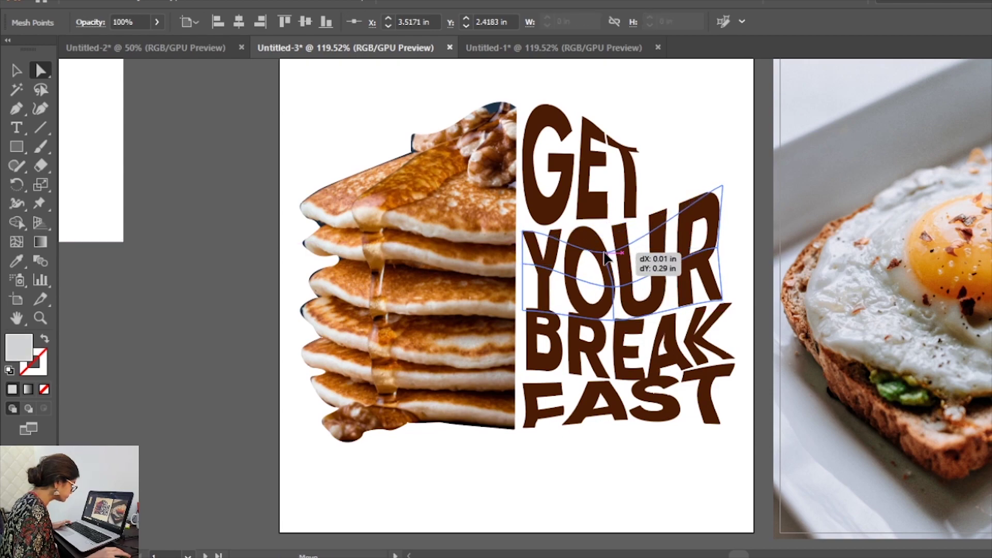
click(674, 168)
click(599, 221)
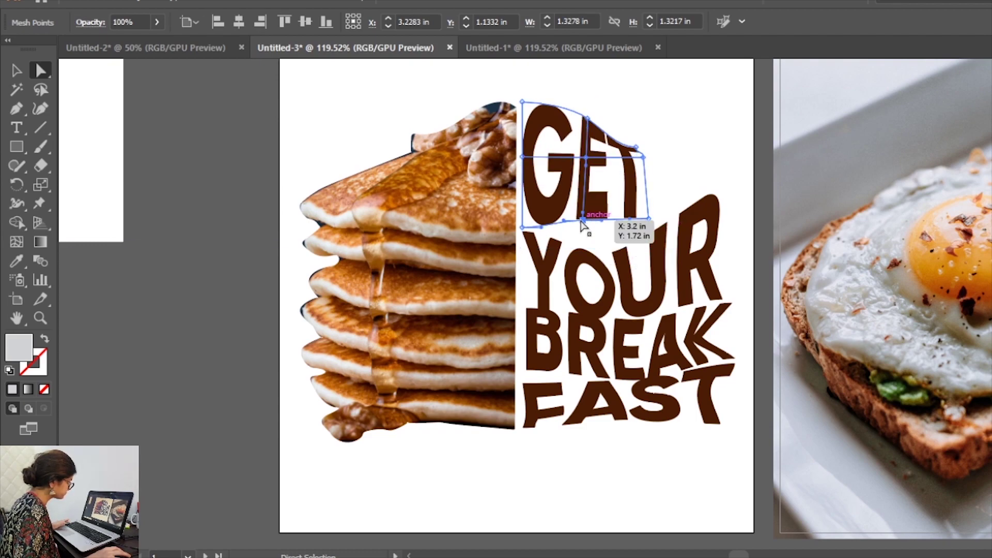
Stretch the bottom of GET downward and lower its right-middle mesh point to bend the letters
drag(583, 222, 594, 241)
click(672, 182)
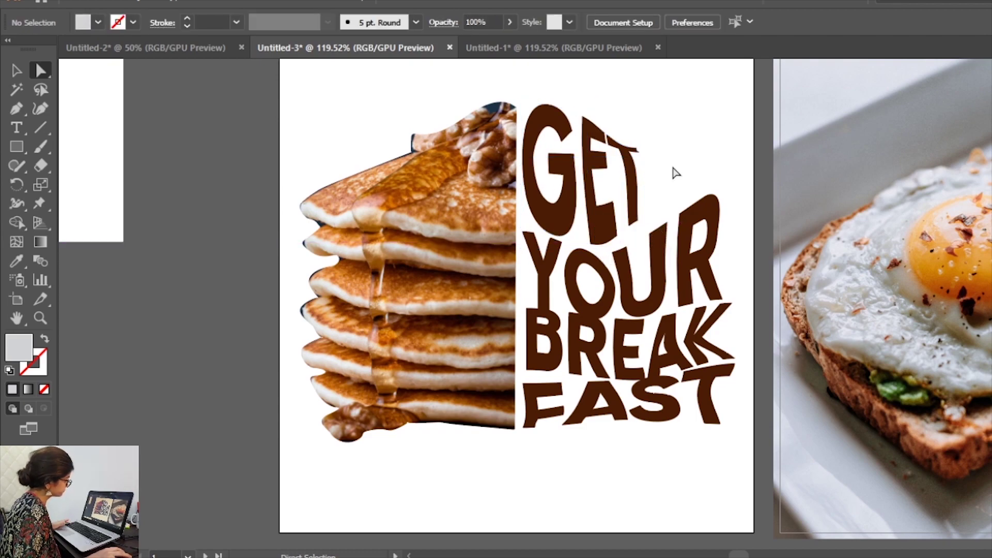
drag(653, 231, 649, 227)
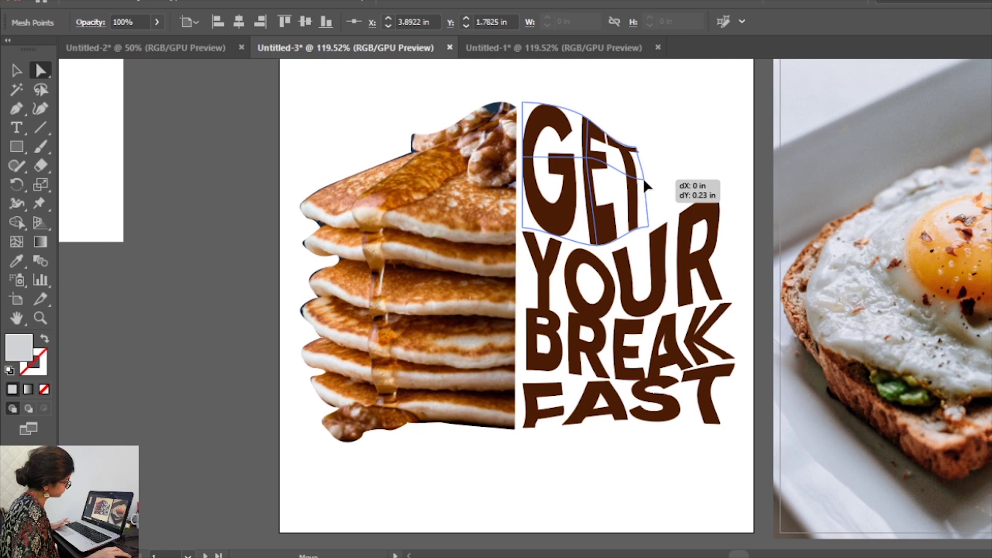
drag(643, 162, 646, 179)
click(667, 166)
click(586, 158)
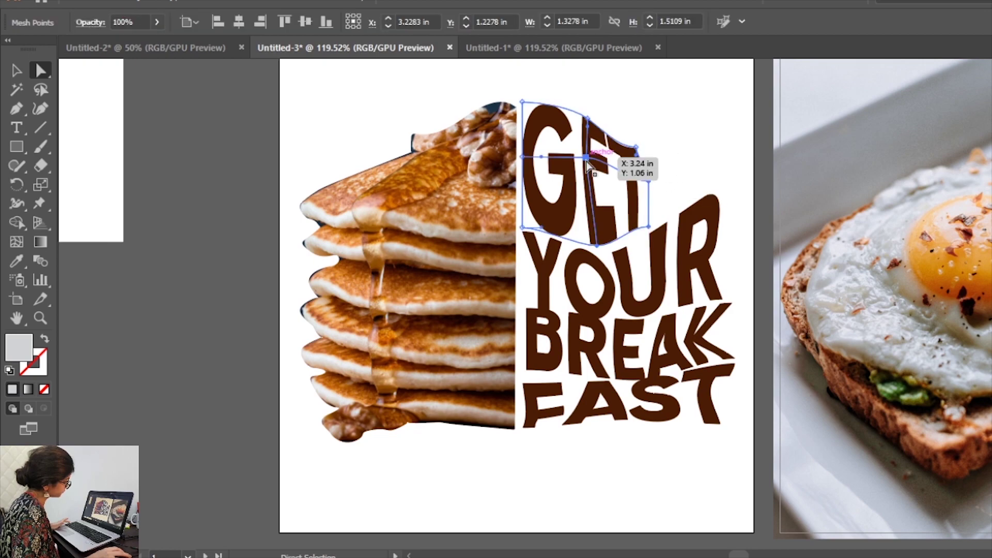
click(644, 116)
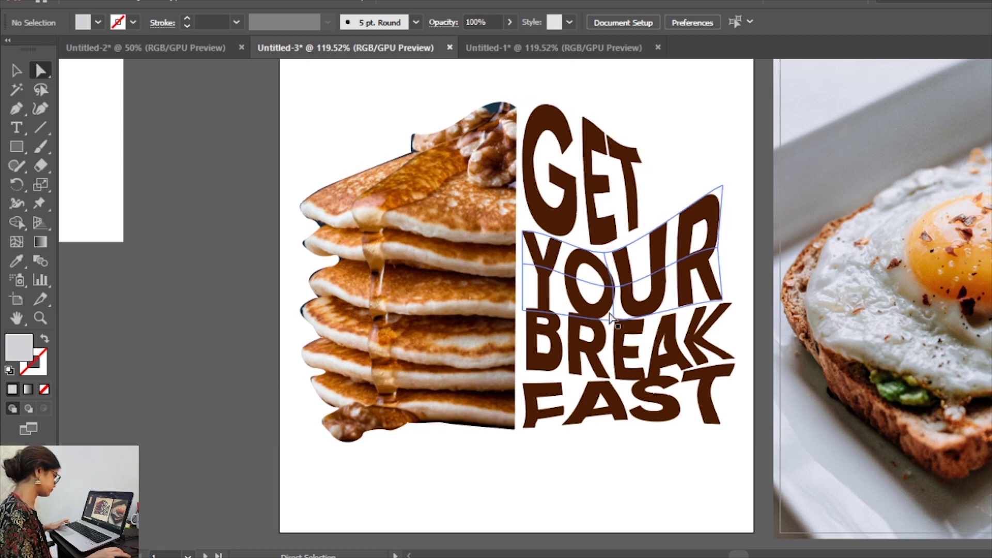
Straighten the left side of the warped BREAK lettering
click(615, 321)
click(618, 321)
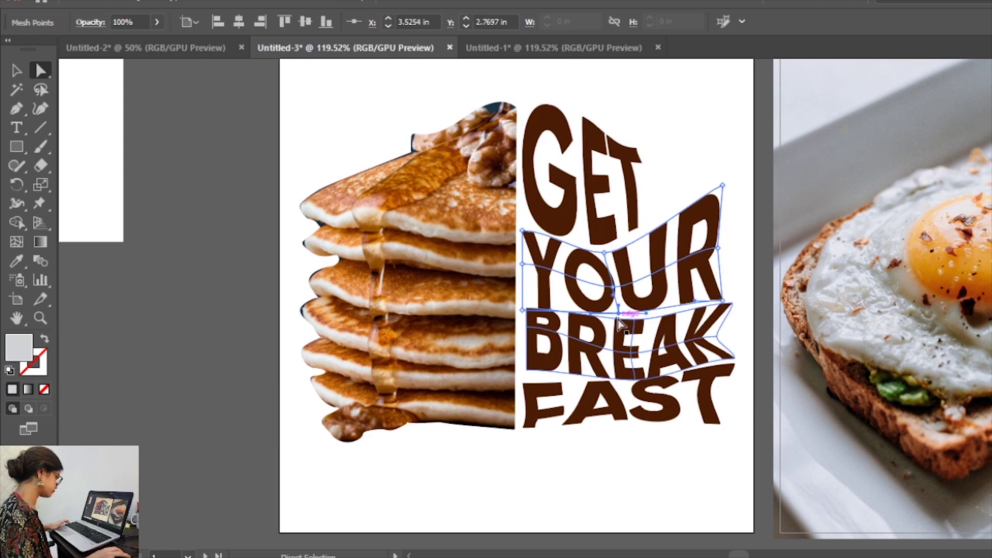
click(589, 339)
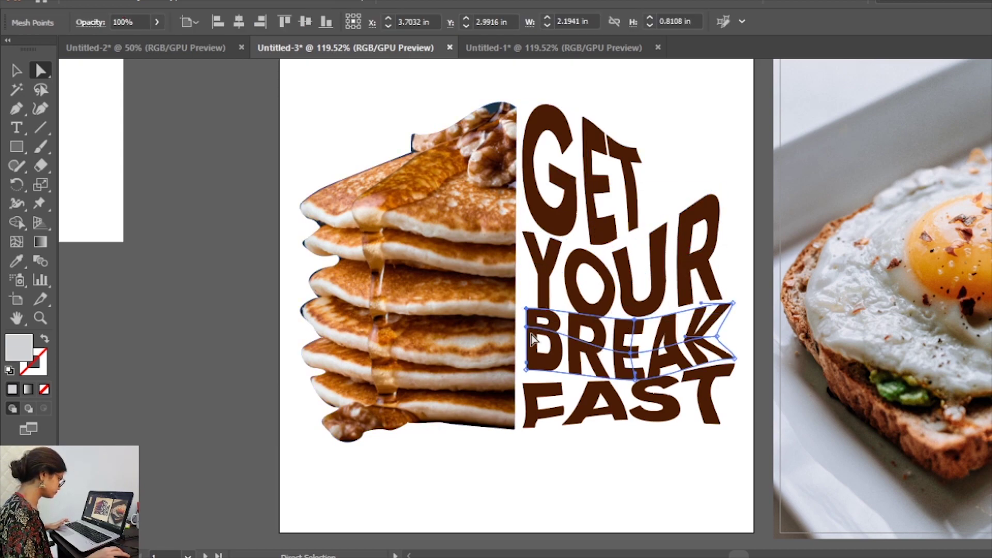
drag(530, 334, 528, 331)
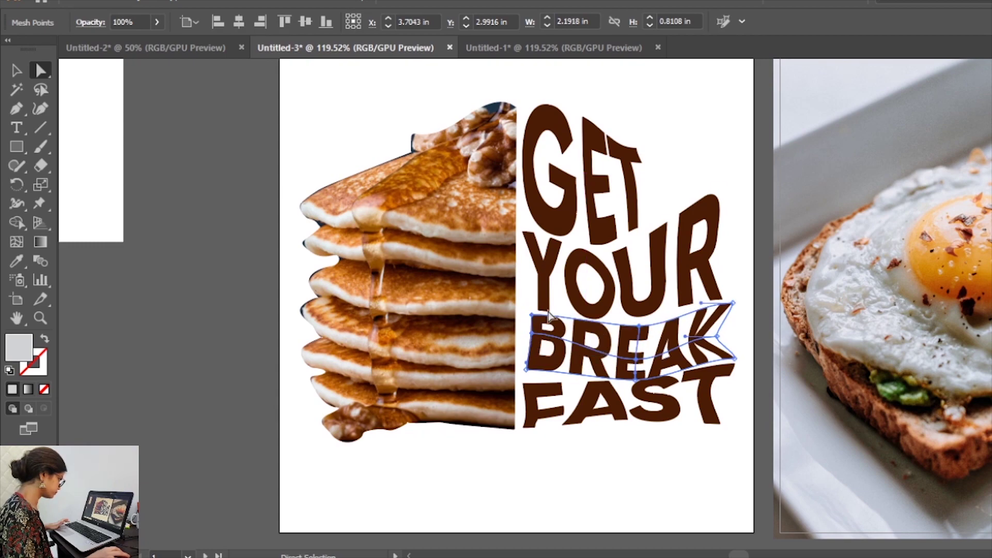
click(808, 206)
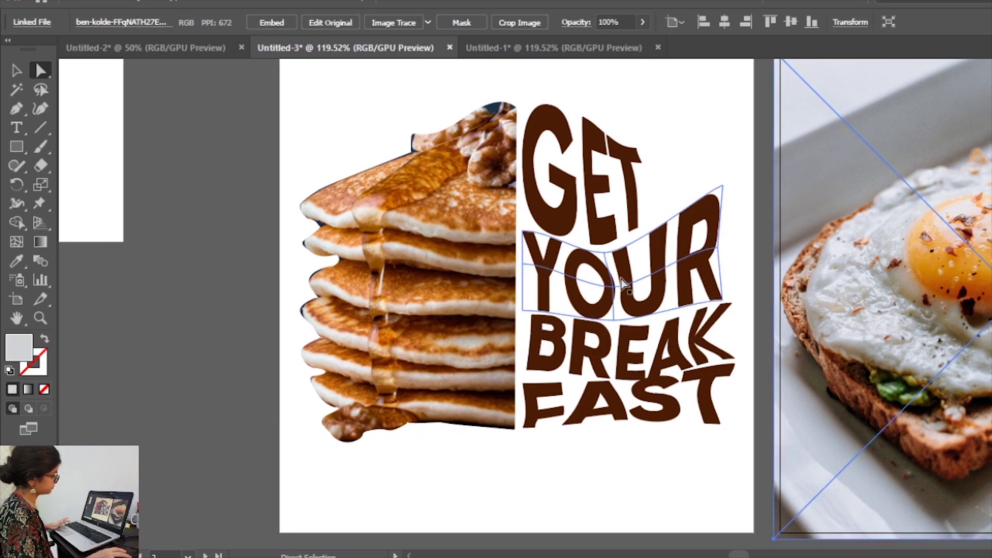
Pull GET's bottom down toward YOUR and bend the top-right corner of its T
click(590, 186)
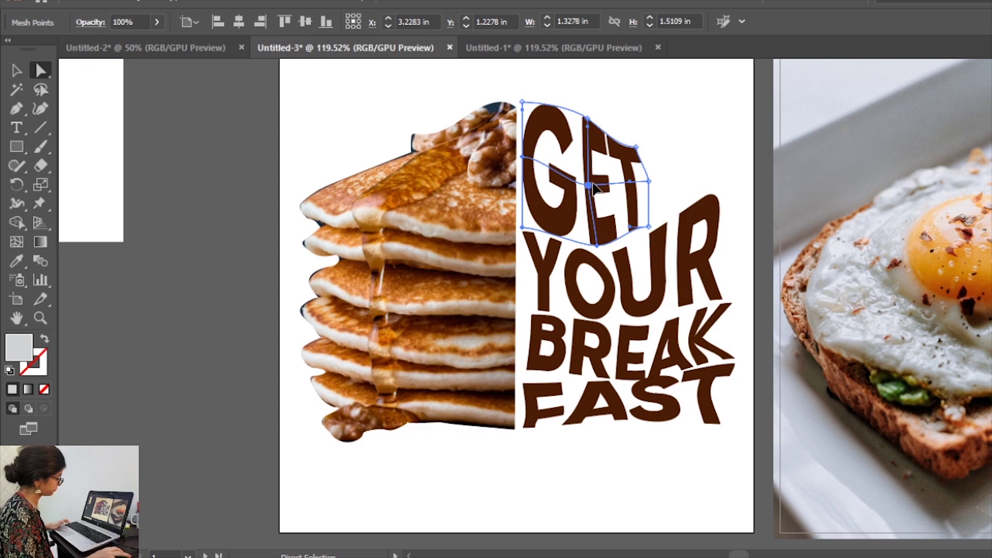
drag(592, 186, 591, 182)
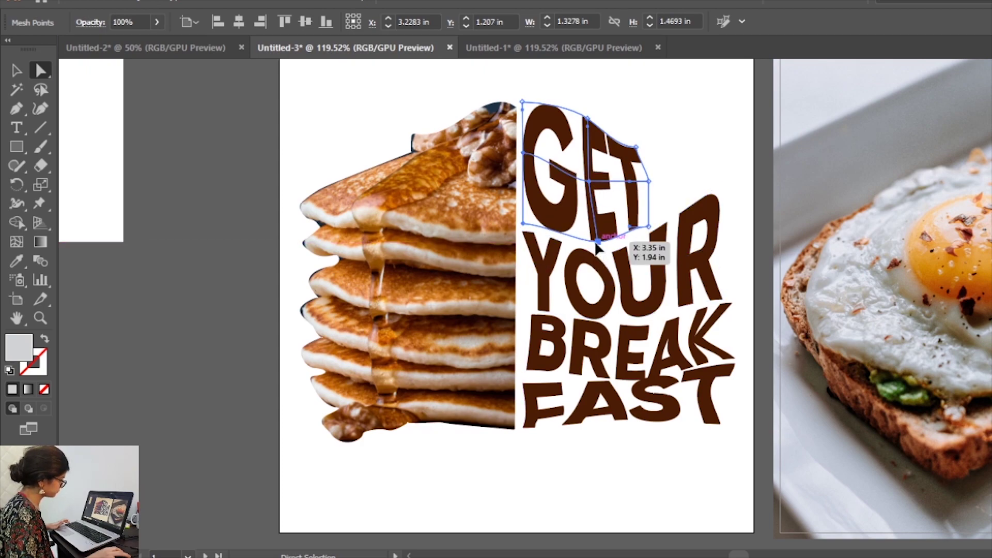
drag(593, 240, 593, 263)
click(646, 483)
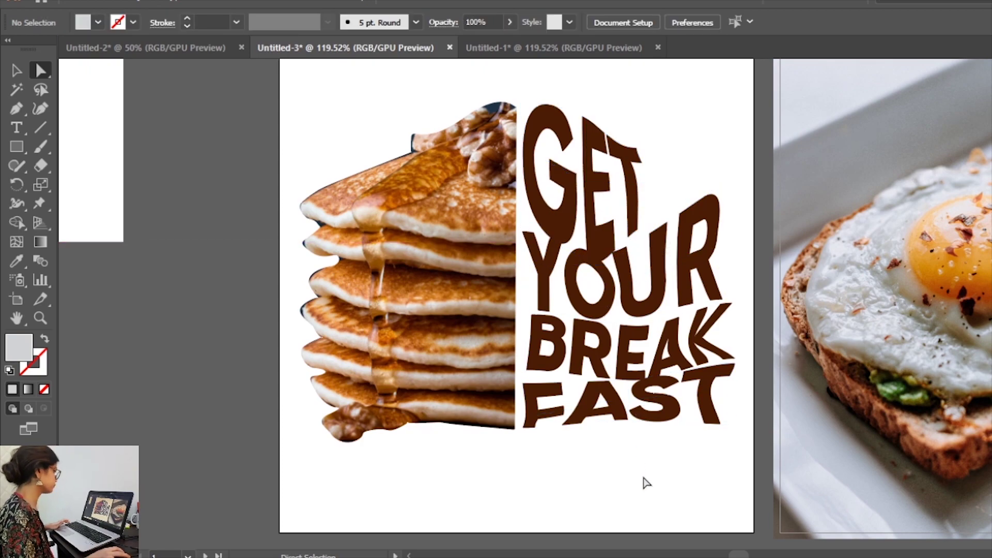
click(644, 180)
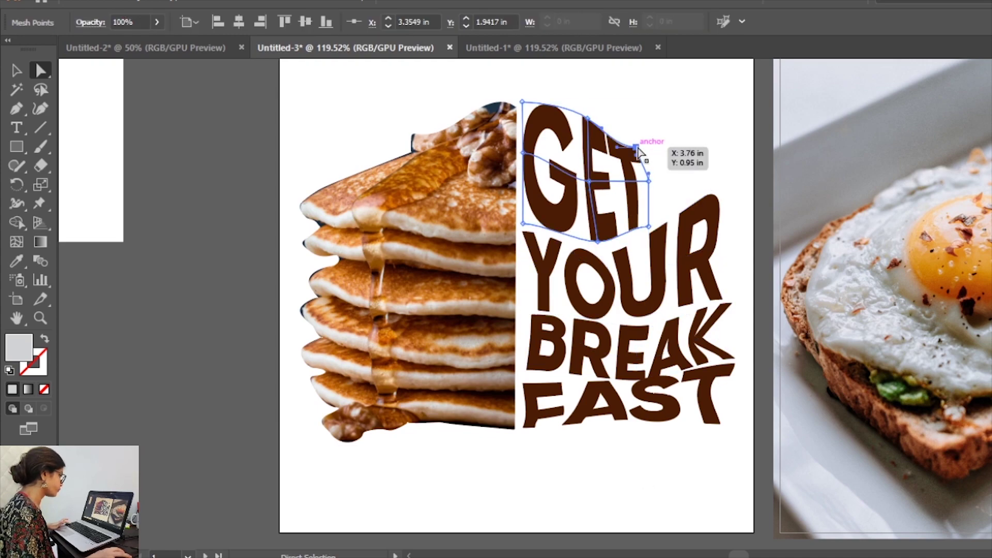
drag(639, 149, 648, 161)
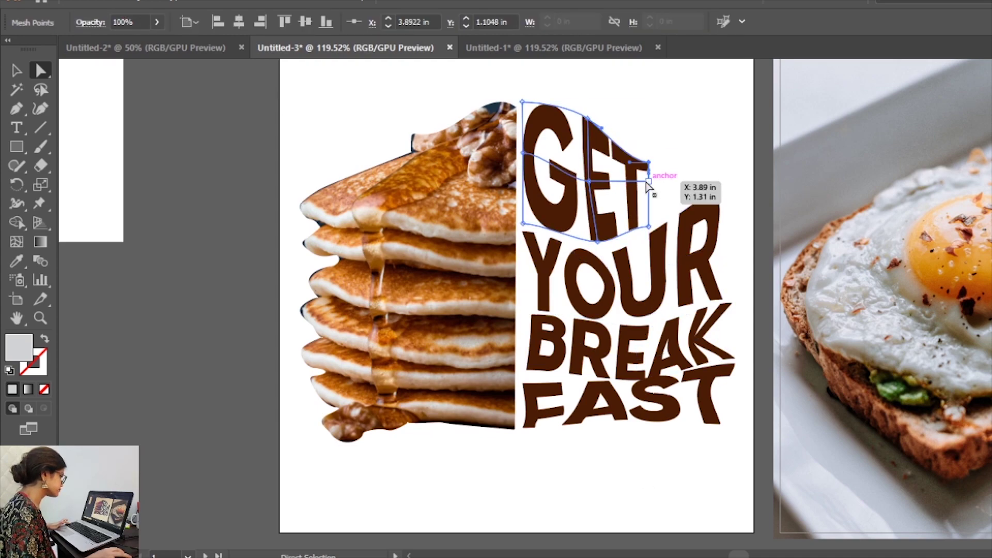
click(690, 139)
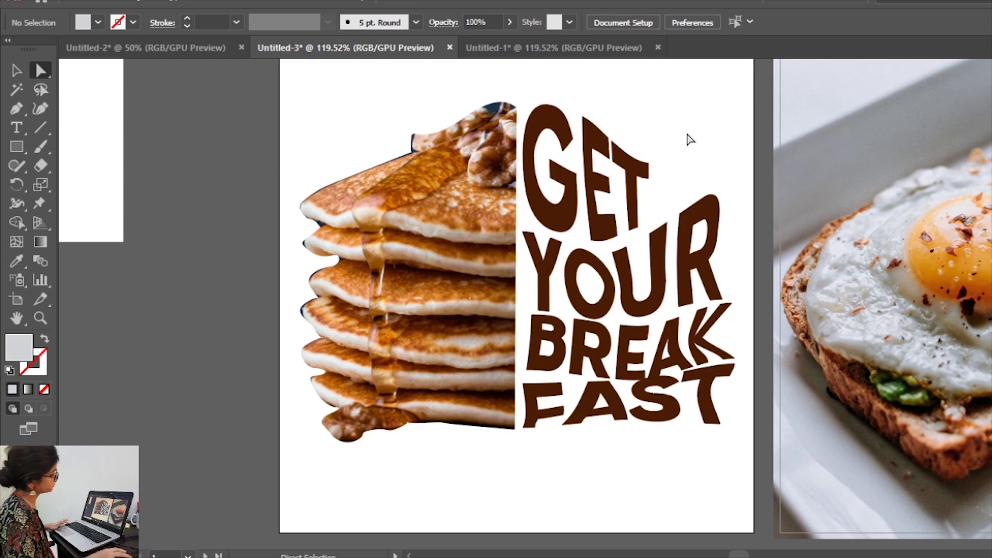
Pick GET's left-middle mesh point, then zoom out to see all artboards
click(542, 164)
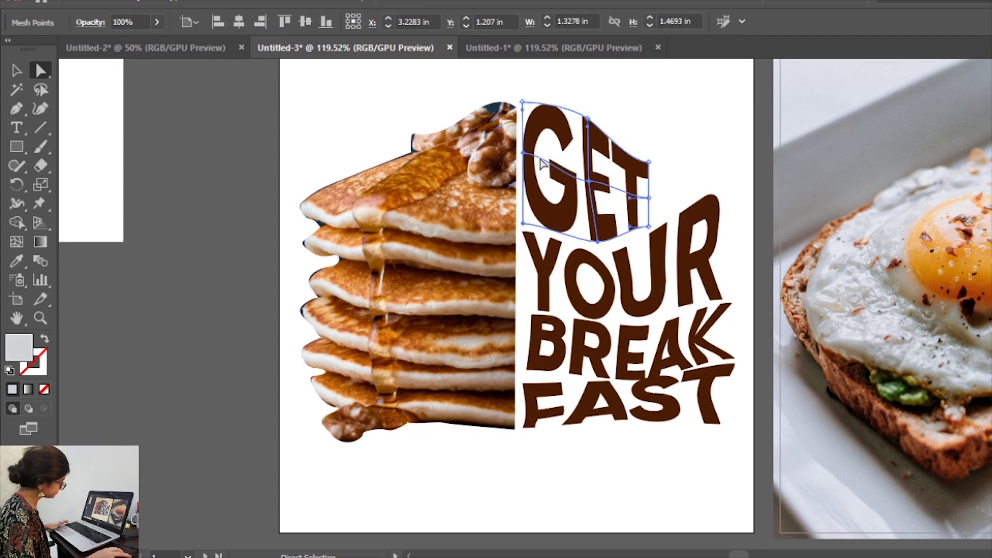
click(524, 153)
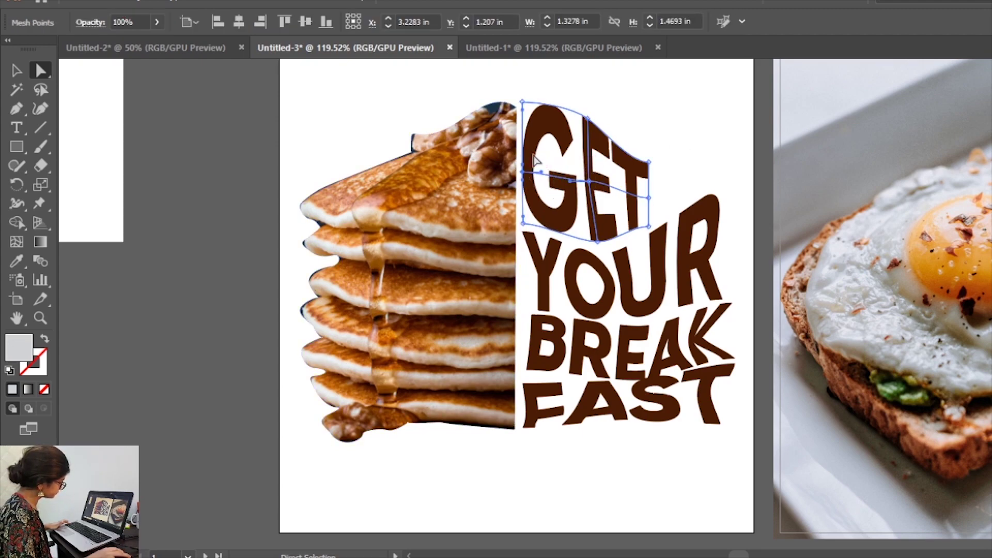
click(617, 92)
key(ctrl+minus)
key(ctrl+minus)
key(ctrl+minus)
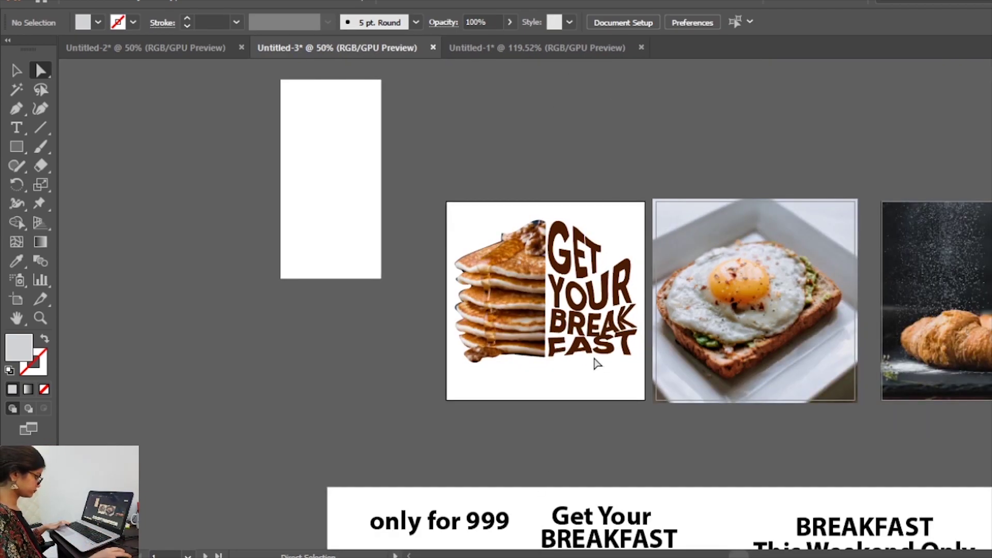
Release the pancake cut-out's clipping mask to reveal the full photo
click(559, 309)
key(v)
click(356, 290)
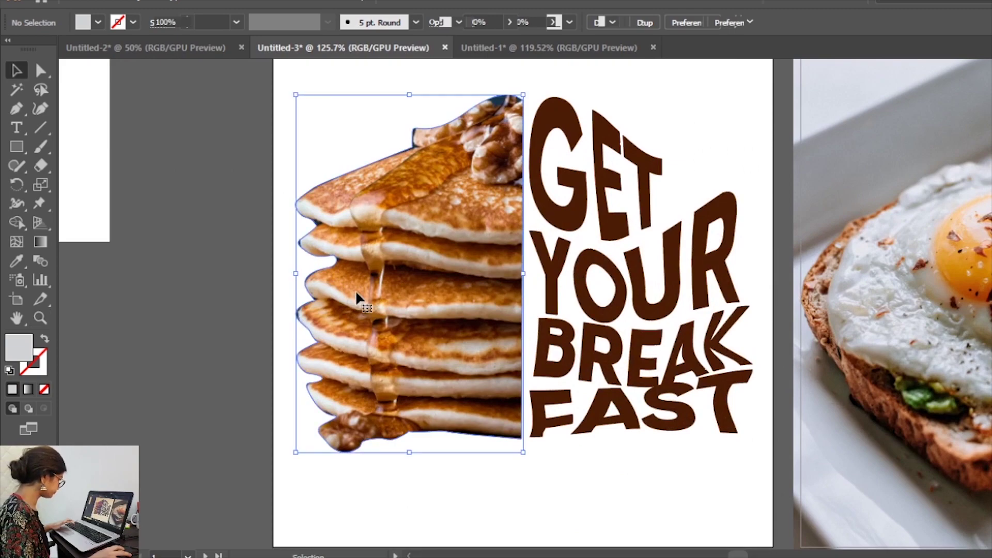
right_click(357, 290)
click(458, 421)
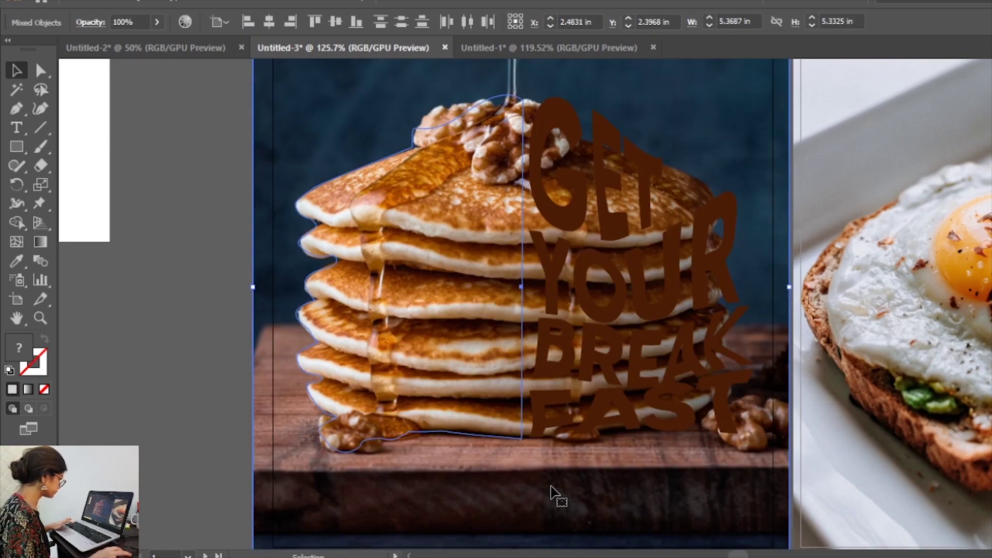
click(95, 270)
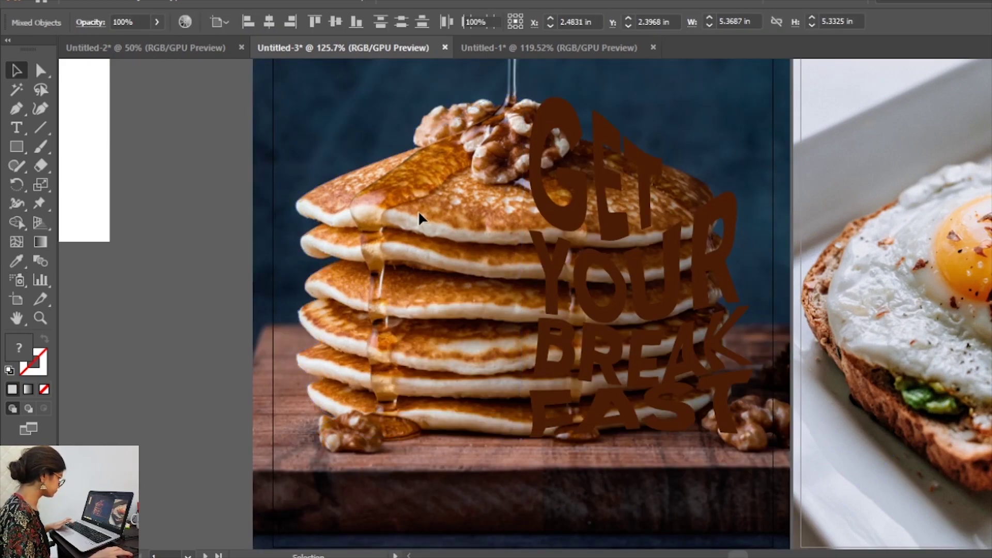
Delete the top anchor of the pancake outline so the path is open
click(413, 141)
key(a)
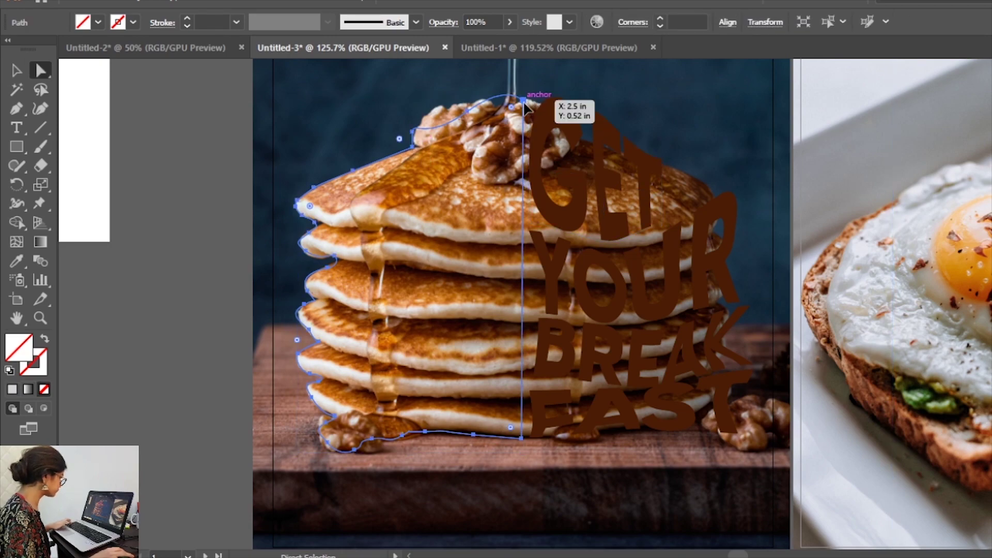
click(524, 101)
key(Delete)
Extend the outline with the Pen along the stack's bottom, right side and walnut top
key(p)
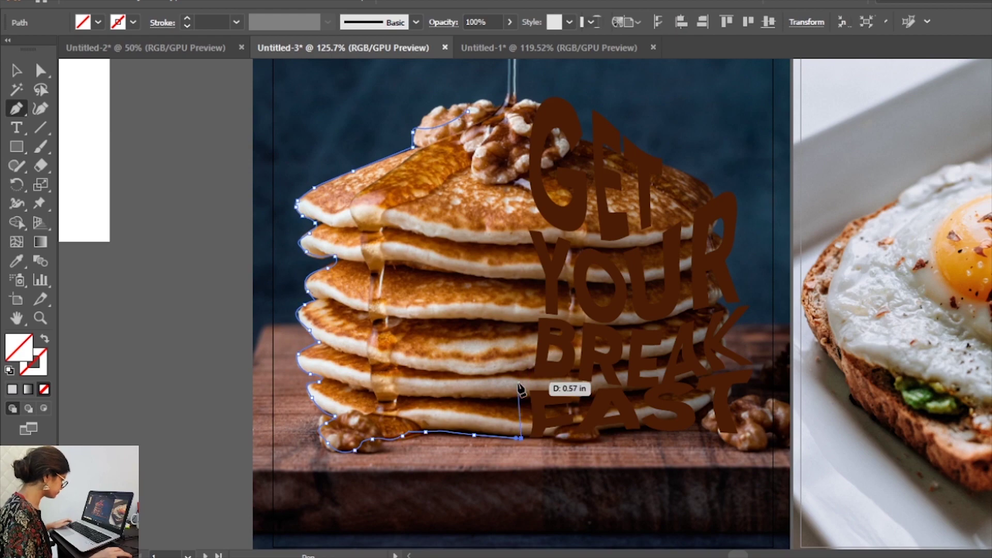
click(522, 438)
drag(534, 400, 517, 376)
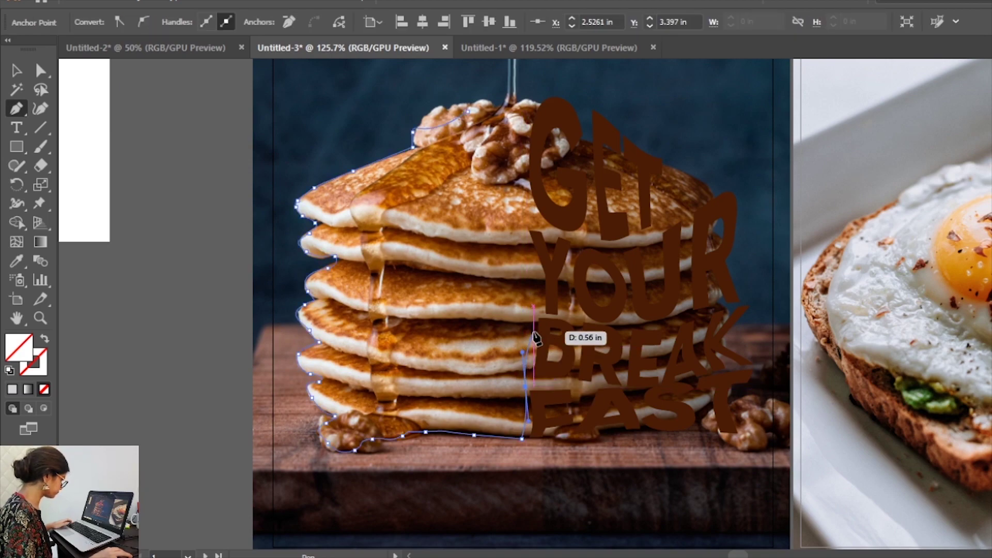
mouse_move(534, 313)
mouse_down()
mouse_move(532, 166)
mouse_move(519, 135)
mouse_up()
drag(532, 102, 520, 103)
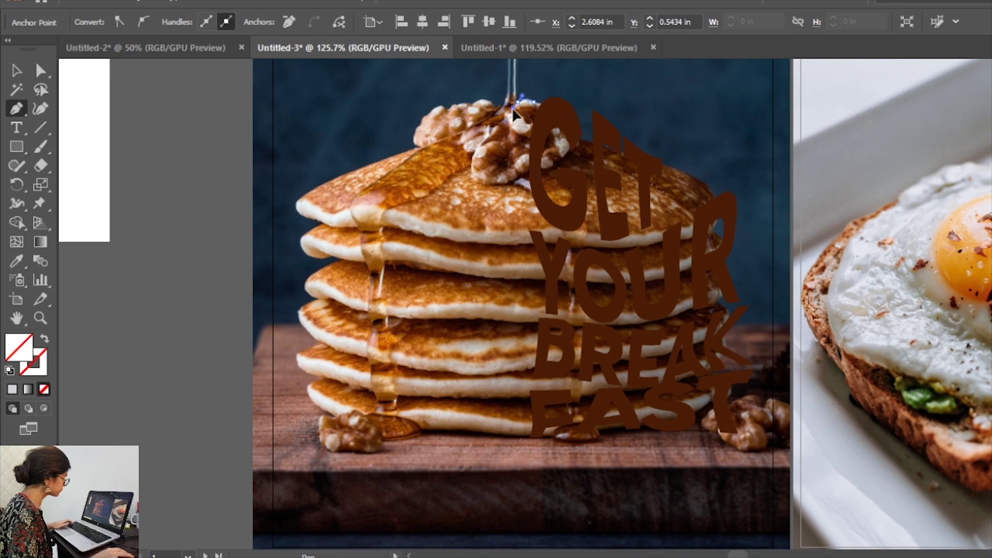
drag(502, 110, 471, 116)
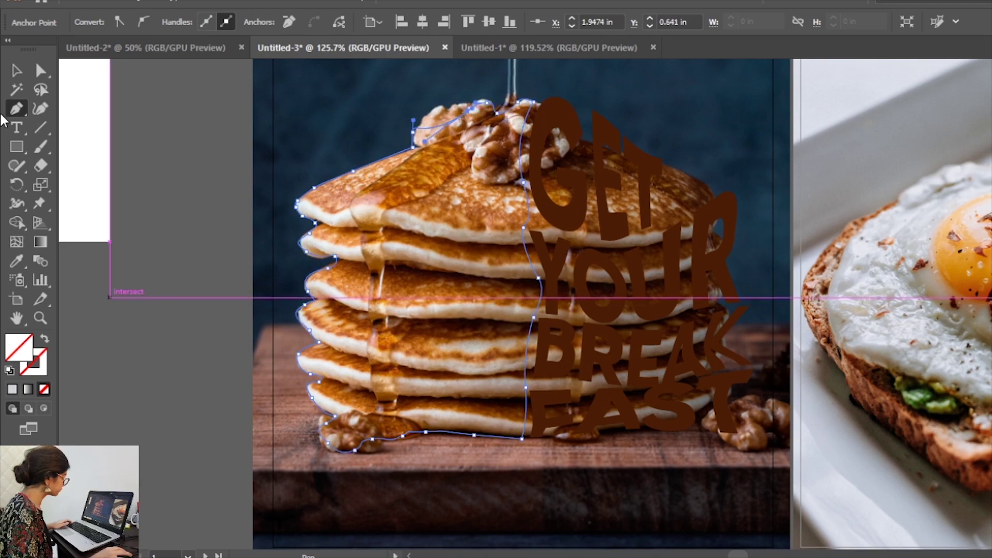
Zoom in and reshape the outline's anchors and curves to follow the walnut edges
key(z)
drag(369, 176, 704, 197)
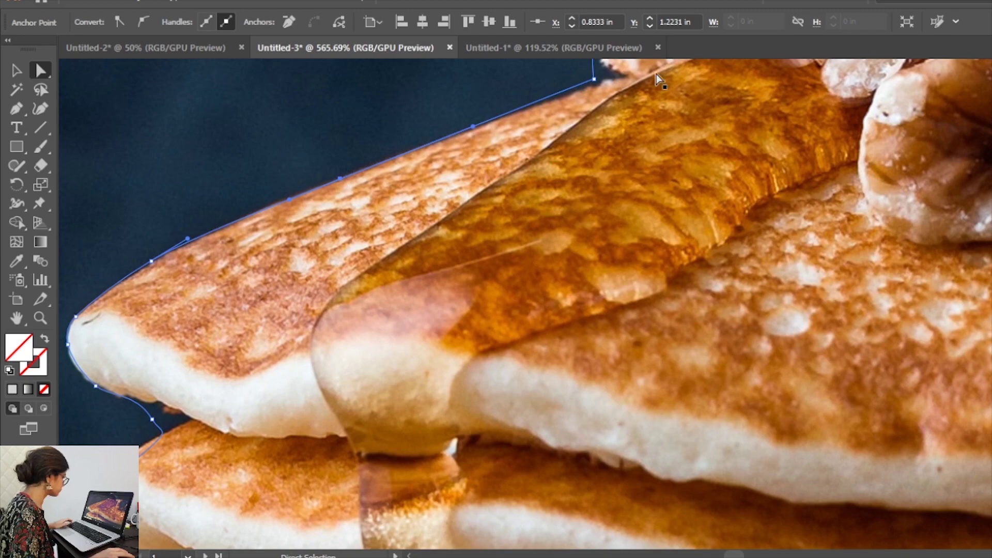
drag(672, 121, 614, 313)
drag(532, 268, 567, 263)
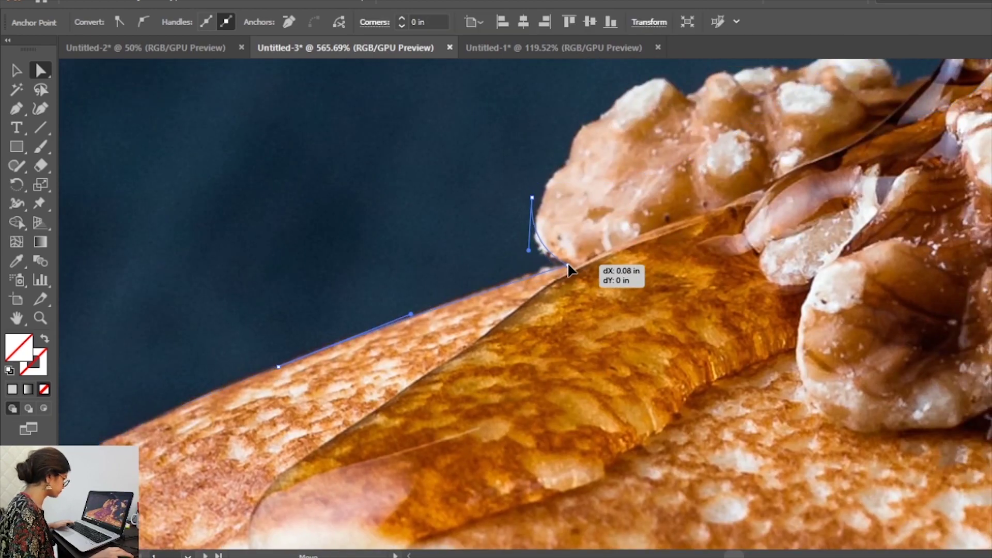
click(533, 198)
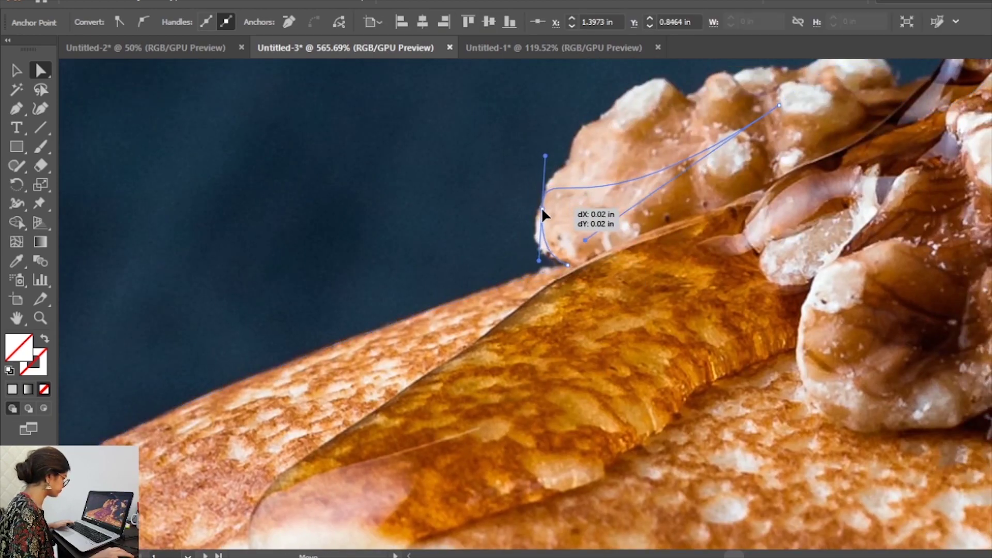
mouse_move(774, 92)
mouse_down()
mouse_move(684, 162)
mouse_move(606, 181)
mouse_up()
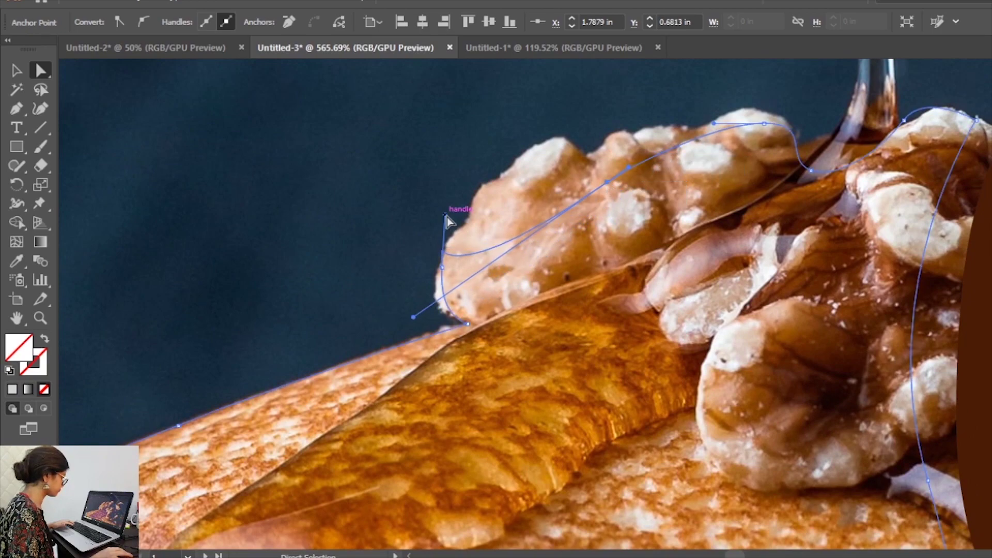
drag(445, 214, 479, 214)
drag(472, 264, 449, 253)
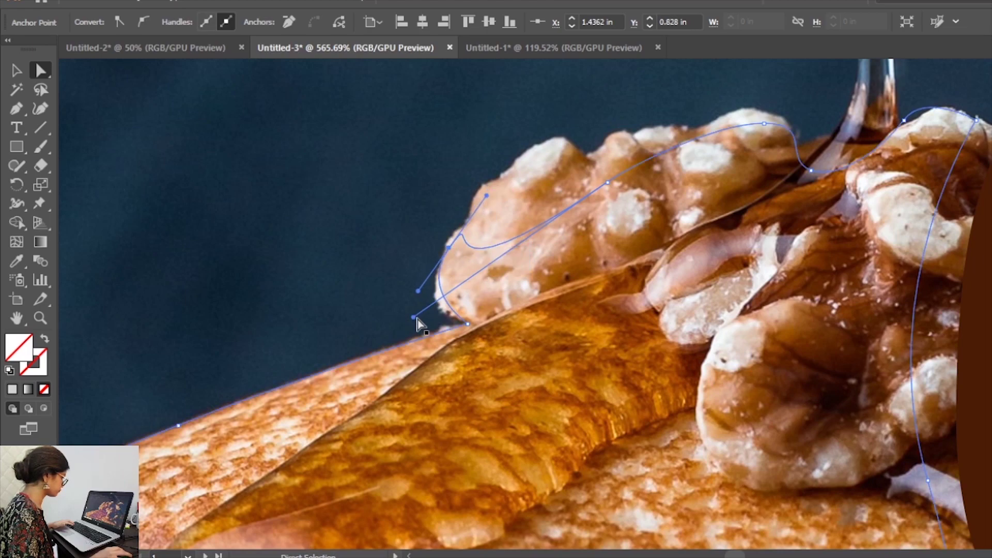
drag(414, 317, 477, 259)
drag(542, 156, 535, 148)
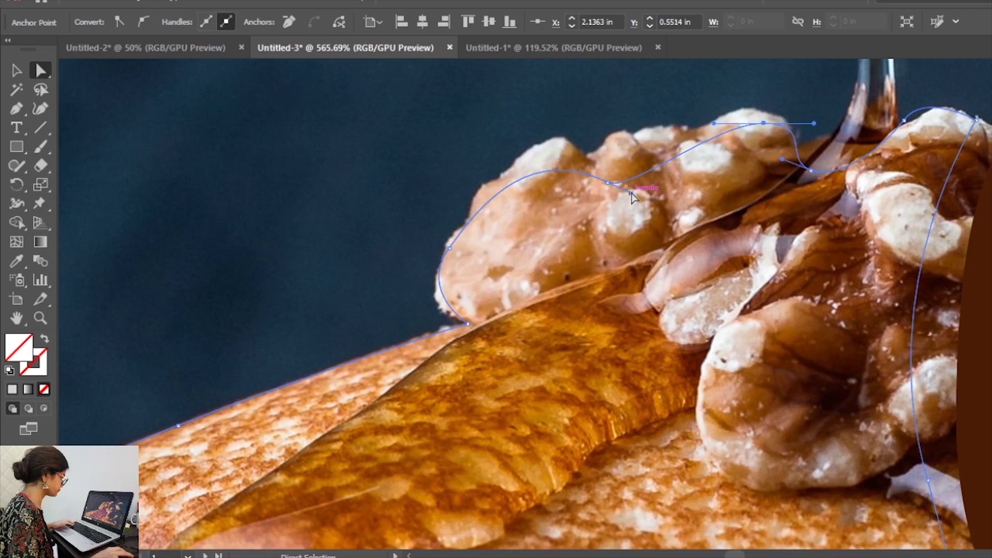
click(608, 183)
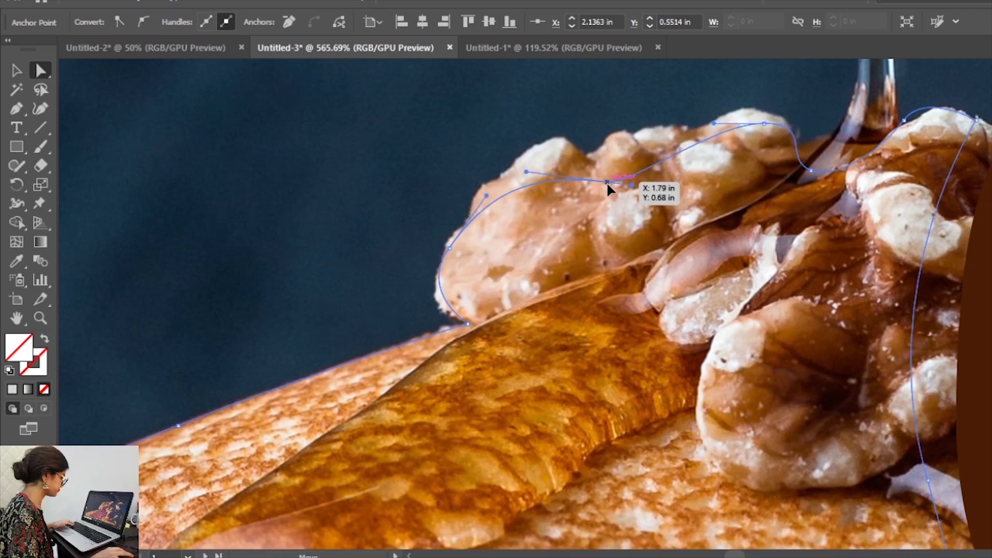
Fit the outline to the top pancake's left edge and the gap between pancakes
drag(656, 335, 707, 181)
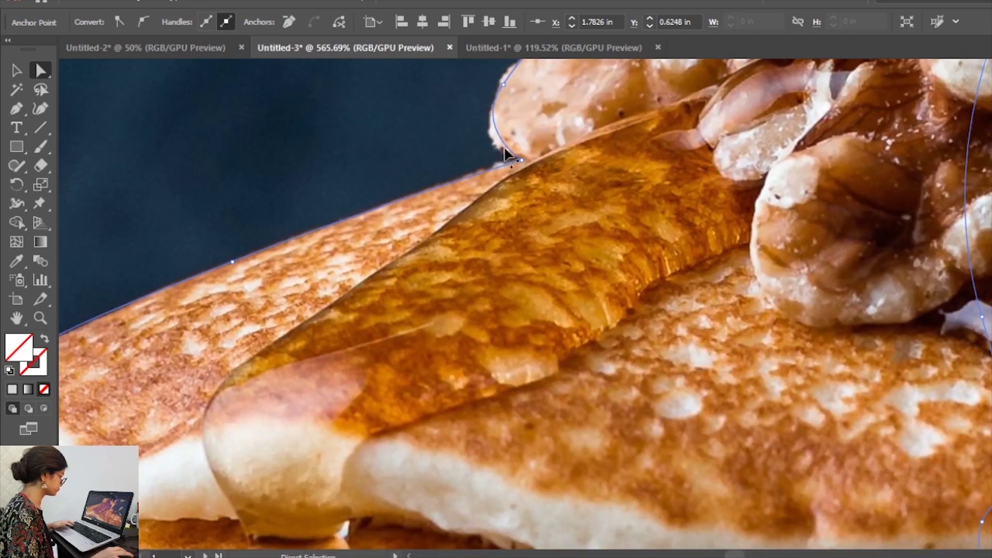
scroll(292, 327, left, 5)
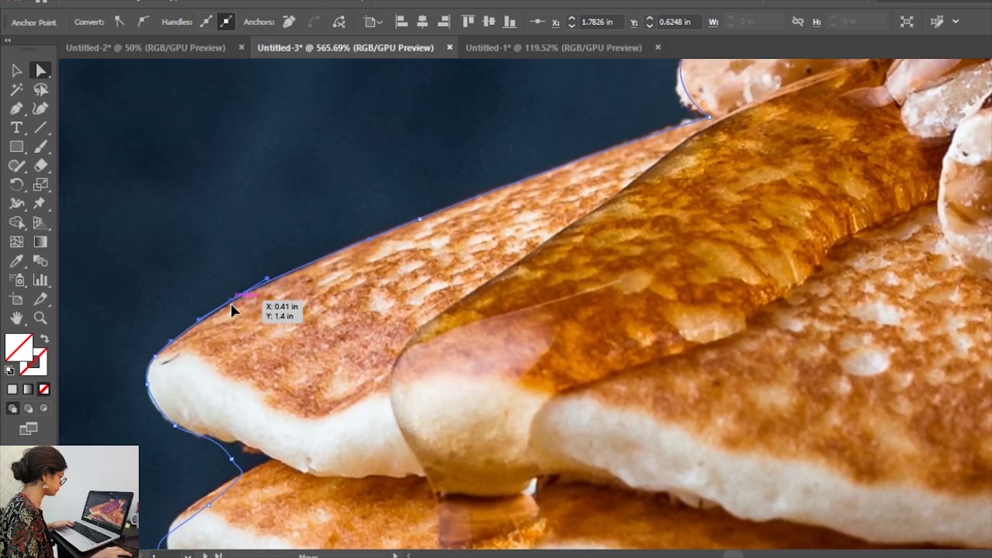
scroll(230, 305, down, 3)
scroll(318, 267, left, 4)
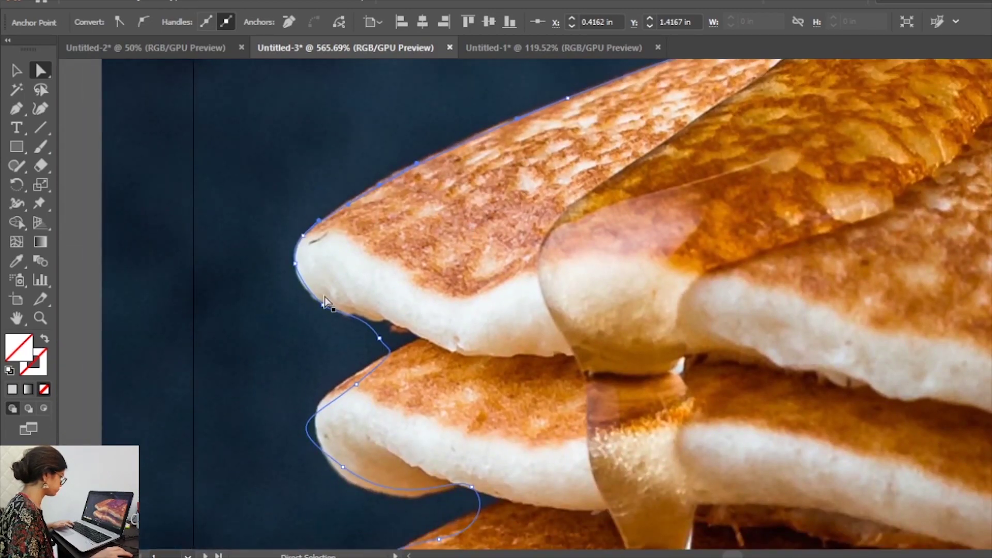
drag(379, 337, 405, 325)
scroll(361, 376, down, 5)
scroll(361, 377, left, 2)
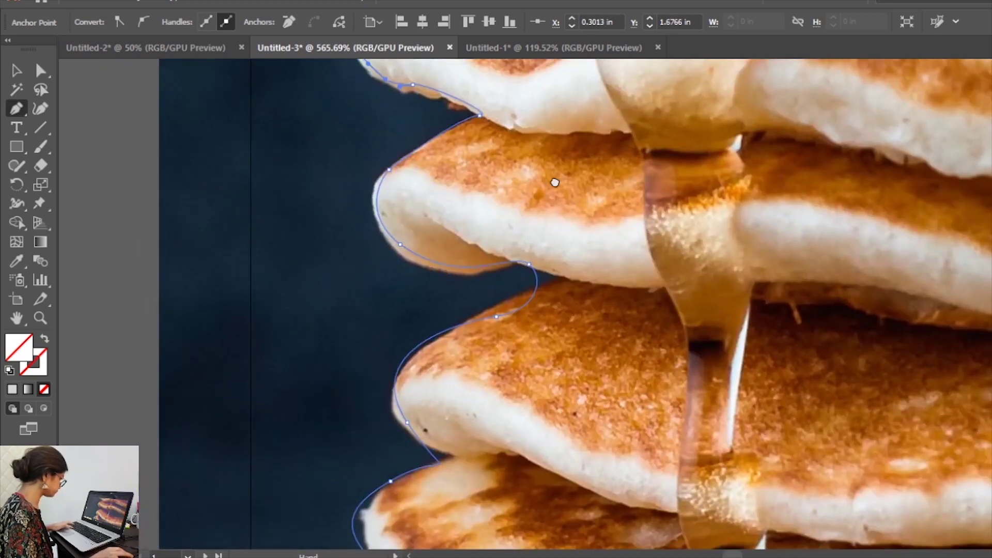
drag(527, 264, 571, 230)
scroll(607, 235, down, 2)
scroll(608, 235, left, 2)
click(602, 270)
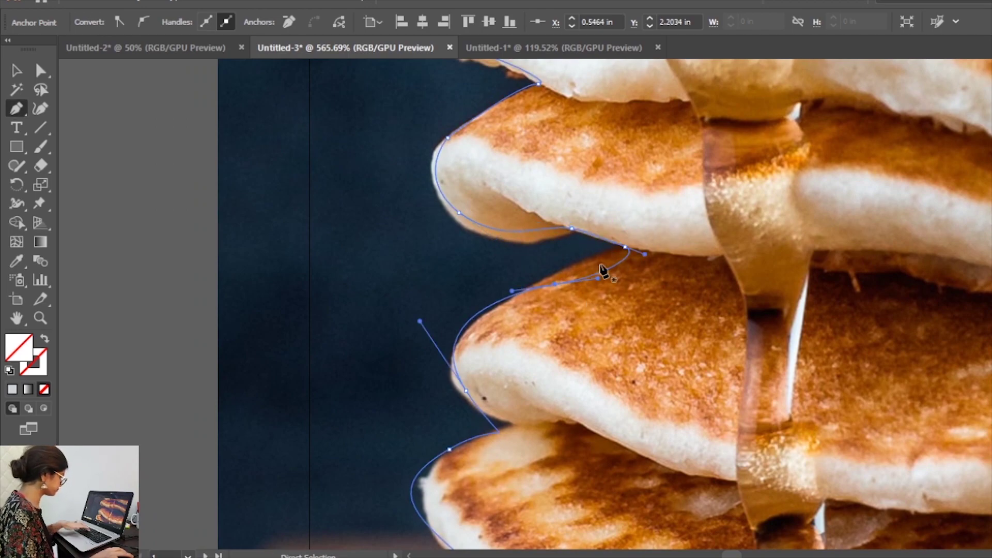
drag(602, 270, 573, 274)
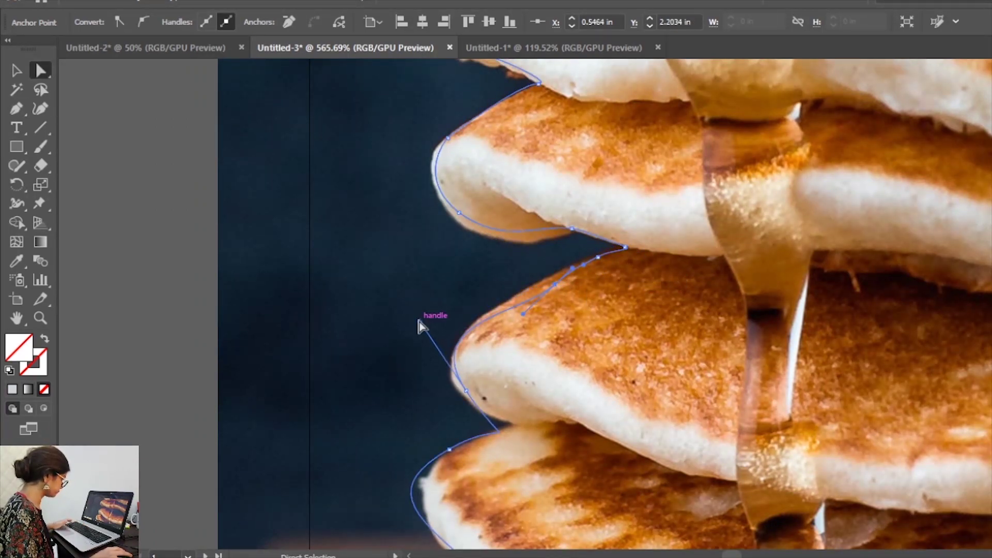
Tuck the outline's anchors into the junctions between the middle pancakes
scroll(490, 323, down, 4)
click(488, 324)
key(p)
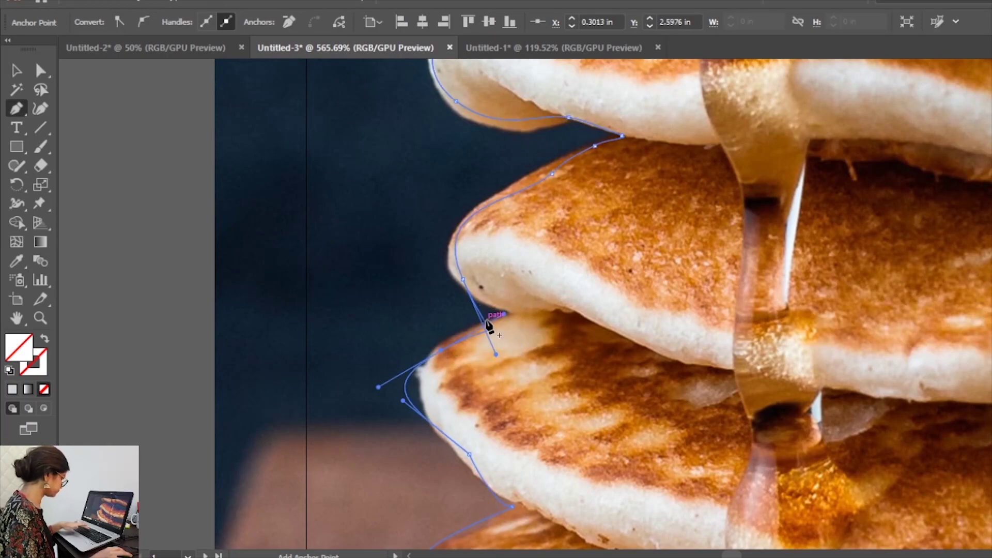
drag(488, 321, 509, 309)
key(a)
scroll(544, 336, down, 2)
click(464, 277)
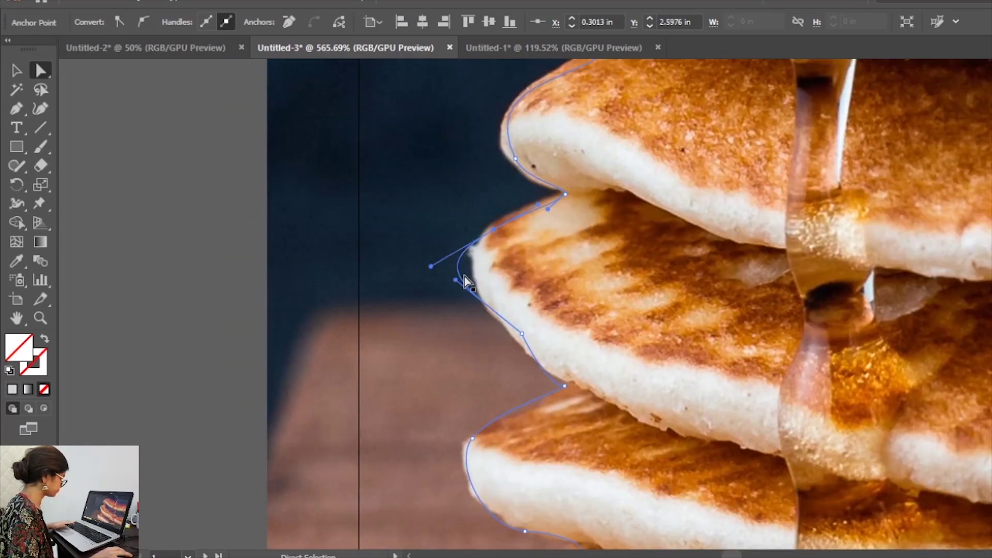
click(524, 332)
scroll(568, 336, down, 2)
drag(563, 323, 569, 319)
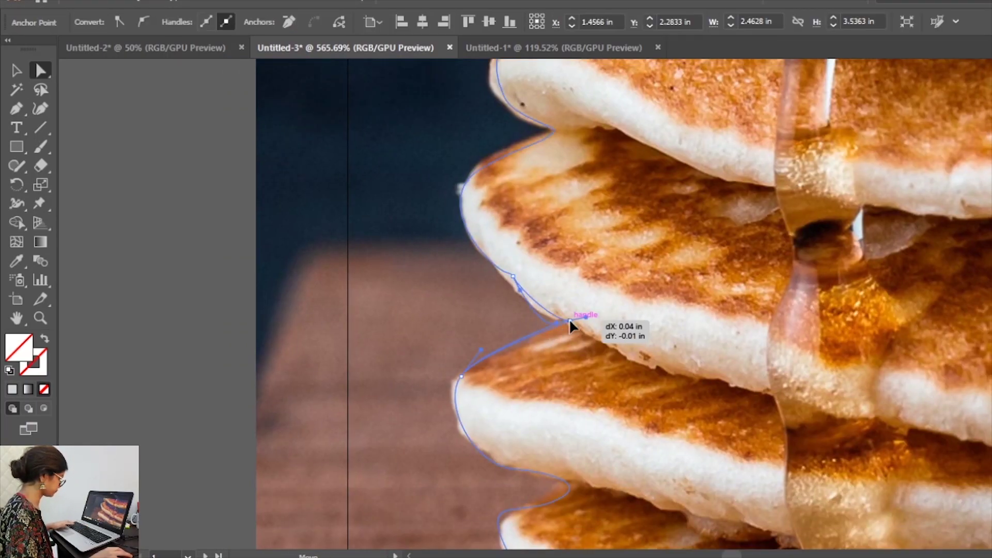
click(610, 328)
Reshape the outline's curves to hug the lower and bottom pancakes
click(557, 323)
scroll(517, 336, down, 4)
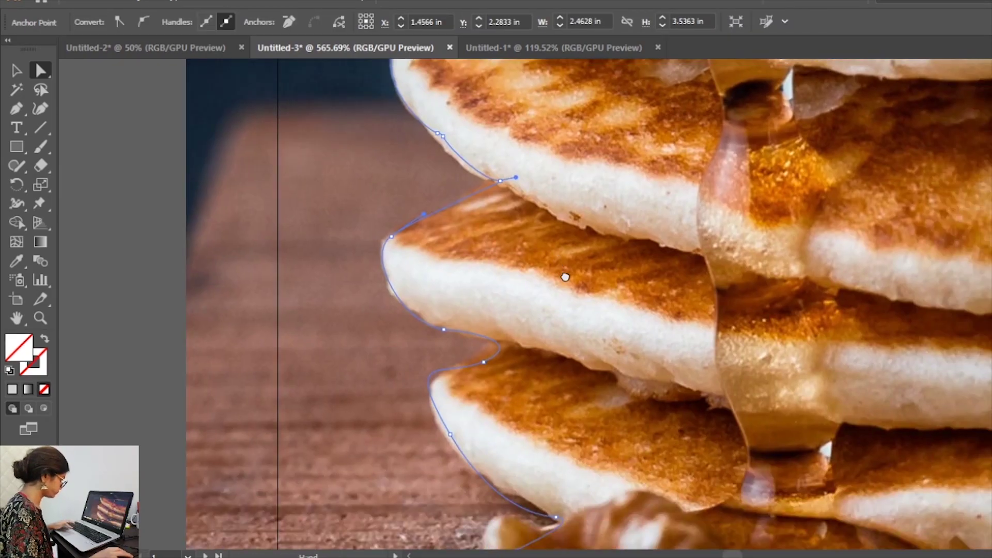
drag(448, 321, 476, 367)
click(476, 367)
drag(407, 386, 586, 514)
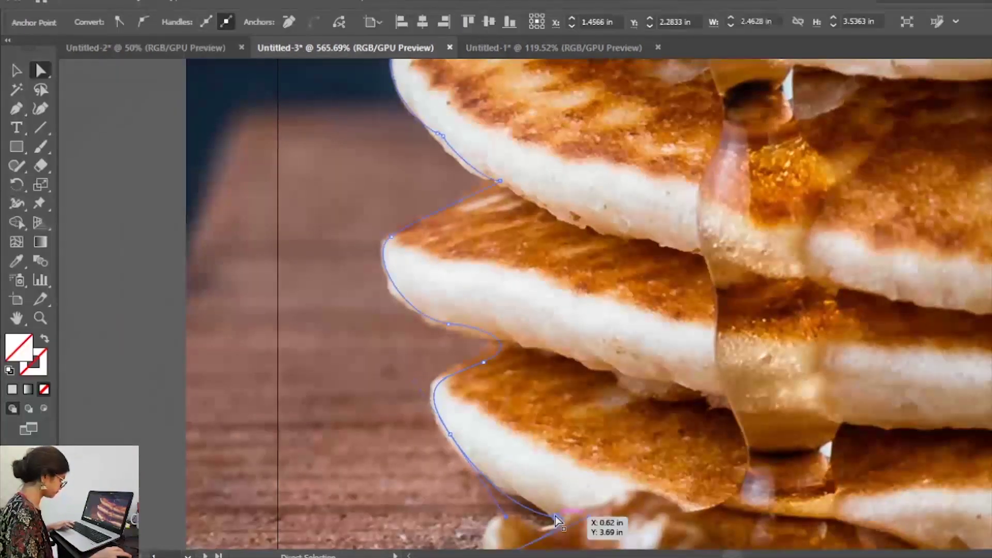
scroll(586, 514, down, 3)
drag(593, 359, 80, 346)
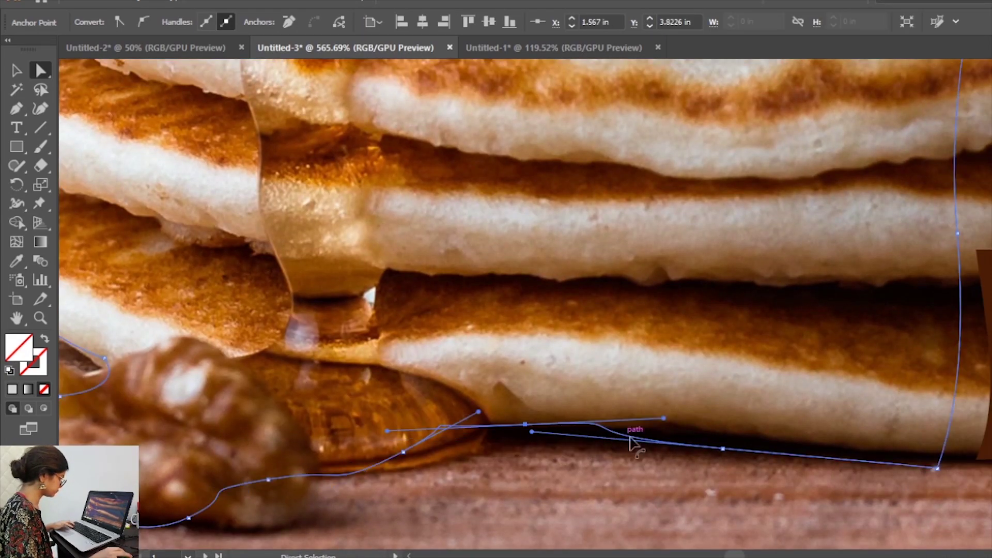
drag(483, 428, 245, 433)
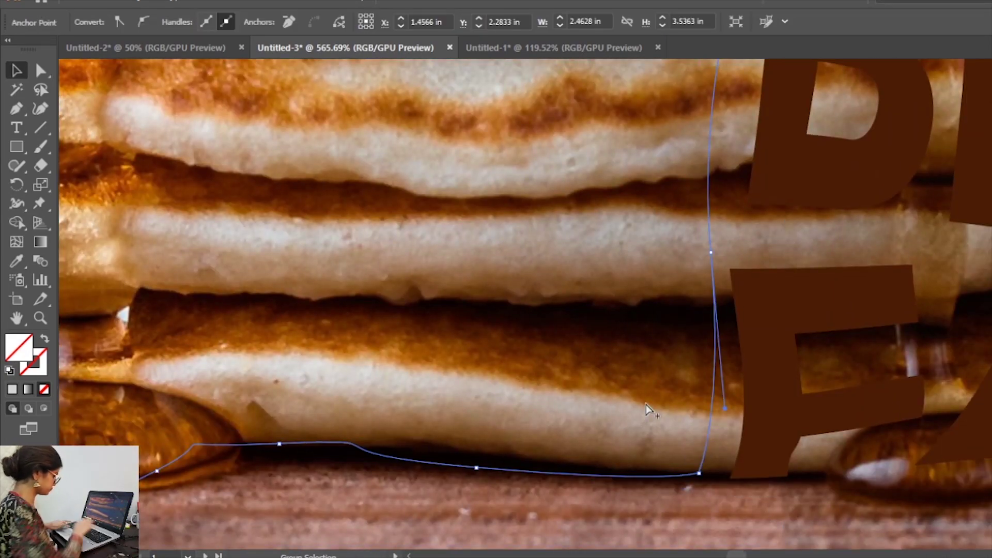
Fit the whole poster in view and select the traced path together with the photo
key(ctrl+0)
key(ctrl+alt+2)
right_click(414, 95)
Clip the photo to the traced outline and switch to Outline view
click(544, 214)
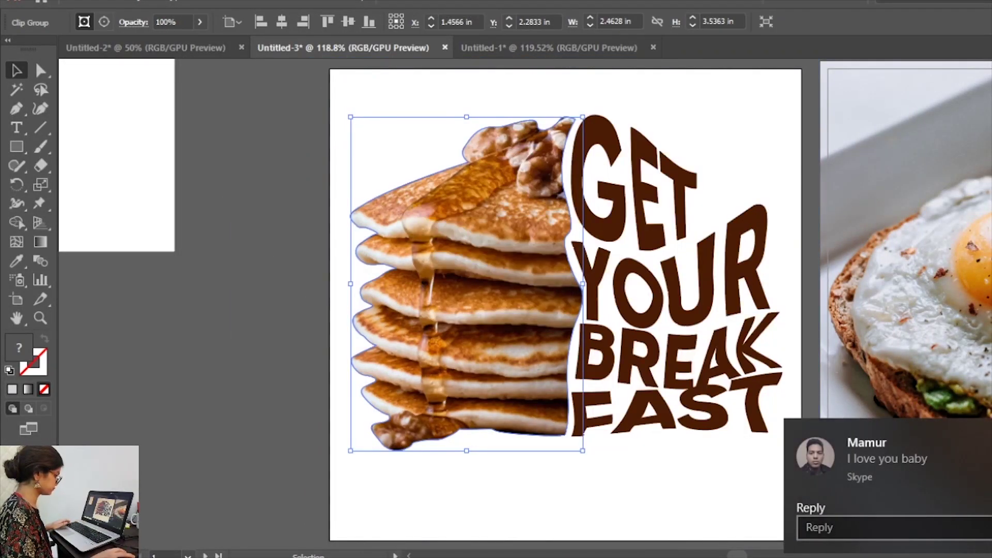
click(247, 440)
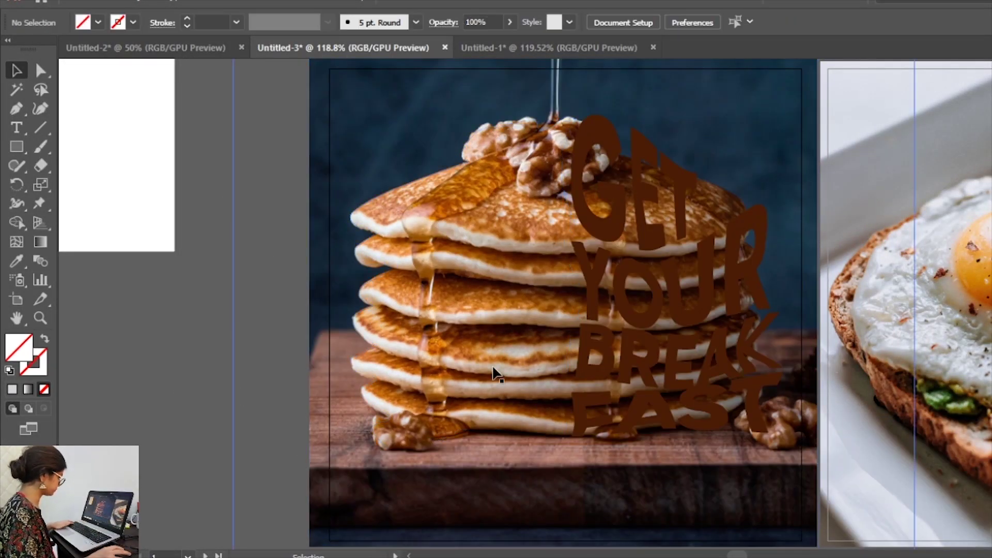
key(a)
key(ctrl+y)
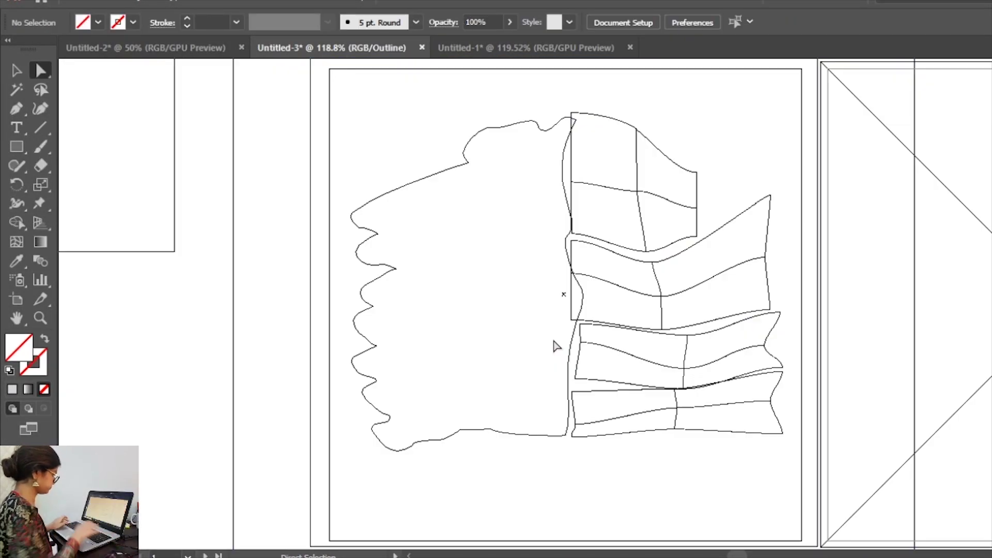
drag(568, 305, 692, 346)
click(587, 496)
scroll(580, 336, down, 2)
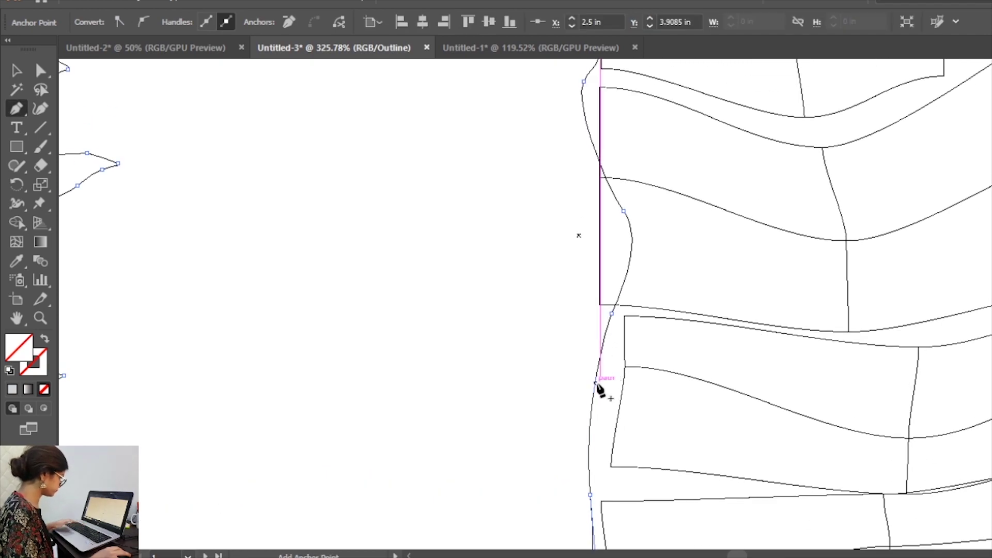
Drag the cut-out's right-edge anchors and handles to follow the lettering's curved left side
click(594, 383)
mouse_move(634, 329)
mouse_down()
mouse_move(612, 313)
mouse_move(600, 195)
mouse_move(565, 250)
mouse_up()
drag(609, 289, 643, 328)
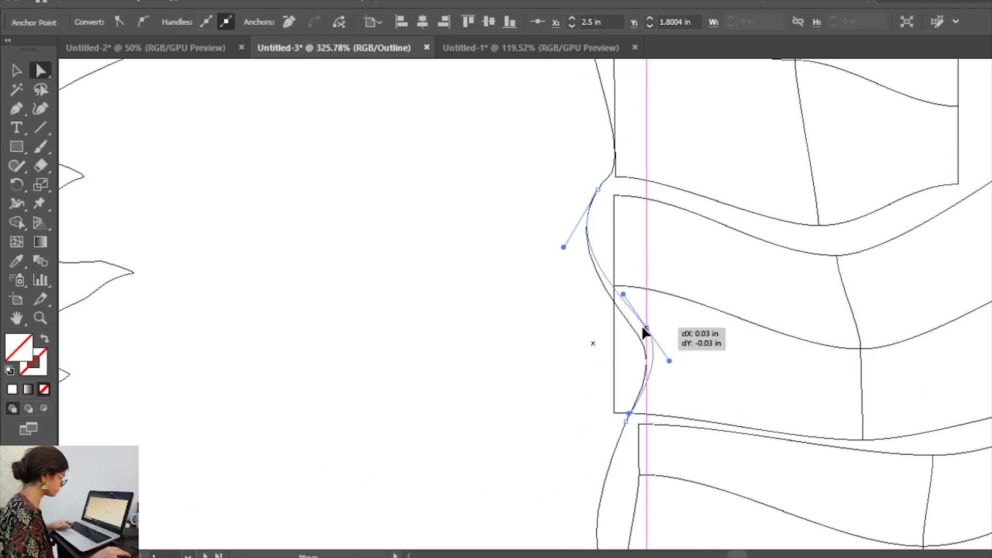
scroll(563, 320, down, 2)
drag(563, 317, 553, 281)
scroll(568, 310, up, 3)
click(570, 275)
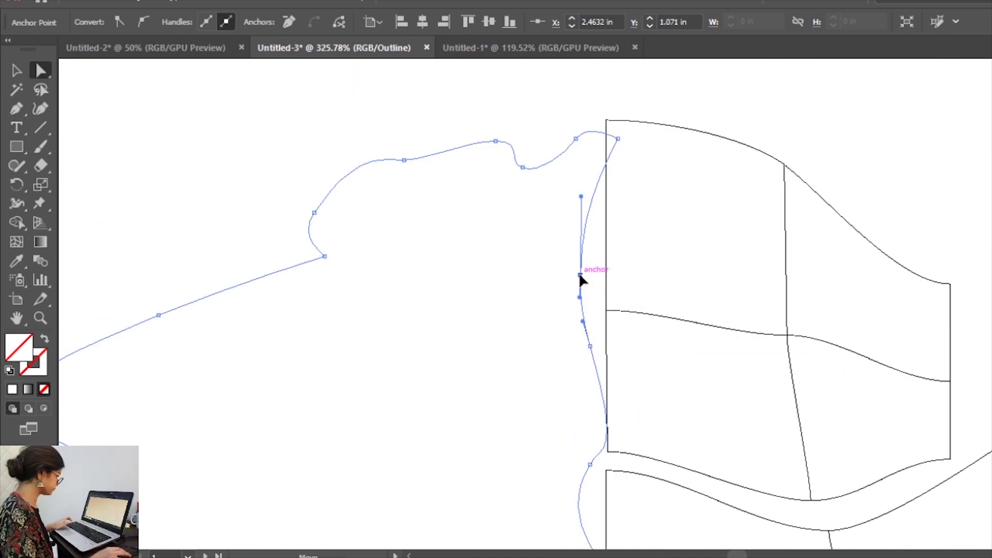
drag(571, 197, 586, 206)
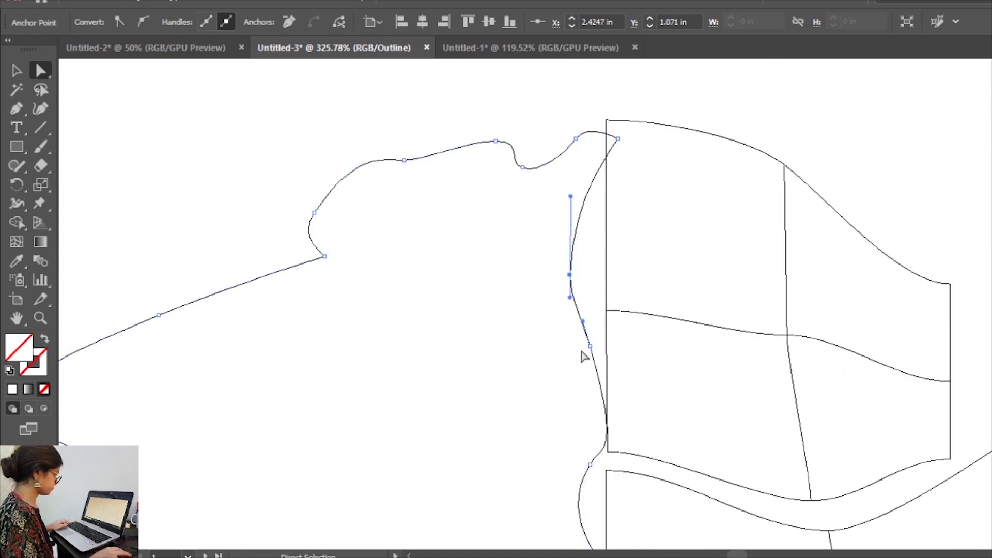
drag(584, 357, 597, 334)
drag(620, 217, 814, 328)
drag(438, 218, 447, 240)
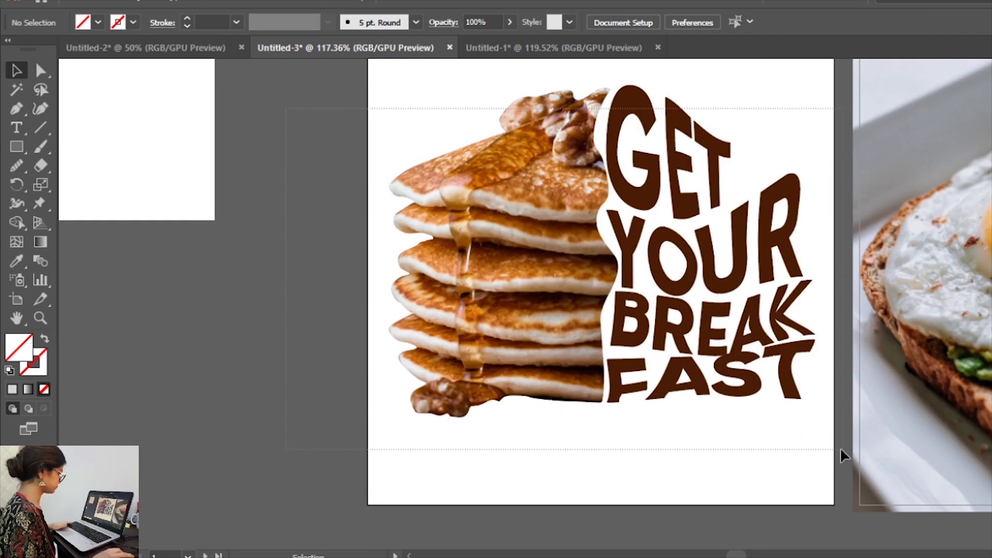
Change the fill of the warped BREAK text to a light orange
click(775, 320)
click(104, 22)
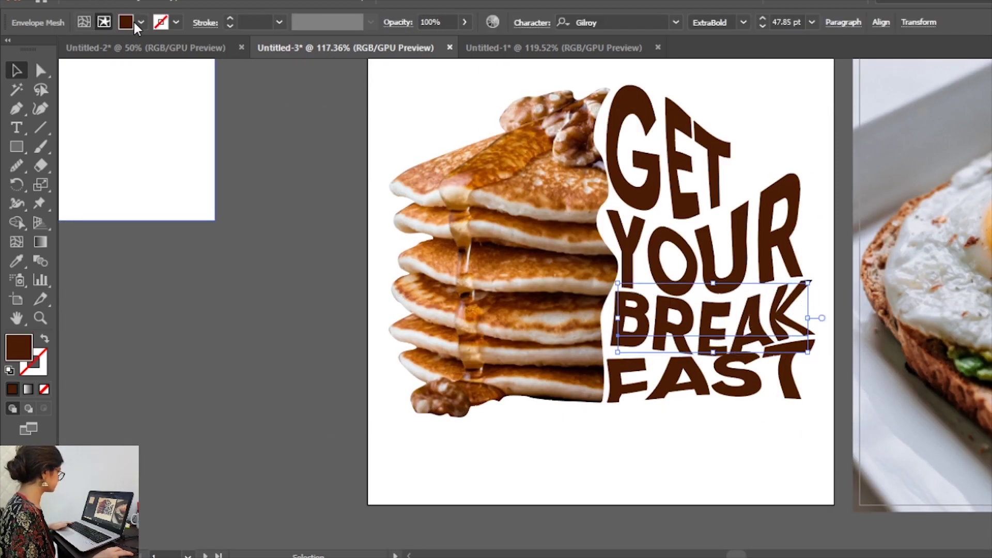
click(140, 22)
click(98, 71)
click(154, 50)
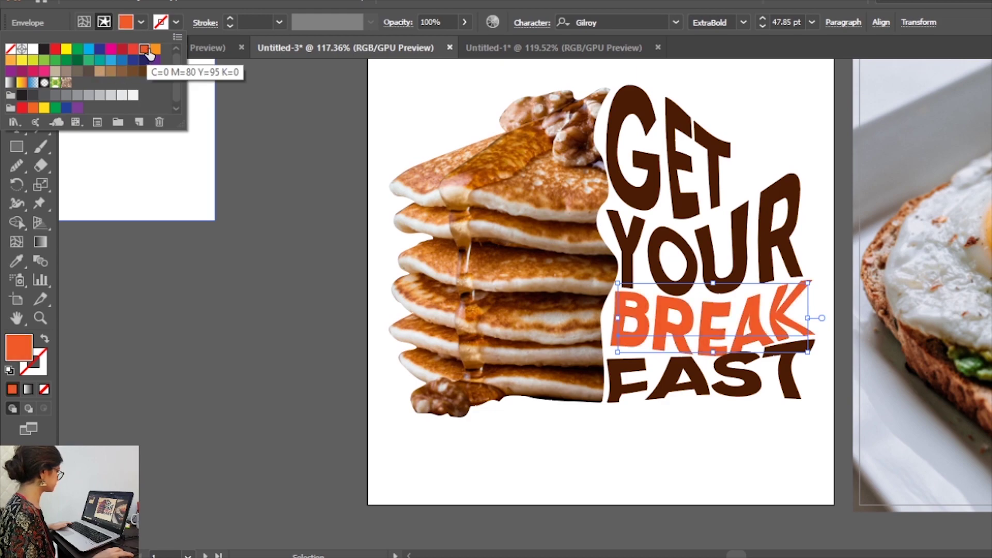
click(11, 60)
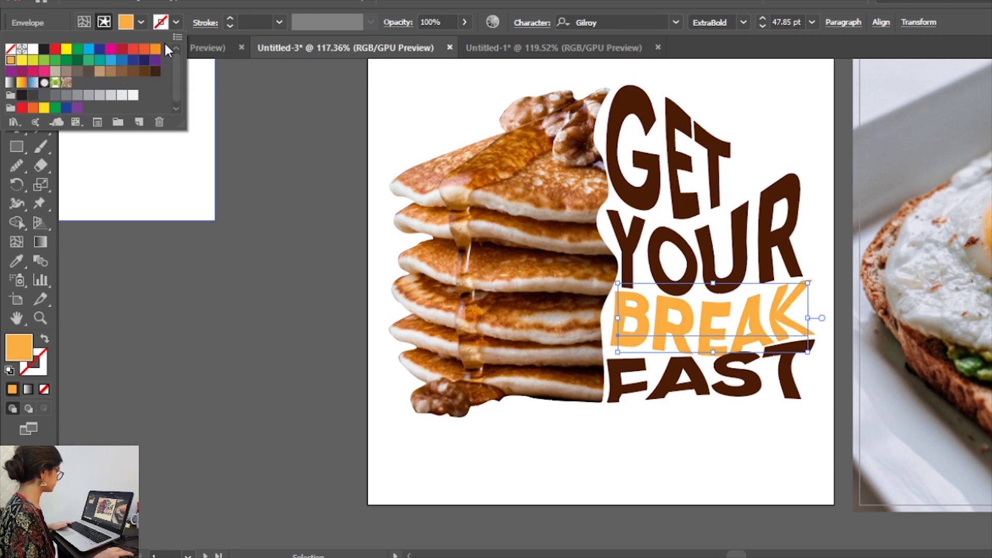
Try several fill swatches on GET, settling temporarily on purple
click(667, 150)
click(140, 22)
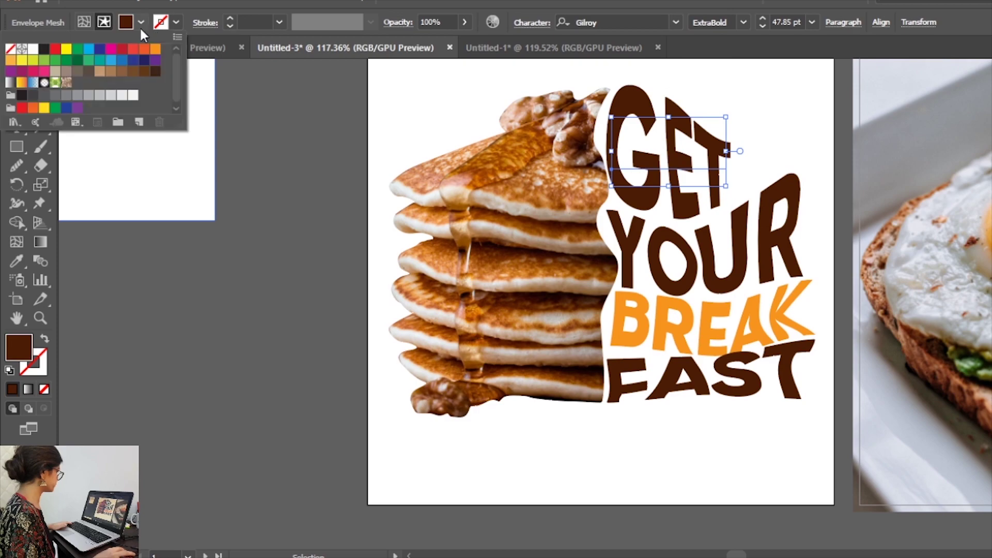
click(111, 50)
click(133, 61)
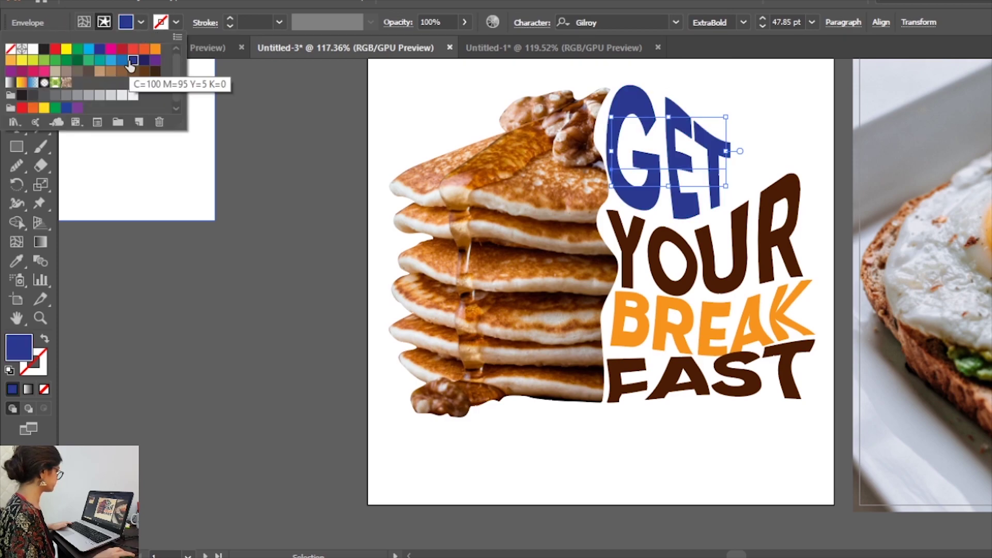
click(155, 60)
click(134, 49)
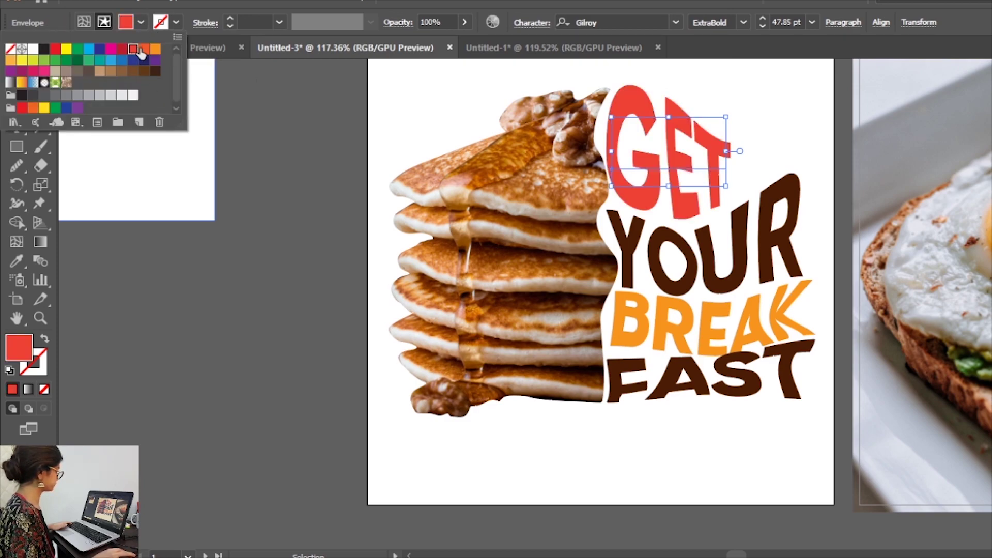
click(77, 95)
click(22, 95)
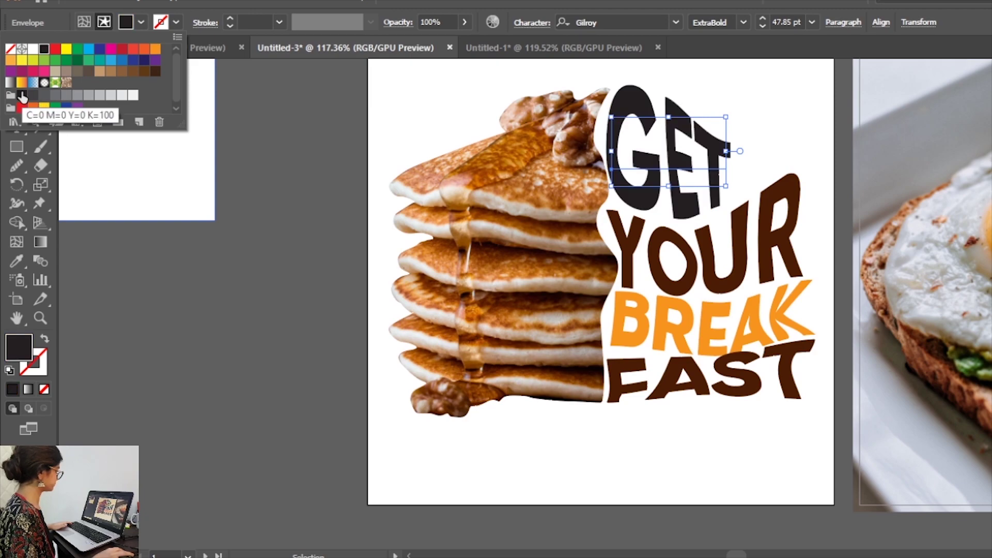
click(55, 96)
click(44, 49)
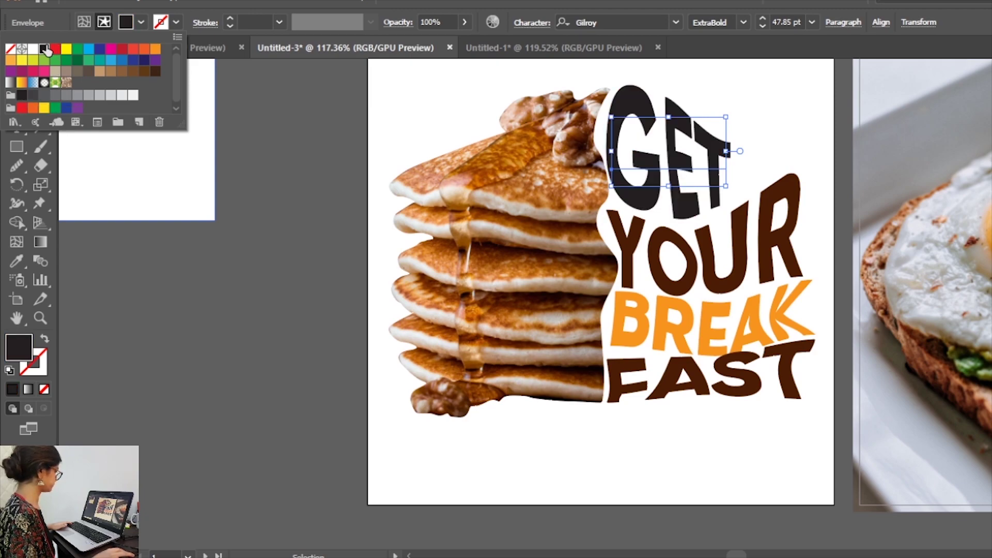
click(133, 60)
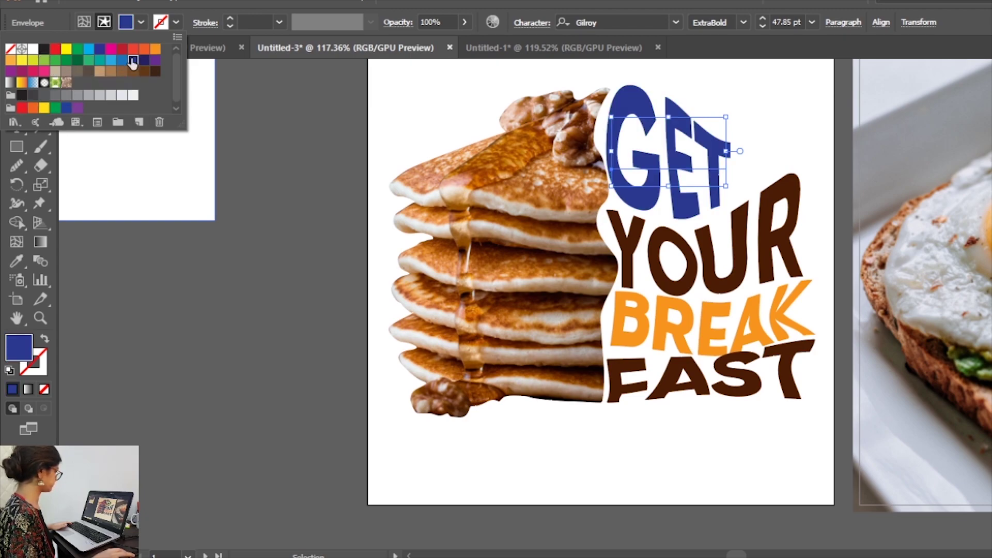
click(21, 72)
Edit the FAST envelope contents and fill the word orange
click(736, 262)
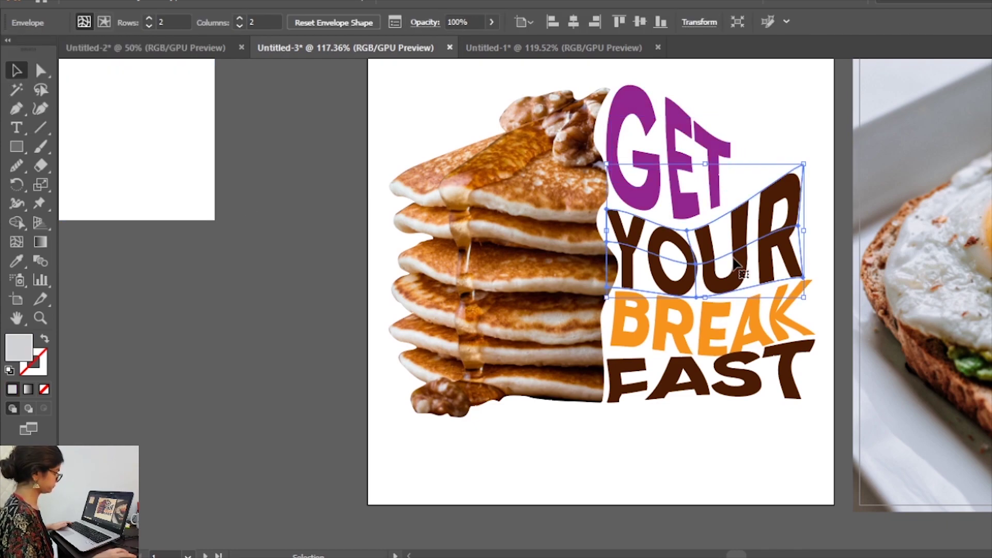
click(110, 24)
click(698, 402)
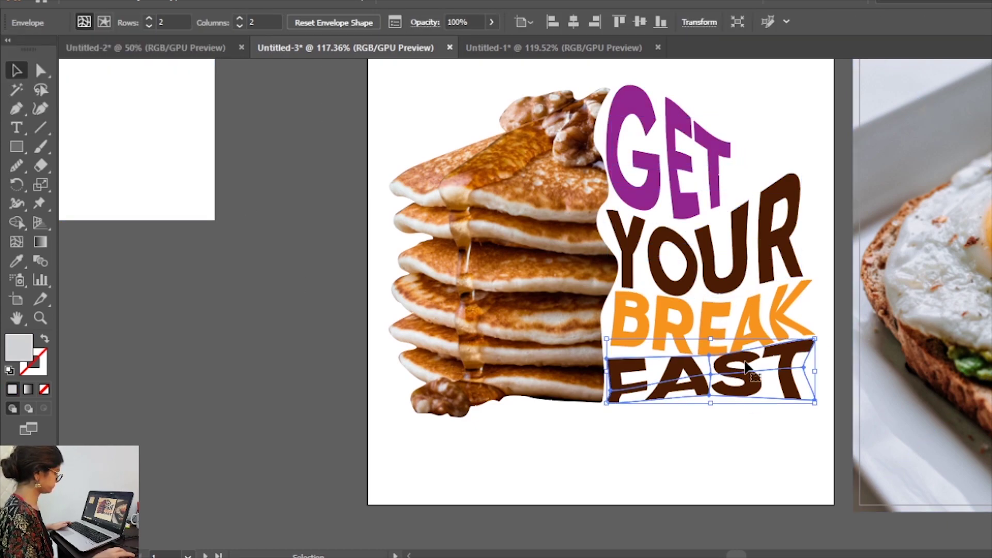
click(104, 22)
click(140, 22)
click(40, 54)
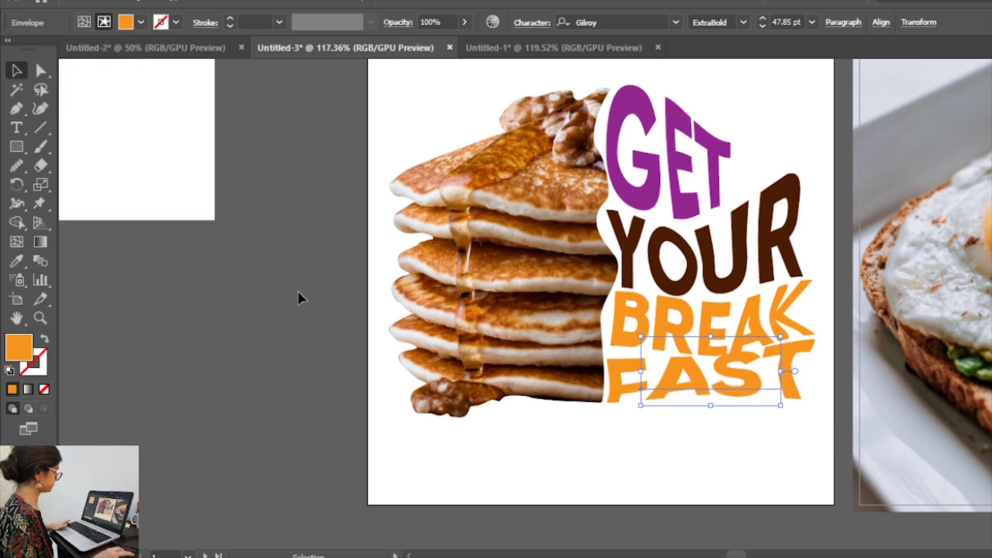
click(299, 295)
Recolour GET dark brown after trying a tan fill
click(695, 207)
click(141, 22)
click(101, 70)
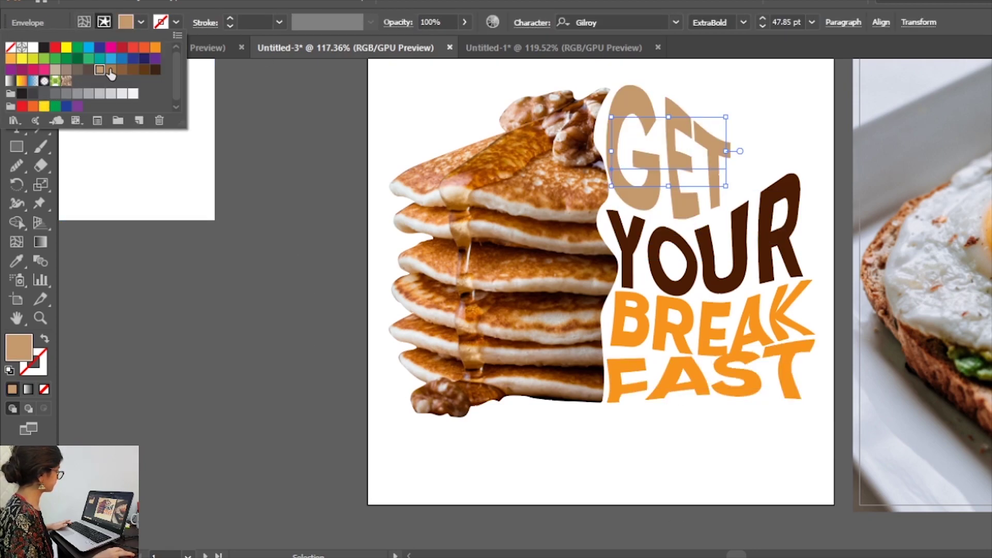
click(139, 72)
Eyedropper GET's dark brown onto YOUR, then select the whole headline
click(368, 257)
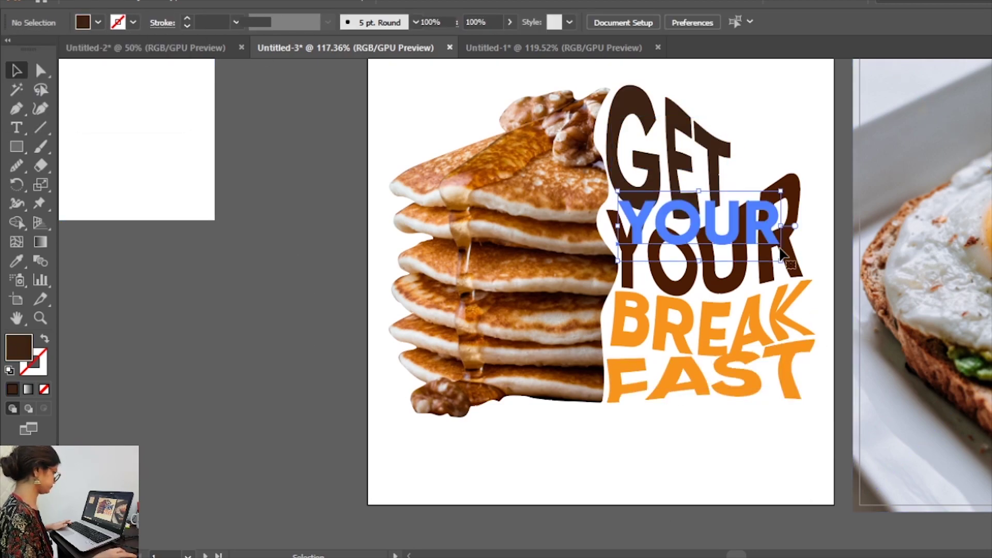
click(682, 243)
key(i)
click(633, 150)
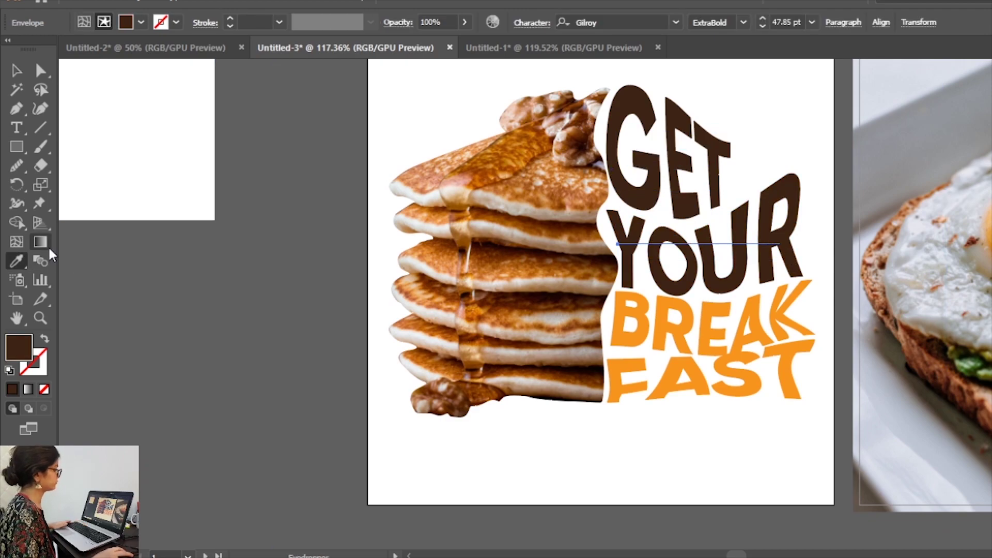
key(v)
click(165, 217)
scroll(413, 362, right, 3)
Fill the whole headline orange, after briefly trying an orange outline
click(569, 335)
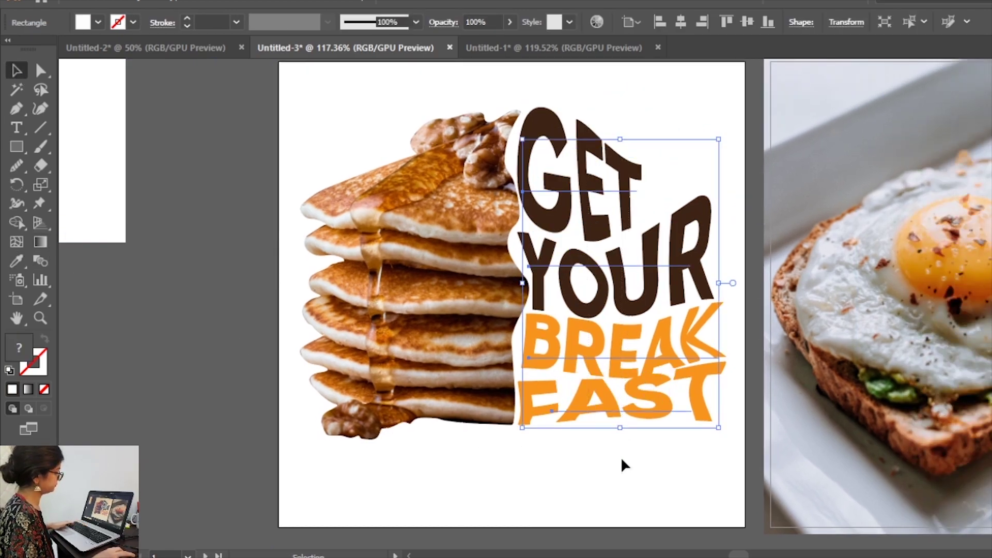
click(133, 22)
click(155, 49)
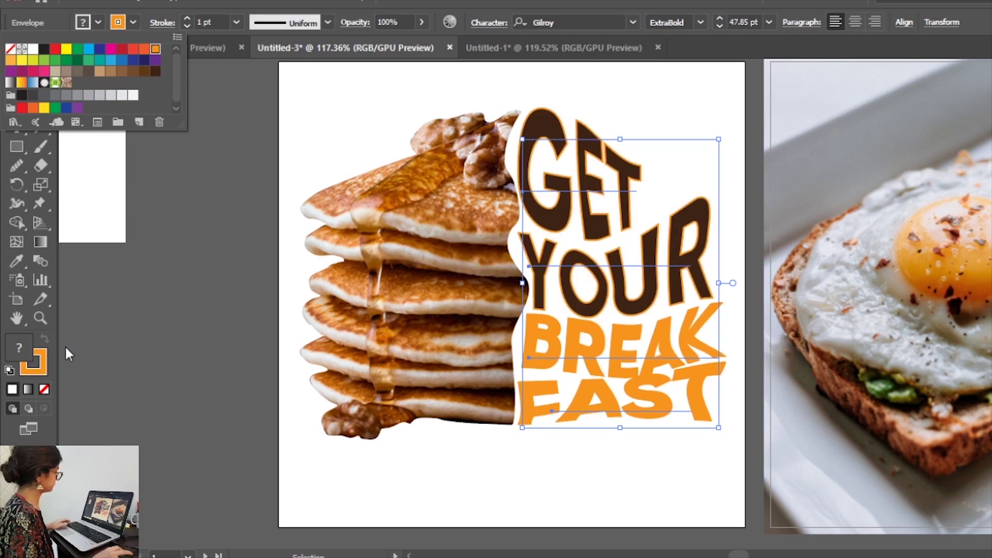
click(33, 361)
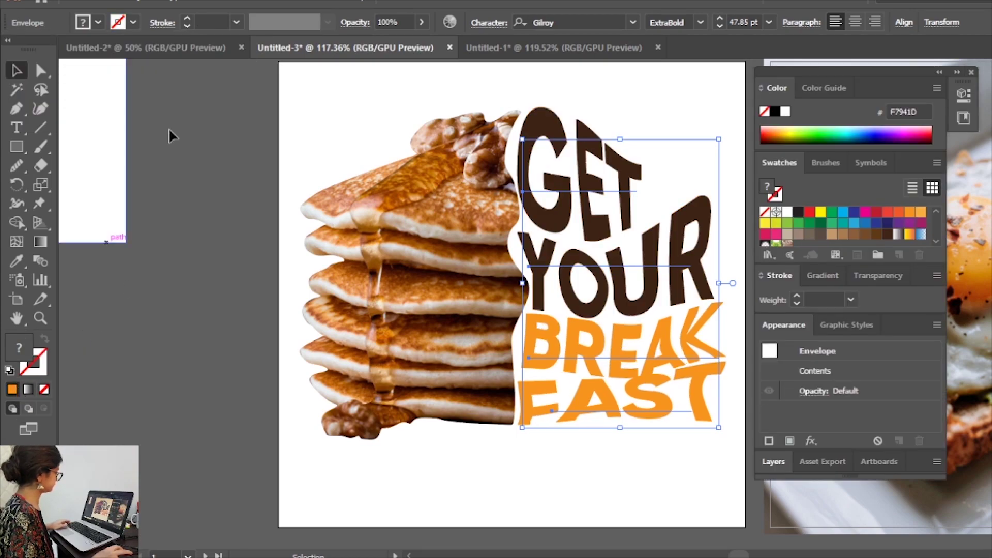
click(98, 23)
click(157, 49)
click(607, 128)
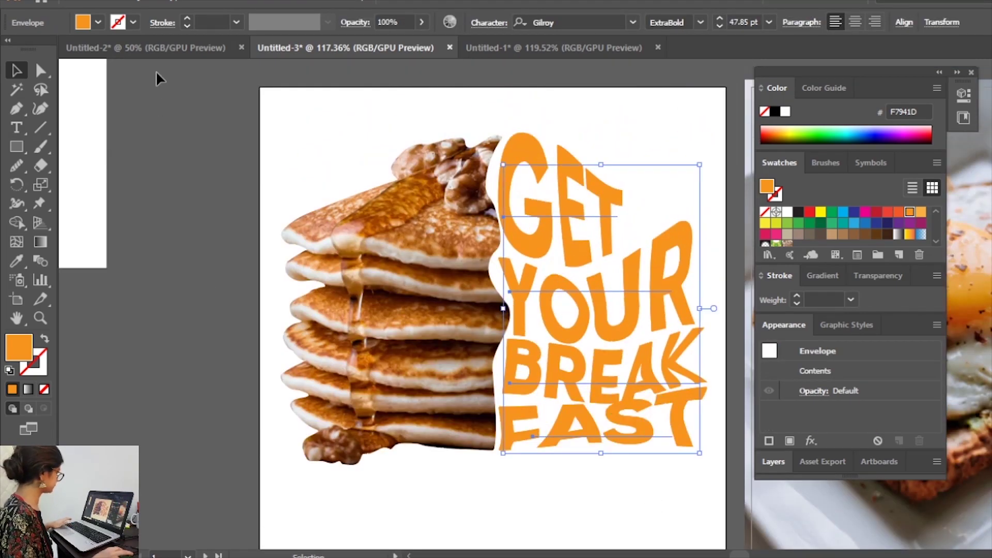
Make a dark brown copy of the headline and arrange it behind the orange one
click(87, 25)
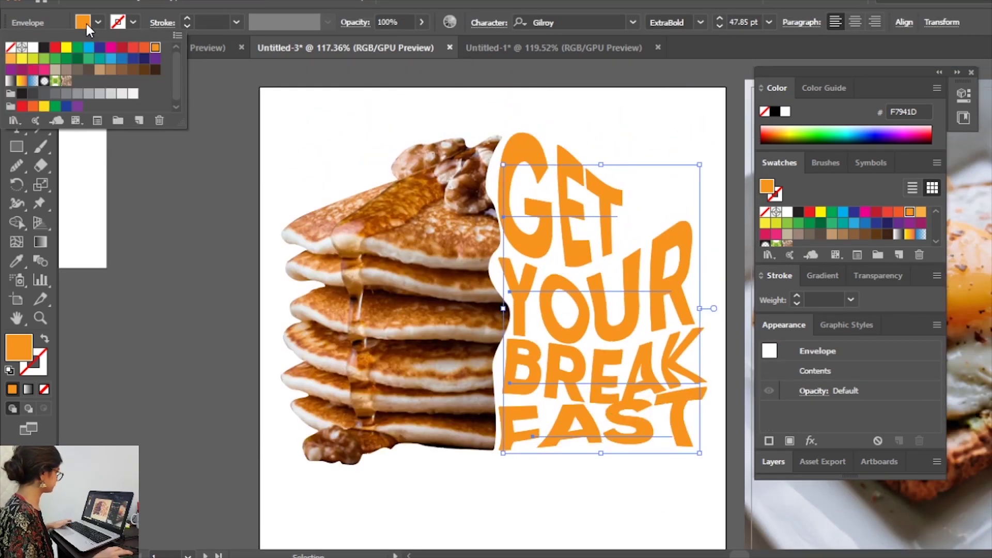
click(155, 70)
key(Escape)
key(ctrl+z)
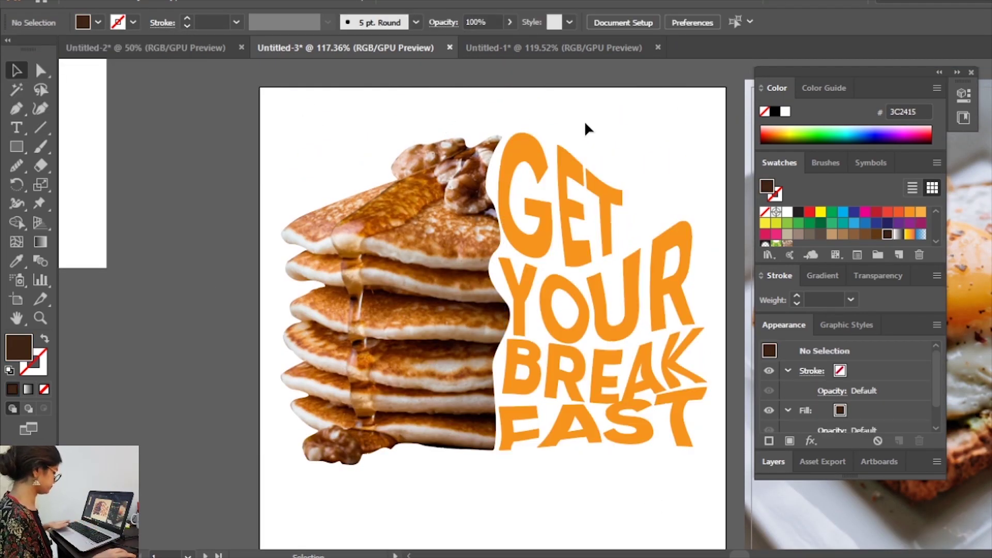
key(ctrl+shift+z)
right_click(572, 243)
click(773, 399)
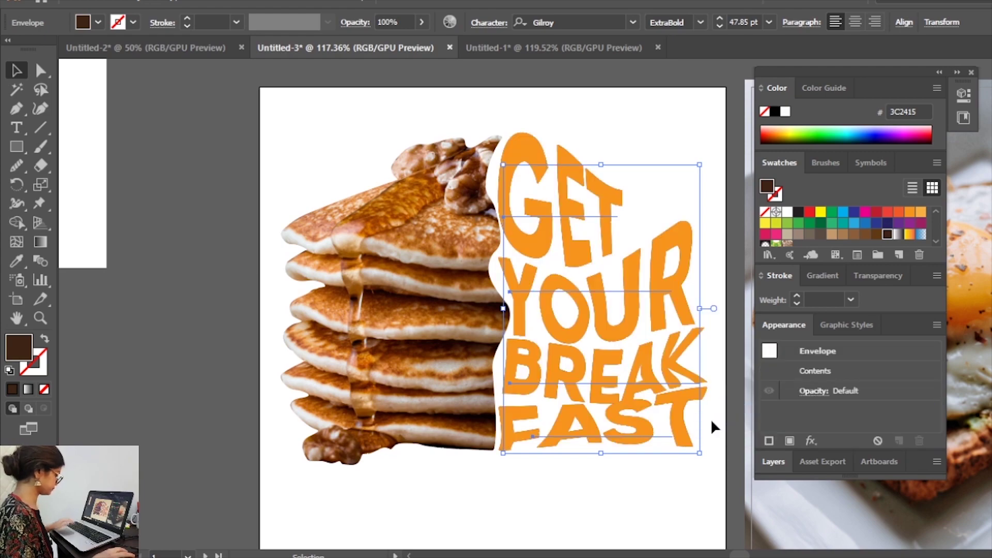
Send GET, BREAK and FAST backward so each word shows its brown offset shadow
click(612, 212)
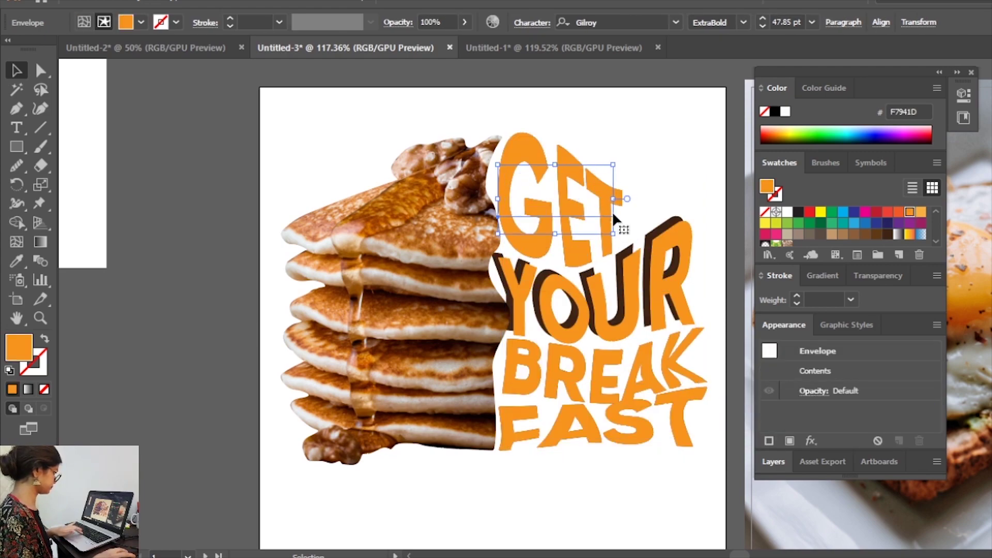
key(ctrl+bracketleft)
click(611, 364)
key(ctrl+bracketleft)
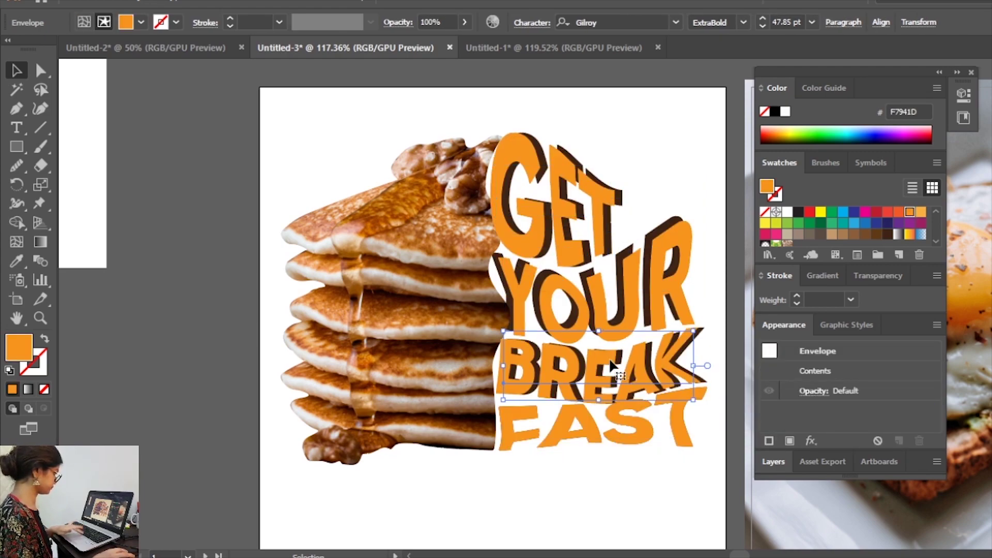
click(666, 448)
key(ctrl+bracketleft)
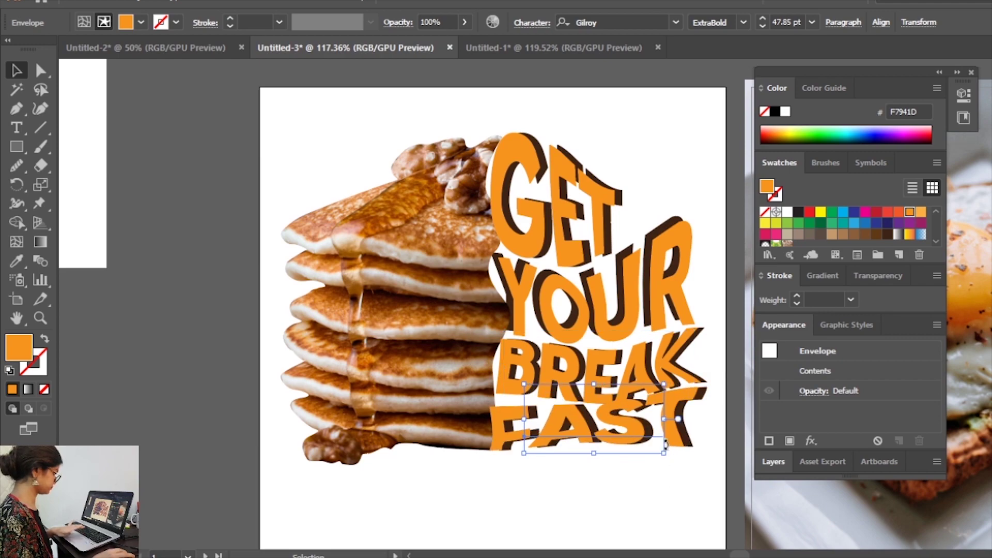
click(648, 481)
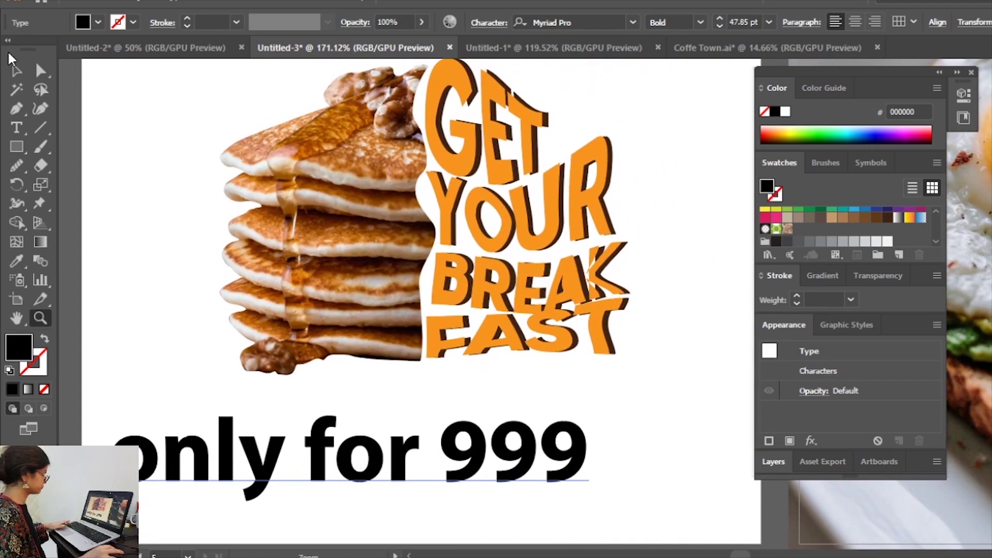
click(16, 71)
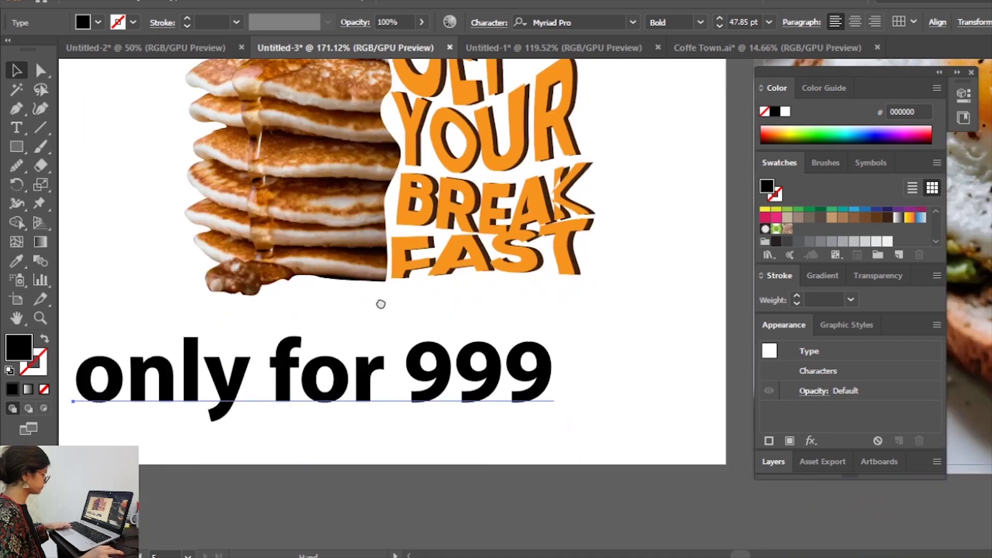
click(16, 110)
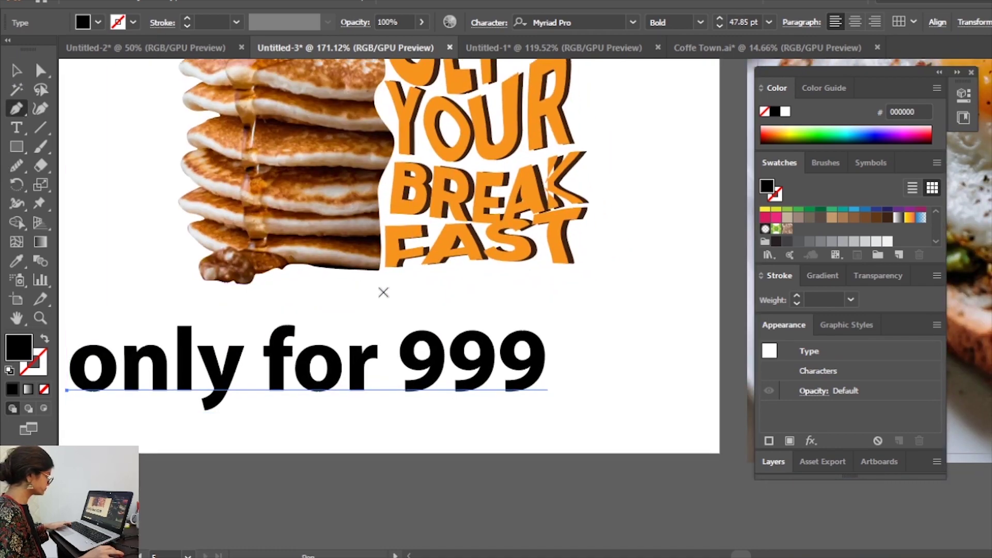
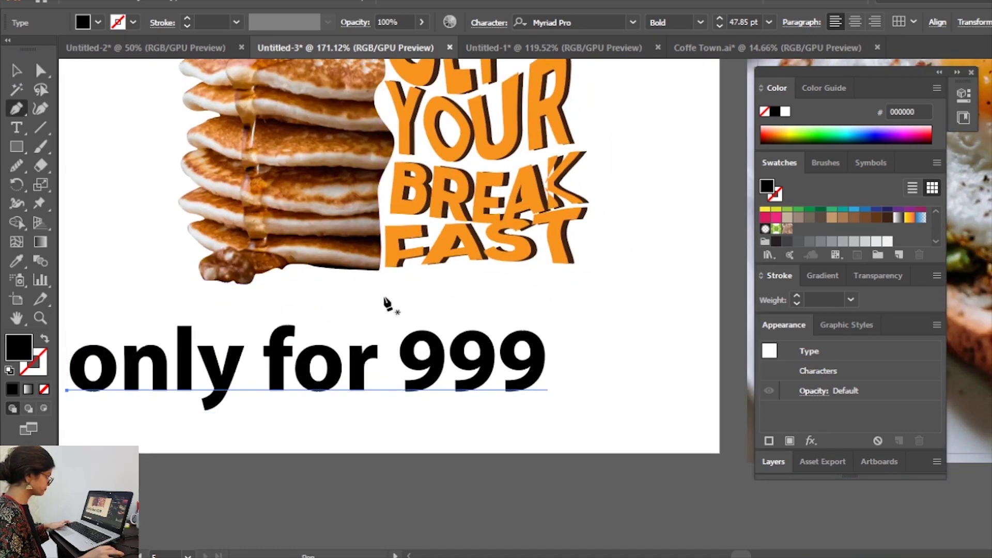
Draw a curved swoosh path under the GET YOUR BREAKFAST title with the Pen tool
click(383, 296)
drag(494, 297, 497, 287)
click(564, 282)
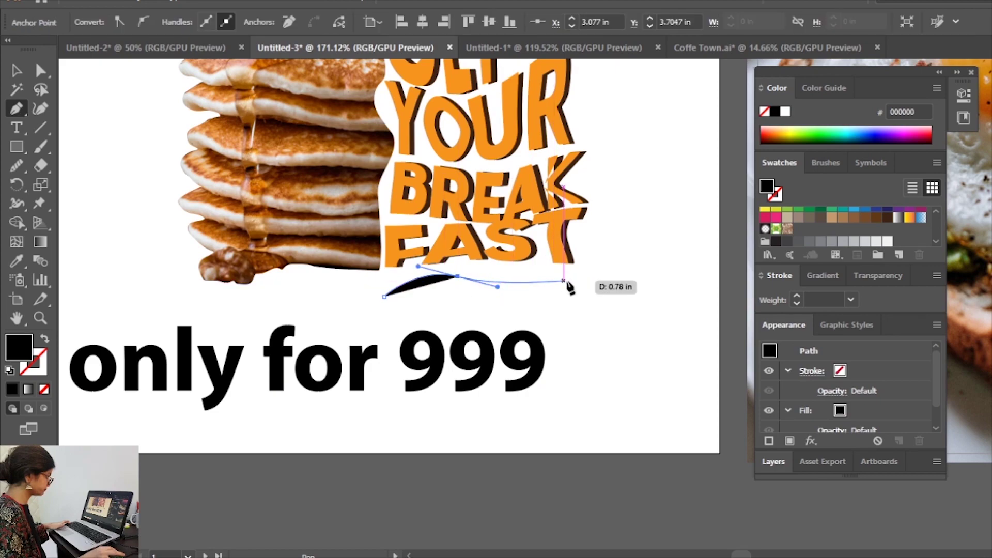
drag(596, 258, 596, 258)
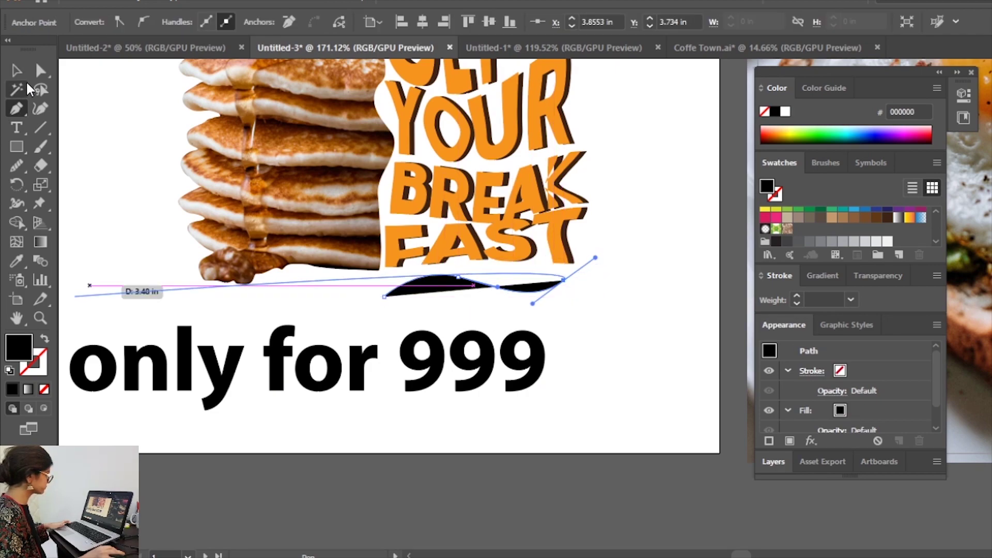
key(v)
Paste the 'only for 999' text along the swoosh and size it to 17 pt
click(267, 396)
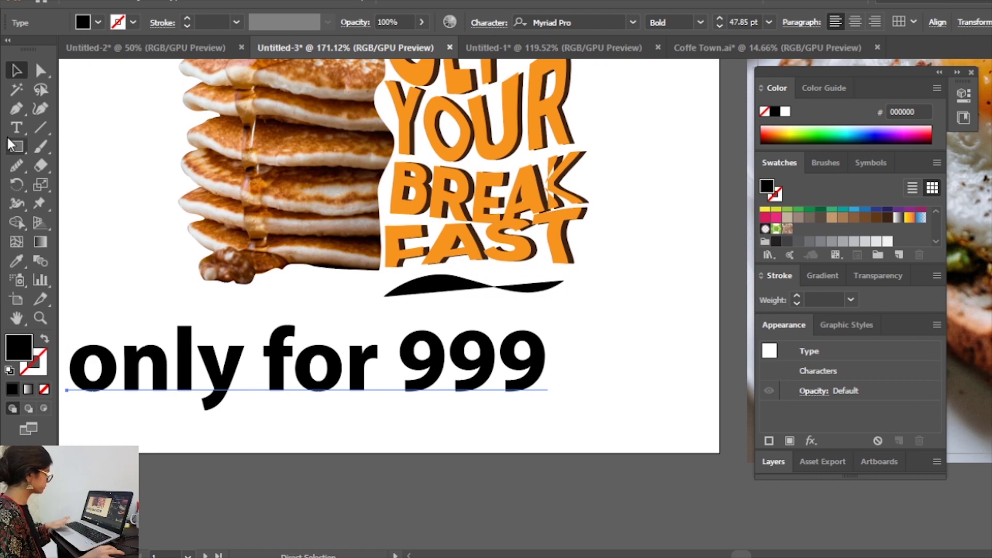
click(389, 288)
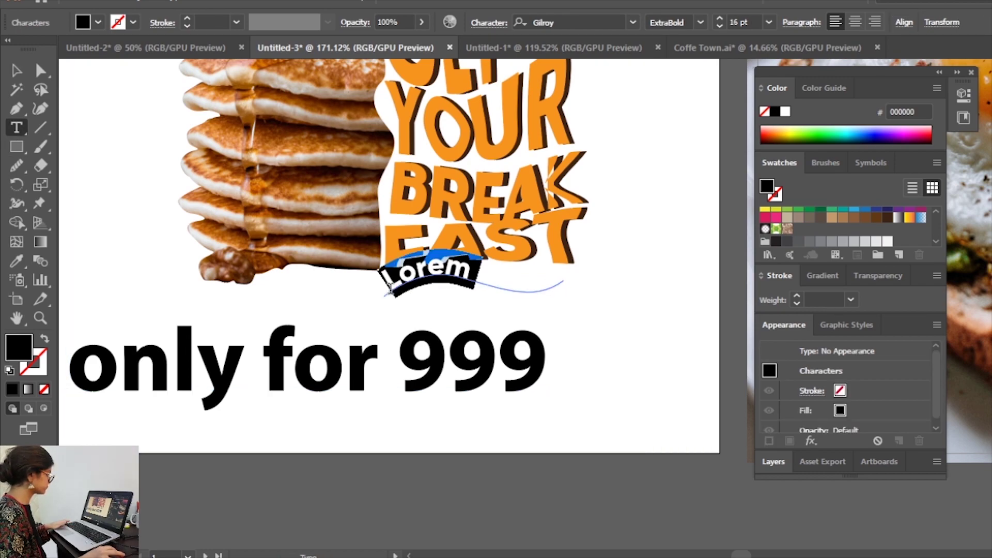
key(ctrl+v)
key(ctrl+a)
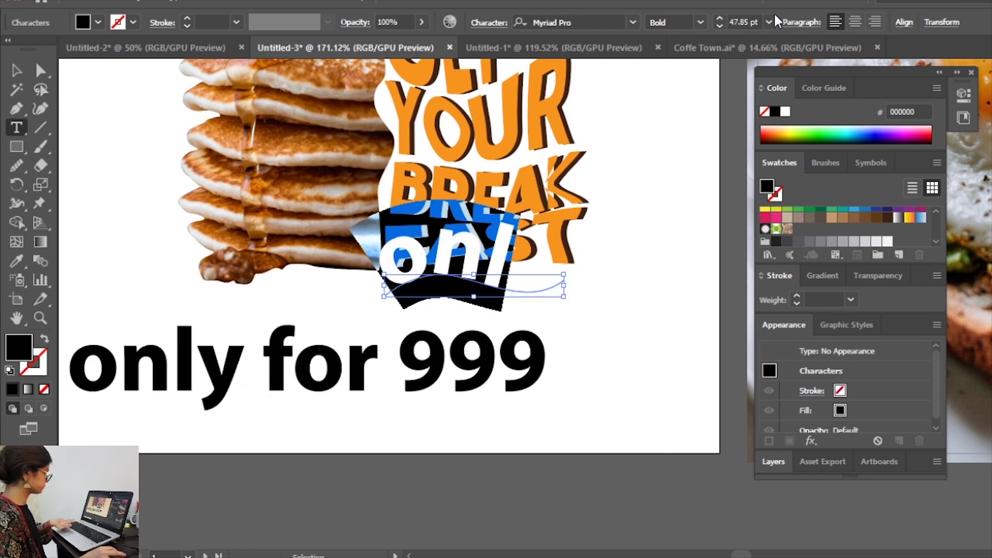
click(721, 26)
click(723, 25)
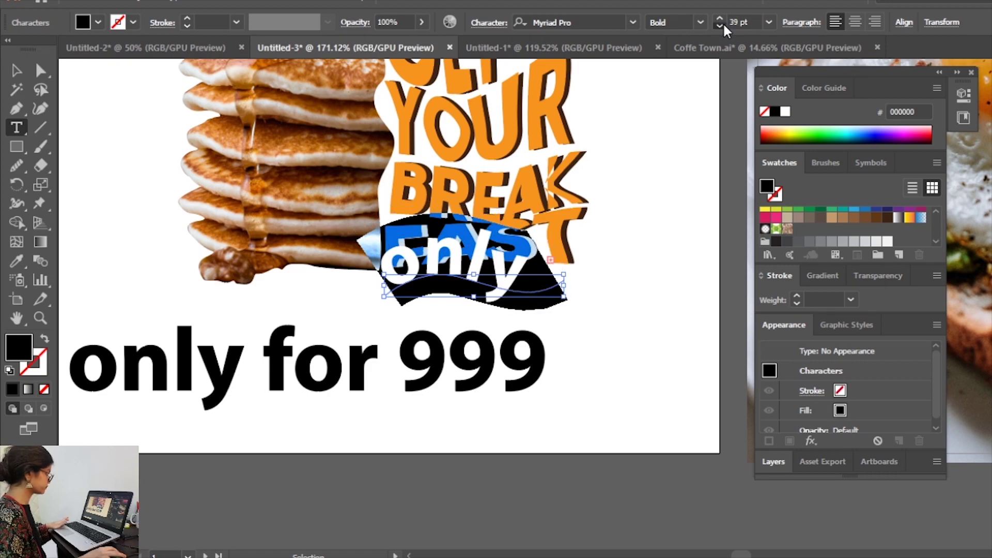
click(722, 25)
click(722, 25)
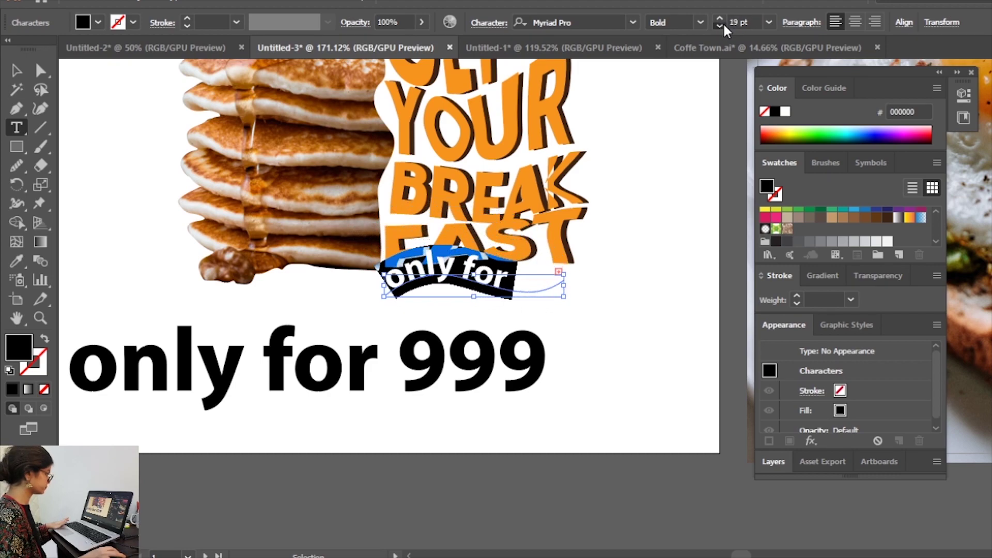
click(722, 19)
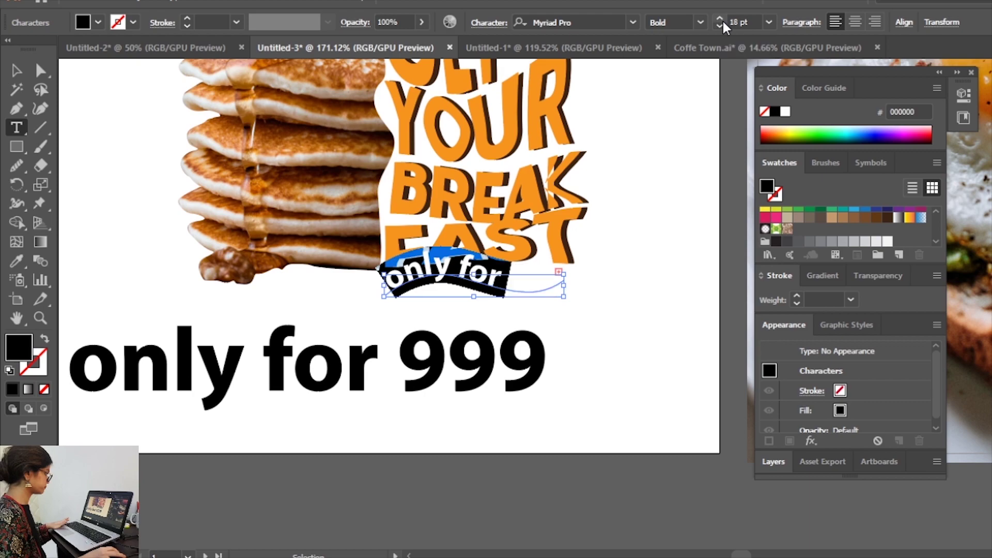
click(720, 24)
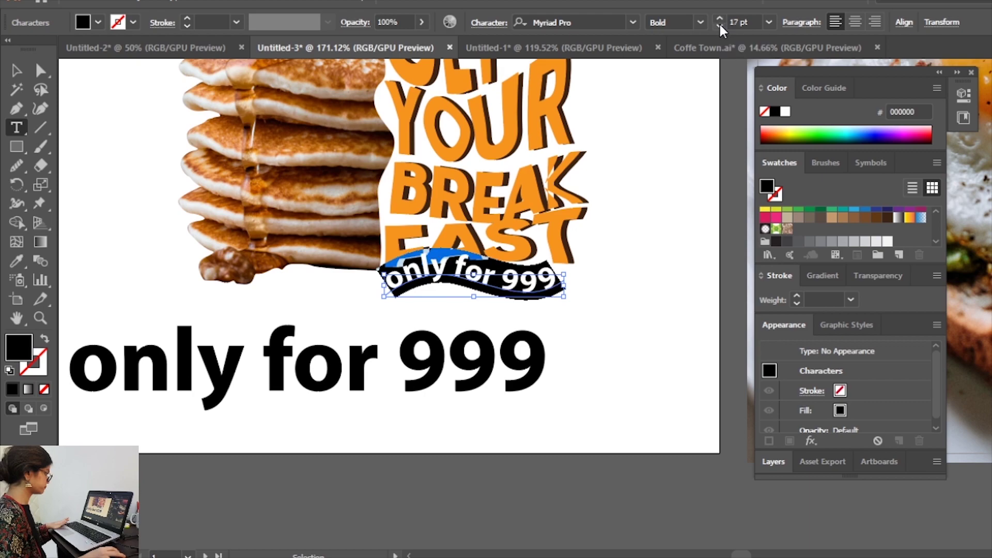
Try uppercase, then settle on Title Case for the curved tagline at 16 pt
click(175, 2)
click(428, 240)
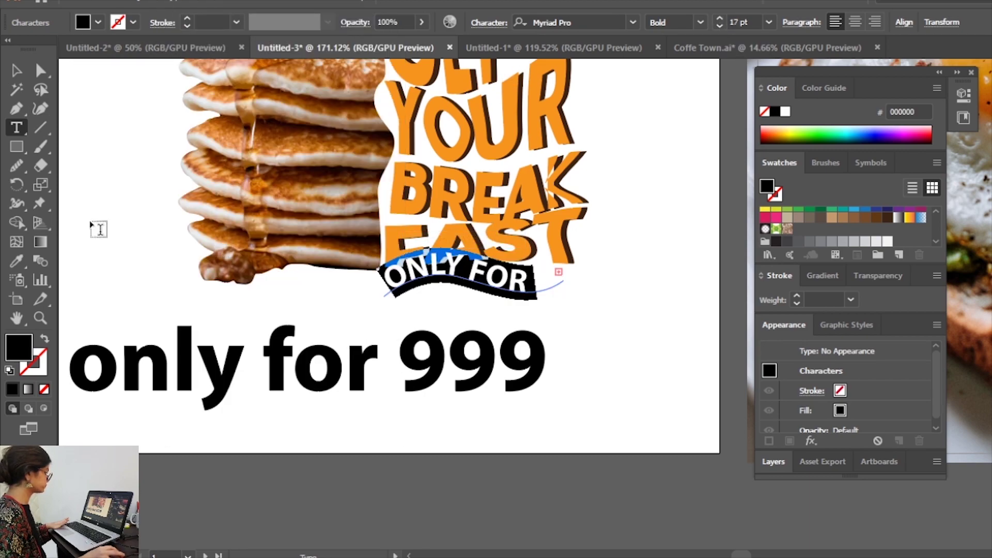
click(716, 25)
click(716, 24)
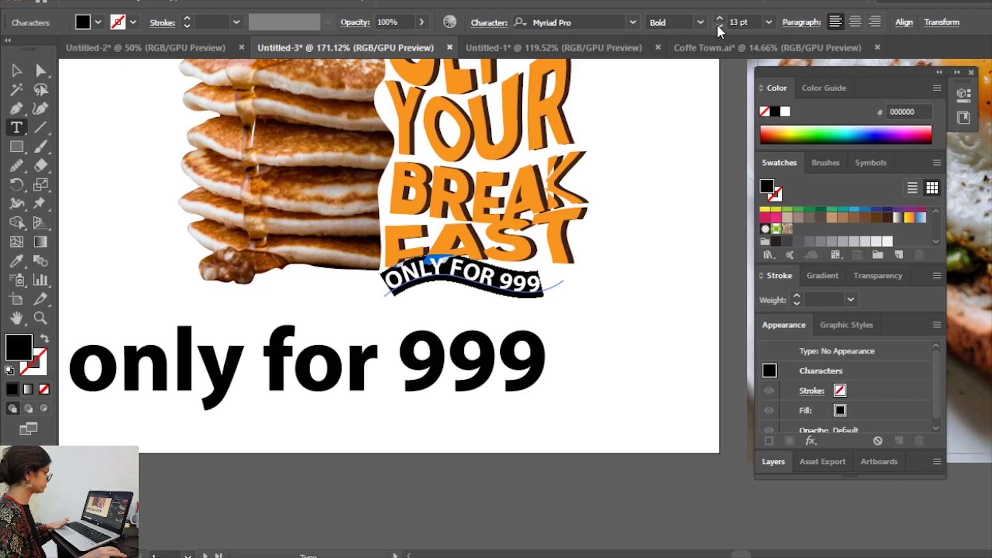
click(717, 17)
click(717, 17)
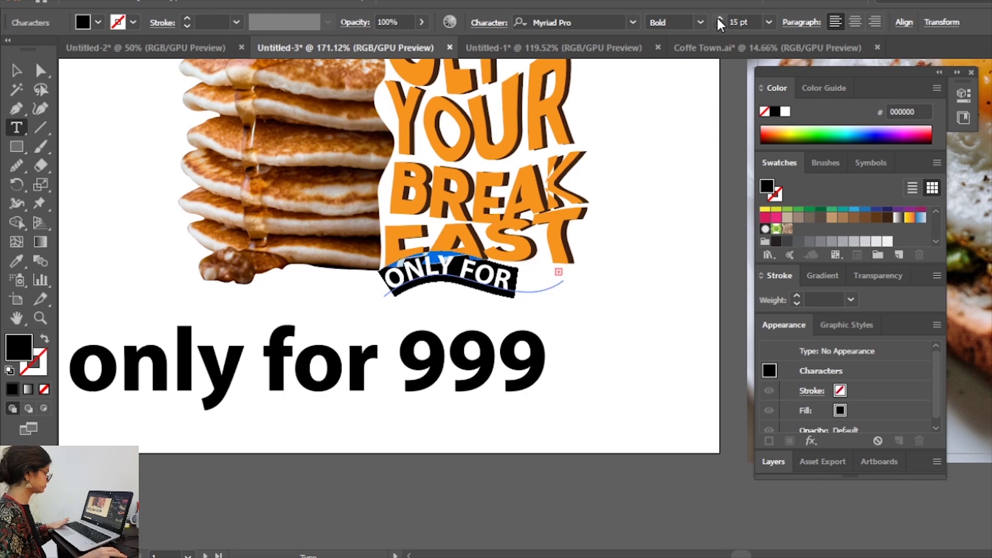
click(717, 23)
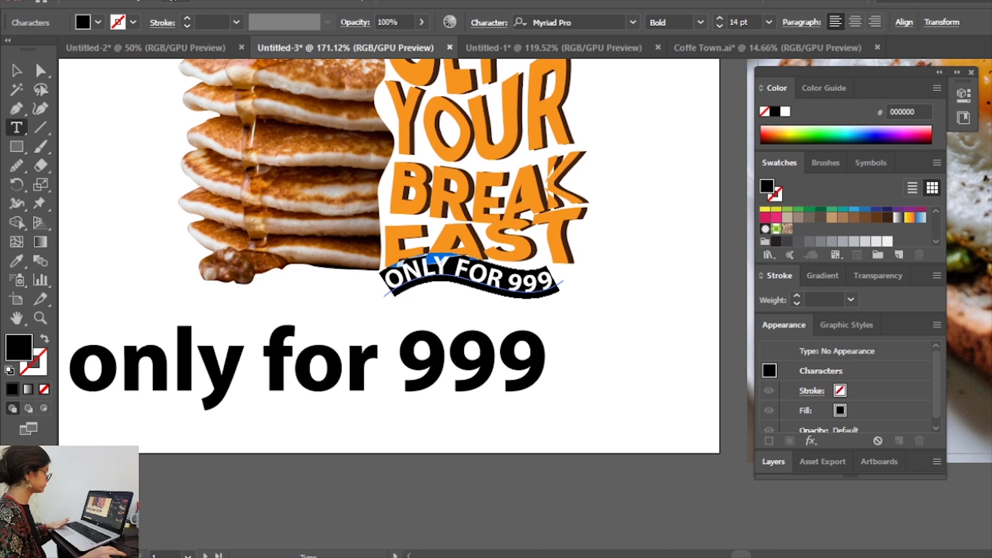
click(176, 3)
mouse_move(215, 240)
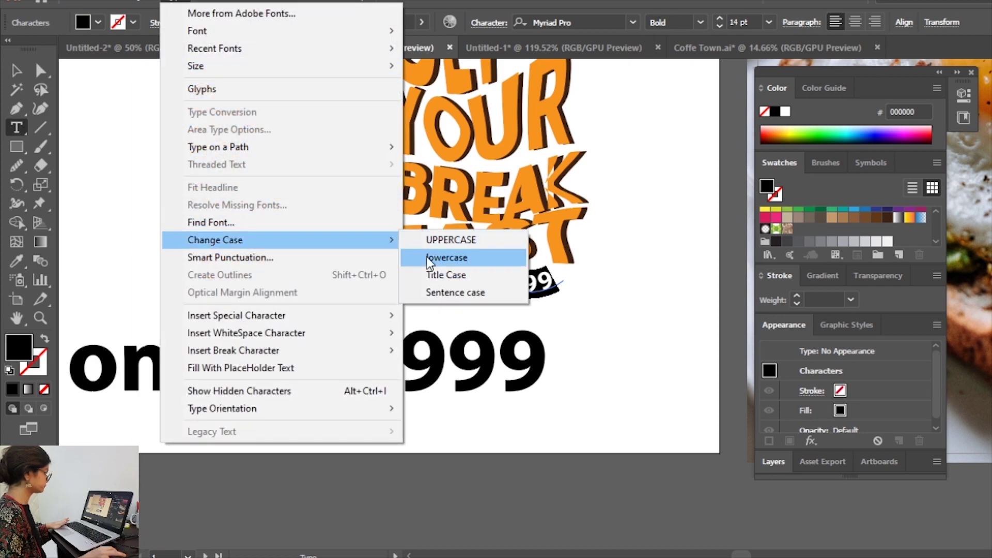
click(432, 274)
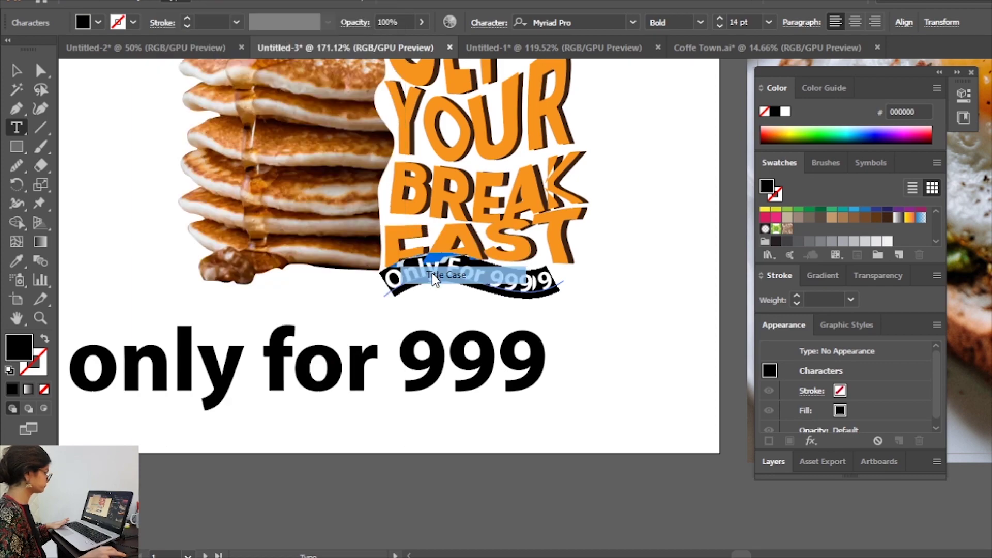
click(719, 18)
click(719, 18)
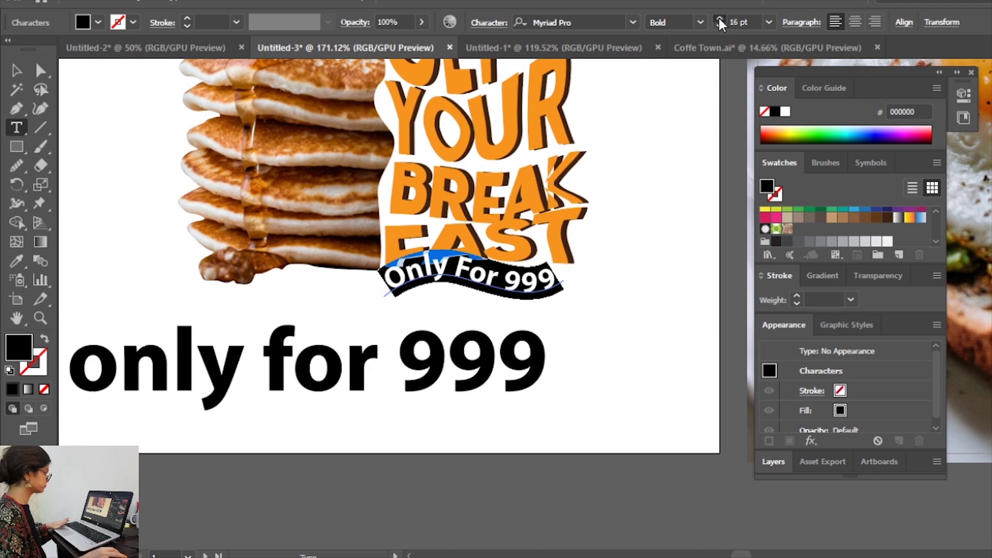
click(718, 19)
click(719, 26)
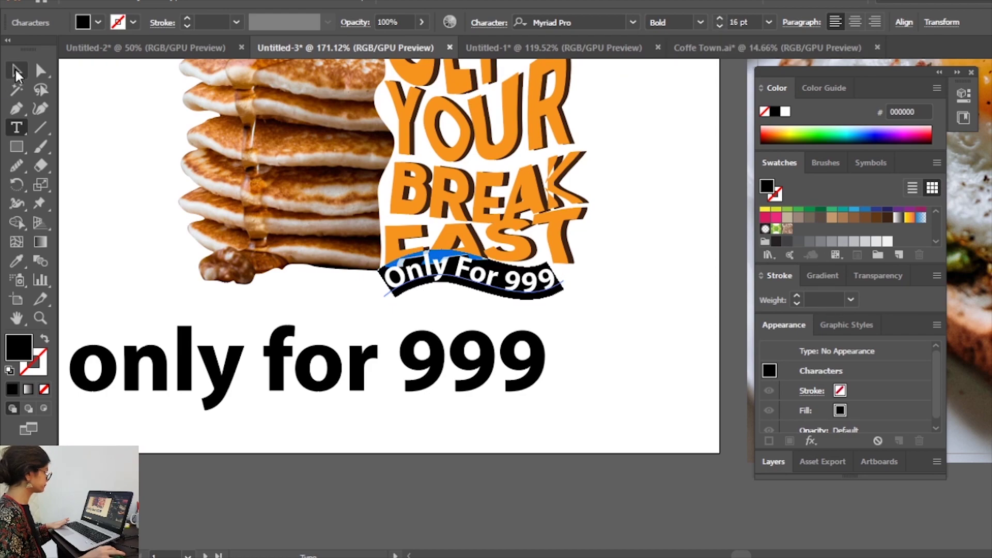
Shift the curved tagline lower, then move and delete the Only For 999 tagline
click(16, 75)
mouse_move(527, 291)
mouse_down()
mouse_move(527, 300)
mouse_move(597, 297)
mouse_up()
click(627, 317)
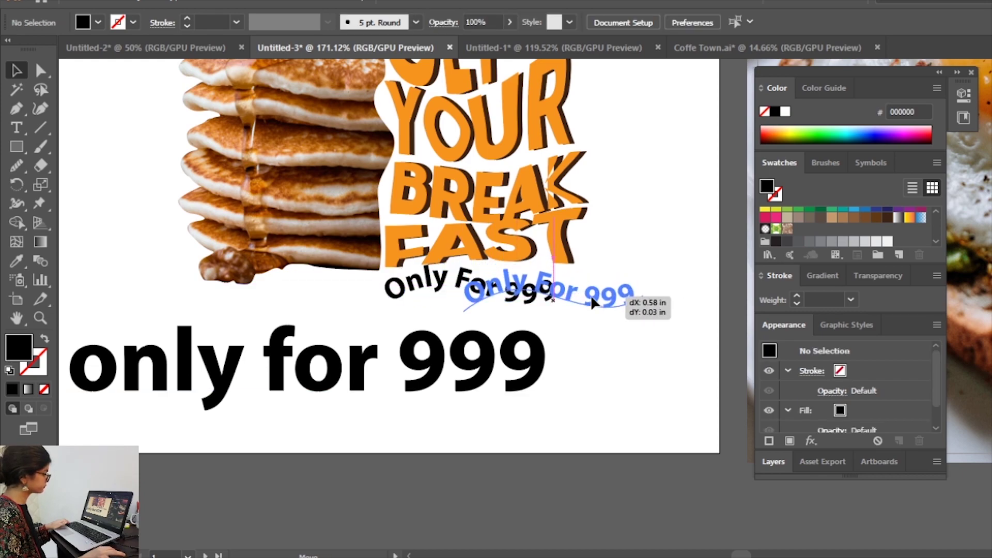
click(661, 404)
drag(660, 404, 628, 506)
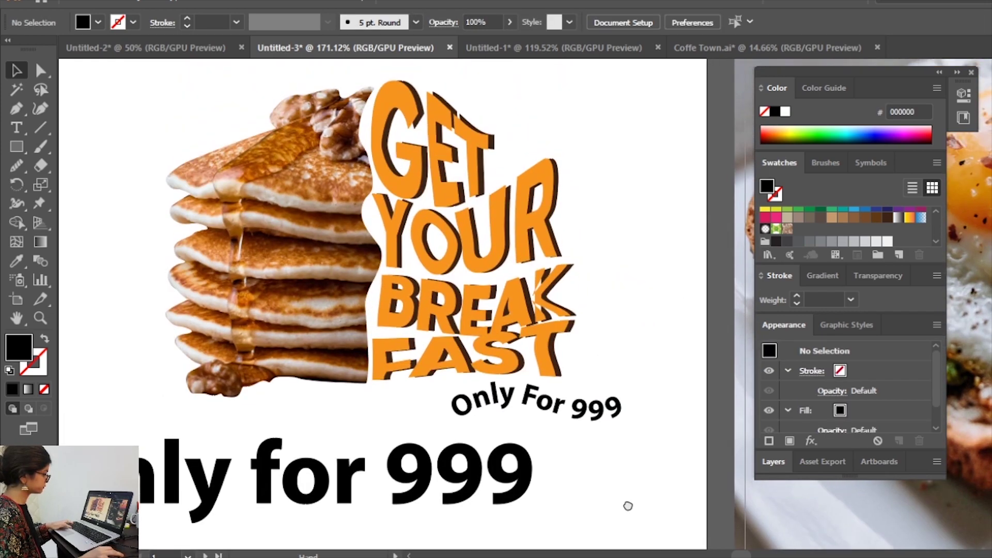
click(595, 413)
key(Delete)
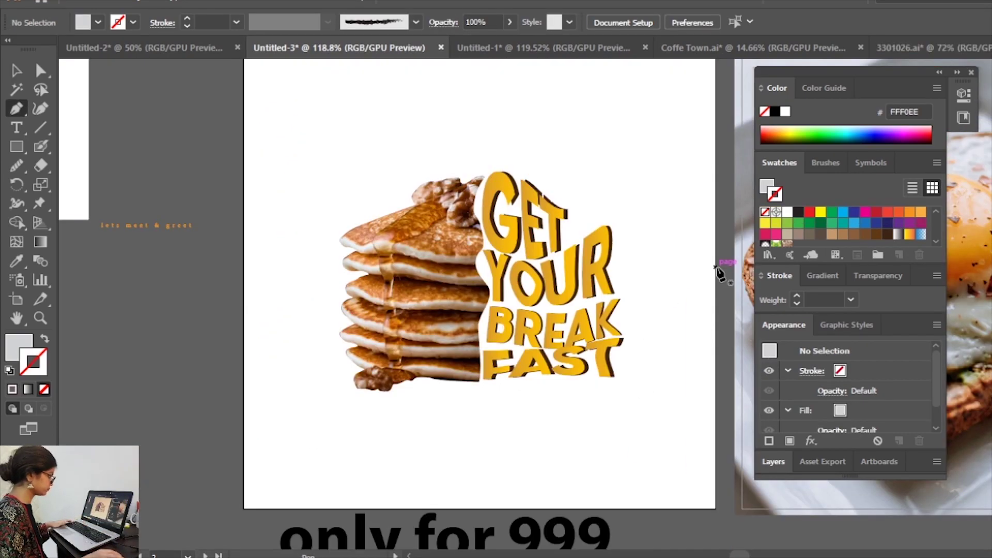
Draw a closed wavy shape filling the poster's bottom-right corner
click(715, 268)
drag(654, 357, 597, 391)
drag(553, 417, 475, 394)
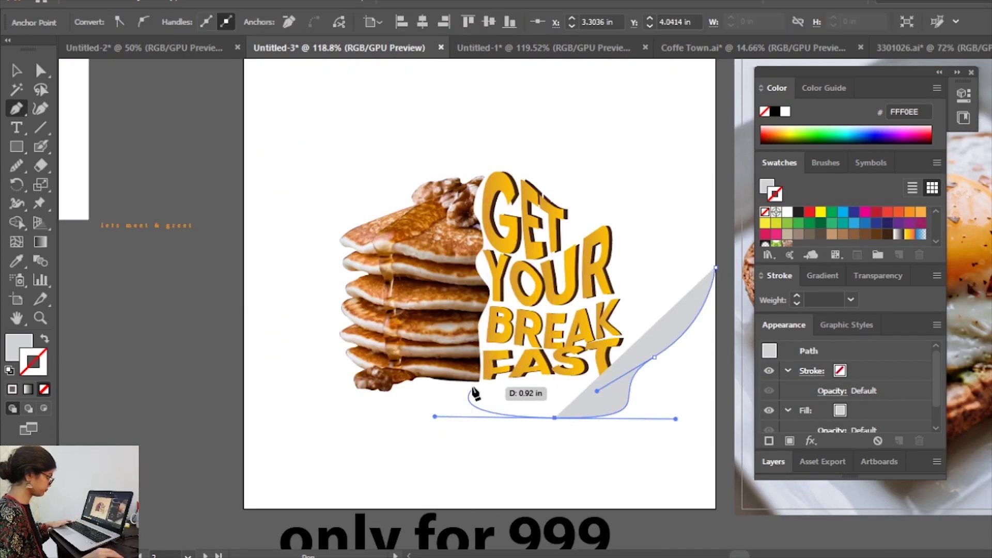
click(486, 509)
click(715, 509)
click(716, 268)
Reshape the bottom-right shape's curve anchors near FAST and smooth it
key(a)
drag(702, 346, 650, 342)
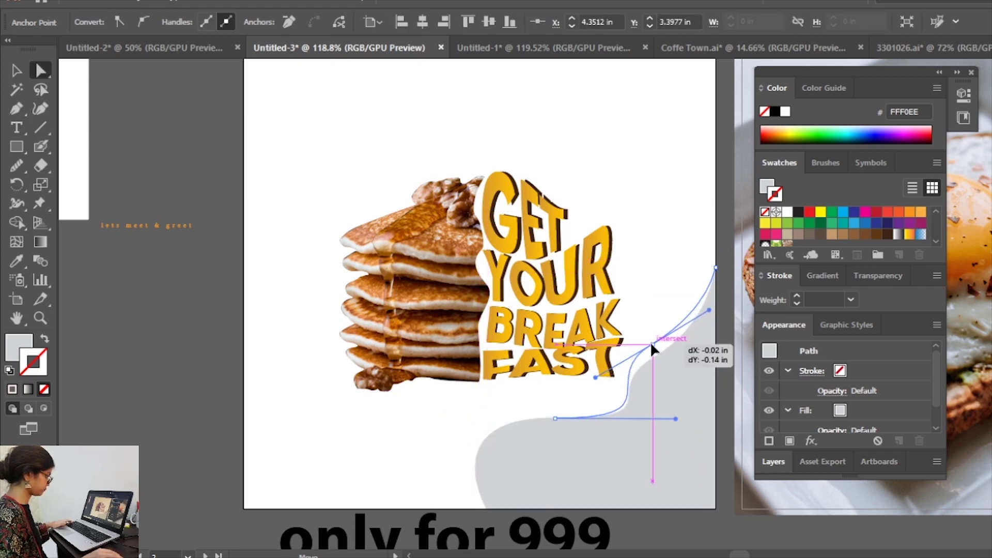
drag(554, 417, 556, 391)
drag(677, 399, 672, 422)
click(649, 250)
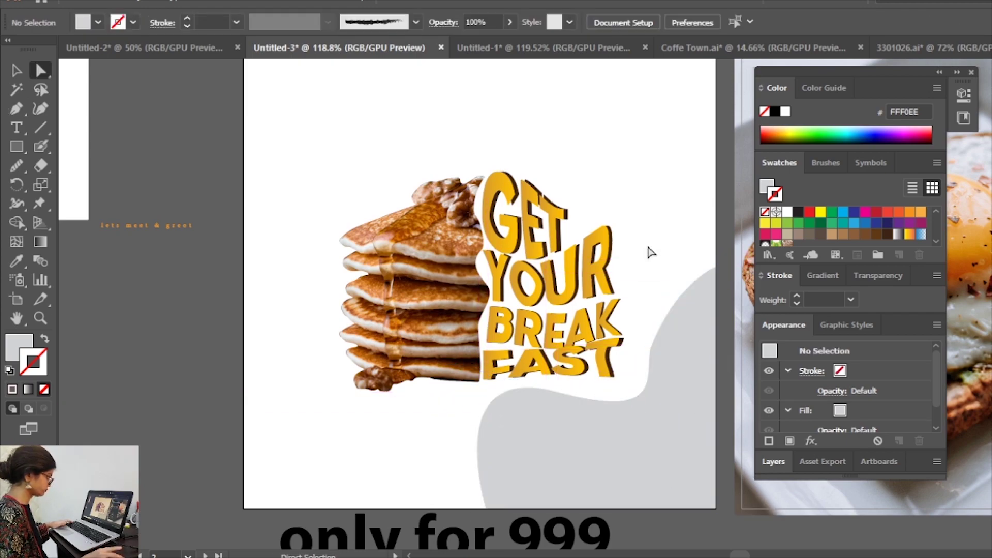
click(647, 381)
drag(556, 392, 557, 410)
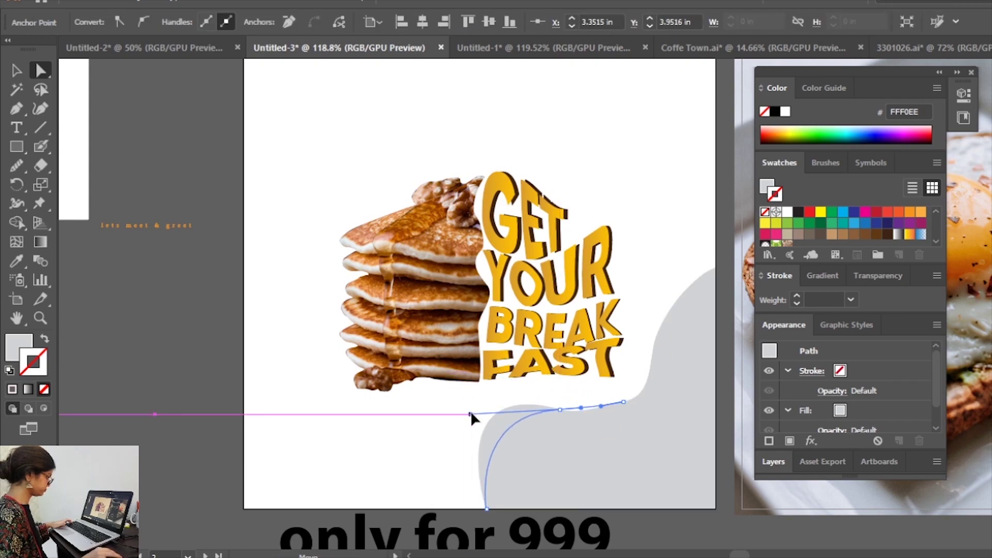
key(v)
click(391, 450)
click(670, 332)
key(n)
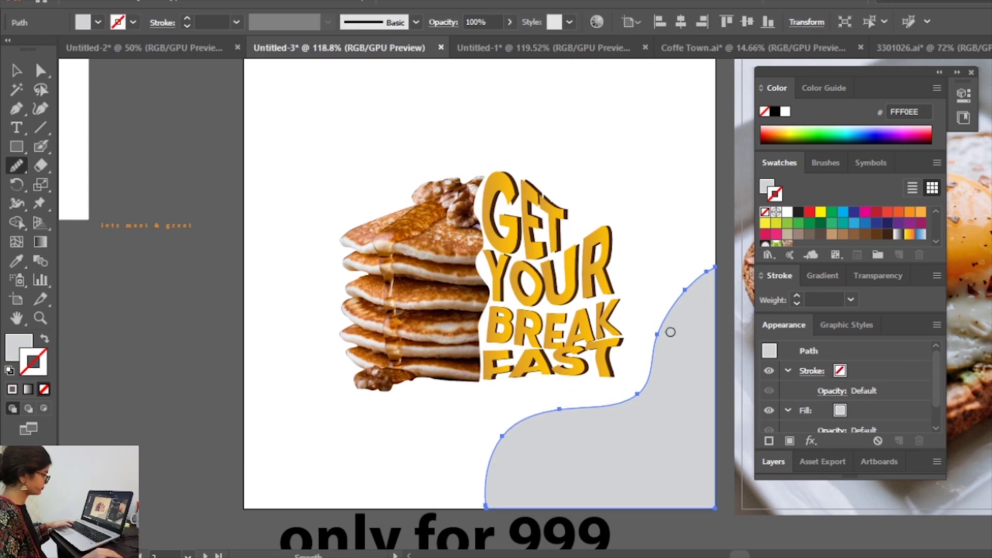
scroll(439, 416, up, 2)
Draw a first wavy shape in the top-left corner above the pancakes
key(p)
click(247, 81)
click(460, 81)
drag(430, 197, 350, 269)
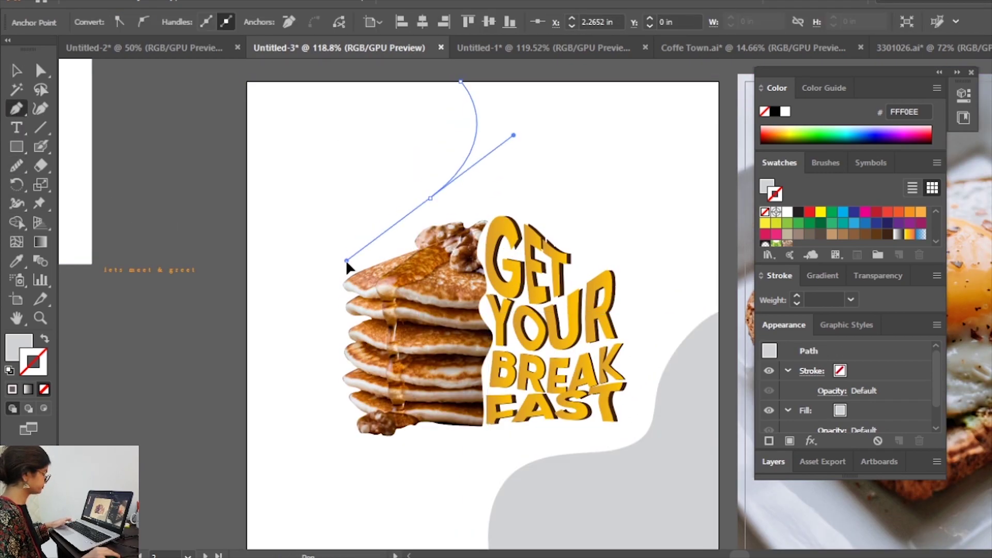
mouse_move(315, 340)
mouse_down()
mouse_move(336, 476)
mouse_move(328, 454)
mouse_up()
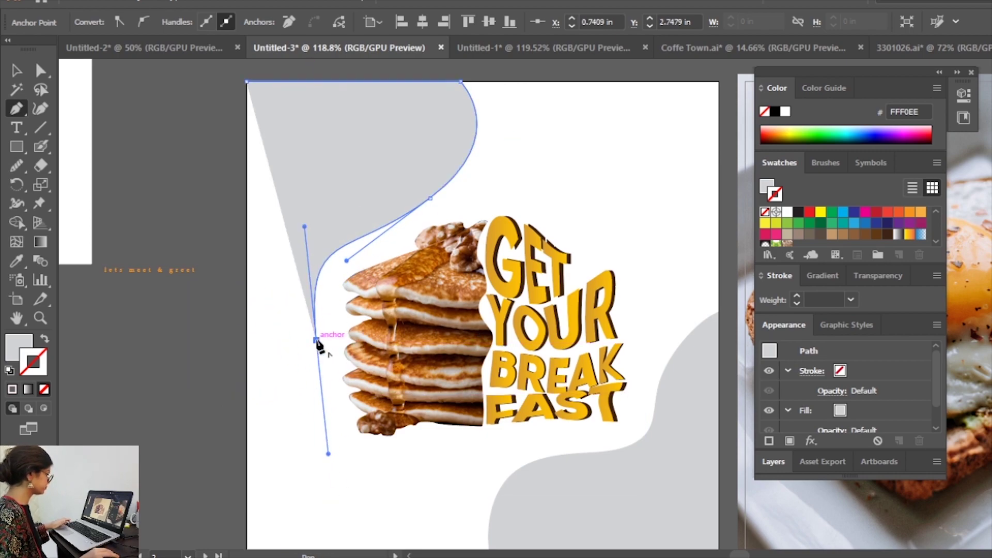
key(ctrl+z)
drag(336, 250, 316, 287)
drag(247, 295, 226, 256)
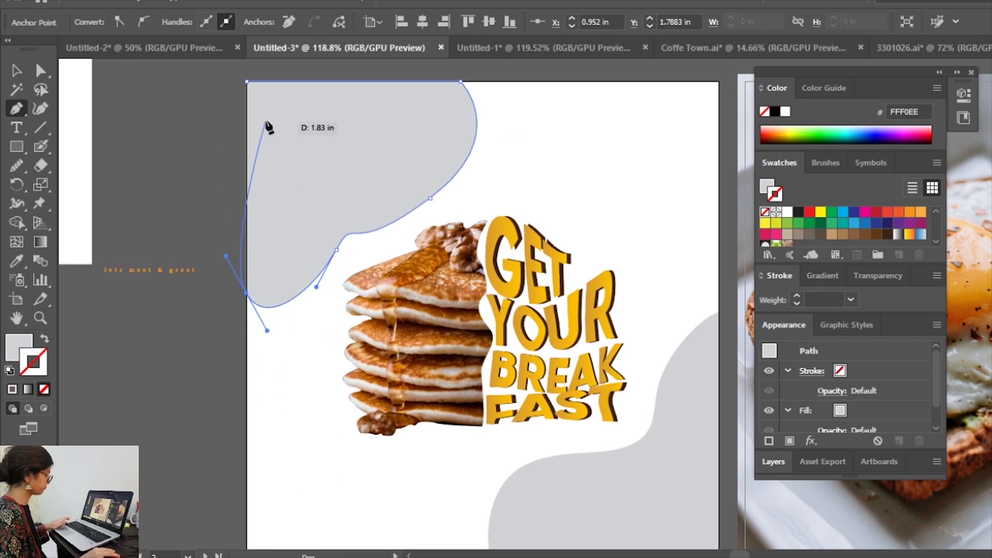
ctrl+click(248, 298)
key(n)
key(v)
key(ctrl+shift+a)
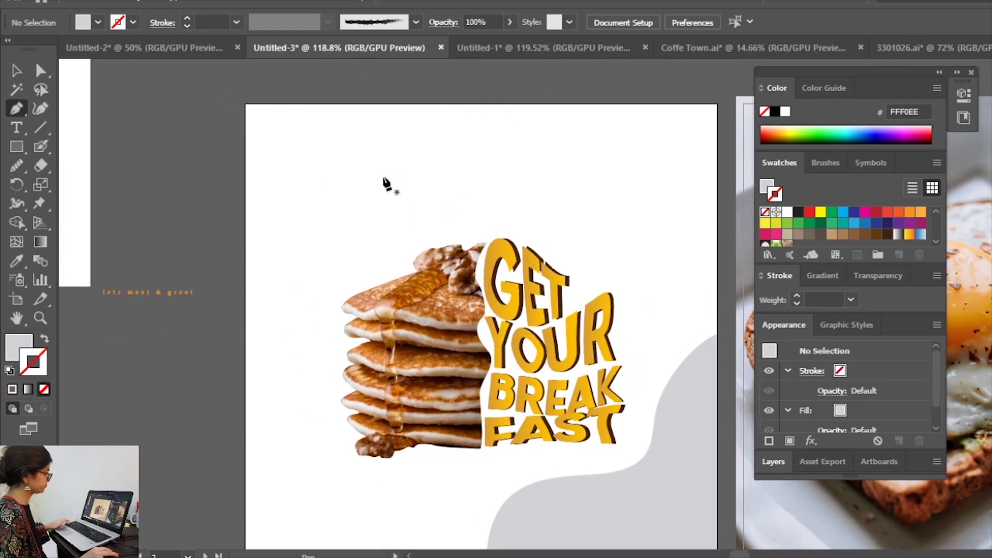
Redraw the top-left corner shape with a curved edge down the left side and smooth it
drag(360, 183, 354, 225)
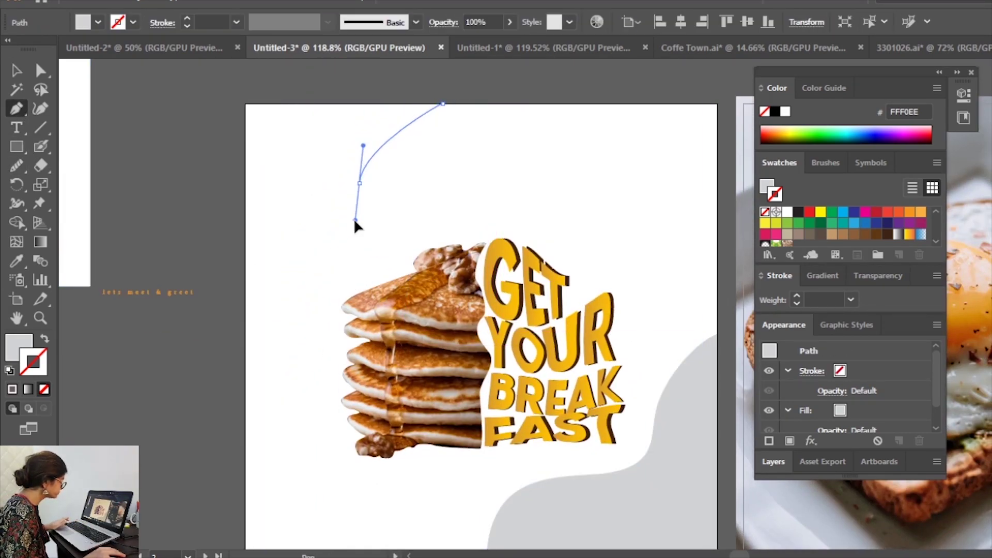
drag(332, 267, 298, 279)
drag(246, 309, 274, 351)
click(246, 103)
click(442, 103)
key(n)
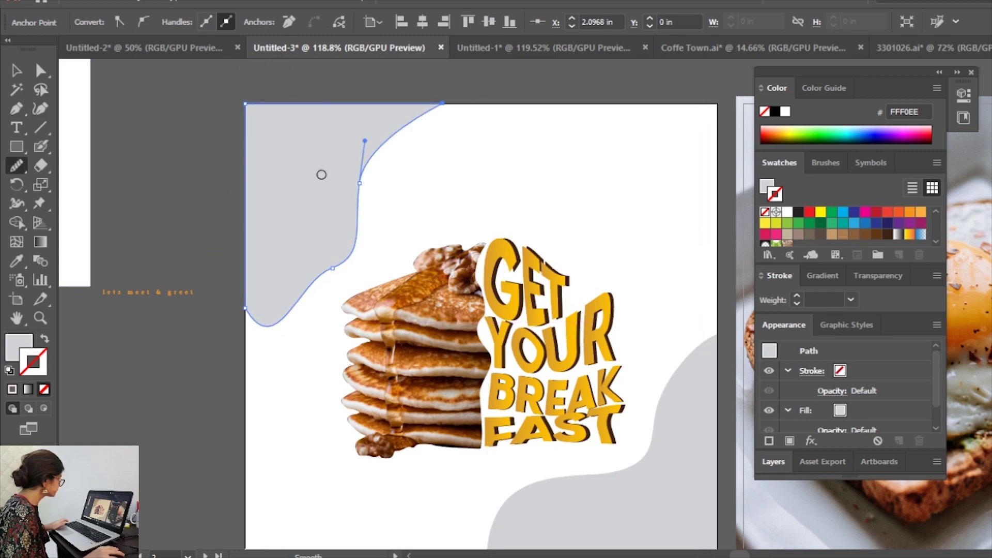
drag(321, 173, 359, 241)
Stretch the top-left shape's top edge rightward, smooth its wobble, and select both corner blobs
key(a)
drag(283, 318, 301, 315)
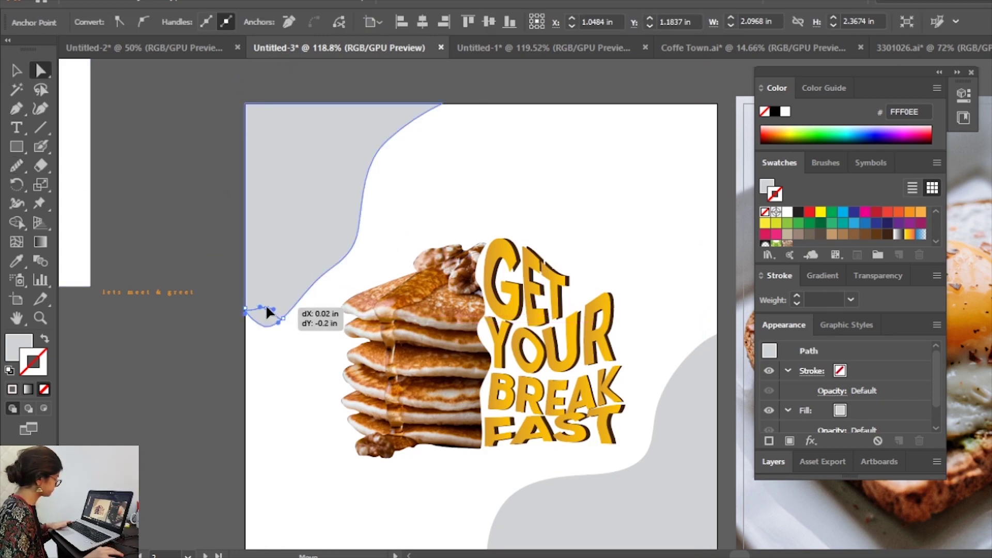
click(179, 195)
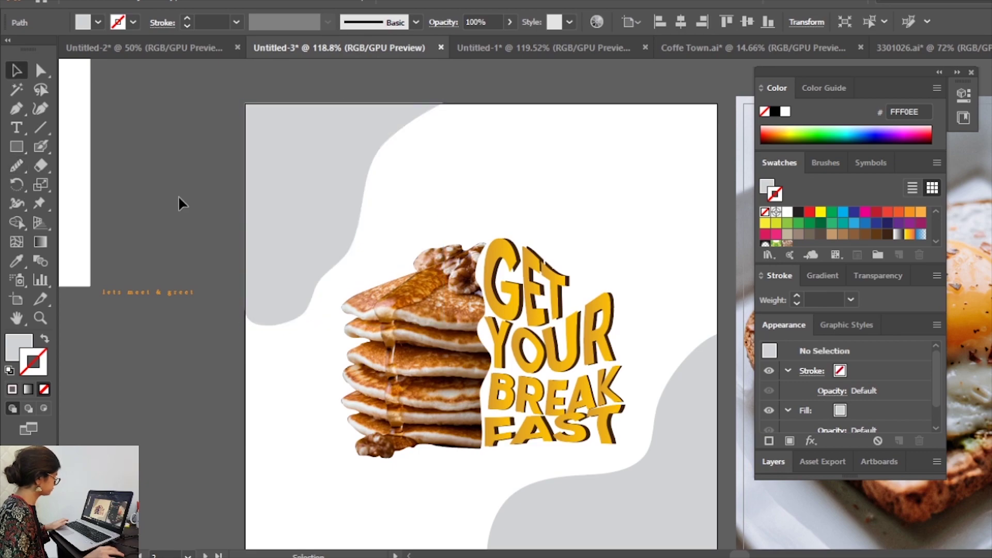
mouse_move(443, 106)
mouse_down()
mouse_move(471, 117)
mouse_move(519, 105)
mouse_move(502, 166)
mouse_up()
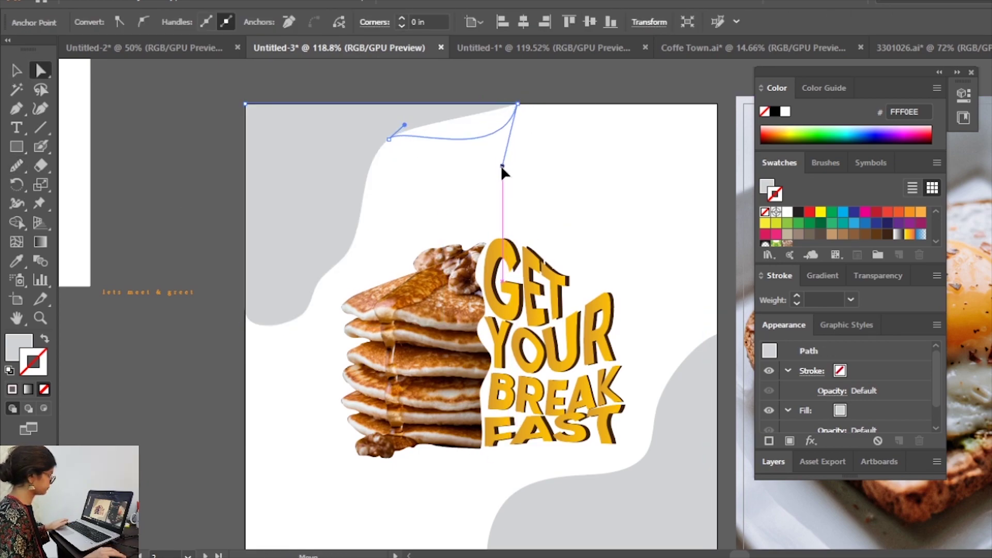
drag(389, 153, 392, 164)
key(n)
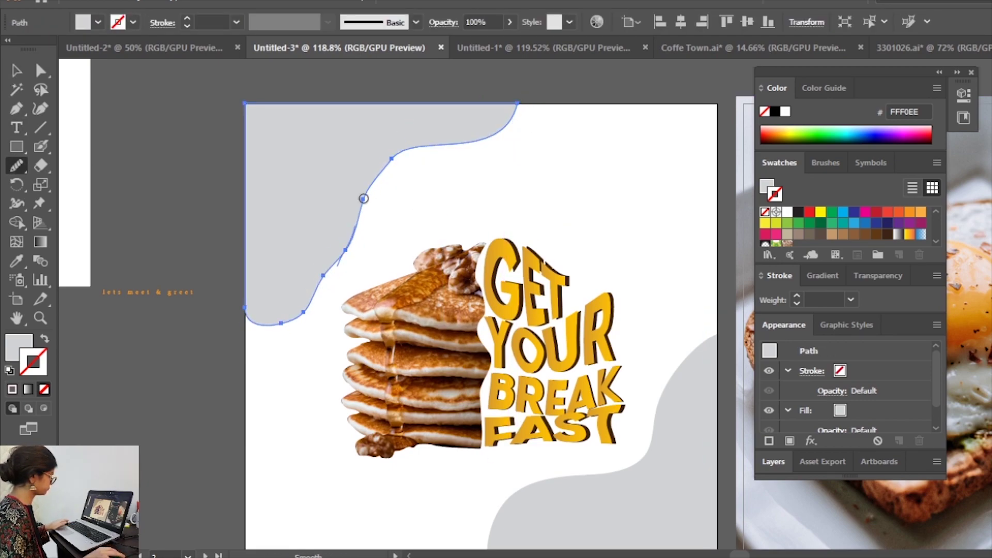
drag(364, 199, 336, 191)
key(v)
shift+click(676, 491)
key(period)
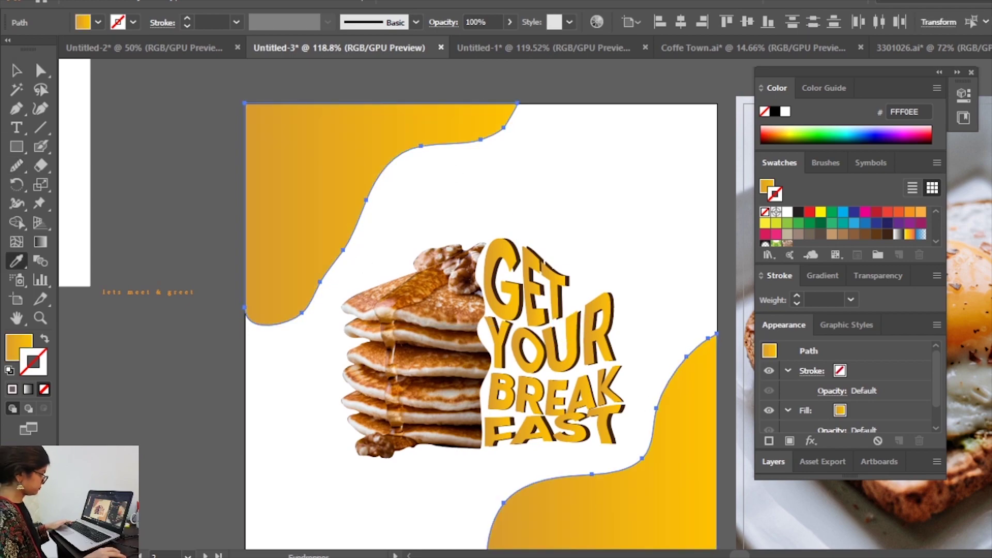
drag(296, 222, 281, 222)
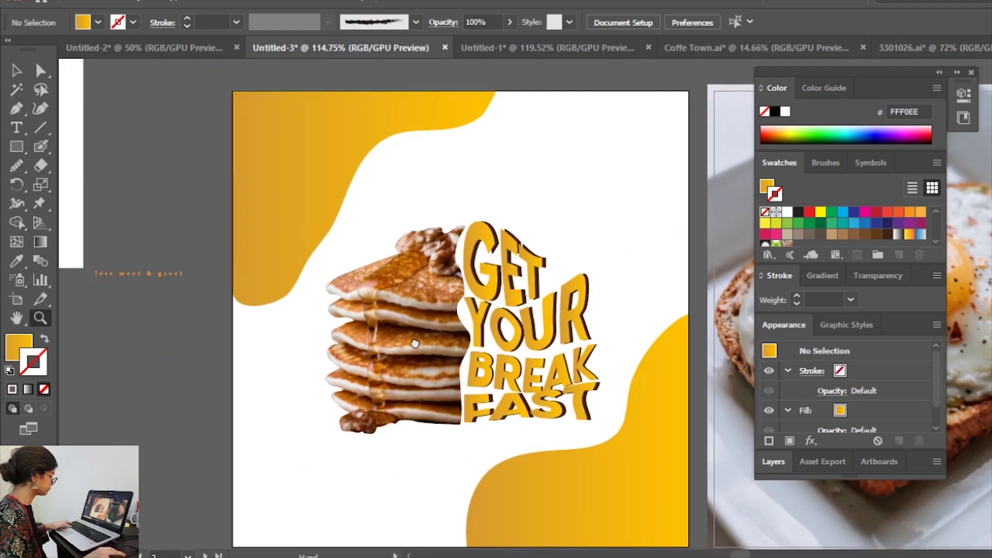
key(v)
click(367, 482)
click(261, 259)
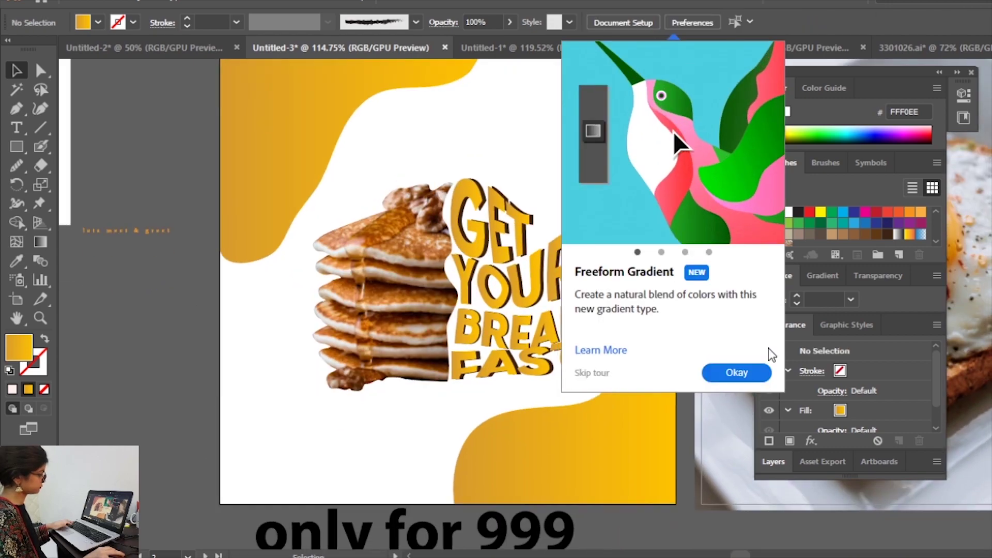
click(915, 424)
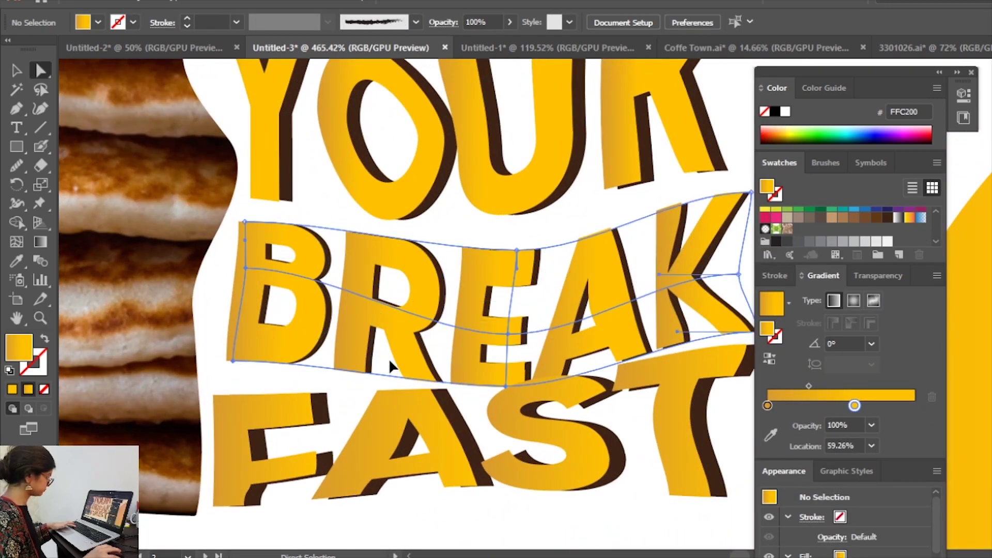
click(409, 330)
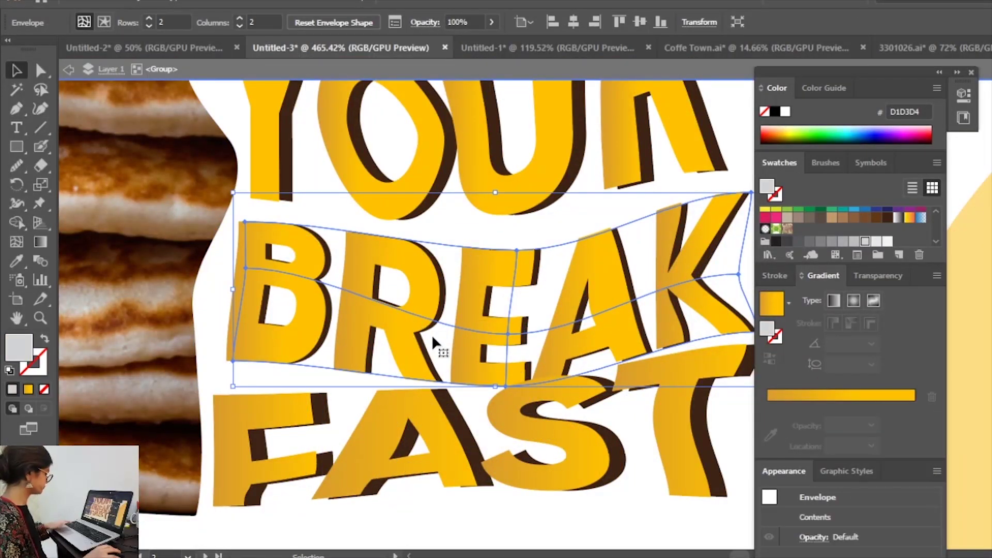
double_click(496, 524)
key(ctrl+1)
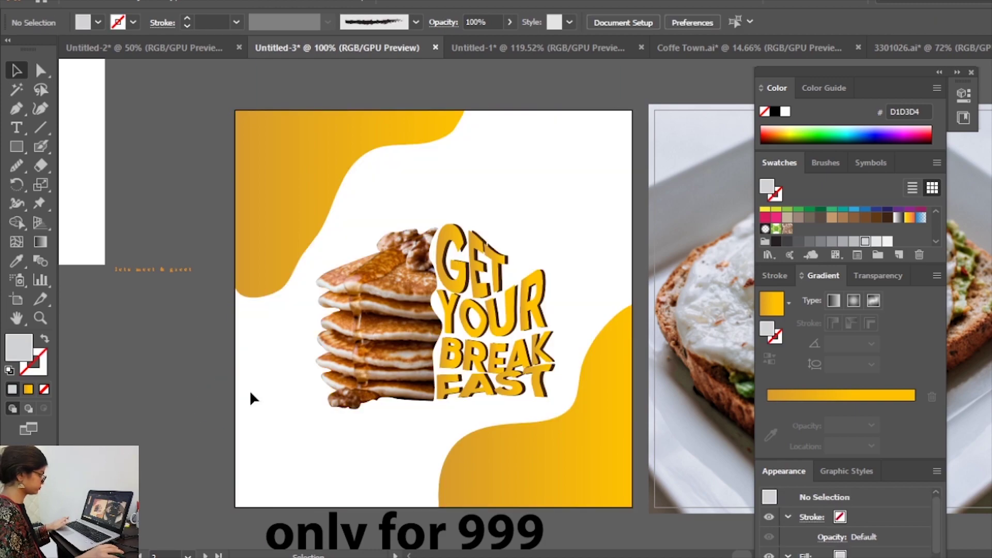
Nudge an edge anchor of the bottom-right yellow blob beside FAST, then ready the Smooth tool
click(559, 458)
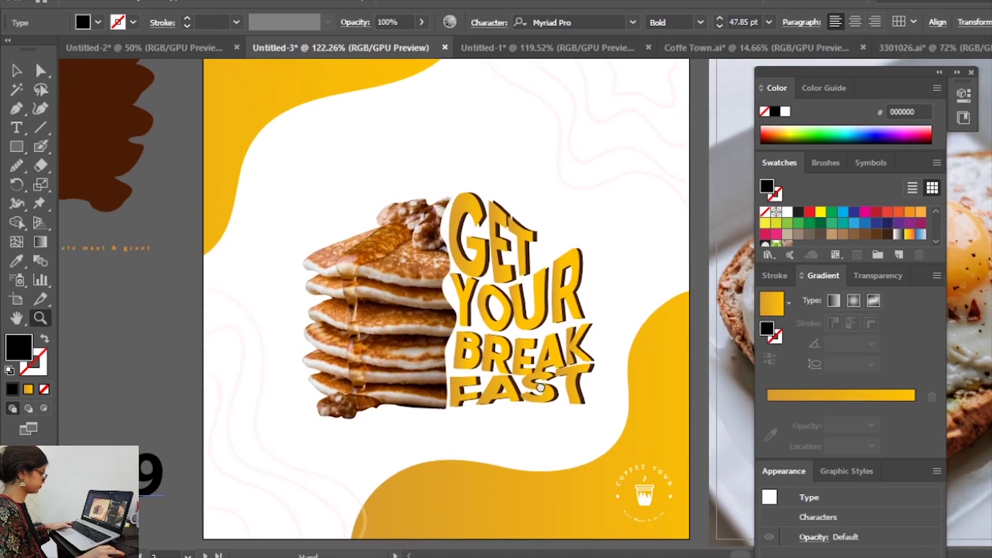
key(a)
click(630, 323)
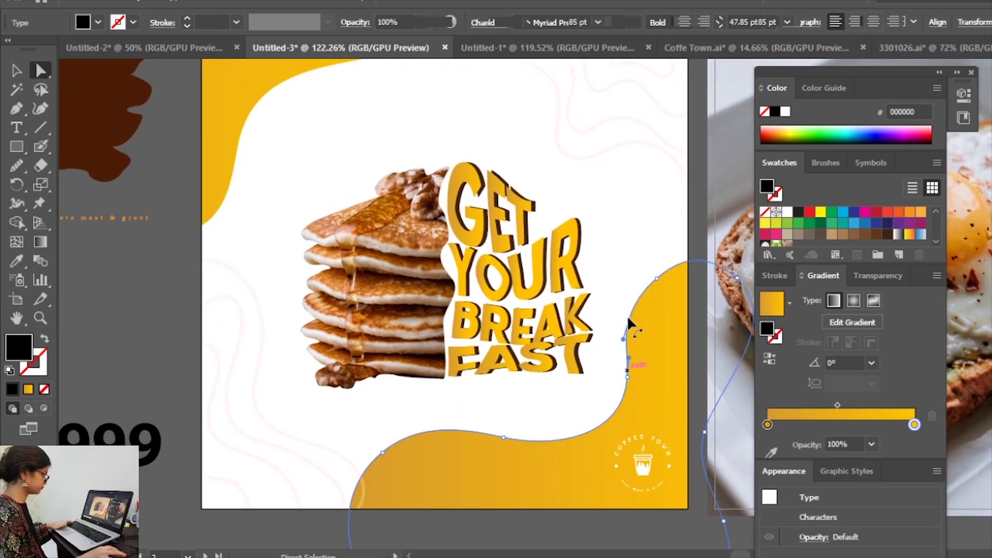
drag(631, 321, 628, 314)
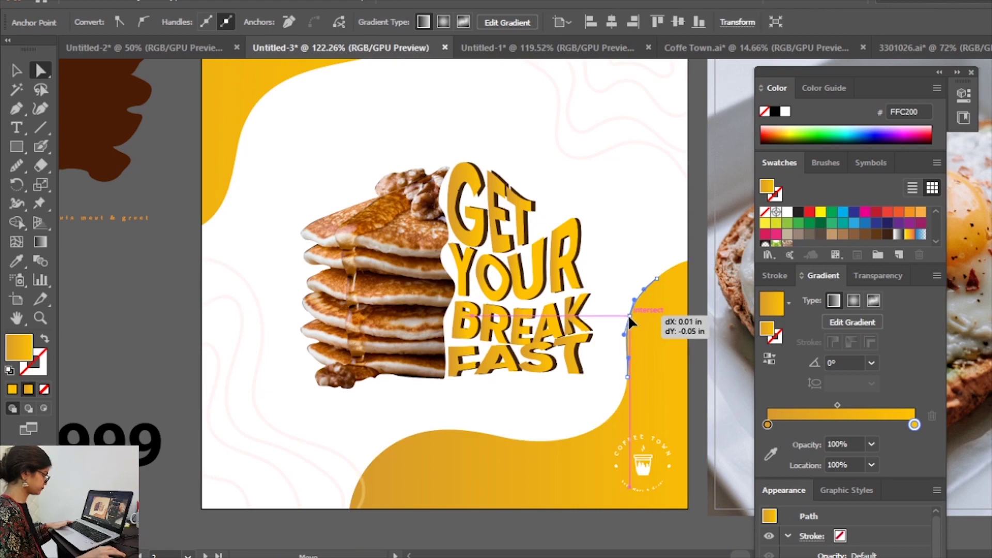
click(650, 275)
click(638, 375)
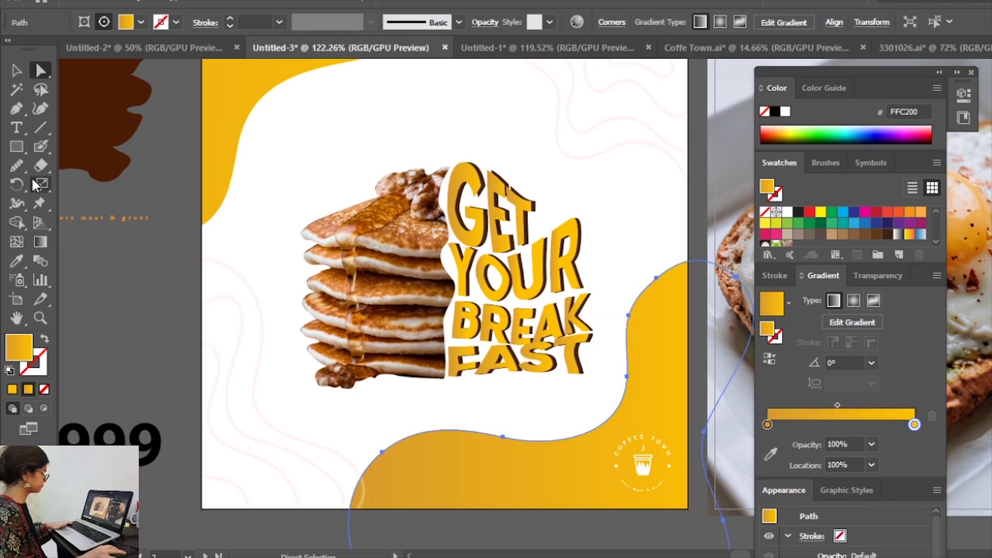
click(20, 170)
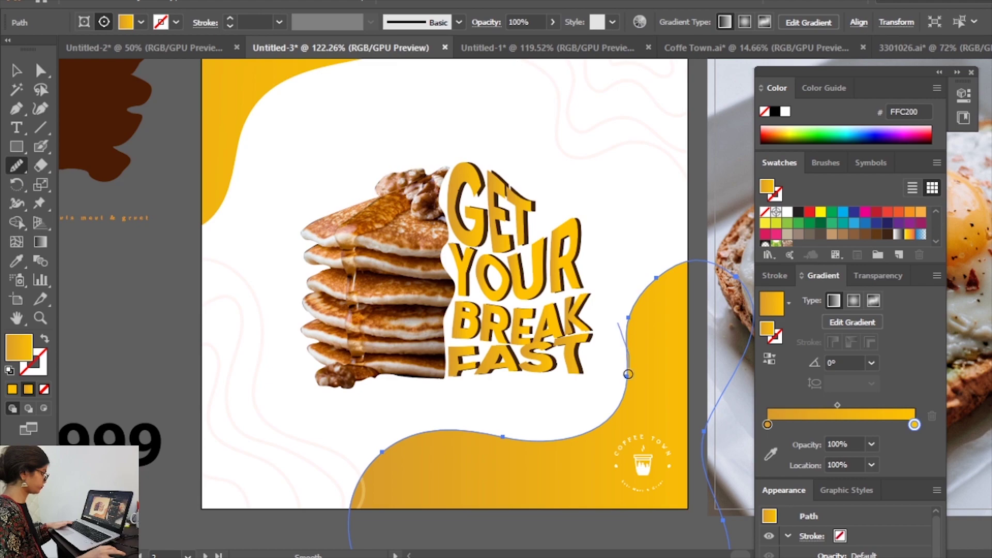
Eyedropper the brown colour from the artwork onto the Coffee Town logo
click(23, 75)
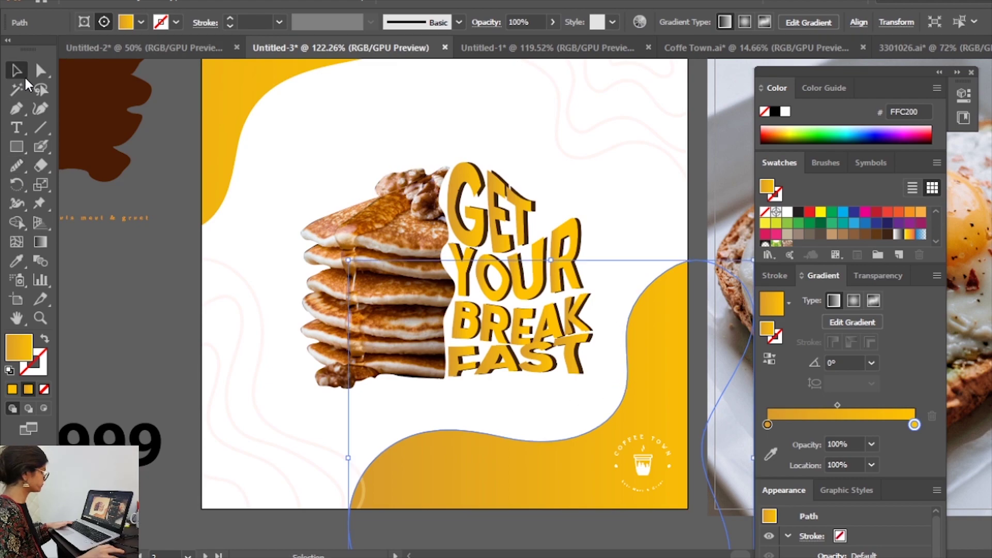
click(643, 467)
key(u)
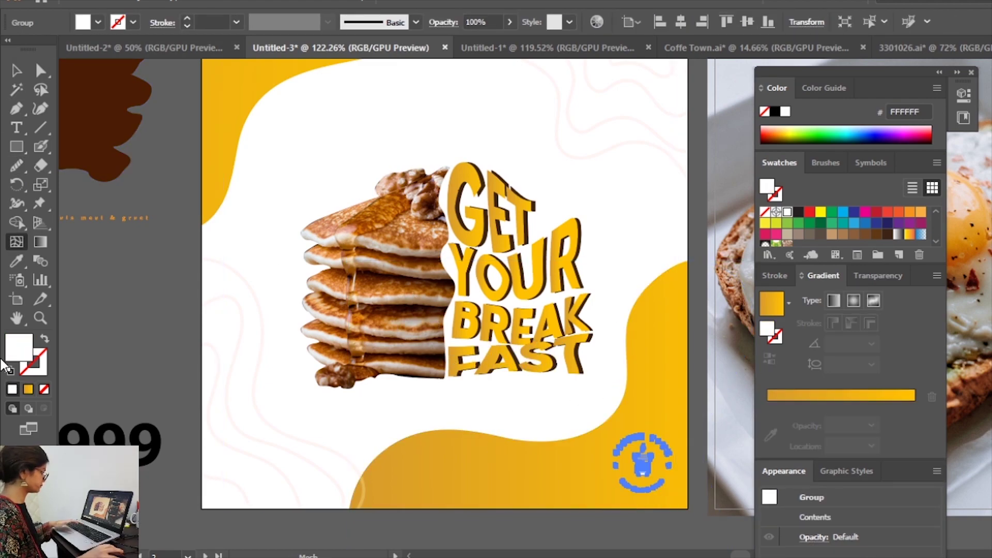
click(99, 91)
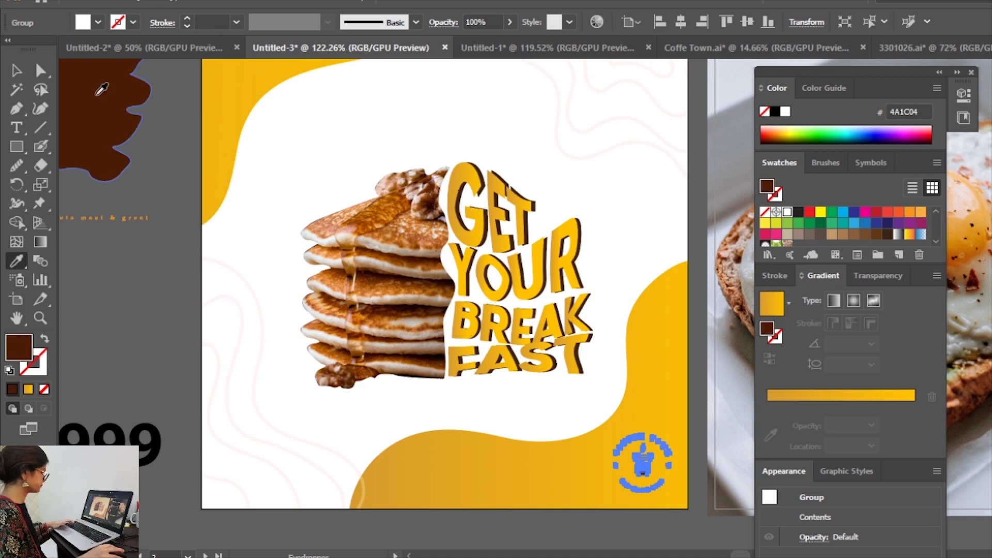
key(v)
click(100, 290)
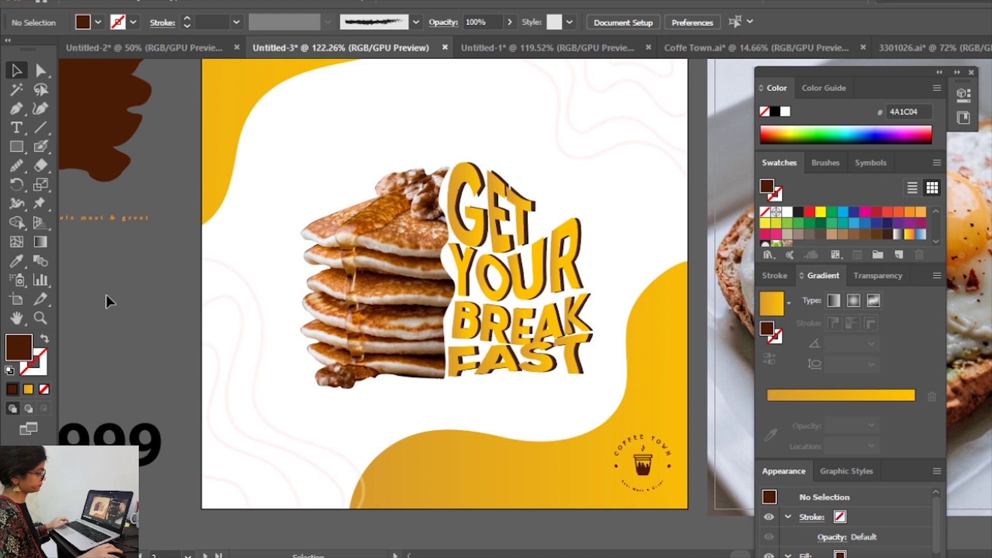
Set the logo's fill to a darker brown, 4A1C04, in the Color Picker
click(654, 469)
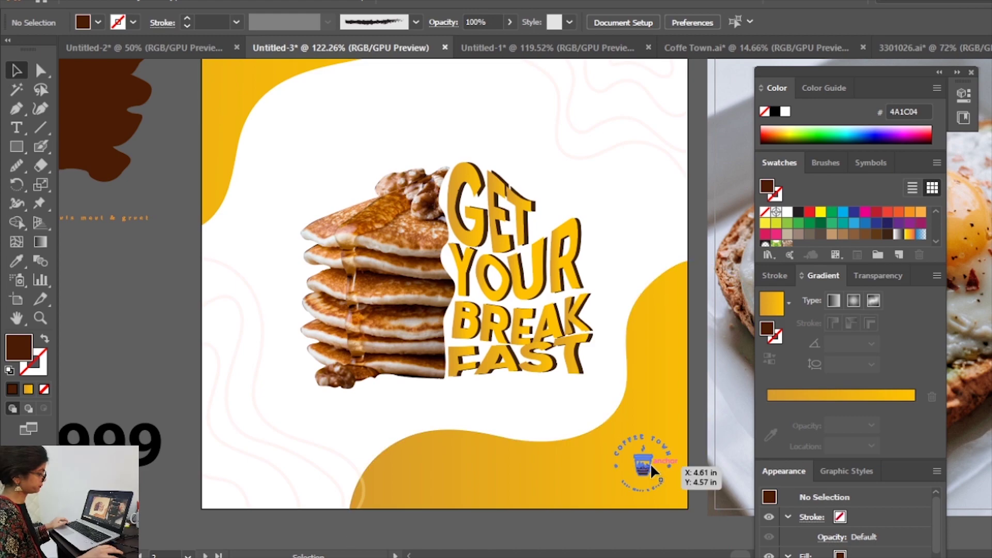
double_click(21, 354)
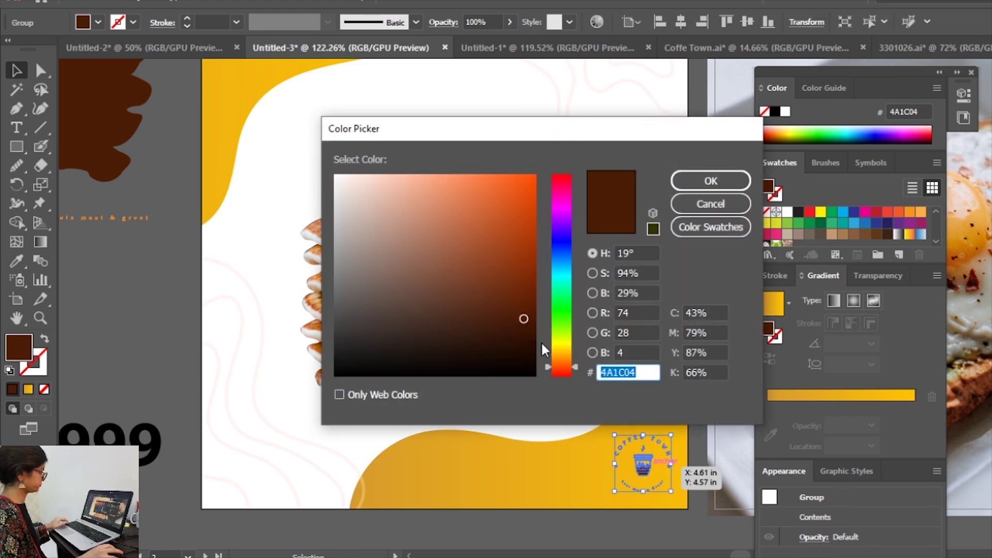
click(526, 342)
key(Return)
Move anchors to reshape the right edge of the pancake cutout
scroll(438, 386, up, 3)
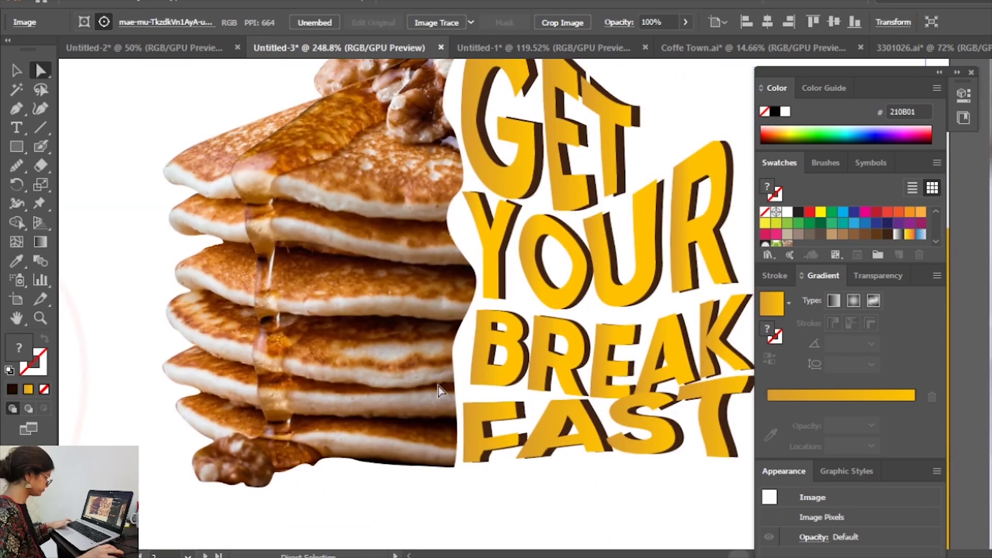
key(a)
drag(466, 352, 457, 408)
scroll(460, 468, up, 3)
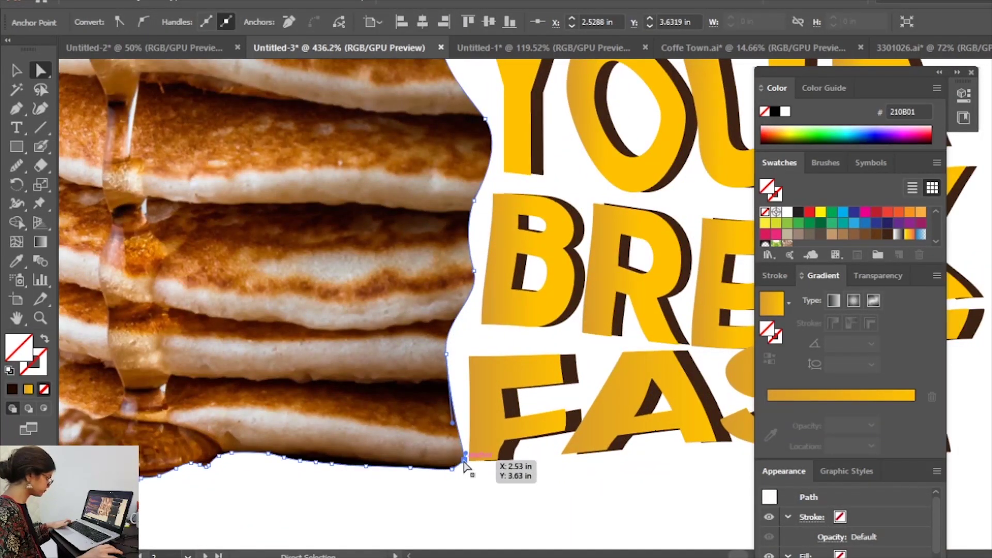
drag(465, 461, 444, 372)
scroll(459, 384, up, 3)
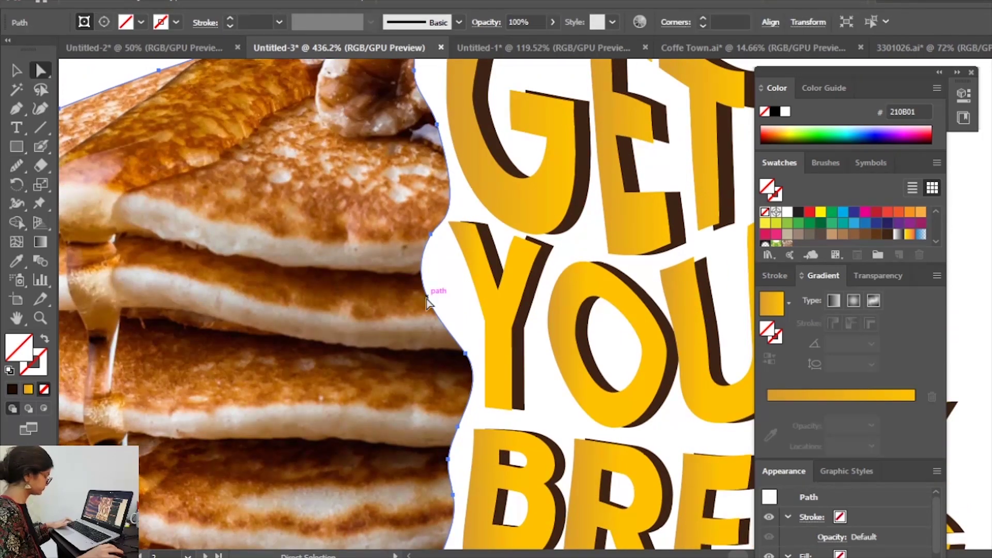
scroll(450, 310, up, 2)
mouse_move(438, 299)
mouse_down()
mouse_move(447, 297)
mouse_move(445, 223)
mouse_up()
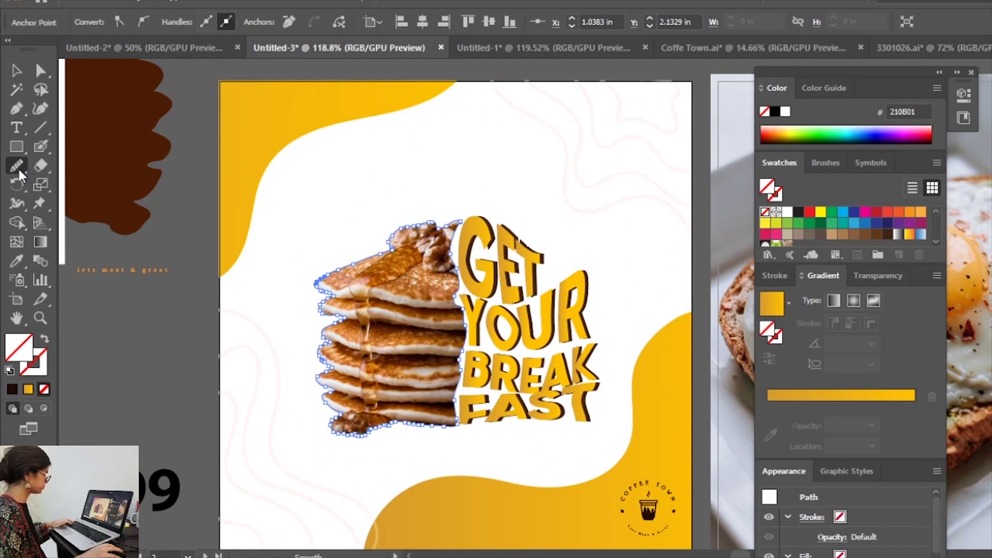
scroll(542, 310, up, 5)
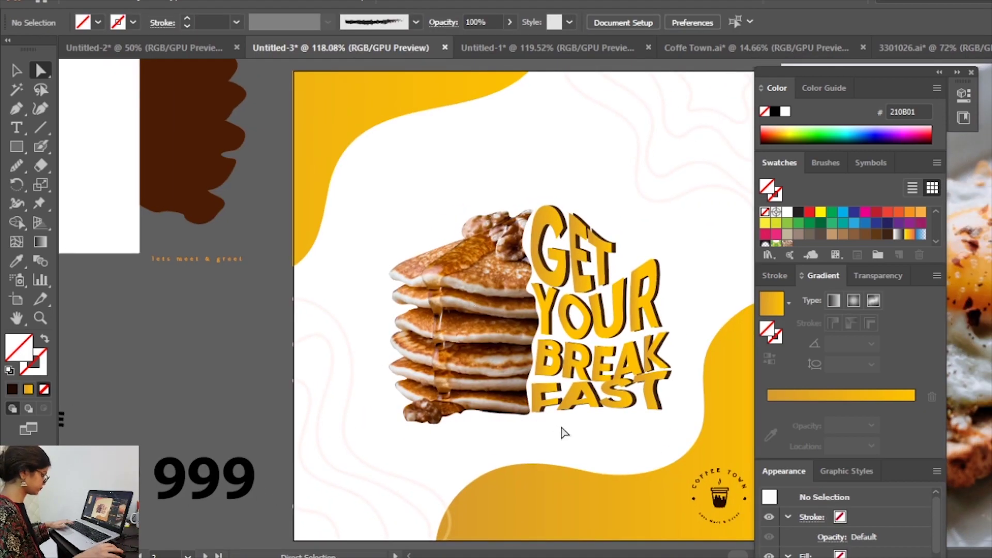
Reposition the GET YOUR BREAKFAST lettering slightly lower
click(562, 240)
drag(558, 270, 566, 298)
scroll(565, 299, up, 3)
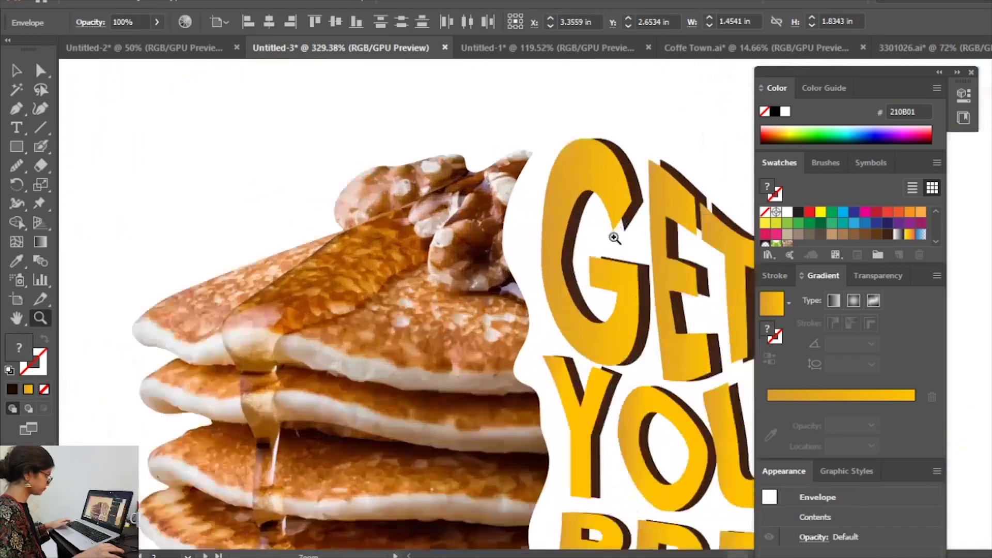
key(a)
click(525, 197)
click(305, 196)
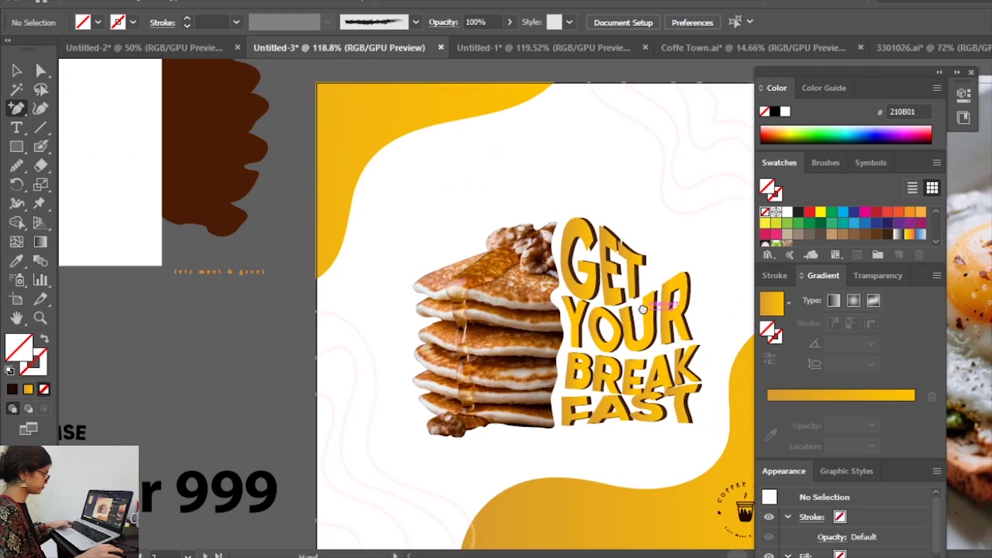
Search Freepik for 'badge', download the sale labels collection and open the archive
text(badge)
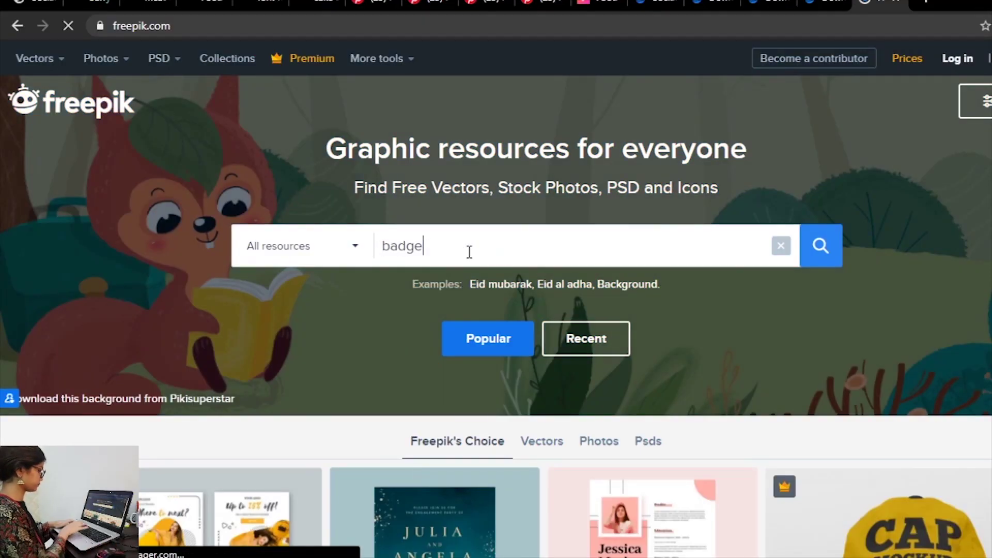
key(Return)
scroll(468, 290, down, 5)
scroll(468, 316, down, 4)
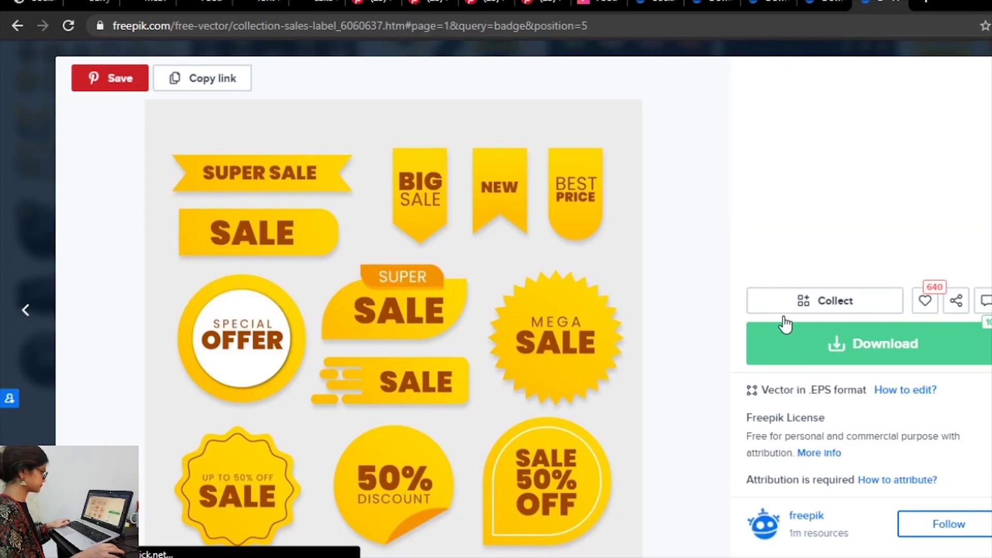
click(865, 343)
click(832, 531)
click(165, 543)
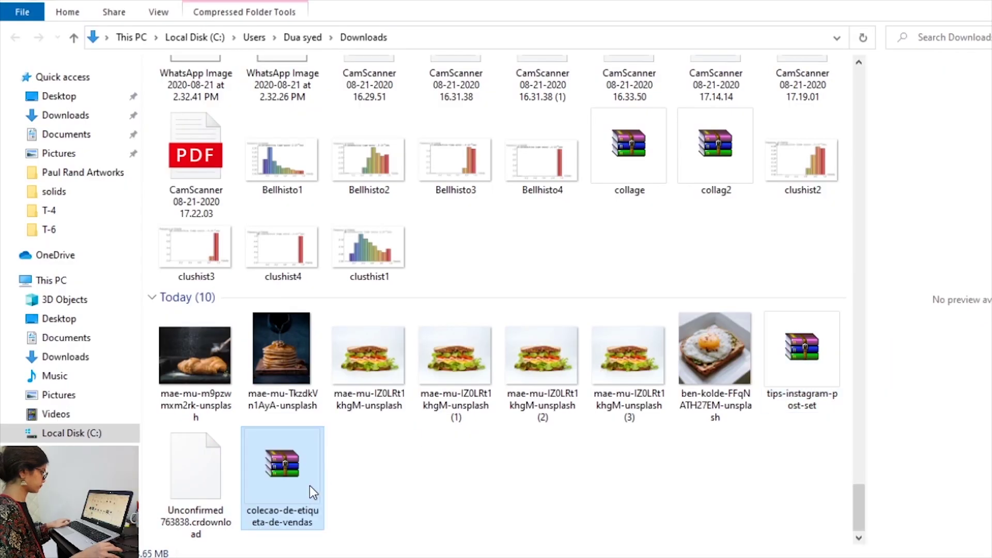
click(594, 289)
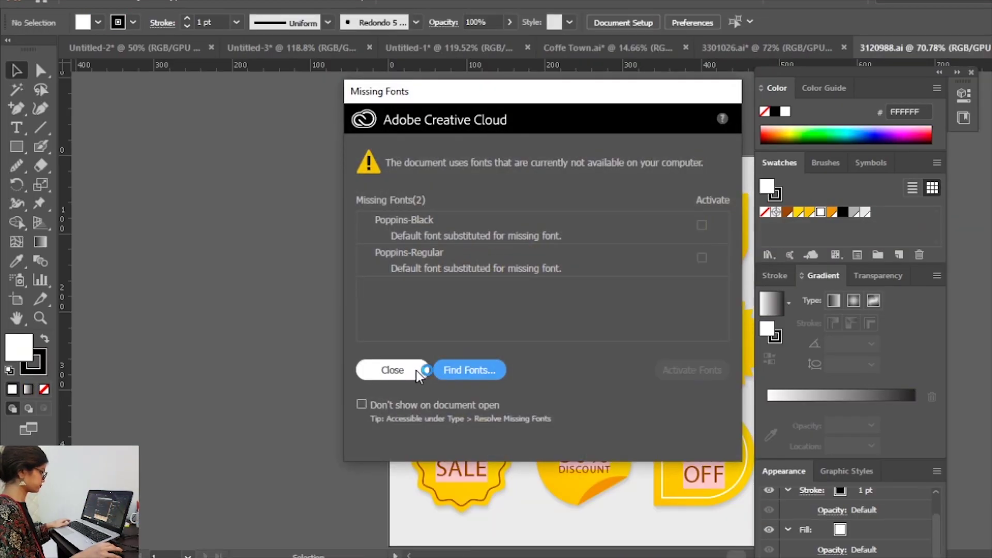
Copy the SALE badge shape into the breakfast poster and move it to the upper-left
click(411, 370)
click(440, 422)
key(ctrl+c)
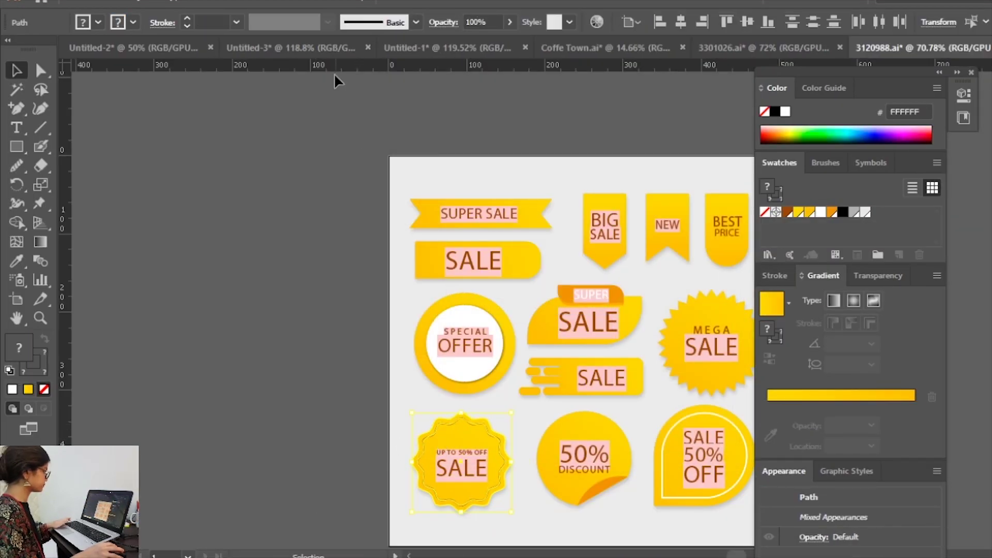
click(291, 48)
key(ctrl+v)
mouse_move(576, 166)
mouse_down()
mouse_move(159, 427)
mouse_move(376, 122)
mouse_up()
Fill the badge with the yellow sampled from the artwork
click(542, 323)
click(382, 196)
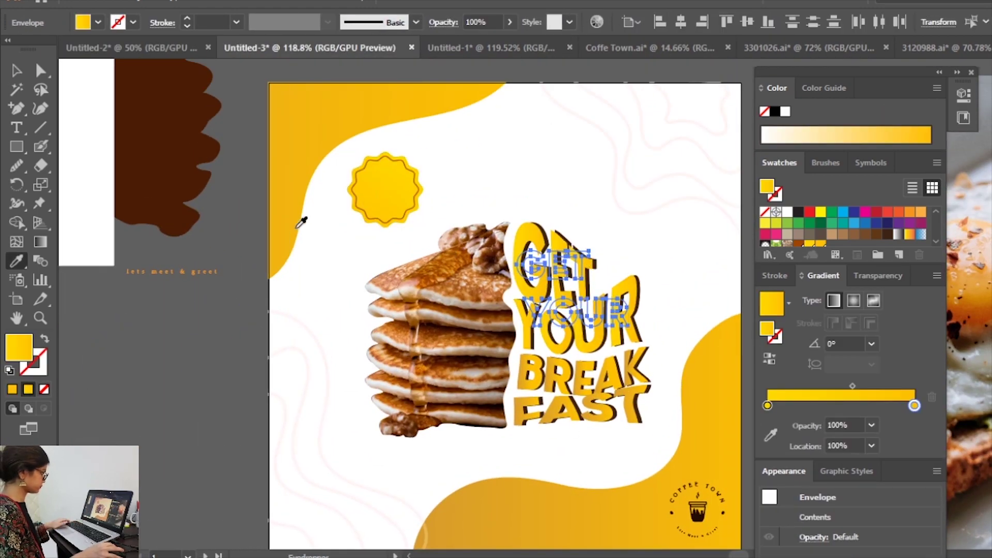
click(195, 392)
click(579, 372)
key(i)
click(388, 187)
Set the badge outline to dark brown 542504 and place an outline copy beside the artboard
key(v)
click(250, 450)
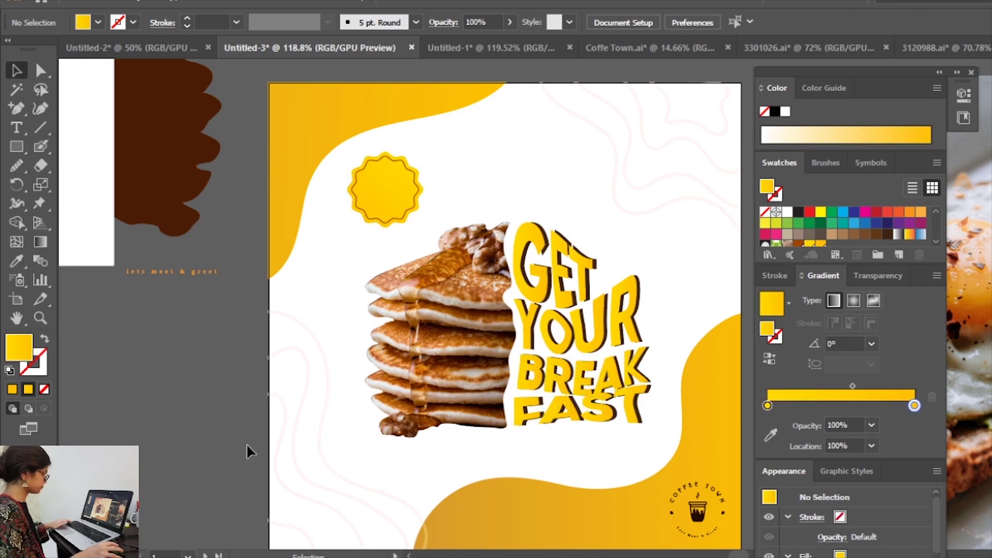
click(376, 177)
double_click(33, 362)
text(542504)
key(Return)
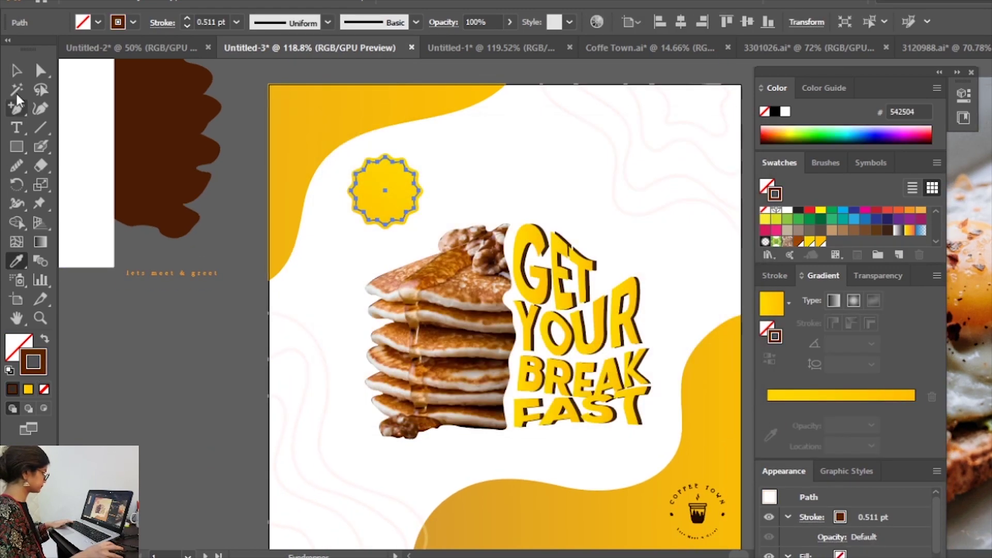
click(207, 450)
drag(320, 209, 170, 358)
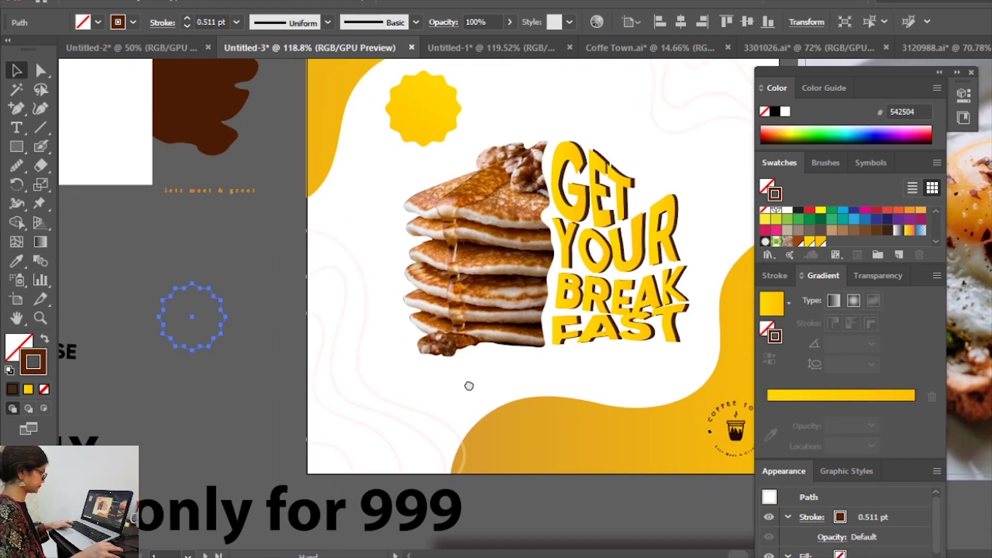
Move the 999/- text onto the yellow badge and scale it down to fit
drag(582, 305, 496, 124)
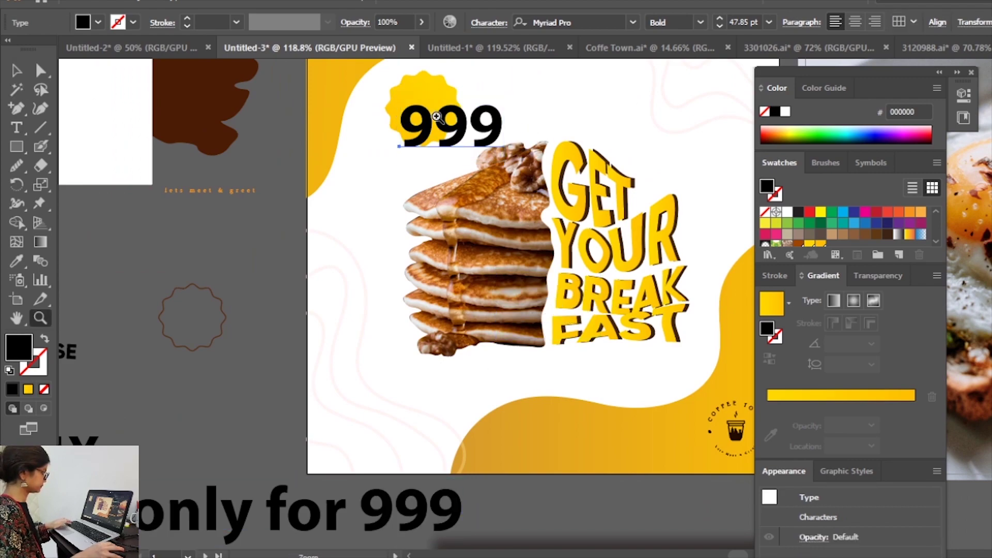
key(ctrl+equal)
key(ctrl+equal)
key(ctrl+equal)
mouse_move(642, 332)
mouse_down()
mouse_move(517, 300)
mouse_move(501, 248)
mouse_move(540, 242)
mouse_up()
text(/-)
key(Escape)
Set the price text's font to Arial Black
click(578, 21)
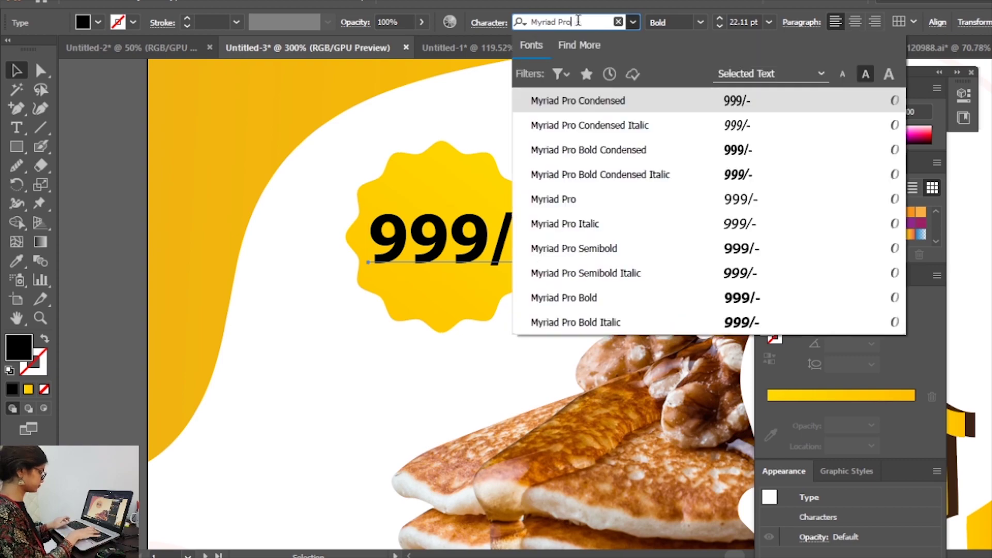
text(gil)
click(621, 327)
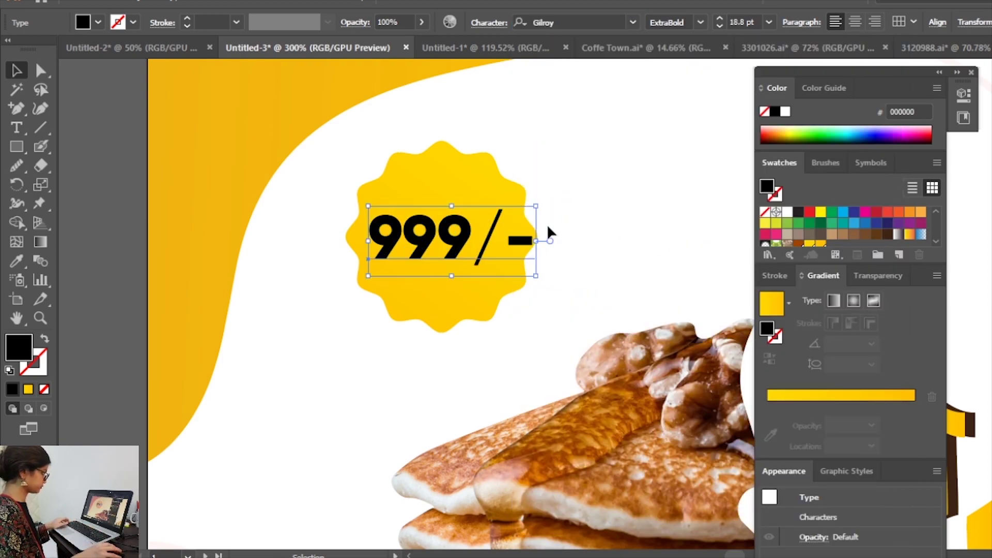
double_click(530, 239)
key(ctrl+a)
click(577, 22)
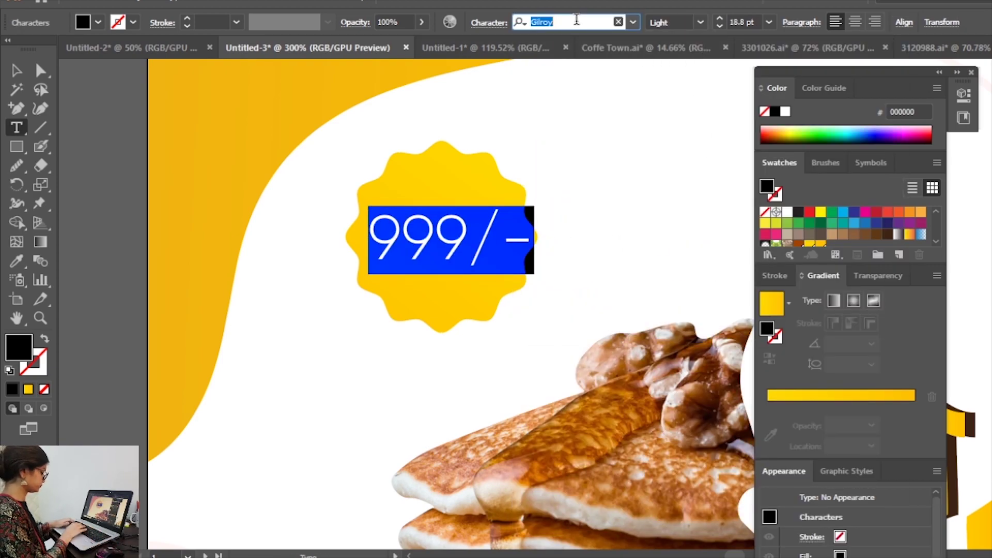
text(arial)
click(548, 293)
key(Escape)
Fill the price text dark brown (4A1C04)
click(93, 230)
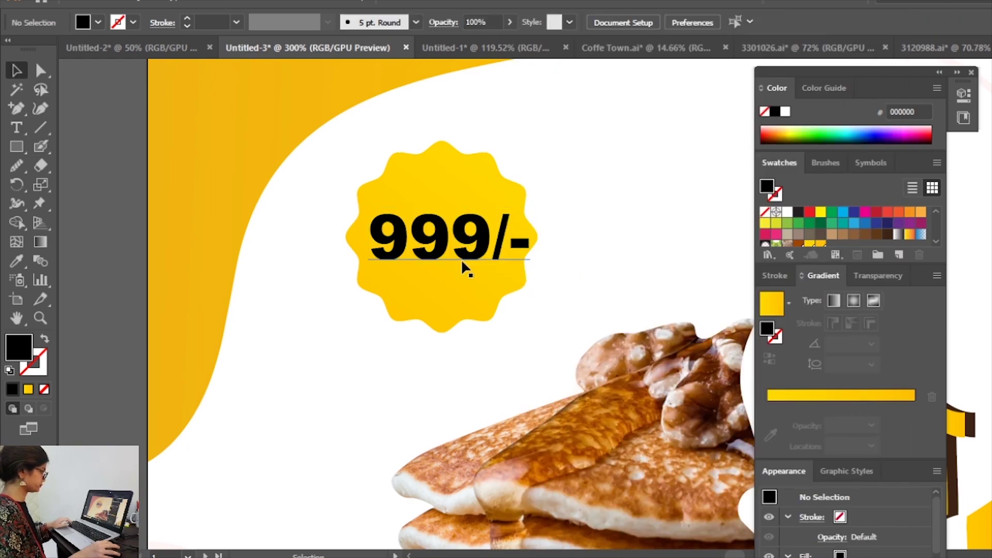
click(464, 258)
key(ctrl+minus)
key(ctrl+minus)
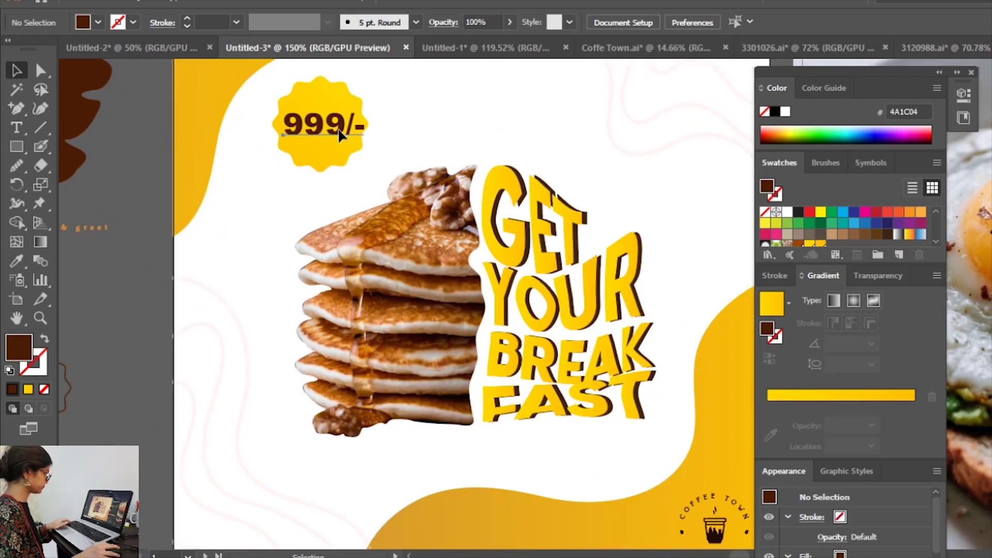
Duplicate the 999/- text just above itself and retype the copy as 'only'
click(340, 135)
drag(340, 135, 341, 109)
double_click(340, 109)
text(only)
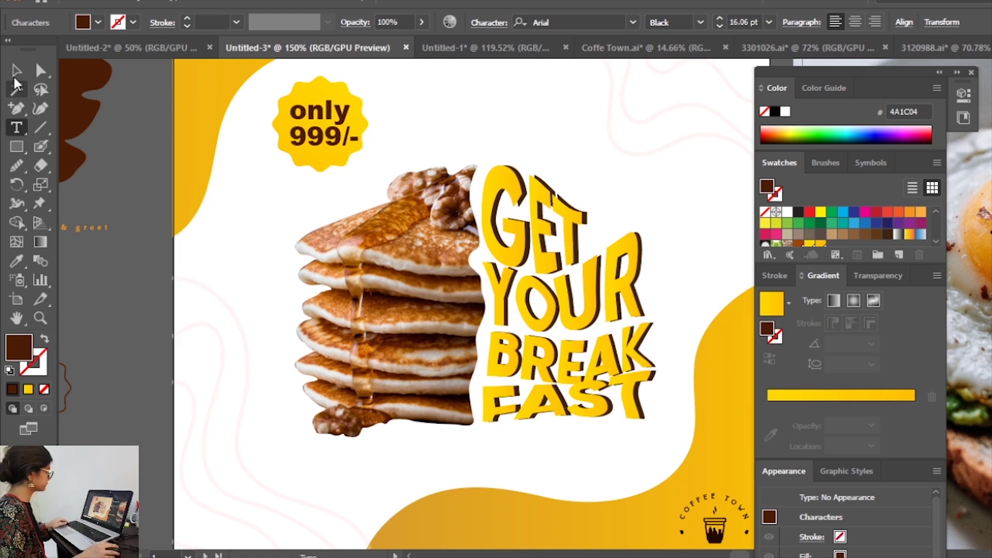
click(16, 71)
Make both 'only' and '999/-' Arial Bold Italic and centre-align the two lines
click(700, 22)
click(710, 126)
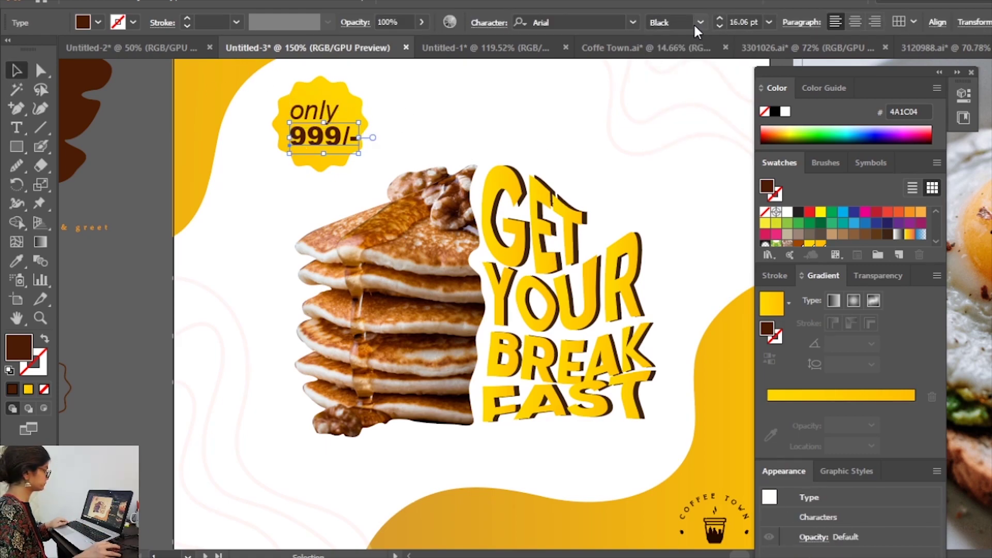
click(700, 23)
click(706, 157)
shift+click(315, 110)
click(855, 23)
mouse_move(309, 124)
mouse_down()
mouse_move(465, 121)
mouse_move(318, 123)
mouse_up()
click(318, 92)
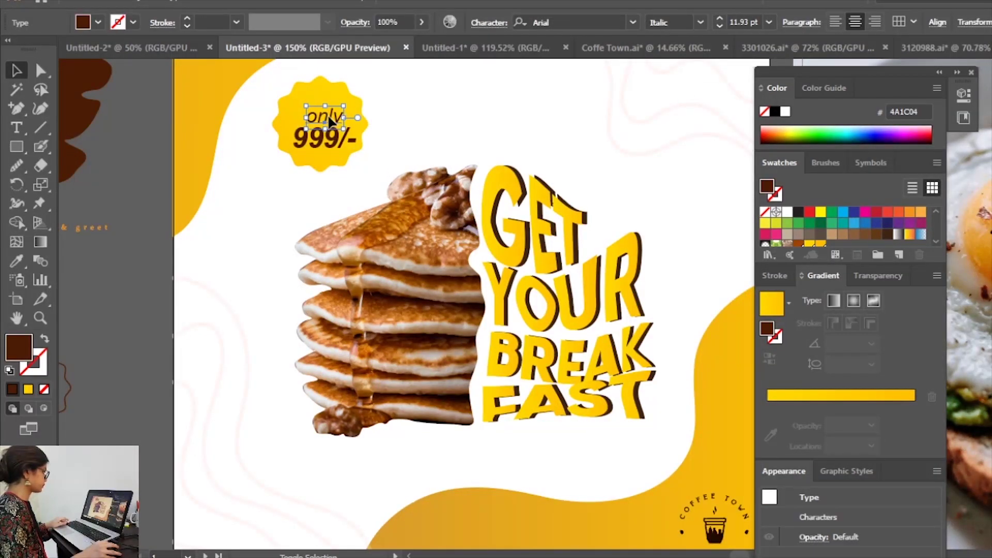
click(700, 22)
click(707, 162)
Group the badge with its price text and move it to the poster's top-left
click(346, 135)
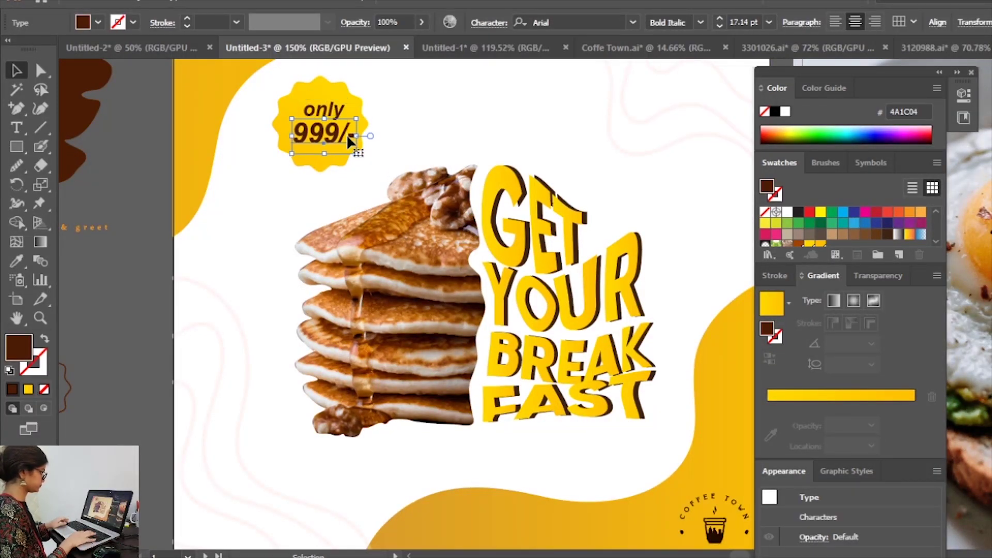
click(325, 163)
drag(578, 284, 589, 191)
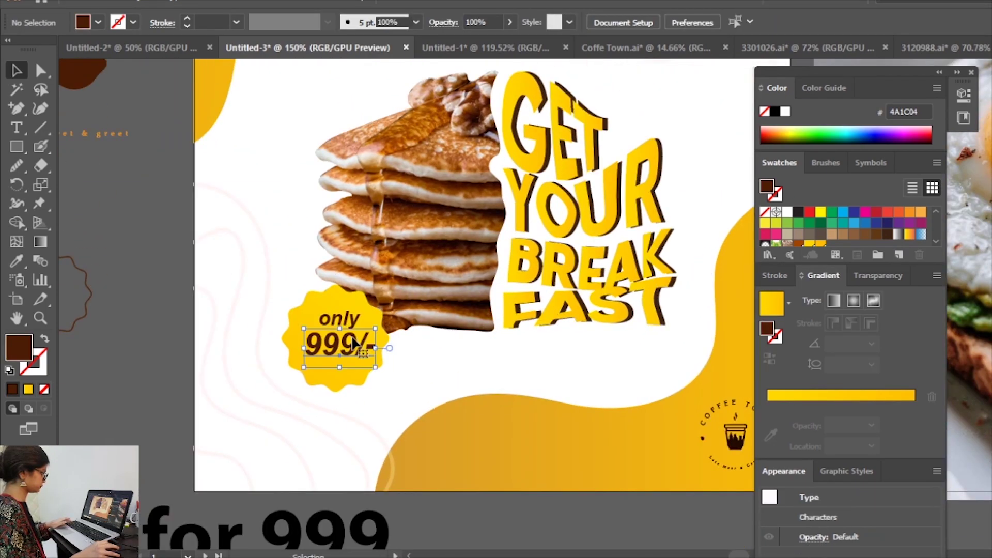
drag(340, 300, 340, 320)
click(336, 341)
key(ctrl+g)
mouse_move(385, 393)
mouse_down()
mouse_move(392, 287)
mouse_move(402, 311)
mouse_up()
key(ctrl+z)
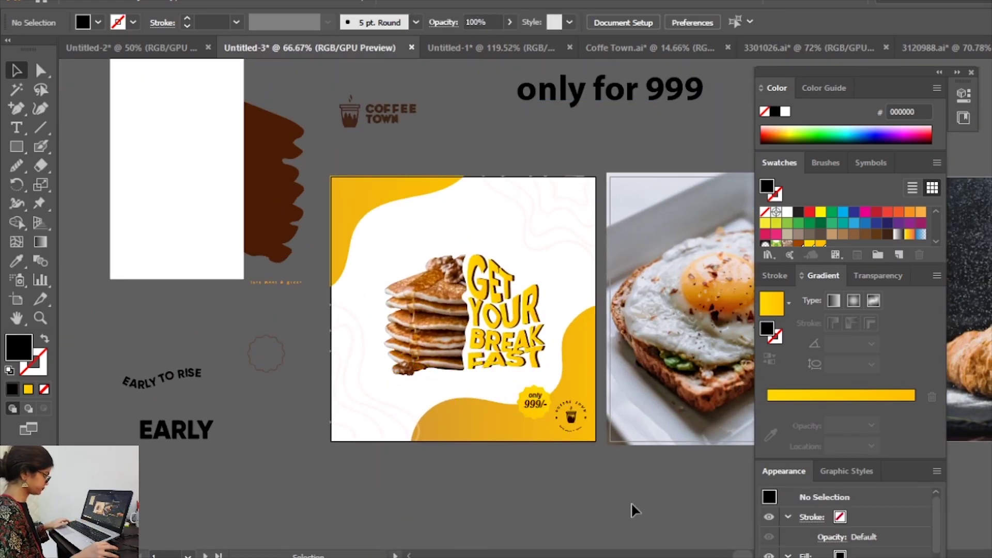
drag(535, 403, 381, 217)
Shrink the Coffee Town logo and move it to the poster's top right
double_click(385, 222)
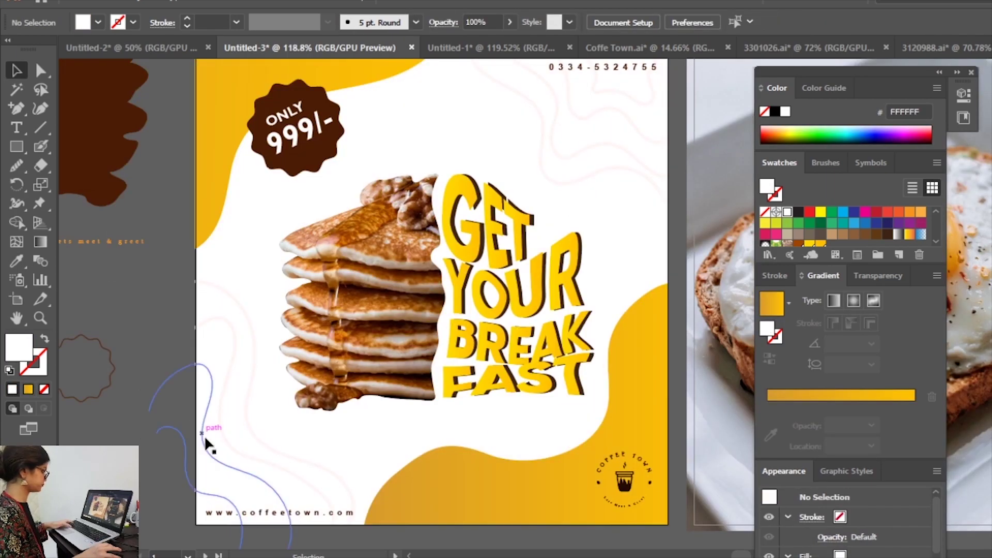
click(623, 482)
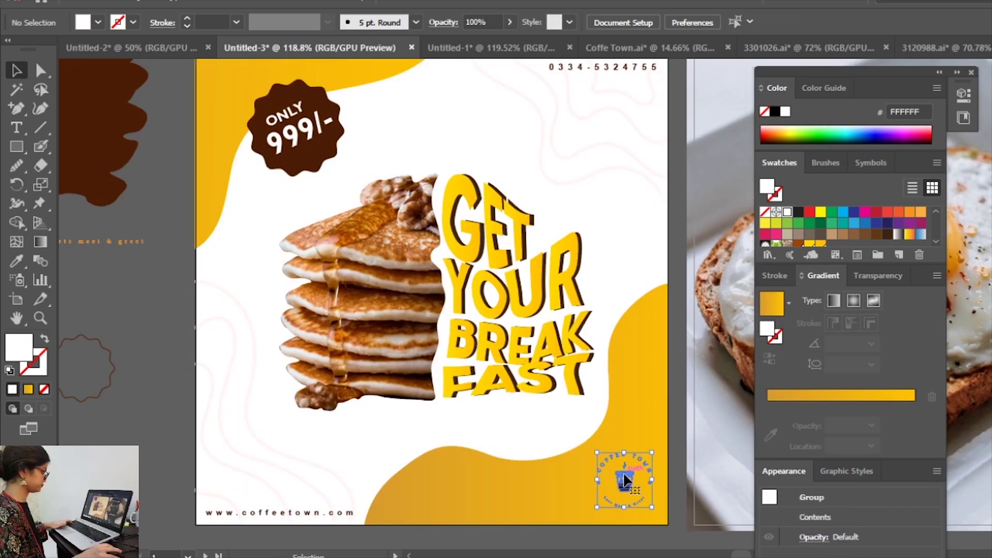
drag(596, 451, 588, 437)
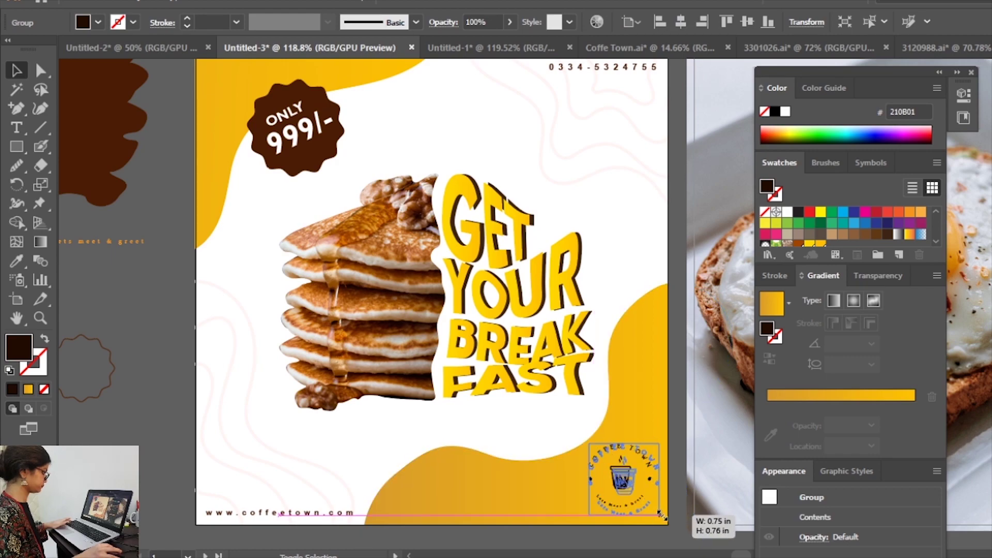
click(667, 529)
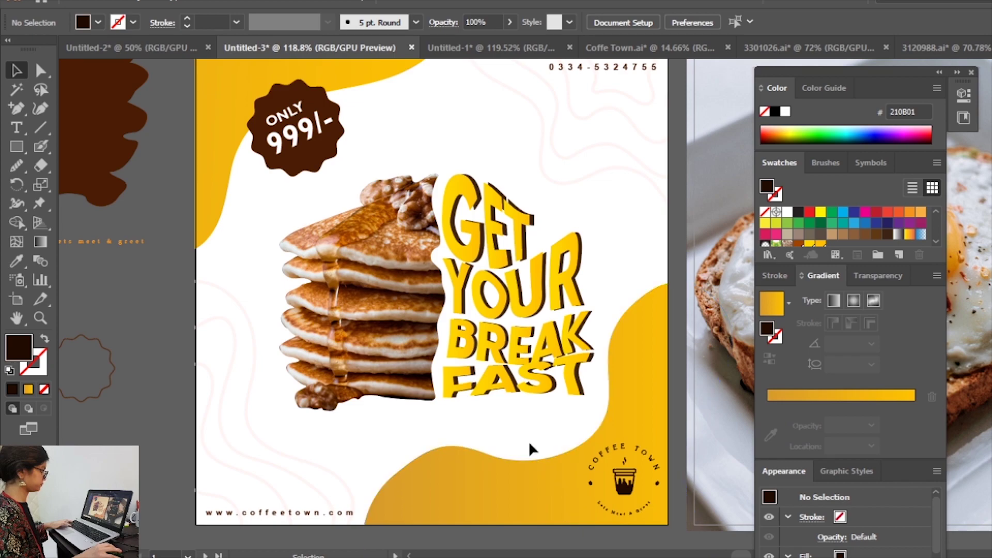
drag(523, 439, 511, 445)
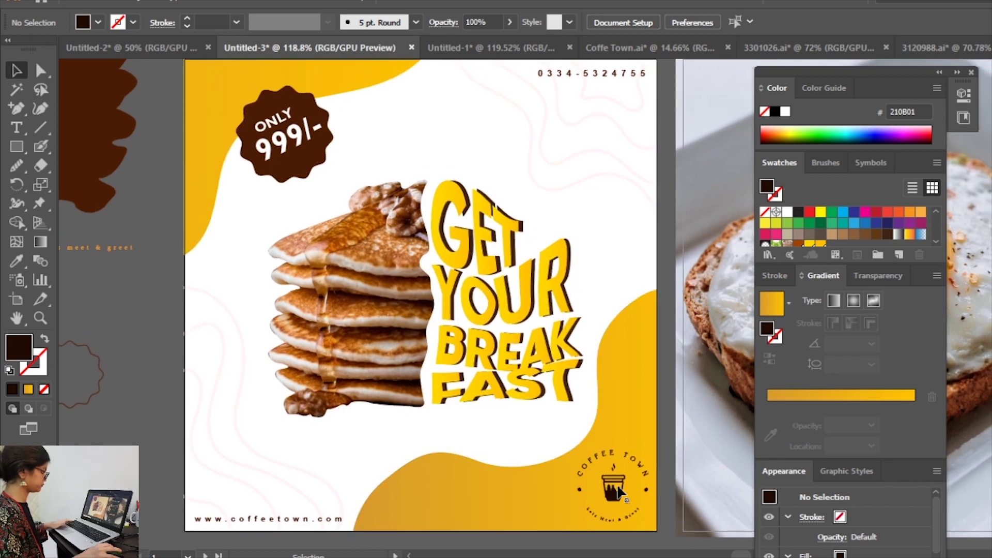
mouse_move(618, 488)
mouse_down()
mouse_move(582, 135)
mouse_move(602, 137)
mouse_up()
drag(618, 242, 607, 289)
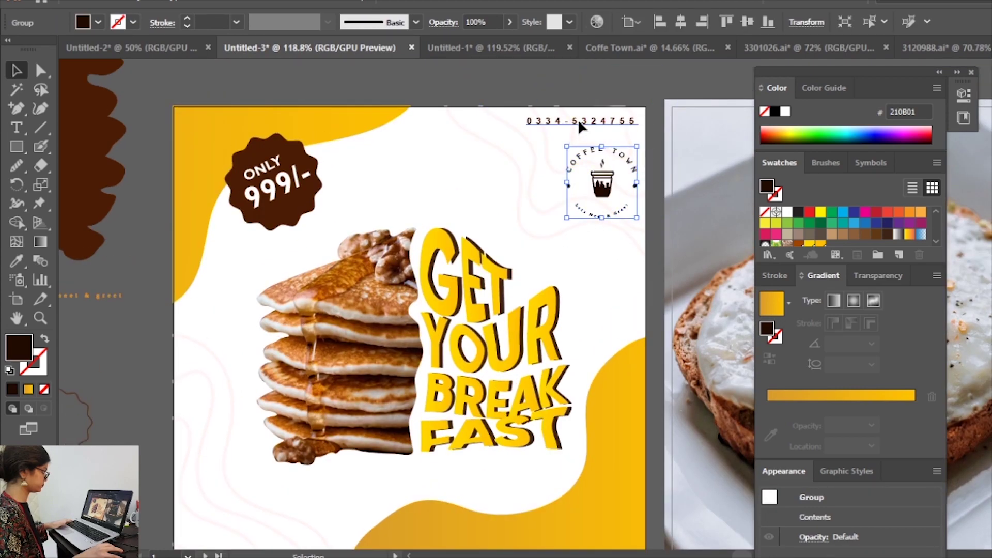
Fine-tune the phone number and Coffee Town logo positions near the top right
drag(578, 119, 585, 240)
drag(582, 190, 601, 182)
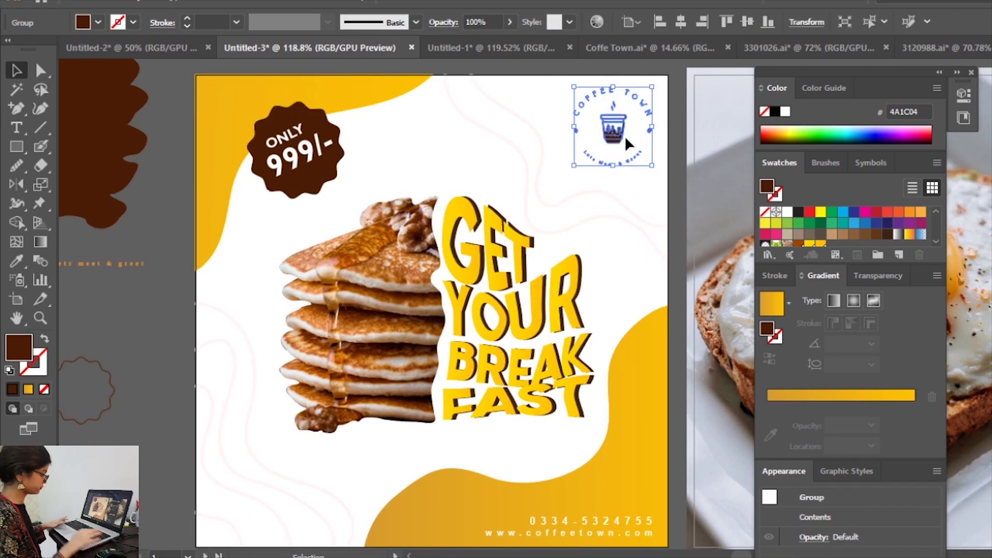
drag(624, 135, 262, 508)
click(352, 457)
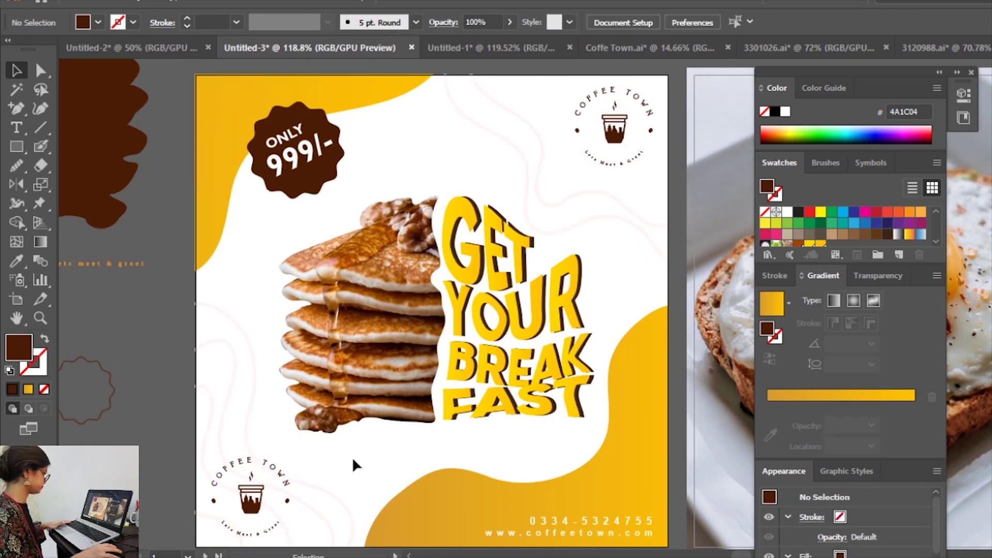
click(615, 127)
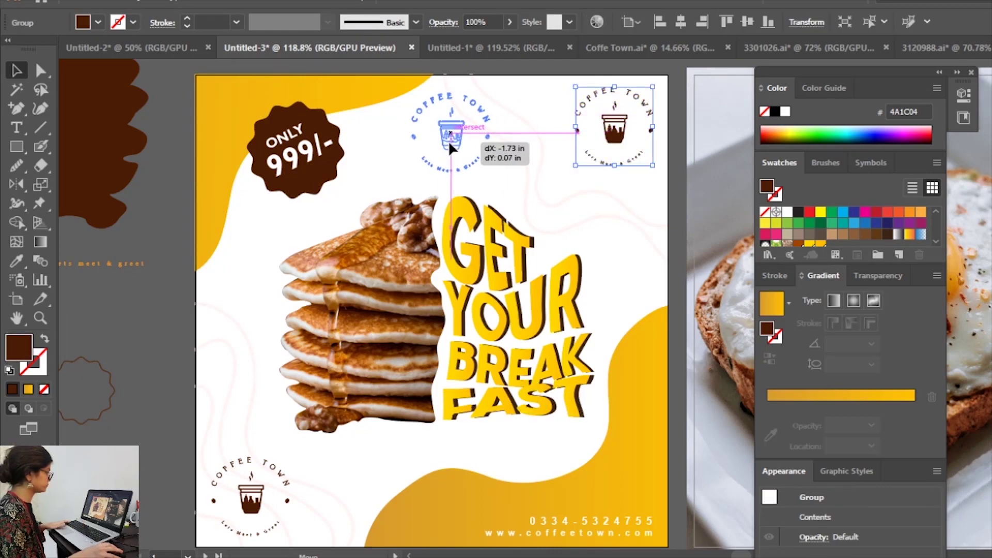
drag(534, 389, 614, 132)
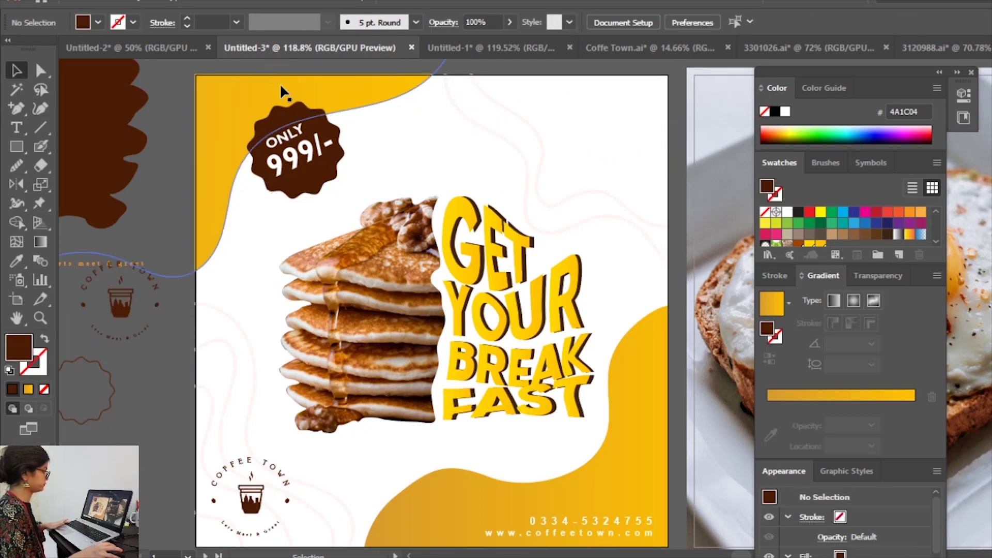
drag(280, 83, 688, 194)
key(ctrl+z)
key(ctrl+1)
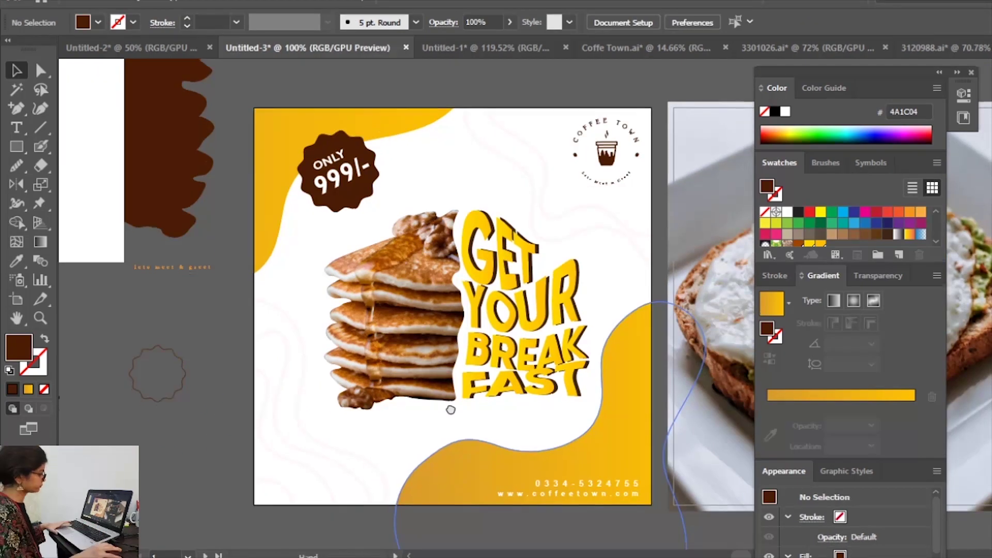
click(591, 129)
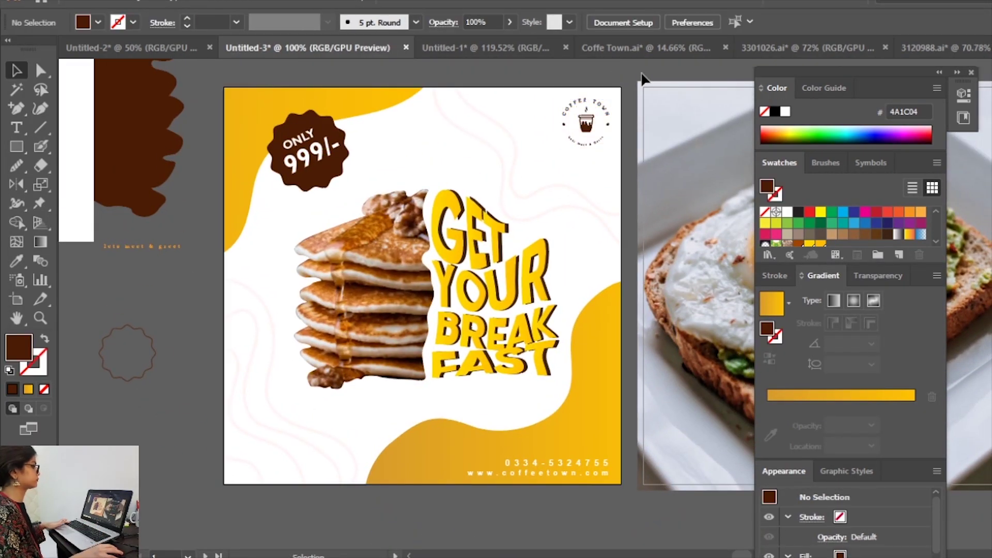
double_click(434, 416)
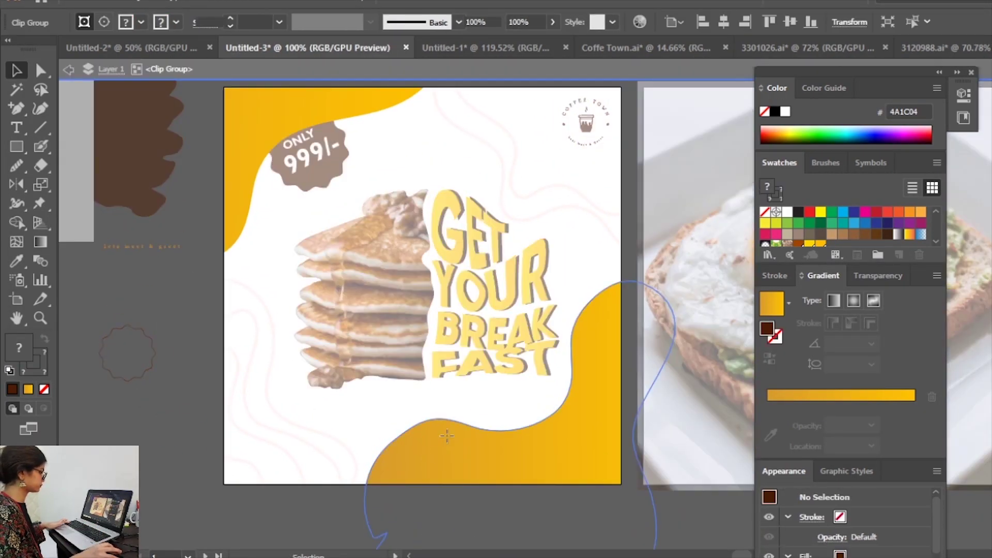
double_click(172, 221)
Move the ONLY 999/- badge to the bottom-left and fill it dark brown 230C02
drag(310, 160, 327, 377)
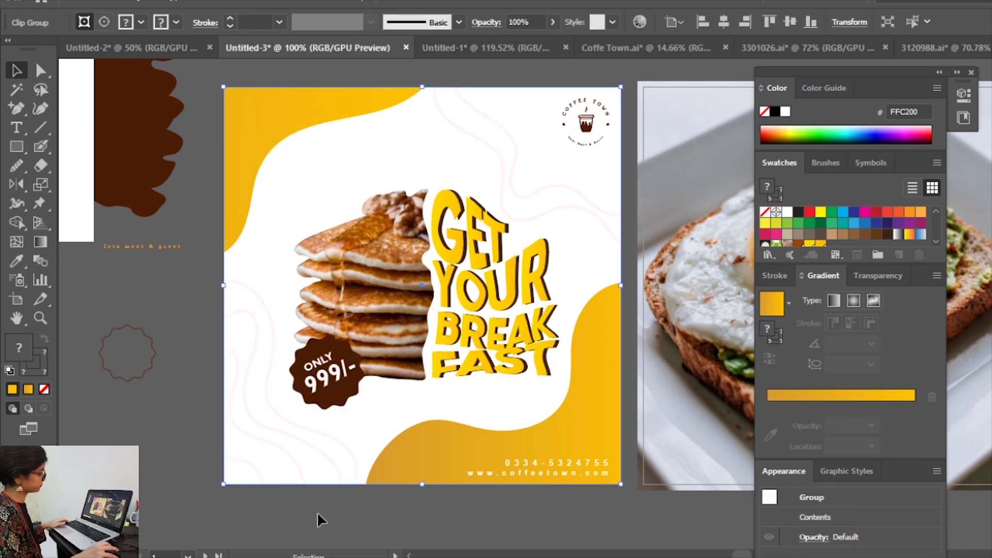
double_click(326, 372)
double_click(18, 347)
click(708, 180)
double_click(140, 468)
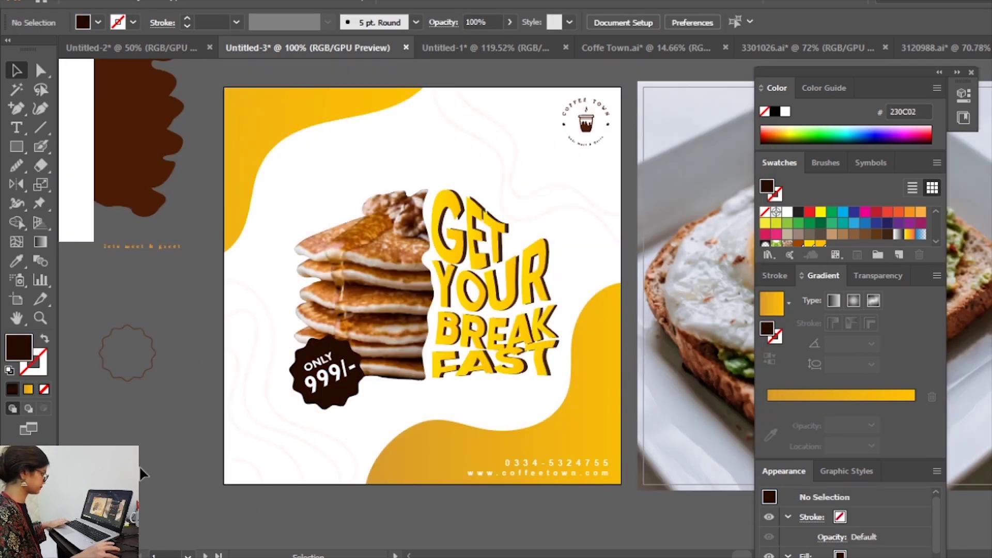
Give the badge shape a yellow outline from the stroke swatches
double_click(343, 406)
double_click(183, 277)
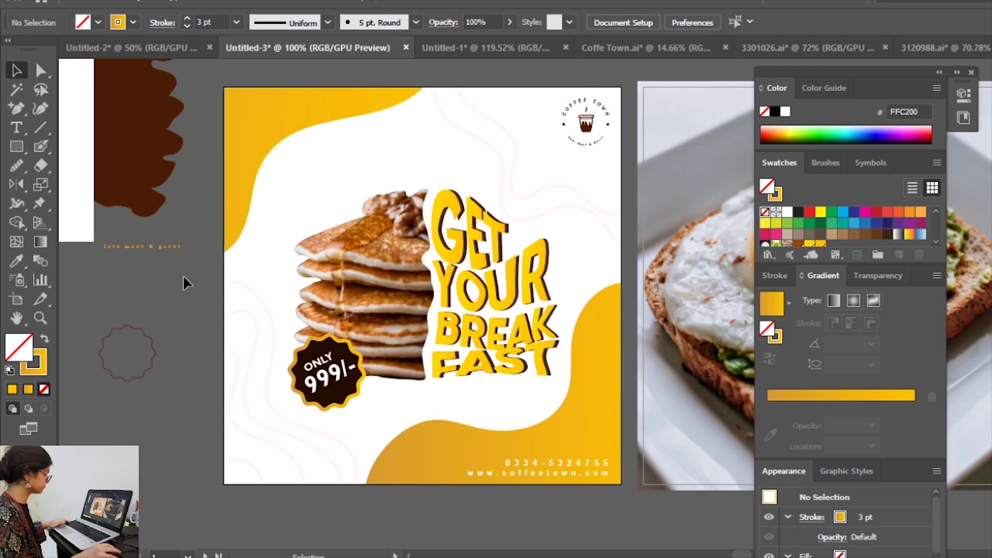
click(331, 372)
double_click(331, 372)
click(133, 22)
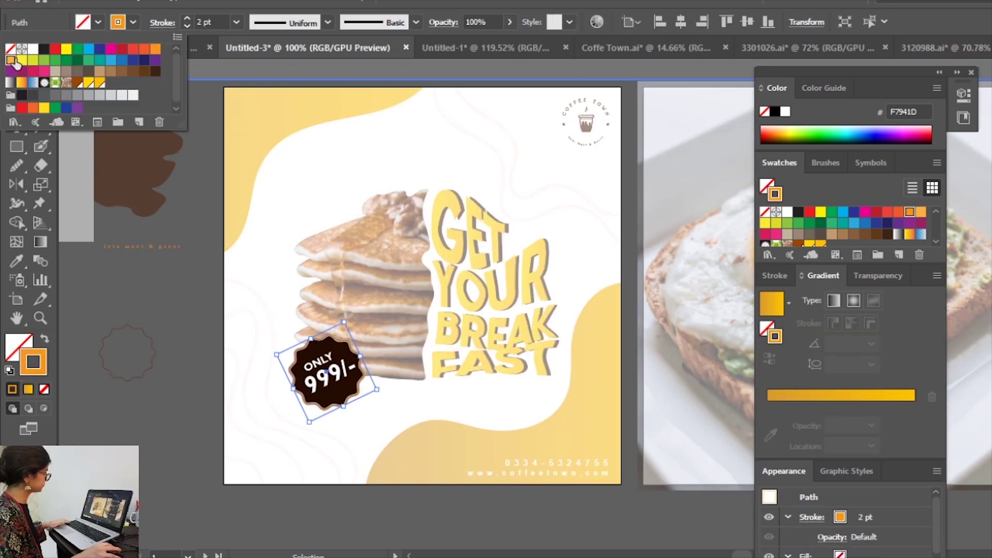
click(12, 46)
double_click(163, 305)
double_click(354, 397)
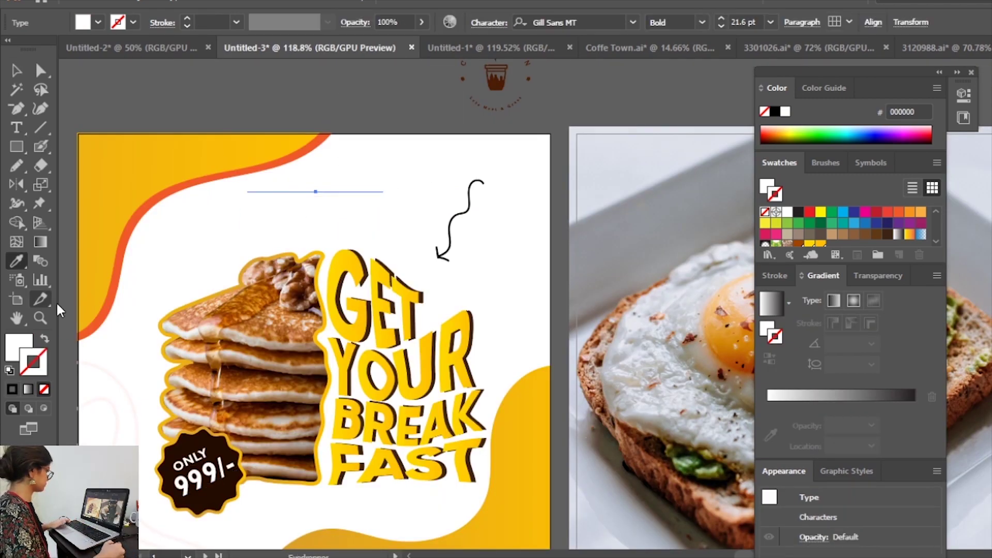
Move the 'order now' text above the curly arrow and enlarge it
click(539, 151)
mouse_move(453, 171)
mouse_down()
mouse_move(499, 169)
mouse_move(444, 127)
mouse_up()
drag(366, 175, 399, 164)
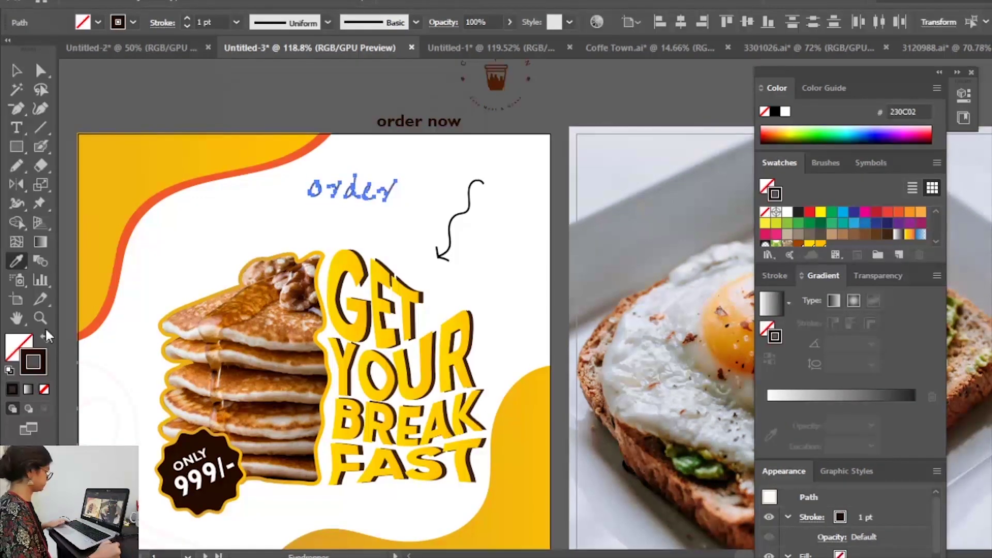
scroll(351, 202, left, 2)
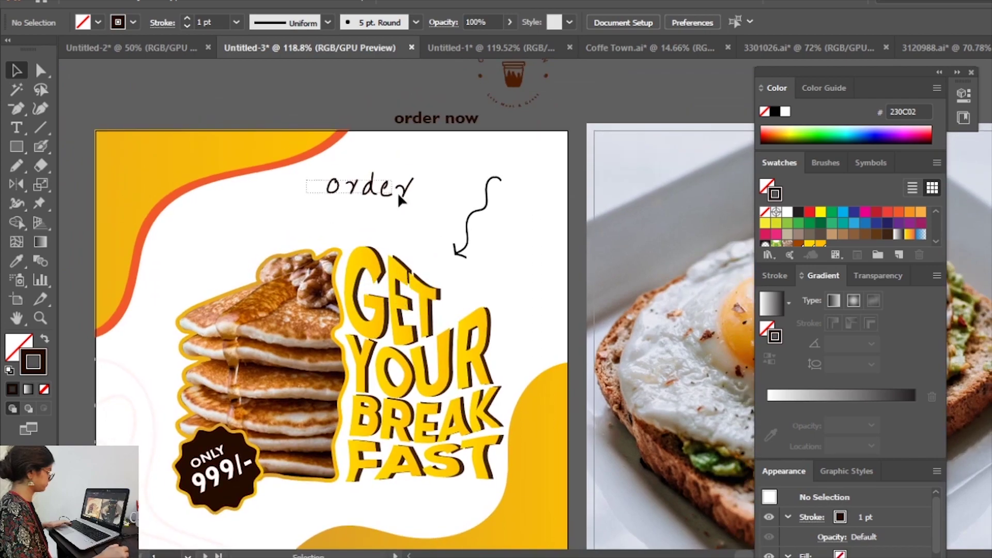
key(v)
click(429, 121)
drag(480, 93, 516, 88)
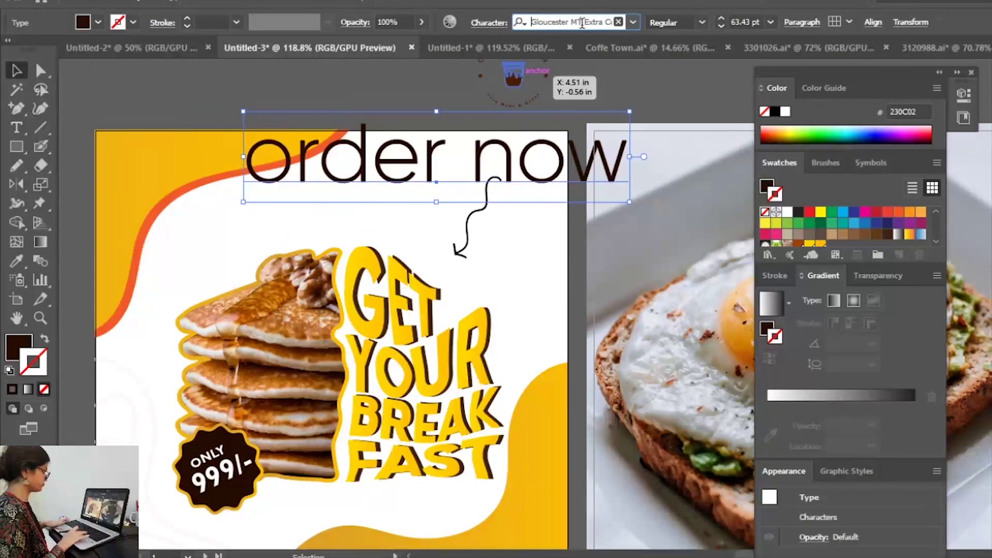
Set 'order now' in the Paris script font and shrink it to fit above the arrow
click(633, 22)
scroll(744, 253, down, 5)
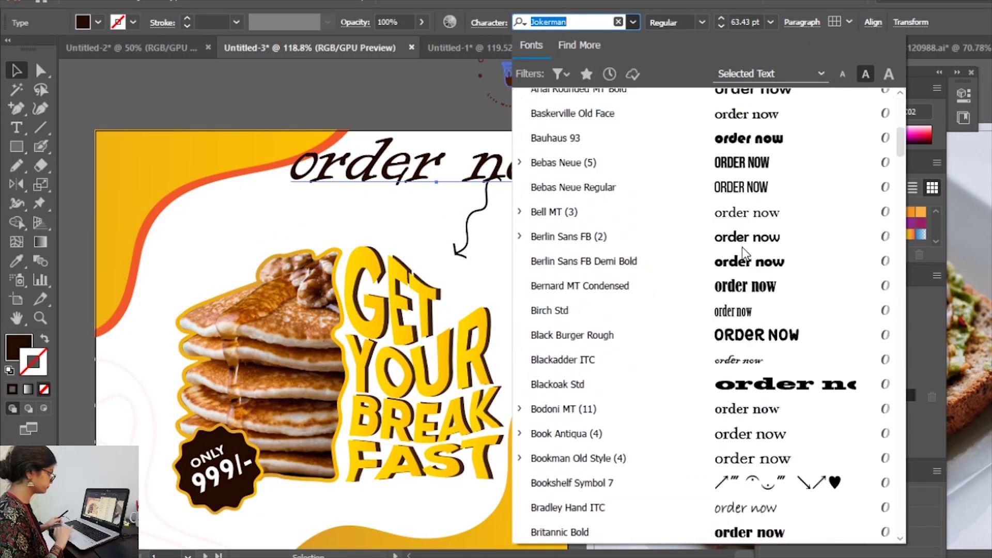
drag(903, 107, 903, 207)
scroll(811, 228, down, 5)
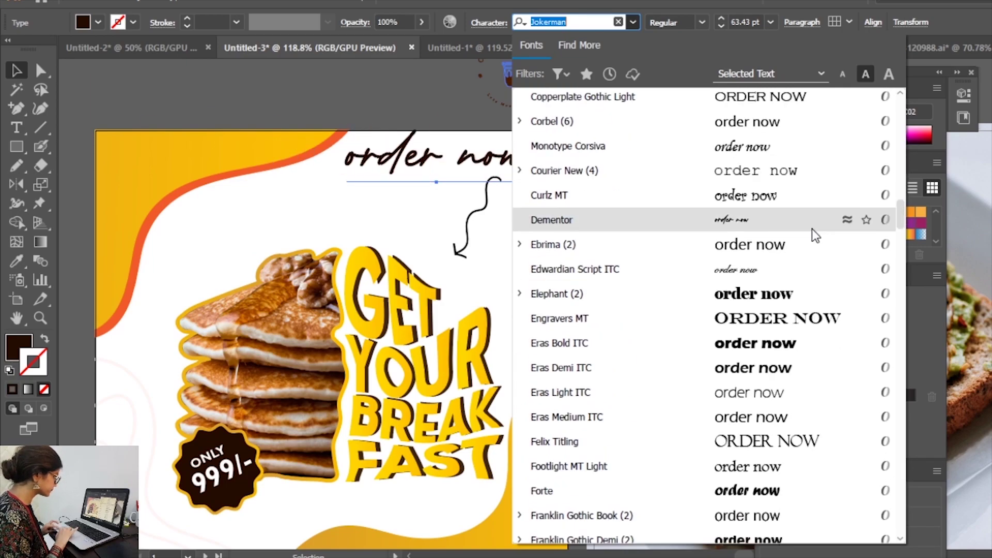
click(811, 228)
click(633, 21)
scroll(723, 393, down, 15)
click(735, 289)
click(489, 22)
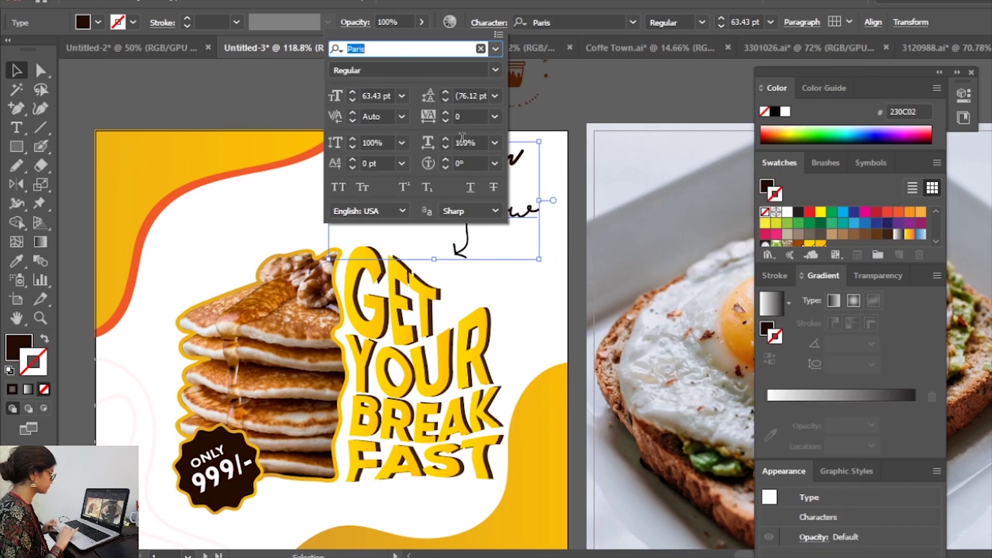
drag(416, 163, 395, 69)
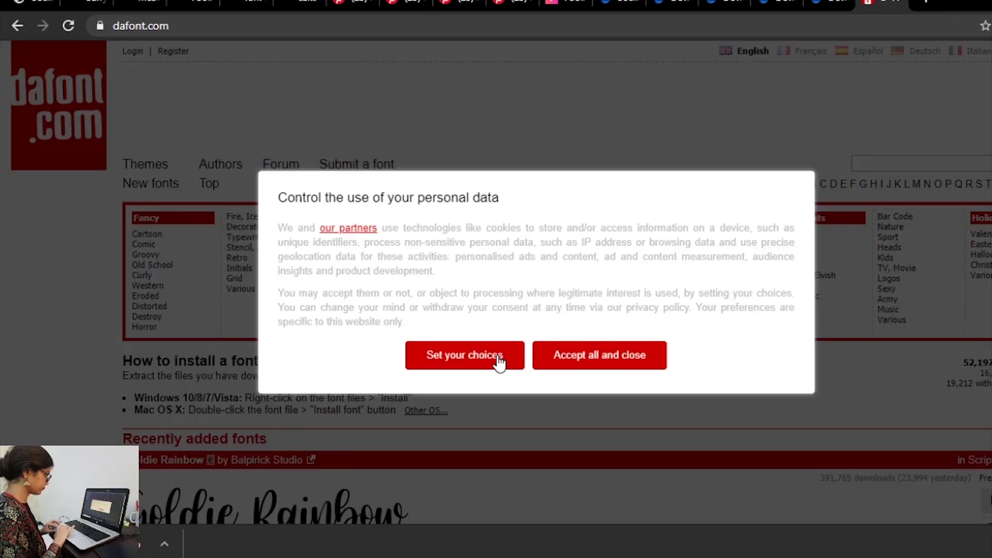
Dismiss DaFont's cookie notice and set the preview text to 'order now'
click(563, 355)
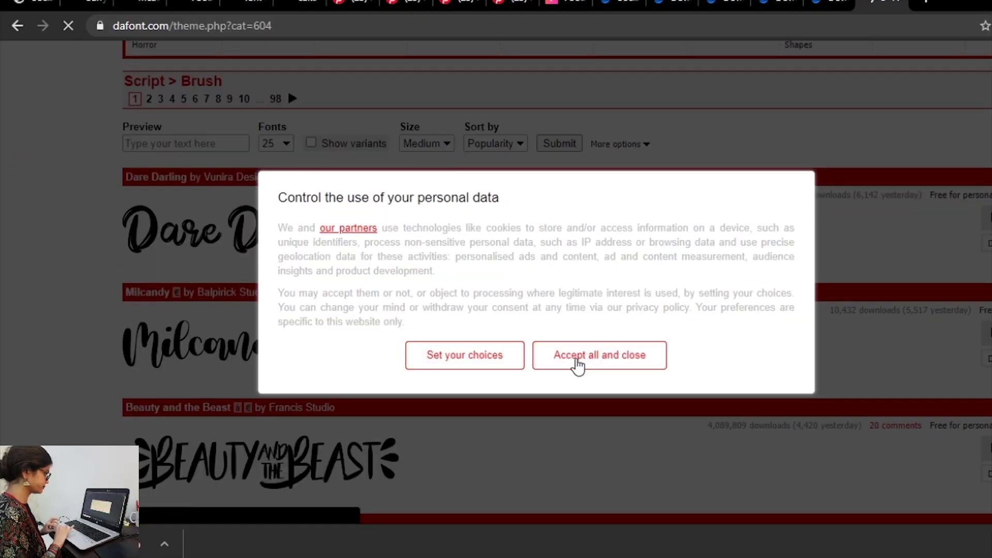
click(578, 361)
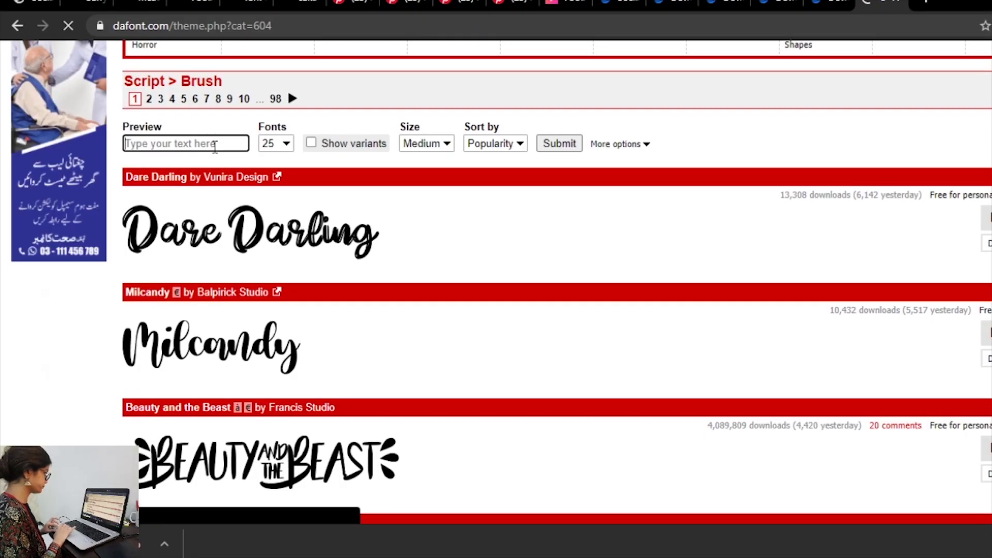
text(order now)
key(Return)
Browse pages 1 to 3 of the Script > Brush font previews
scroll(823, 253, down, 10)
scroll(823, 253, down, 5)
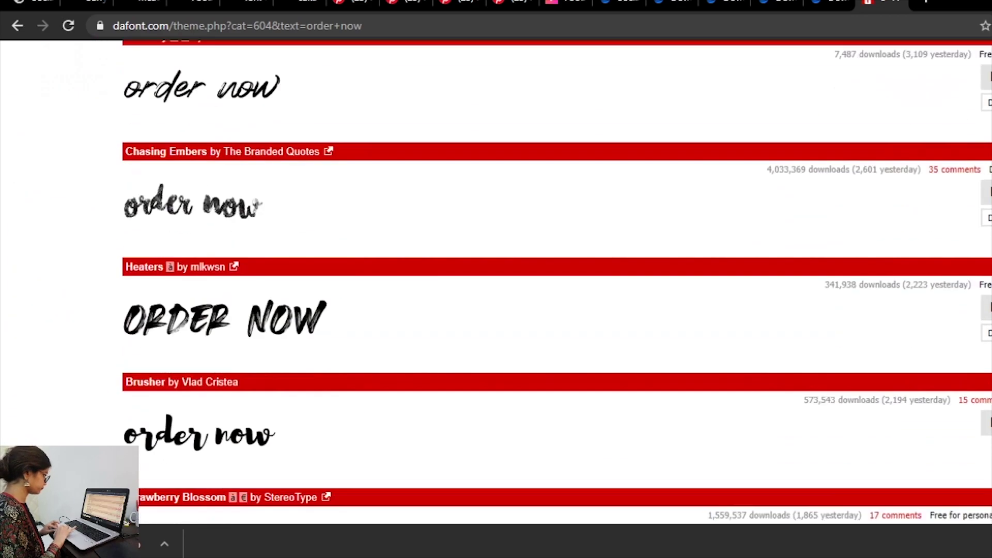
scroll(824, 254, down, 5)
scroll(823, 253, down, 5)
scroll(335, 435, down, 5)
scroll(335, 436, up, 15)
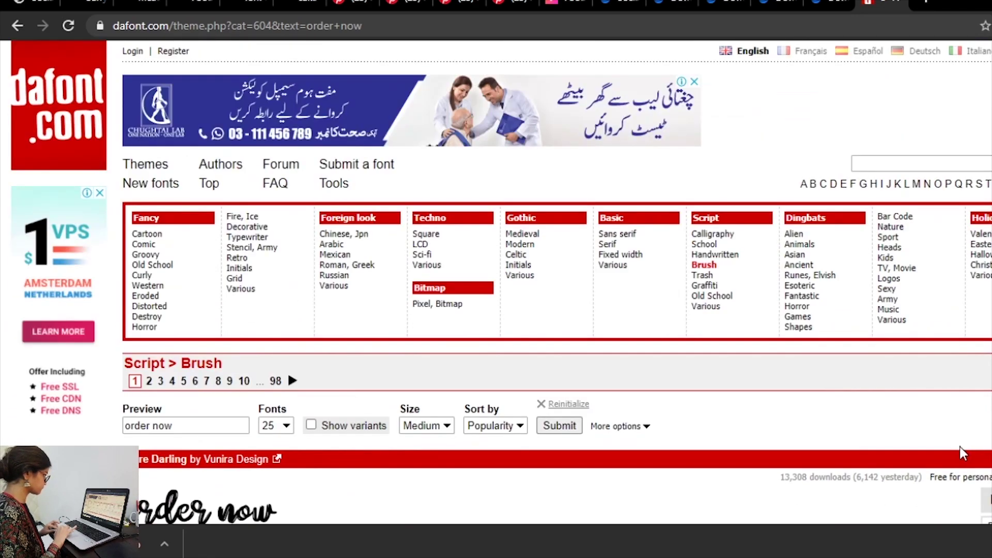
scroll(335, 436, down, 15)
scroll(335, 435, down, 5)
click(293, 425)
scroll(292, 426, down, 10)
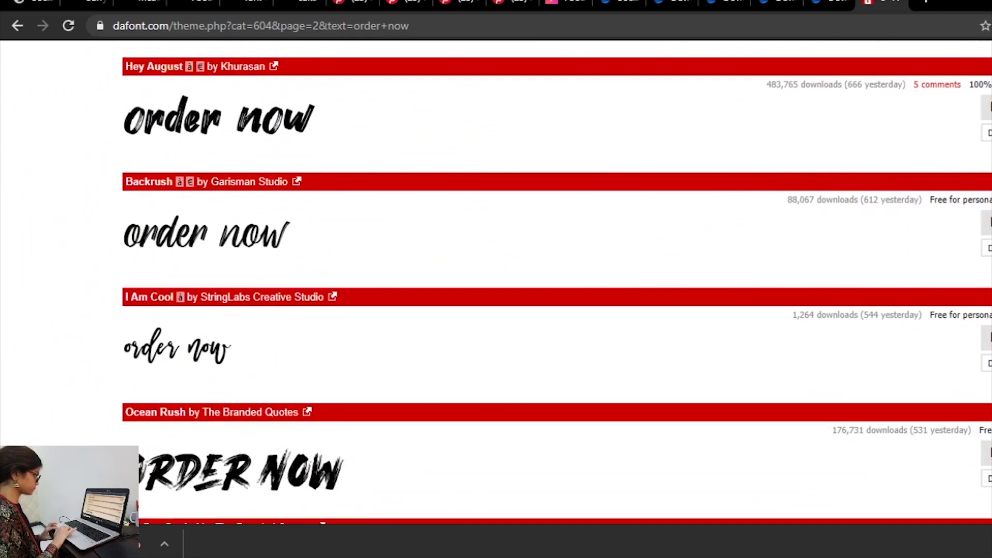
scroll(292, 426, down, 1)
scroll(292, 426, down, 3)
scroll(557, 282, down, 10)
scroll(557, 281, down, 10)
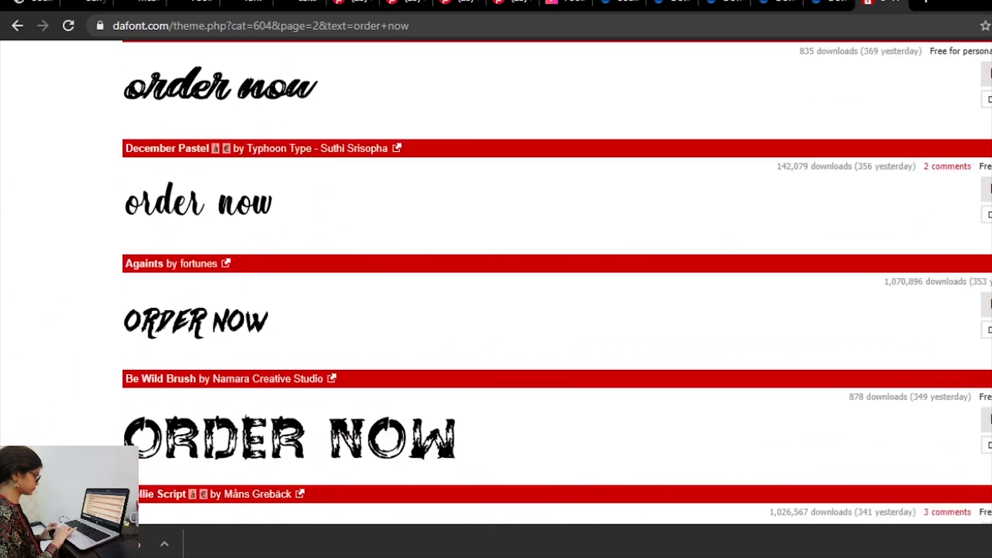
scroll(556, 282, down, 4)
click(176, 423)
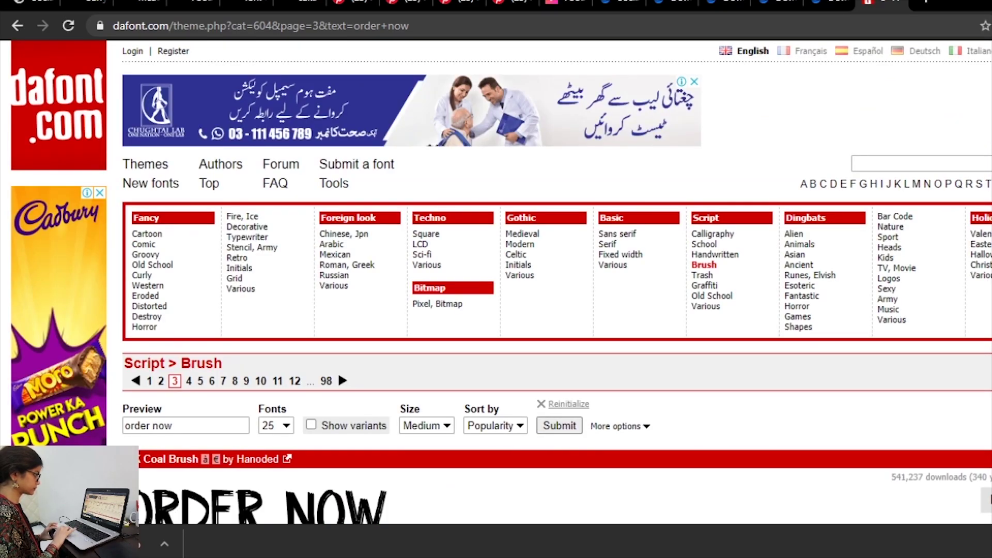
scroll(338, 371, down, 8)
scroll(496, 282, down, 8)
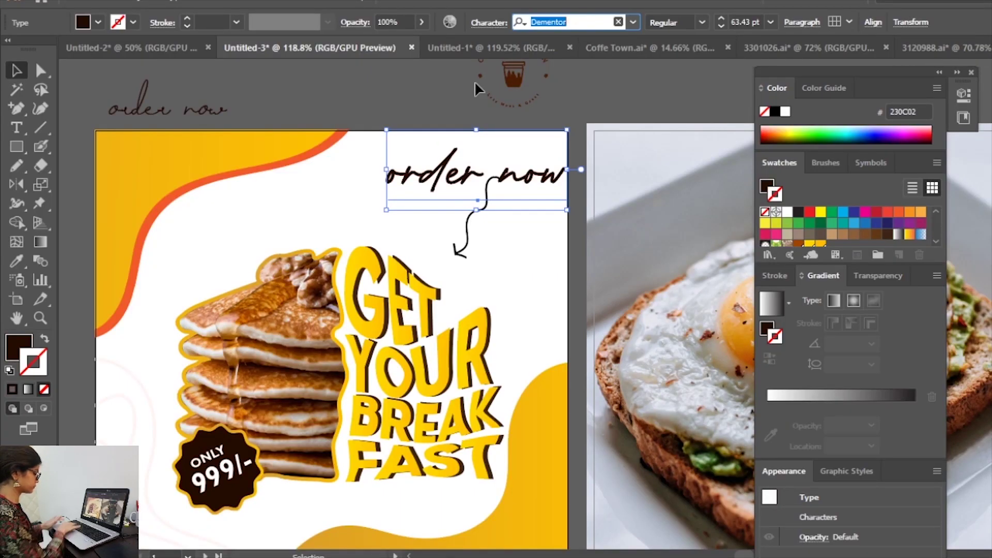
Set the 'order now' heading in Olivier and split 'now' into its own text object under 'order'
text(olivier)
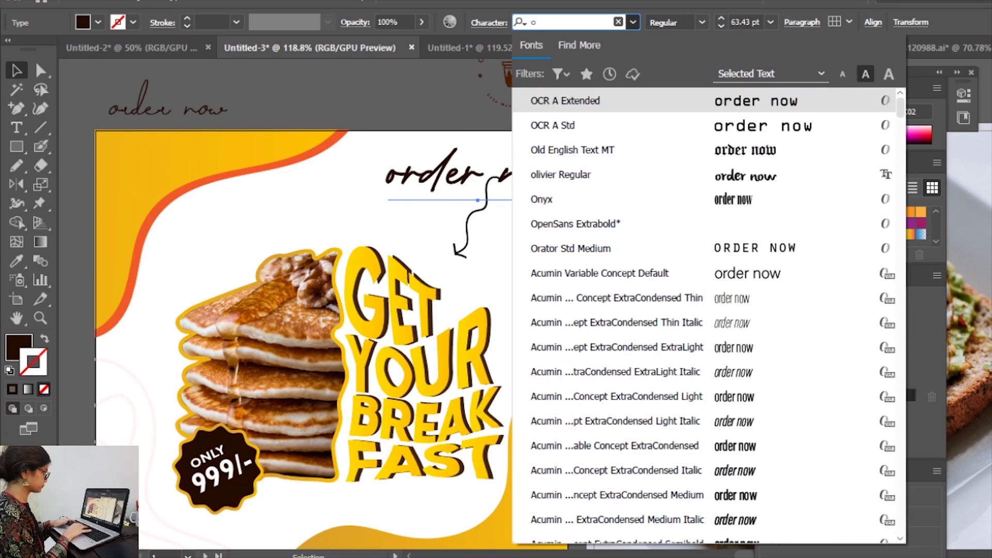
key(Return)
drag(481, 132, 481, 178)
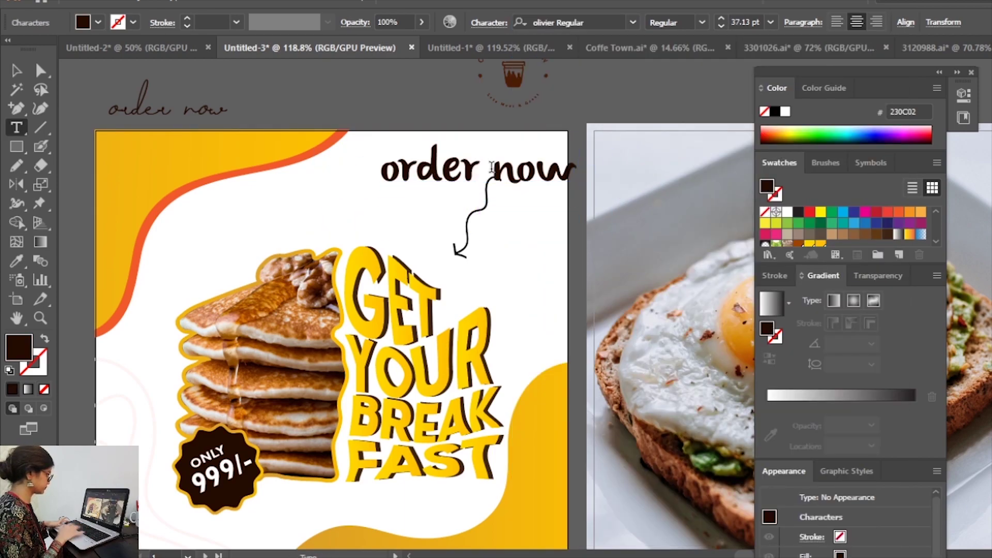
key(Return)
key(ctrl+x)
key(Escape)
key(ctrl+v)
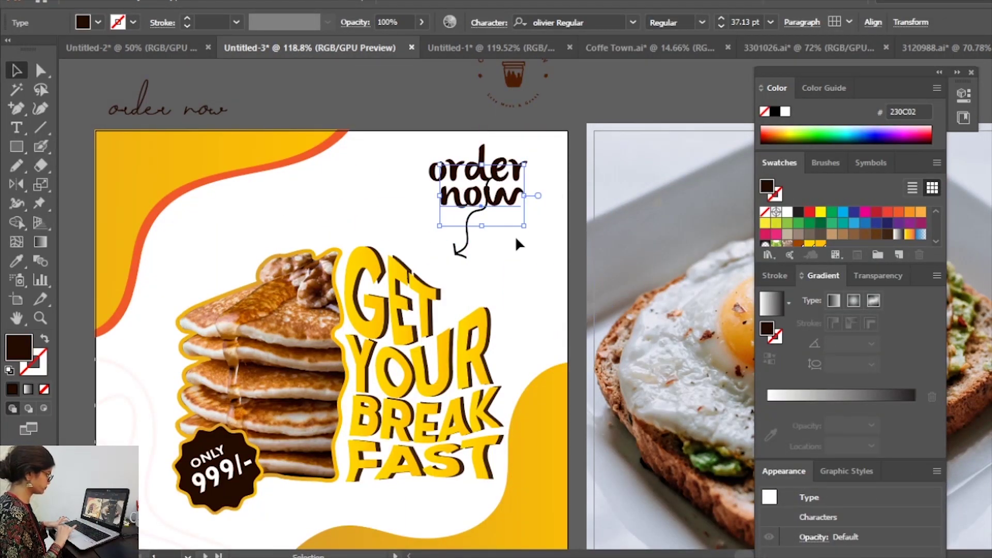
key(ctrl+plus)
click(565, 372)
key(ctrl+1)
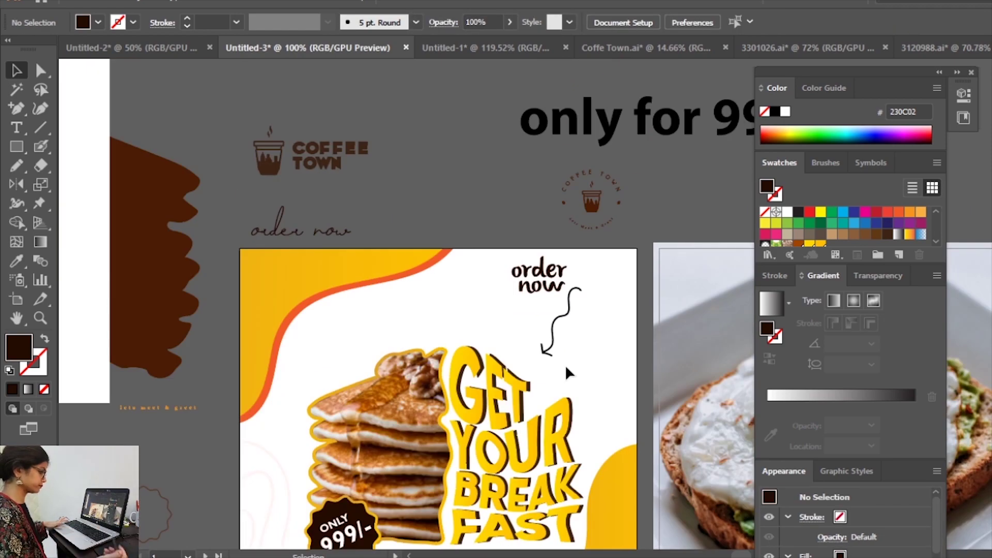
drag(566, 364, 518, 226)
Give the arrow a tapered variable-width stroke profile
double_click(584, 306)
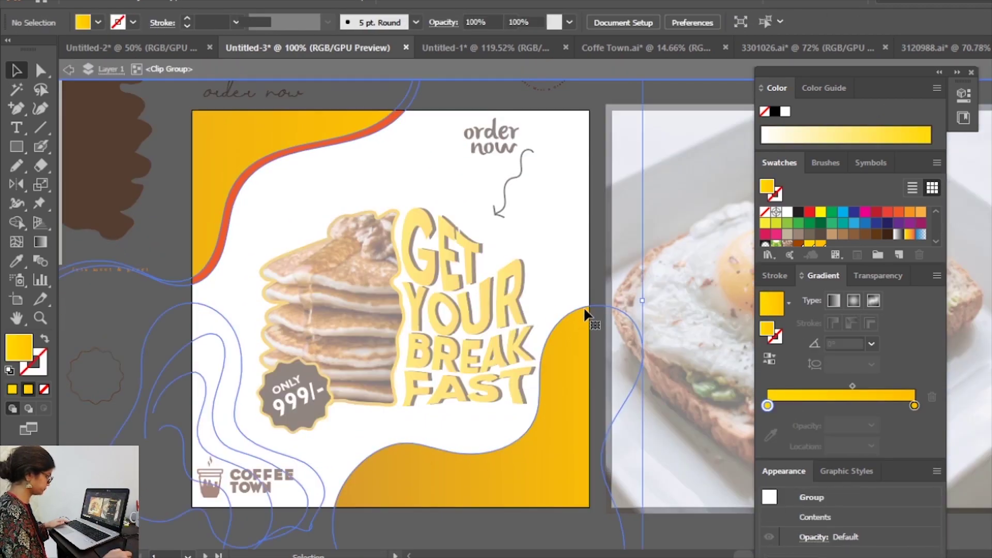
click(584, 310)
double_click(609, 255)
click(516, 186)
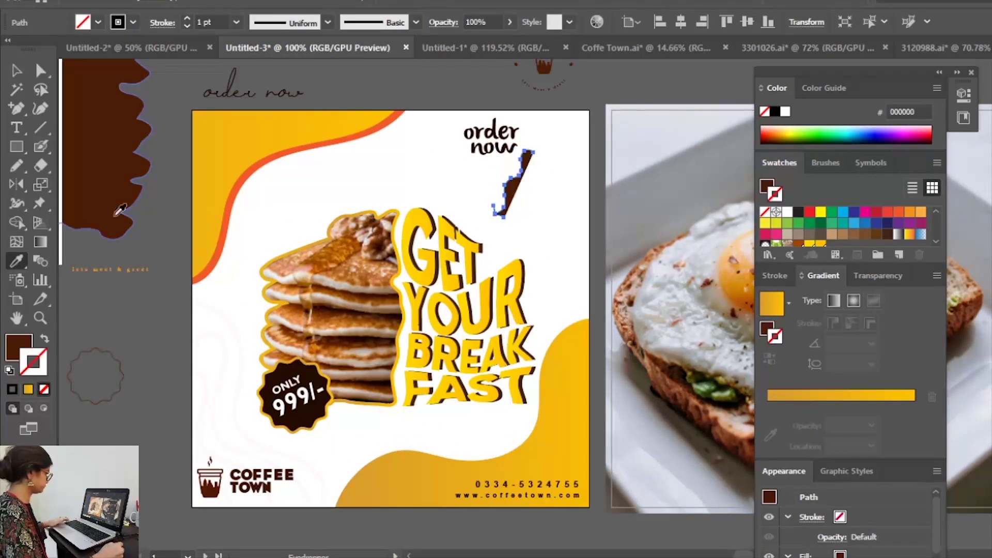
click(328, 22)
click(284, 170)
key(v)
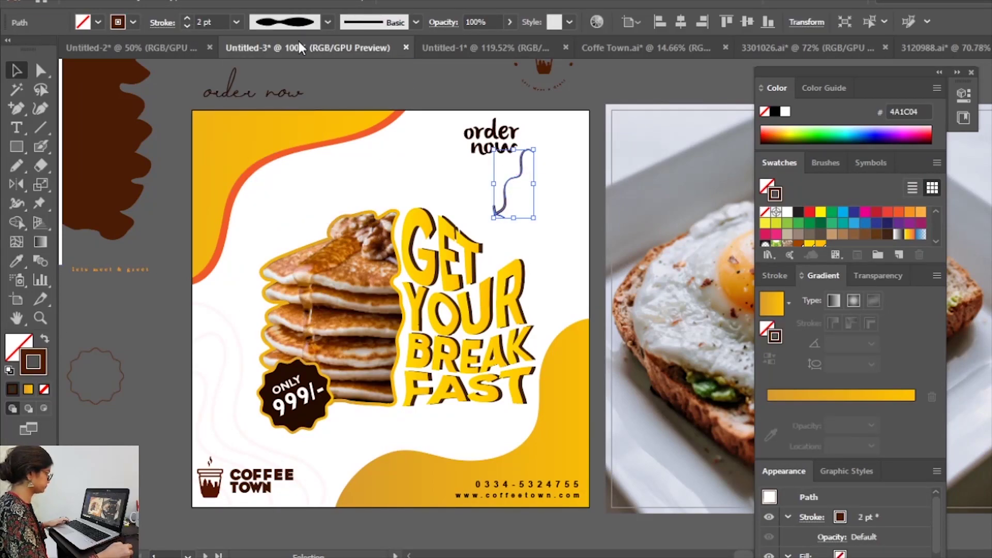
click(328, 22)
click(284, 129)
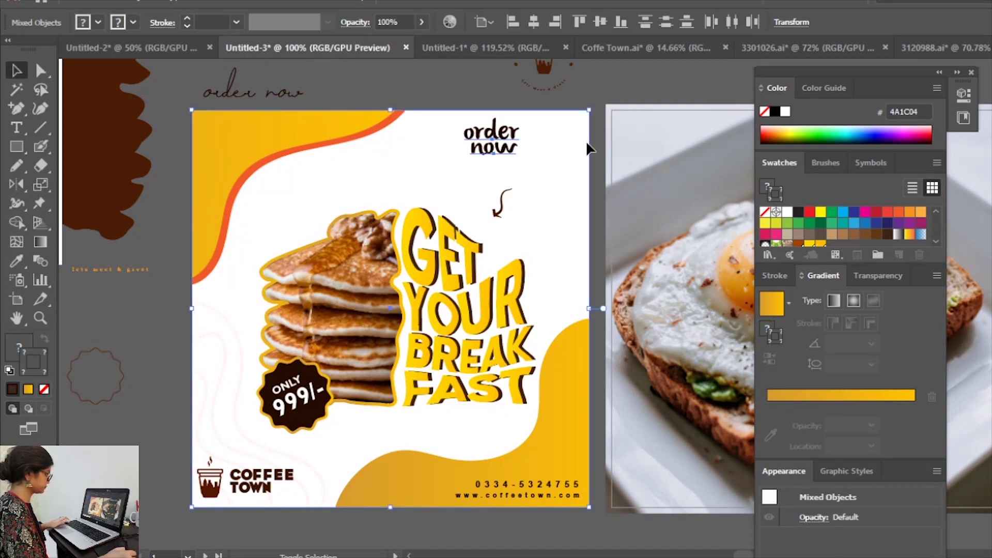
Reposition the 'order now' text and adjust the letter spacing of 'order'
drag(512, 139, 557, 164)
click(551, 203)
click(549, 194)
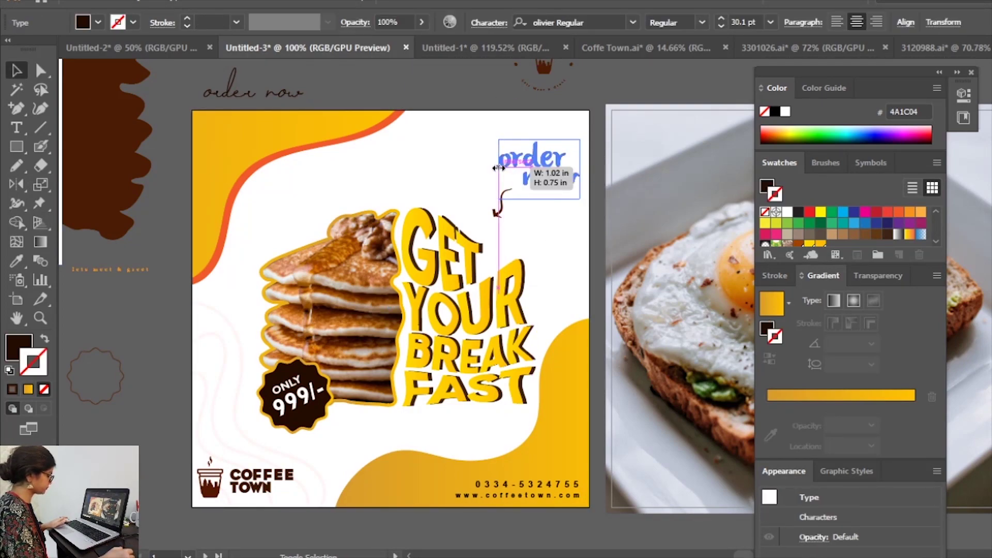
click(540, 188)
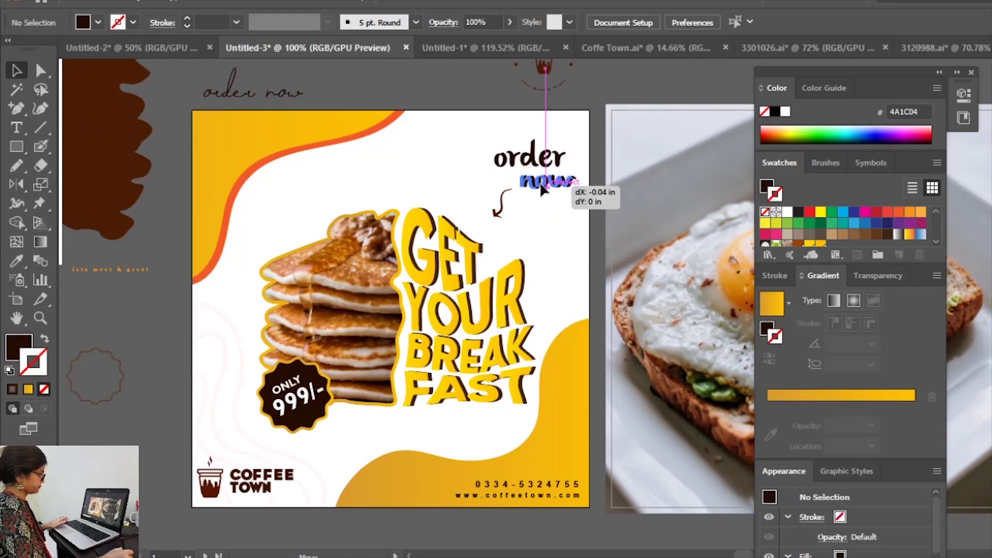
click(488, 22)
click(446, 121)
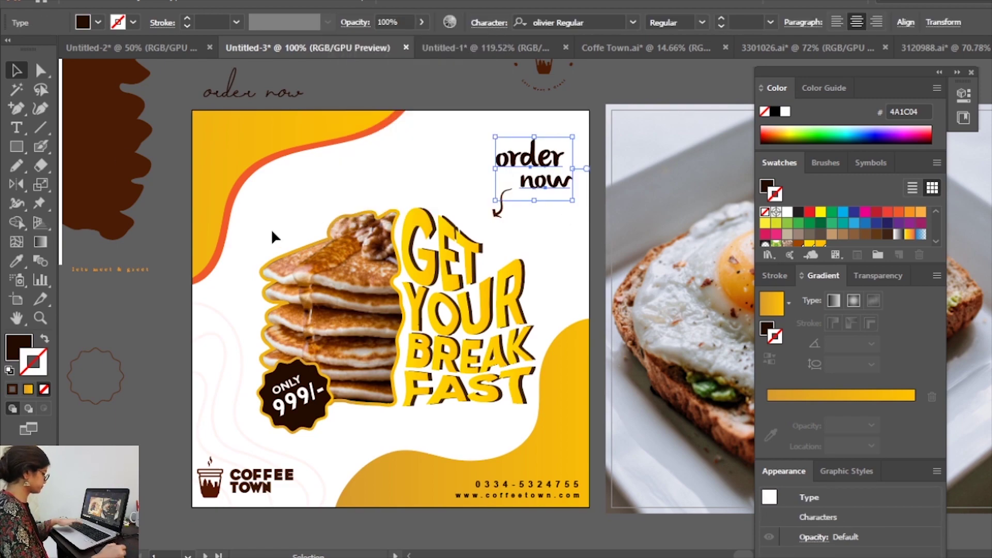
click(175, 313)
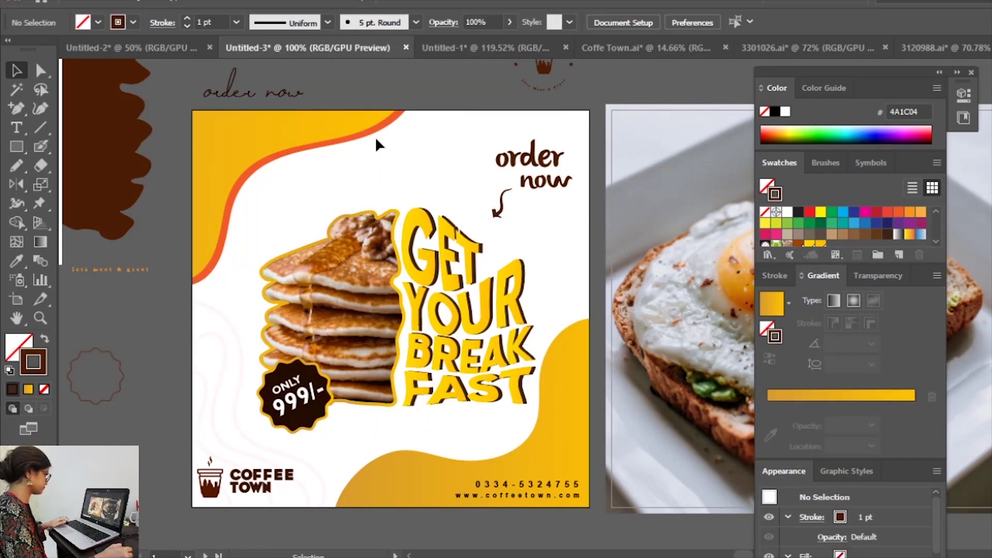
drag(565, 182, 557, 192)
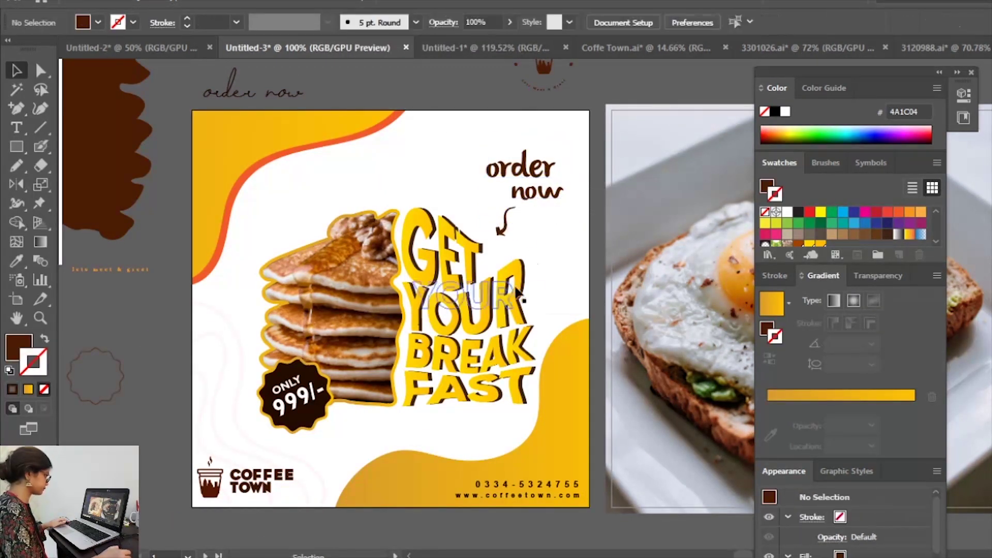
double_click(545, 193)
text(!)
key(Escape)
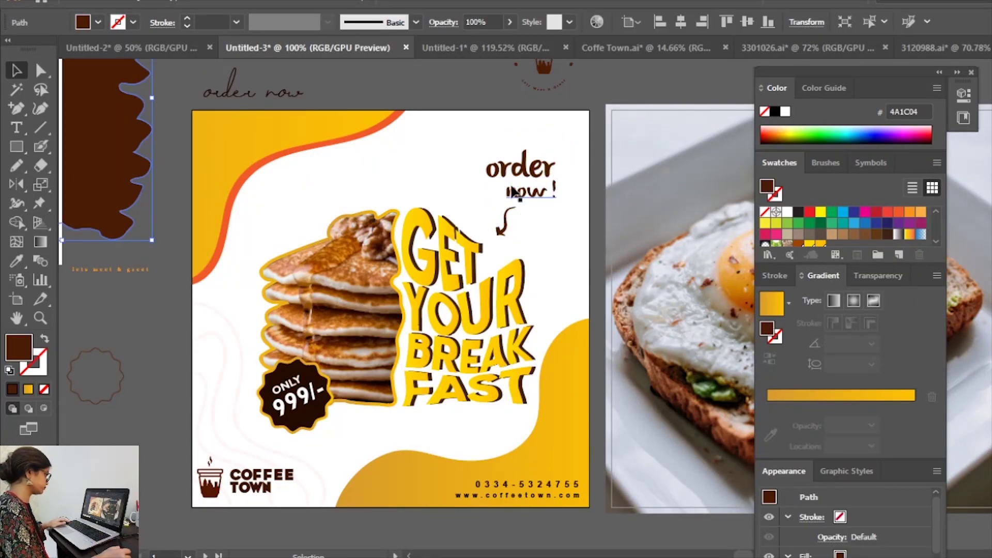
drag(556, 189, 557, 192)
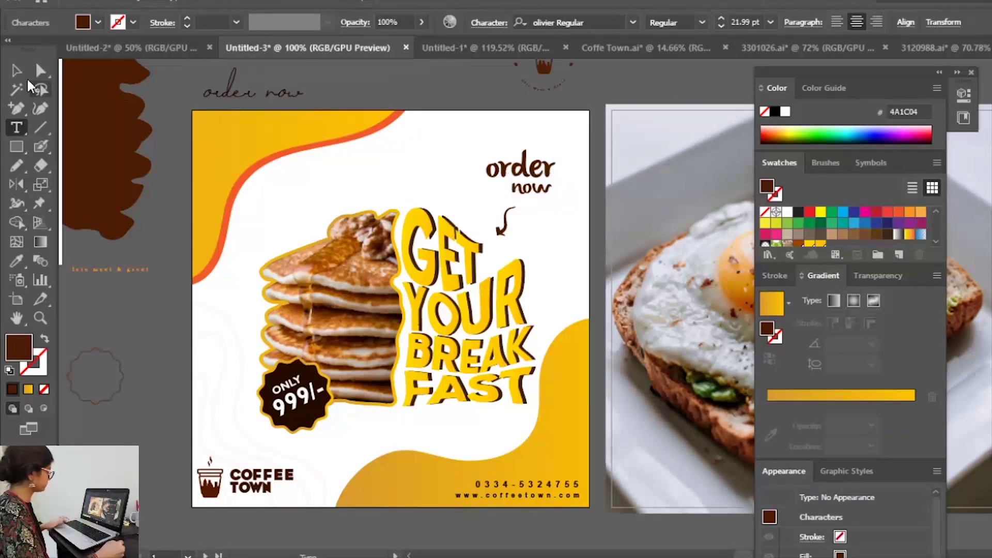
Place '!' beside 'order', then move the contact number bottom-left and the logo bottom-right
click(16, 70)
drag(562, 169, 563, 170)
click(529, 283)
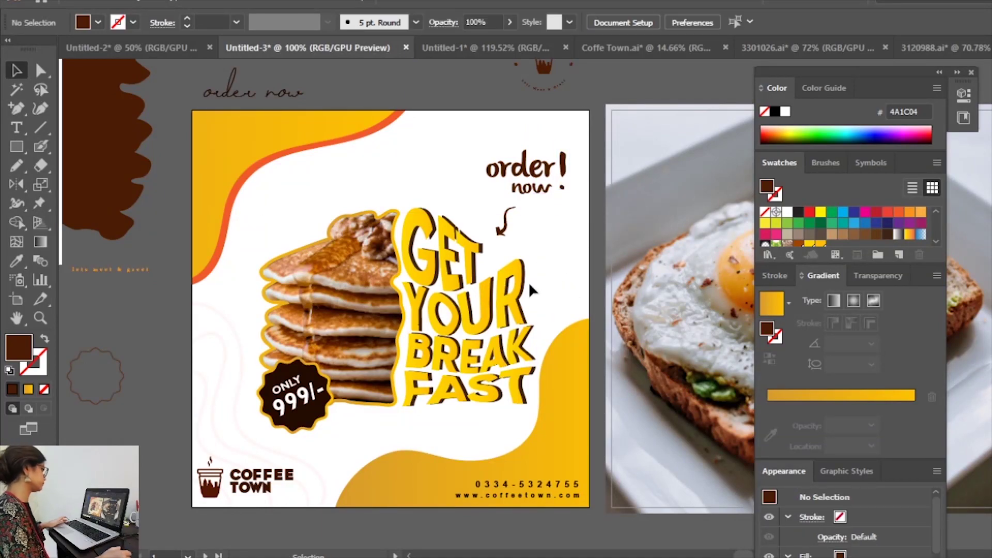
click(565, 209)
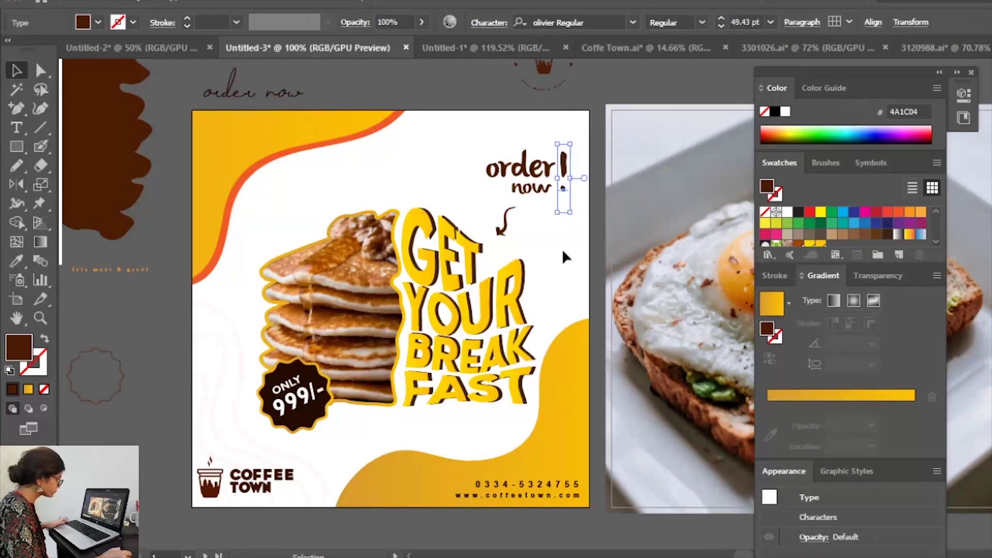
drag(556, 246, 465, 134)
click(370, 425)
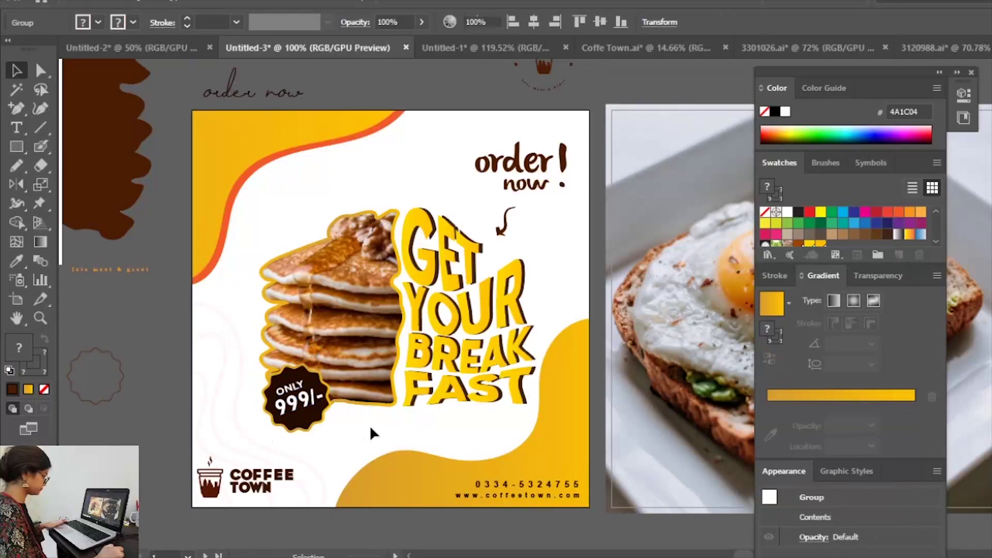
drag(516, 488, 279, 489)
drag(248, 480, 542, 481)
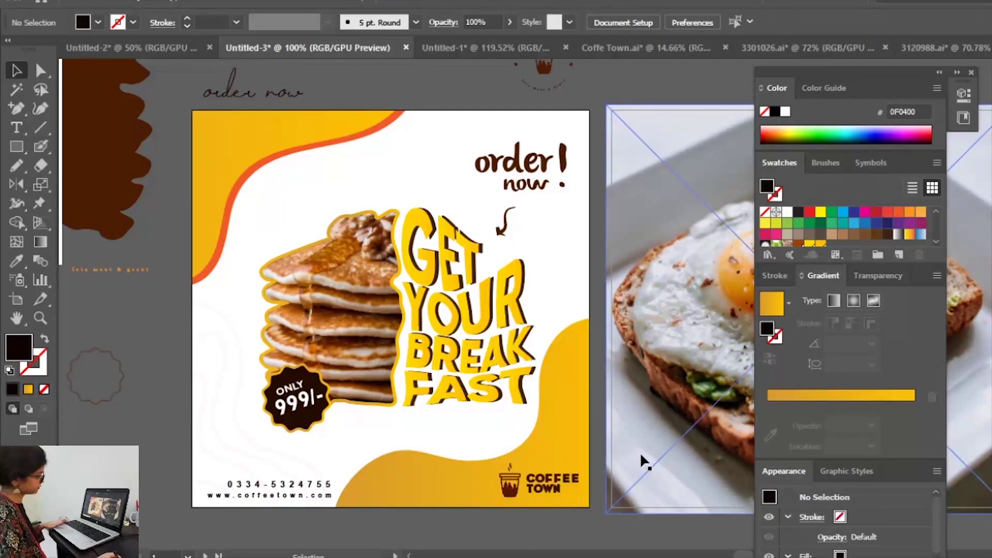
Rearrange the logo group so the cup sits above the COFFEE TOWN text
key(ctrl+z)
key(ctrl+shift+z)
click(331, 488)
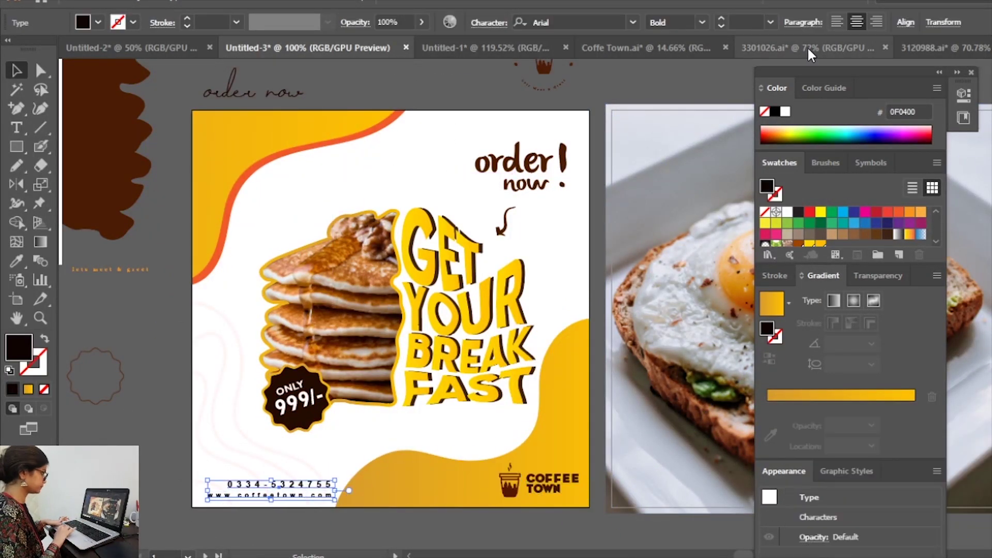
click(393, 519)
scroll(519, 485, up, 3)
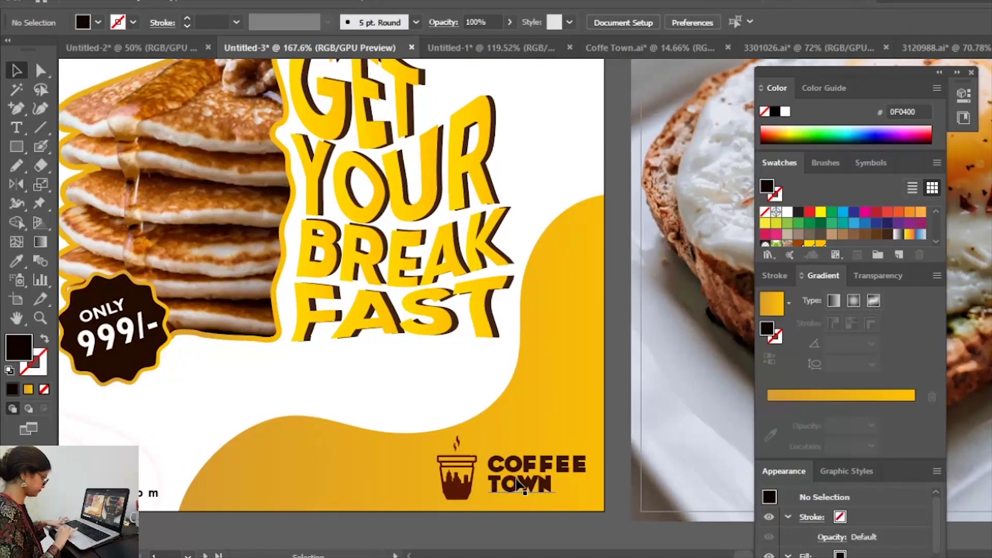
double_click(519, 486)
drag(455, 467, 537, 423)
key(Escape)
Fill the logo dark brown #160701, move it top-left, and shift the contact number right
double_click(19, 348)
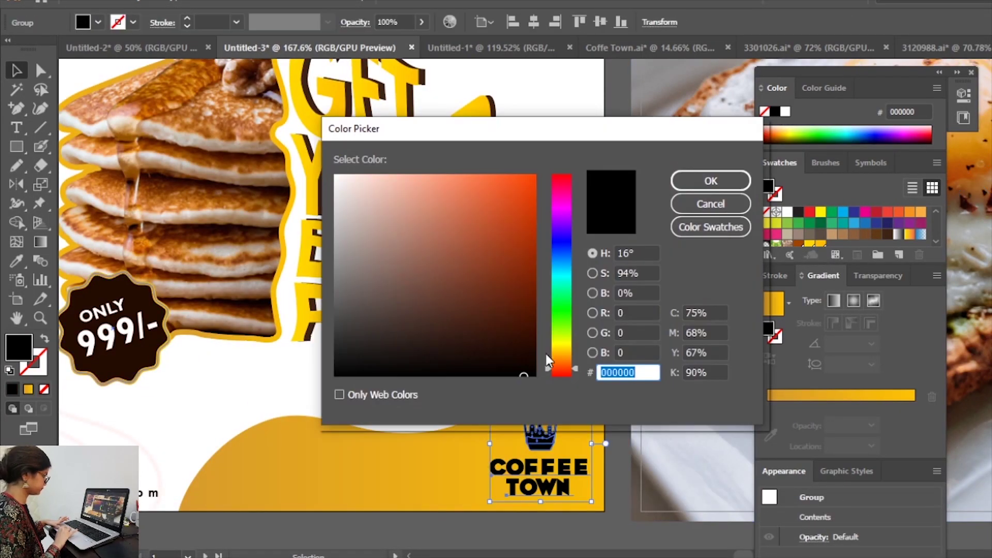
text(160701)
key(Return)
key(ctrl+0)
drag(606, 329, 246, 187)
double_click(202, 124)
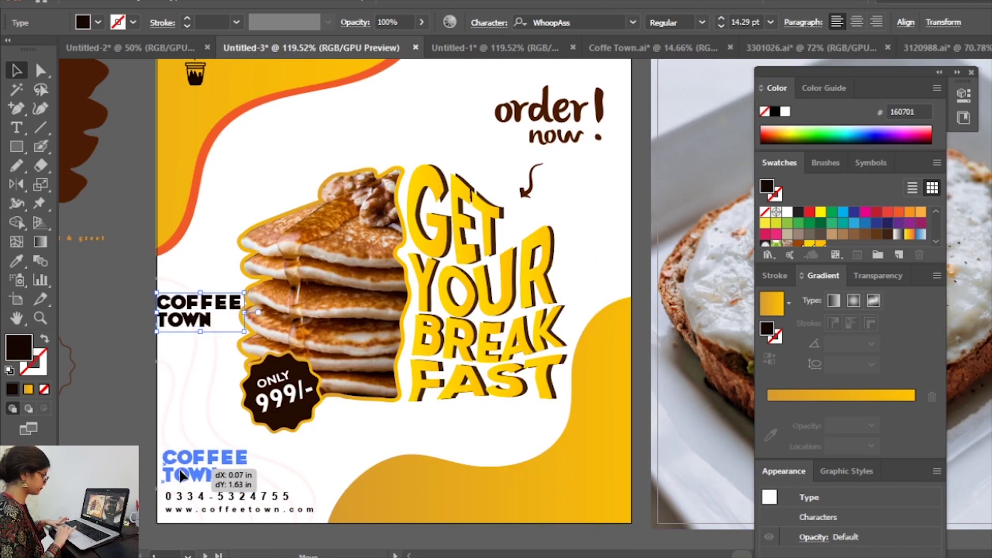
drag(204, 509, 513, 495)
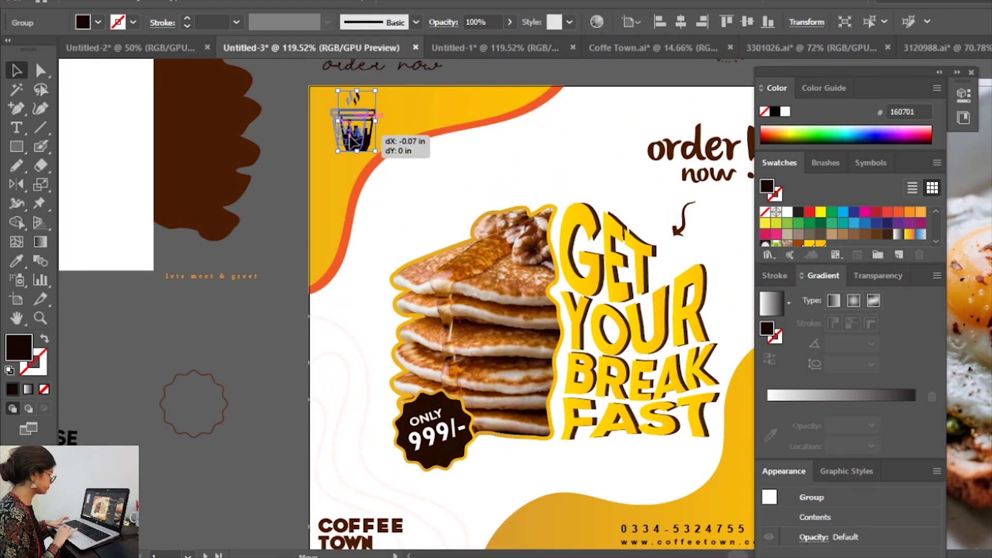
drag(338, 149, 333, 479)
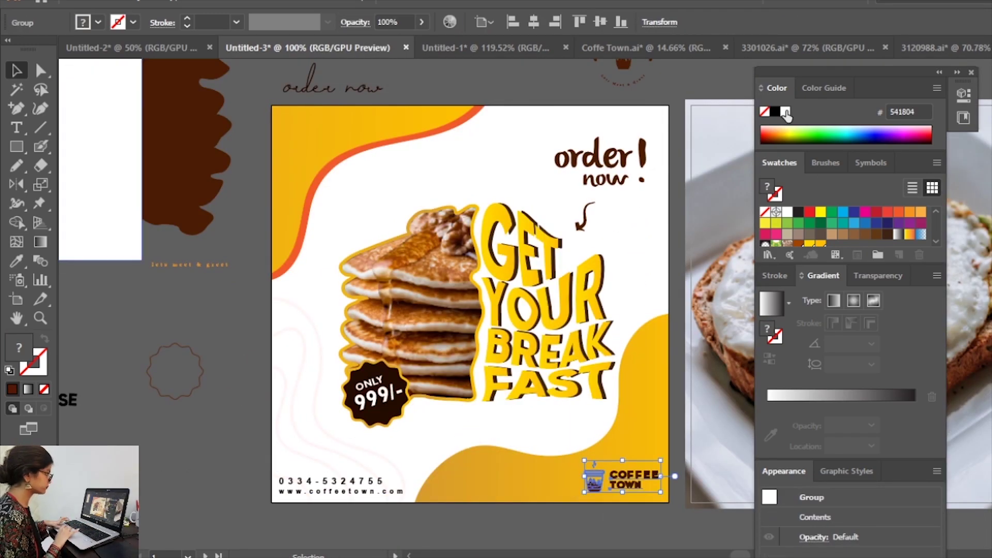
Make the COFFEE TOWN logo white, place the copy top-left, and sample the yellow fill
click(785, 112)
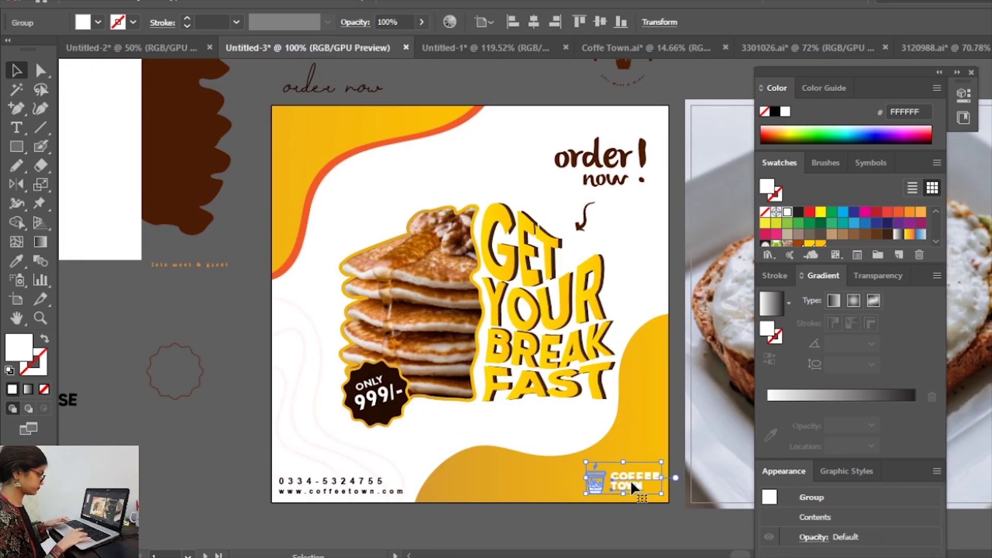
click(588, 526)
drag(293, 132, 289, 133)
key(i)
click(396, 137)
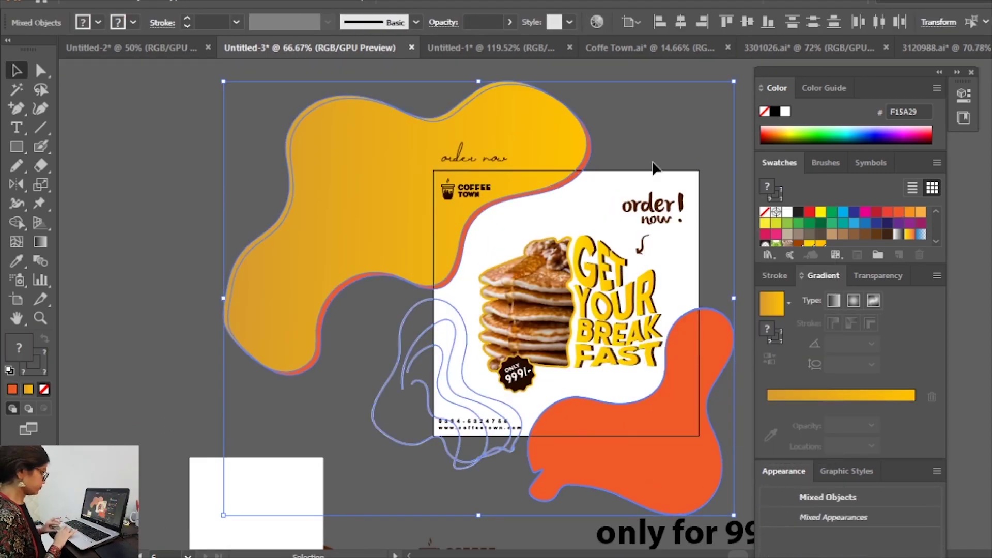
Send the orange blob behind the other artwork and move the 'order now' text up-right
click(649, 458)
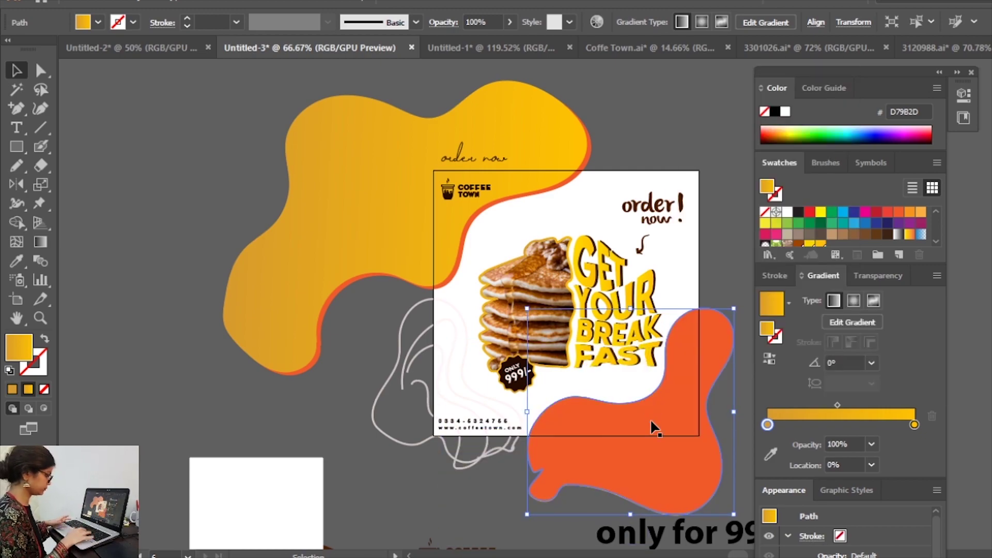
right_click(650, 419)
click(867, 392)
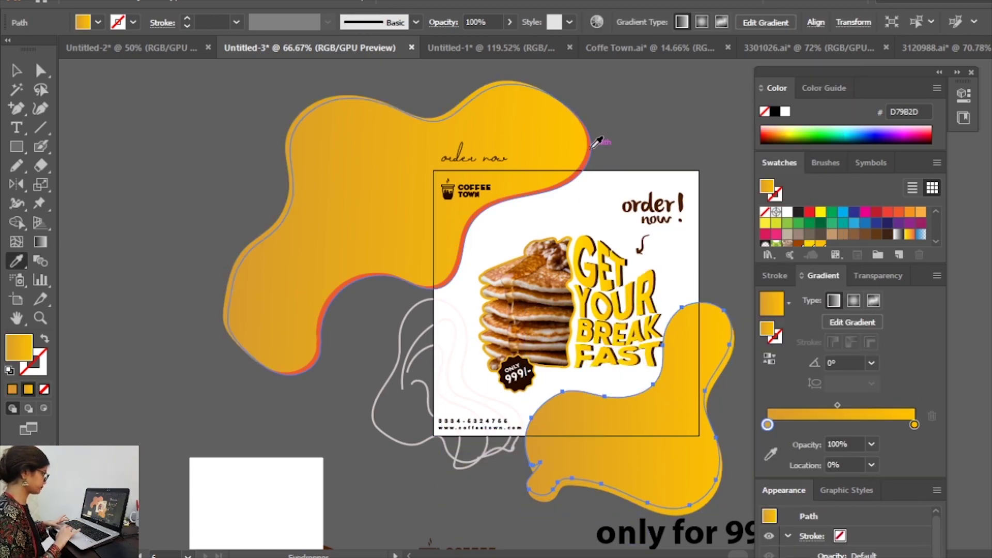
click(264, 425)
drag(474, 157, 653, 109)
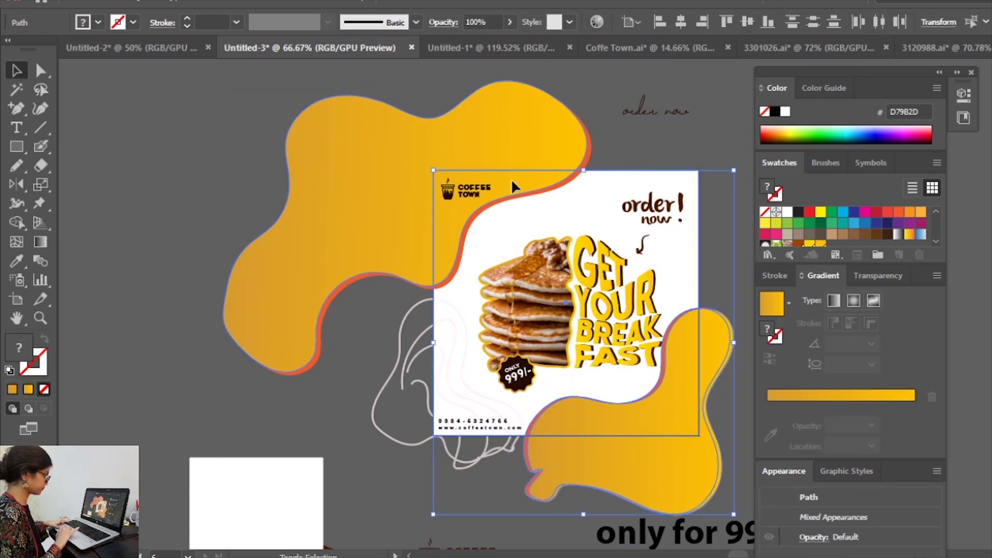
drag(433, 172, 660, 356)
Rework the lower-right yellow gradient blob, checking it in outline view, then exit isolation
click(671, 415)
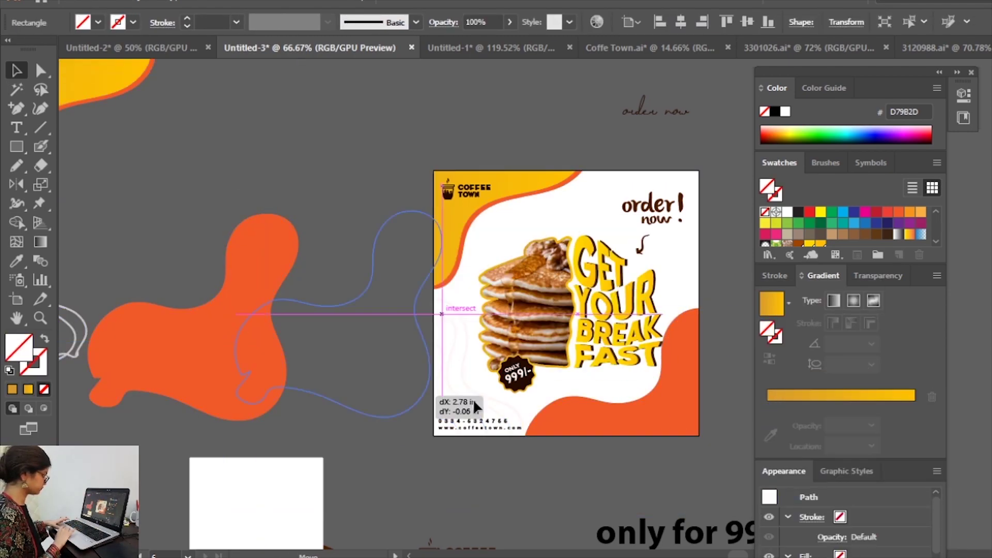
click(473, 482)
right_click(599, 480)
key(ctrl+y)
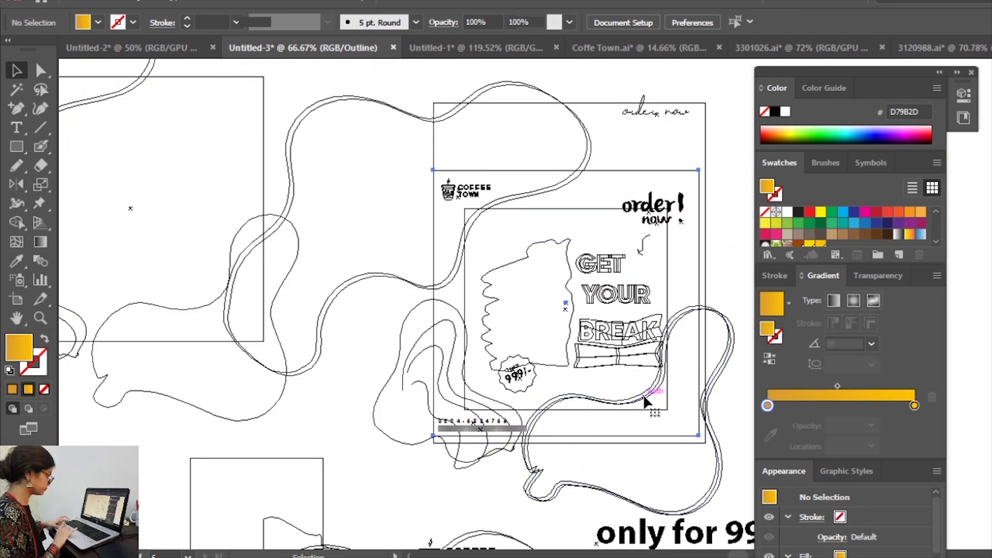
key(ctrl+y)
right_click(643, 456)
drag(668, 388, 276, 358)
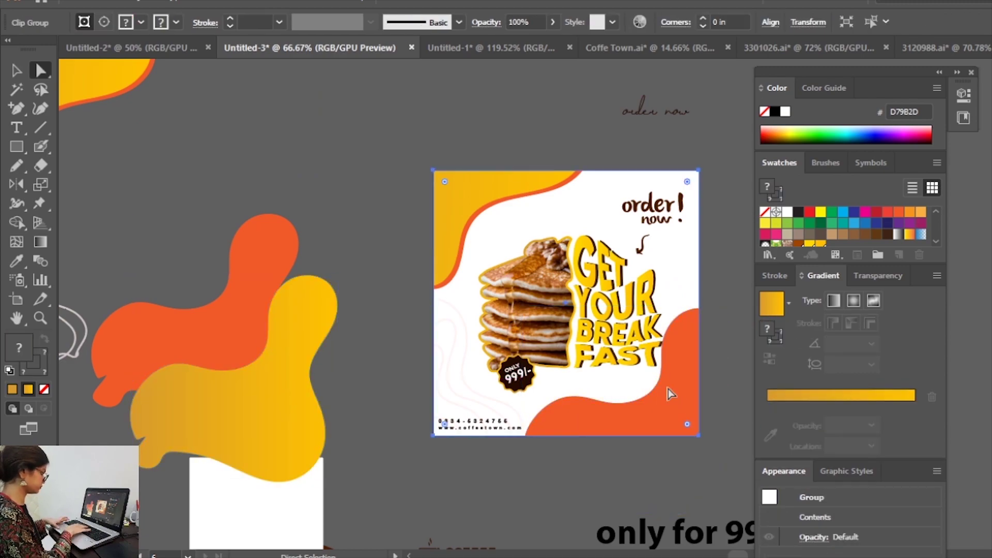
key(ctrl+z)
click(465, 477)
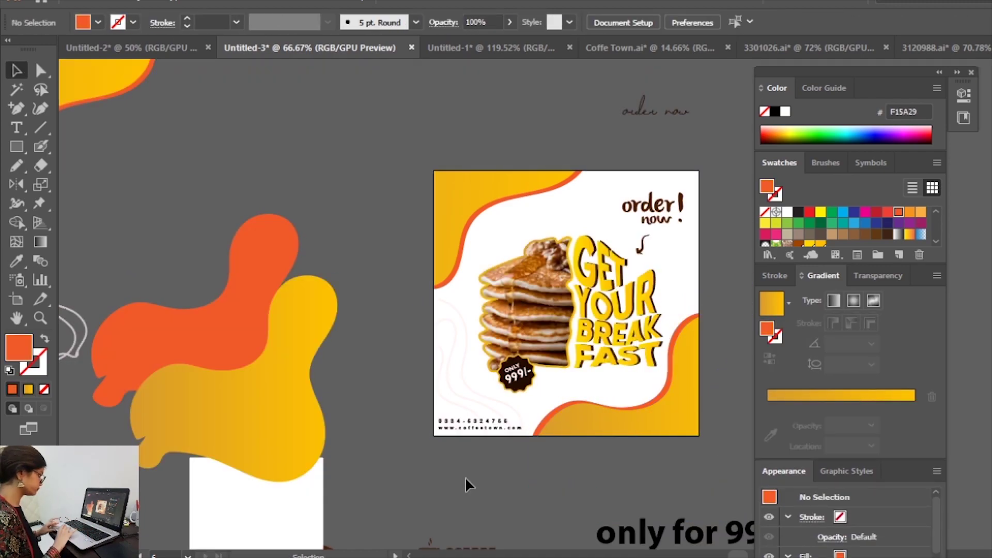
key(Escape)
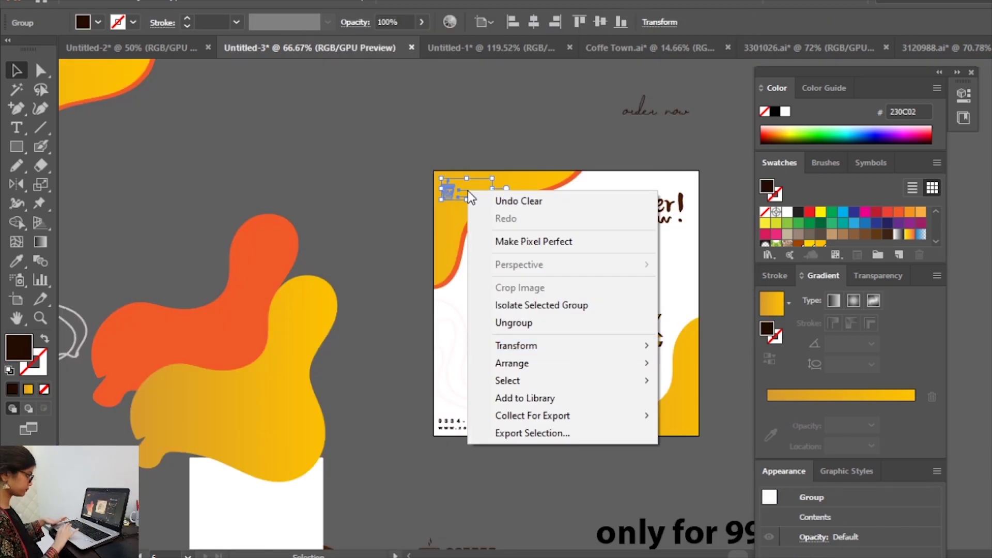
click(539, 368)
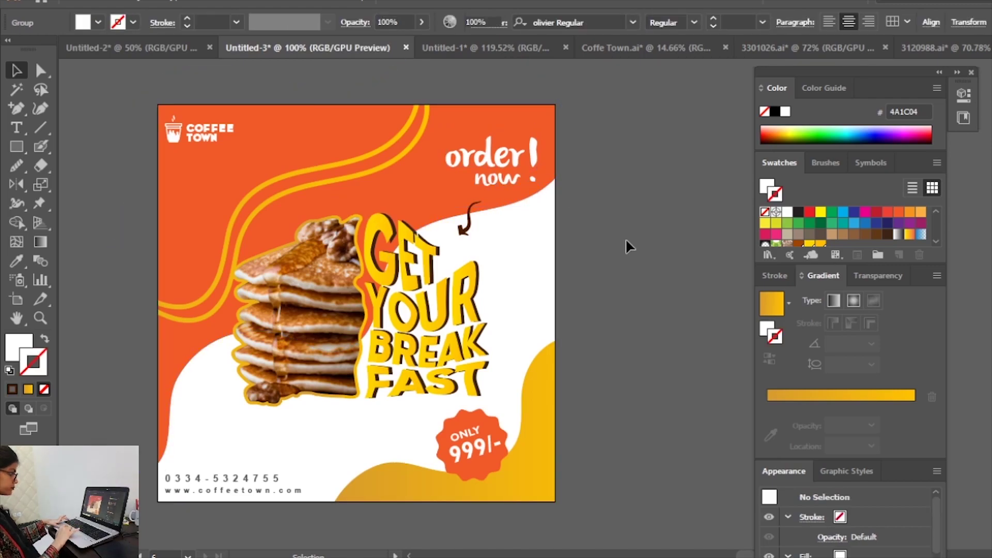
Resize the 'order! now' heading and select the existing wavy line in the clipped group
drag(538, 139, 528, 150)
double_click(575, 309)
click(386, 161)
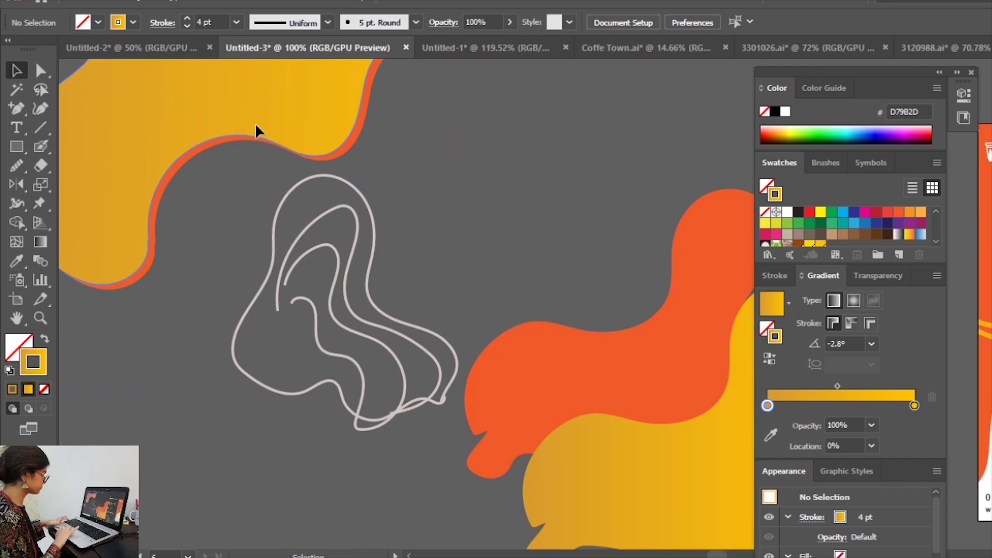
click(472, 259)
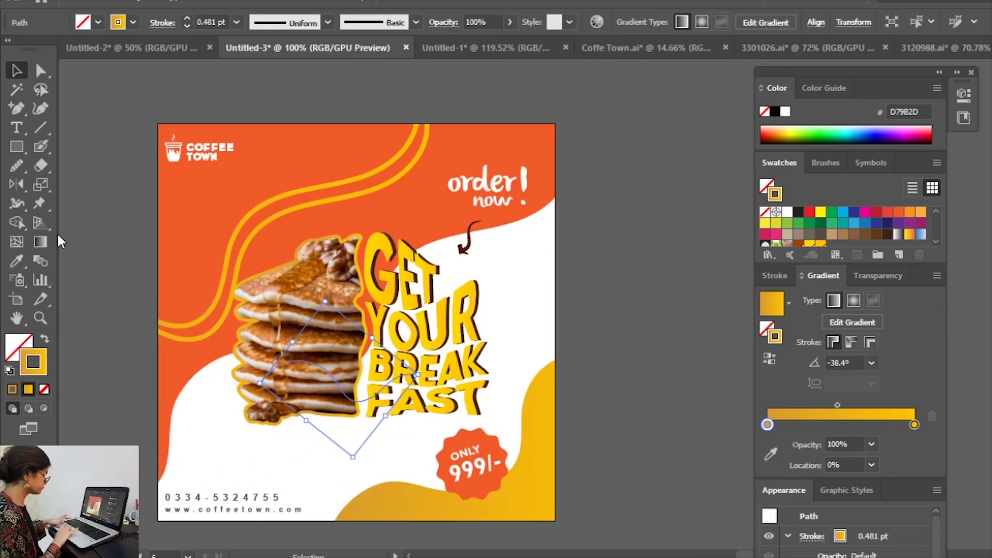
Draw a three-point curve from under the pancakes toward the price badge
click(252, 461)
click(41, 108)
click(269, 437)
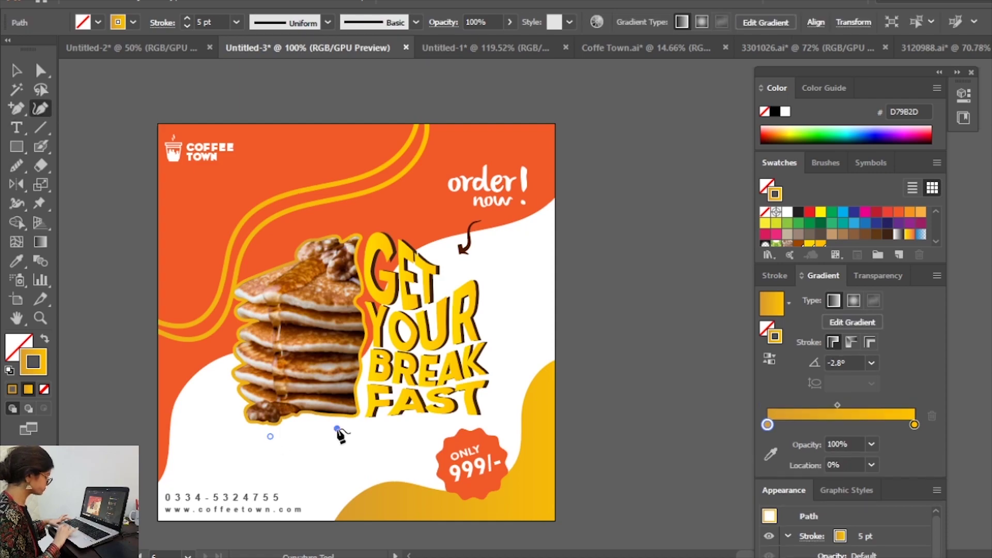
click(507, 424)
key(v)
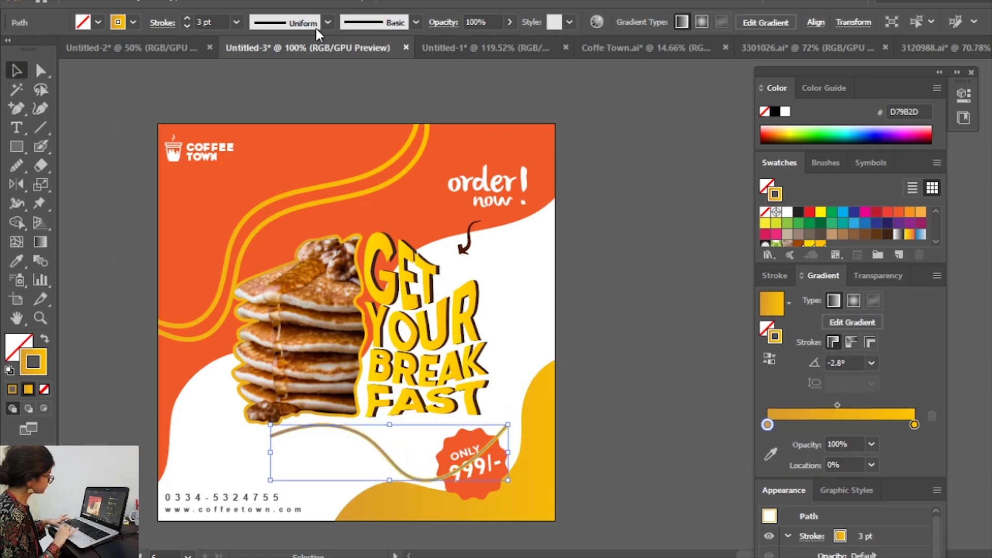
key(ctrl+shift+a)
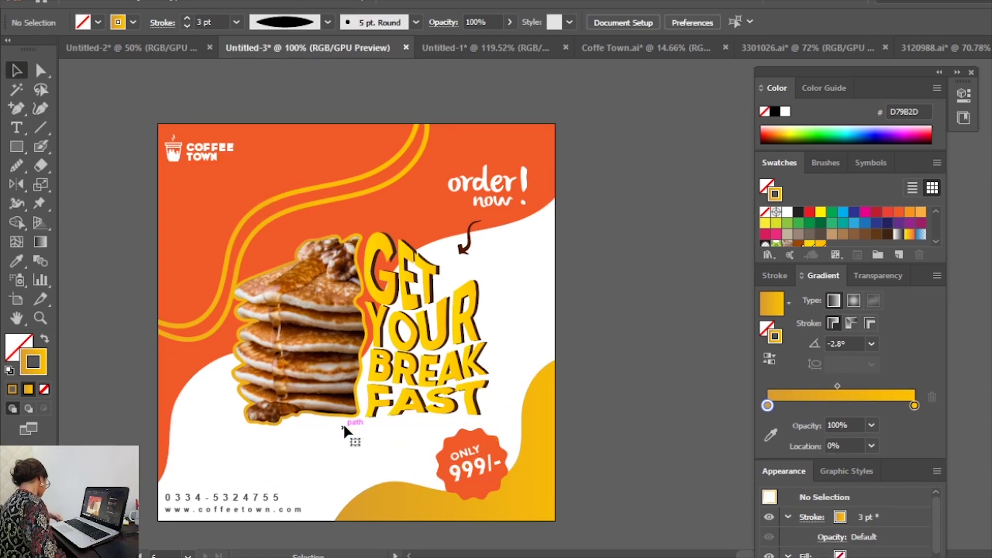
key(p)
click(458, 429)
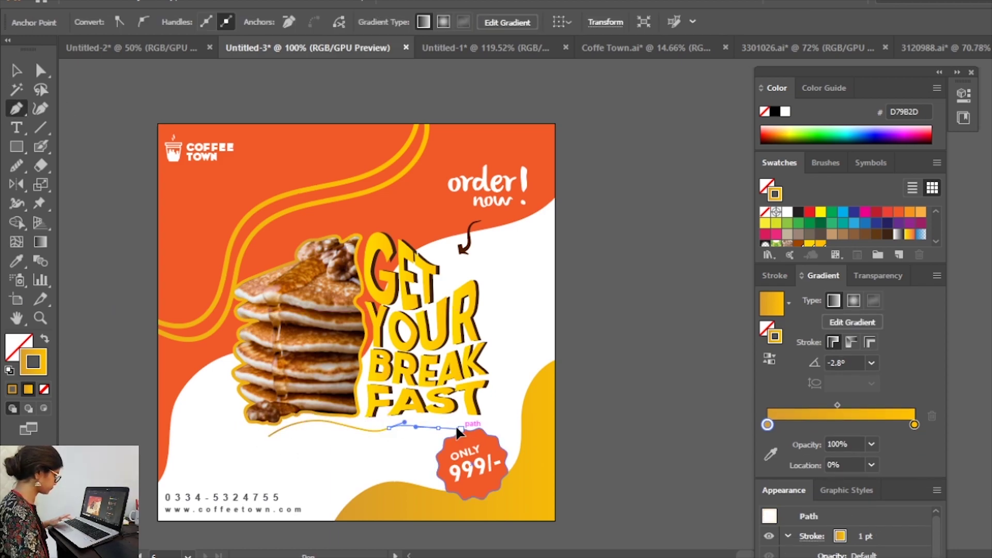
Raise the curve's stroke weight to 5 pt and drag its end anchor to reshape it
click(187, 18)
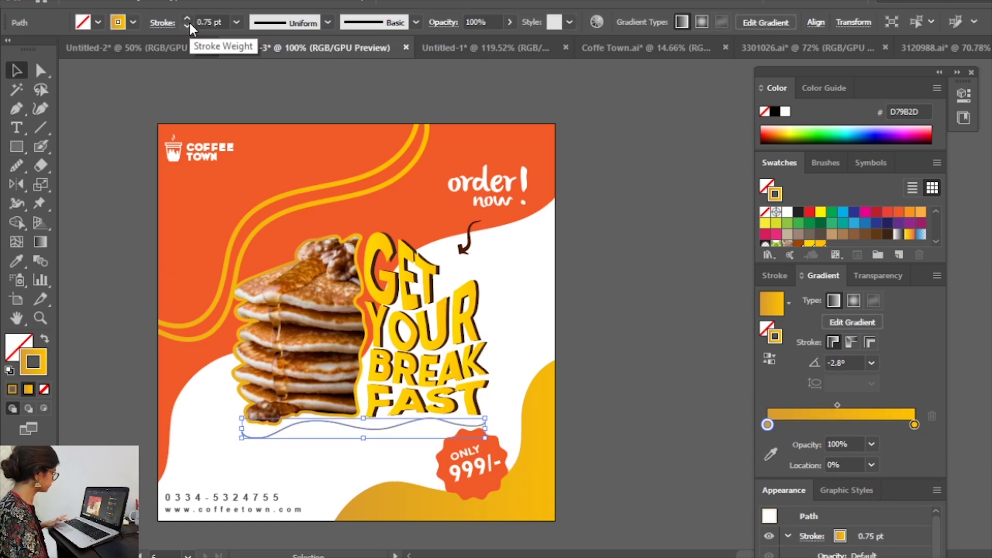
click(510, 410)
key(a)
click(274, 373)
drag(274, 373, 304, 373)
click(496, 373)
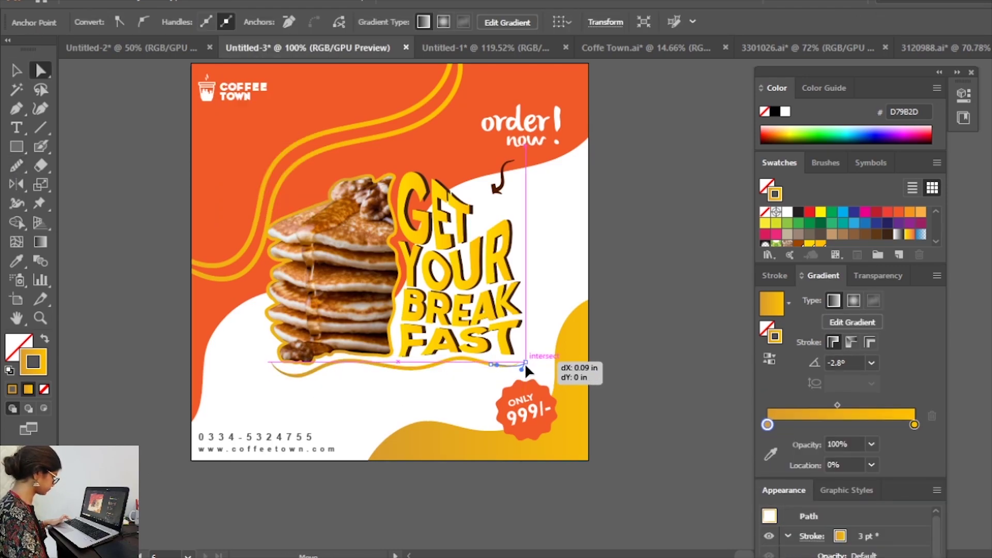
click(186, 19)
click(187, 19)
click(133, 219)
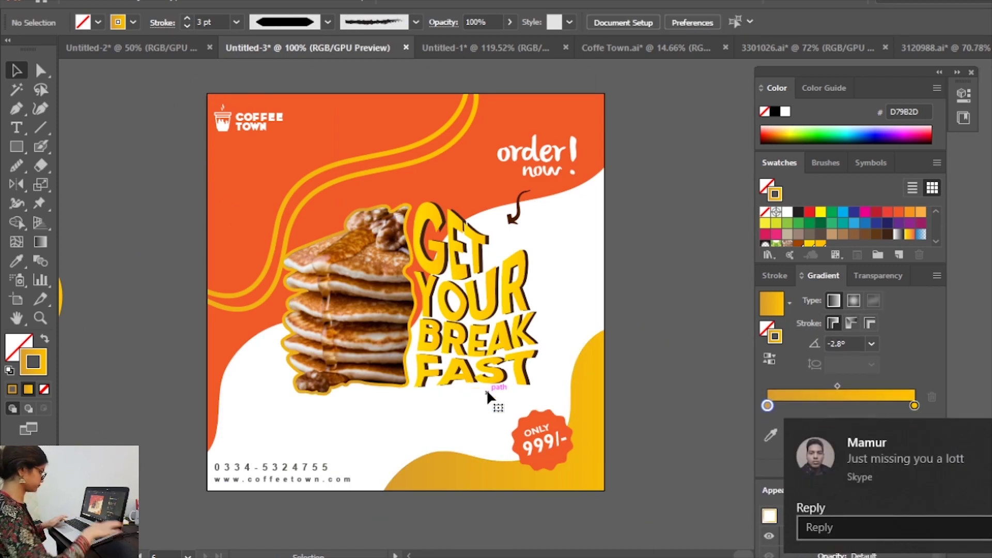
Try the brush shapes for the wavy line and nudge it into place under the pancakes
click(432, 405)
key(ctrl+z)
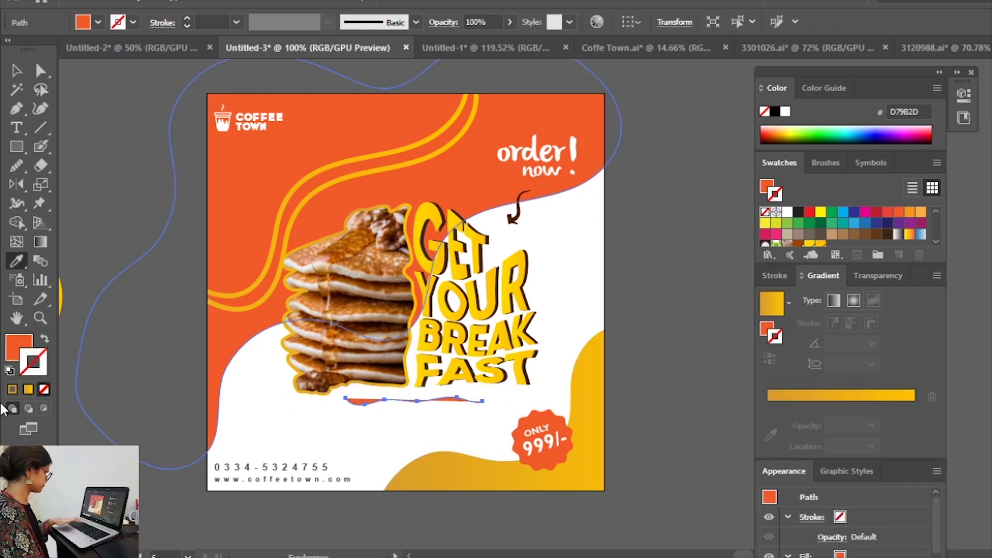
click(415, 22)
click(274, 58)
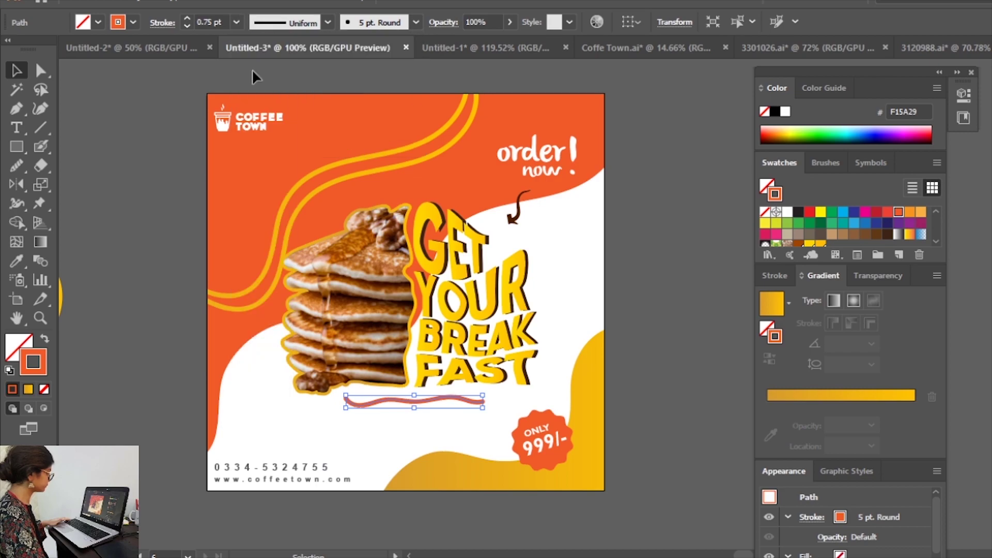
click(186, 194)
scroll(186, 195, down, 2)
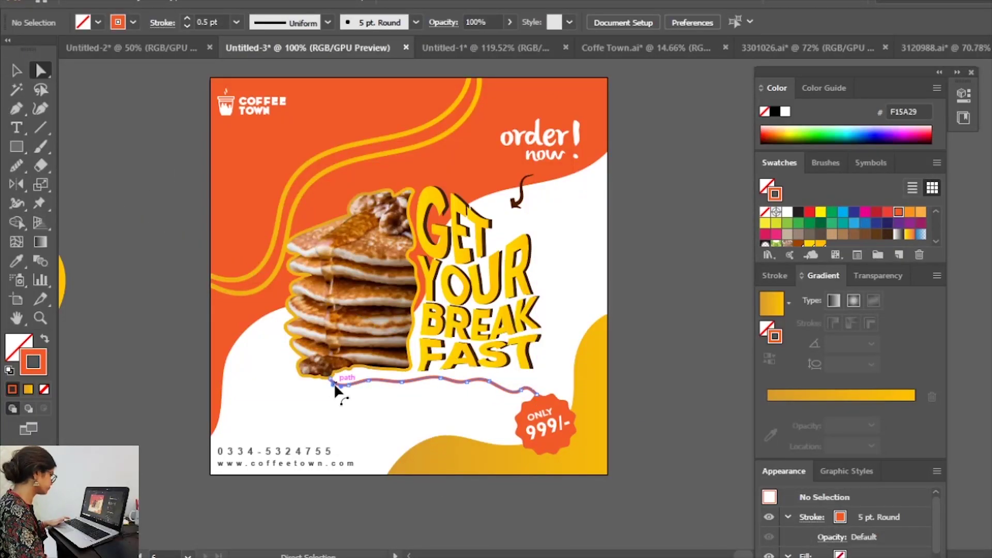
drag(332, 390, 337, 397)
click(370, 395)
Apply the yellow gradient to the line's stroke and shift a colour stop to adjust the blend
click(481, 385)
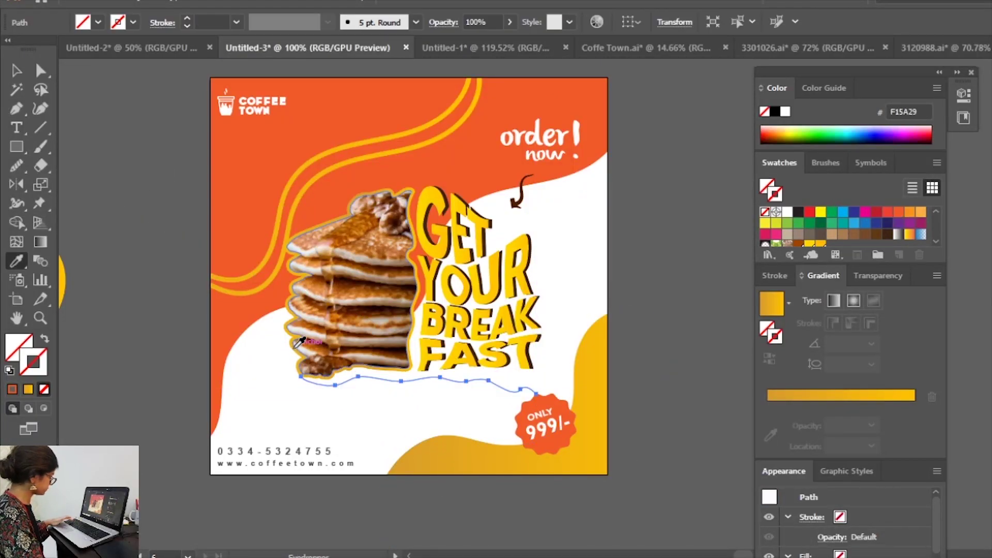
click(771, 304)
click(620, 356)
click(480, 385)
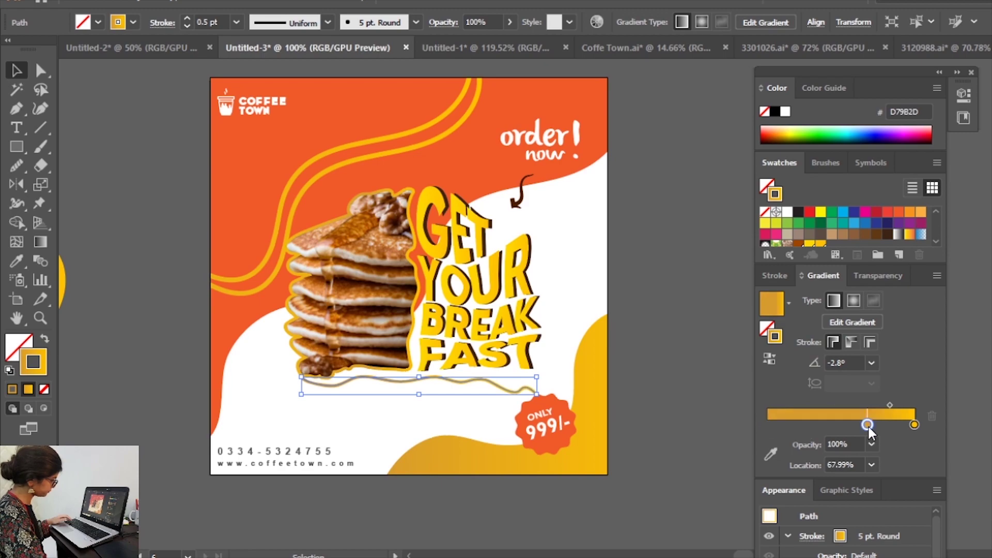
drag(914, 406, 867, 405)
Inspect the pancake clip group and its yellow border in outline view
scroll(465, 385, up, 5)
scroll(623, 340, right, 5)
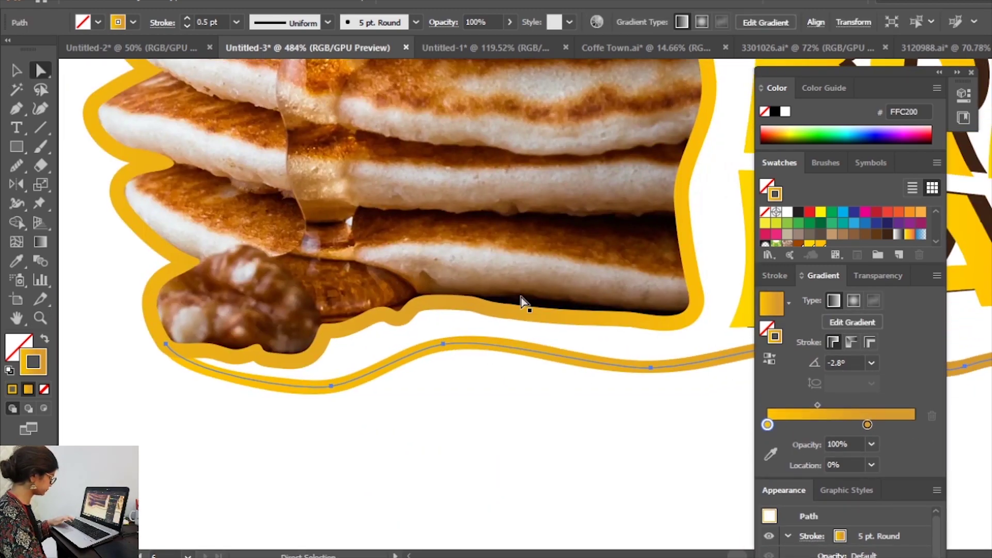
click(513, 314)
double_click(516, 305)
click(653, 317)
key(ctrl+y)
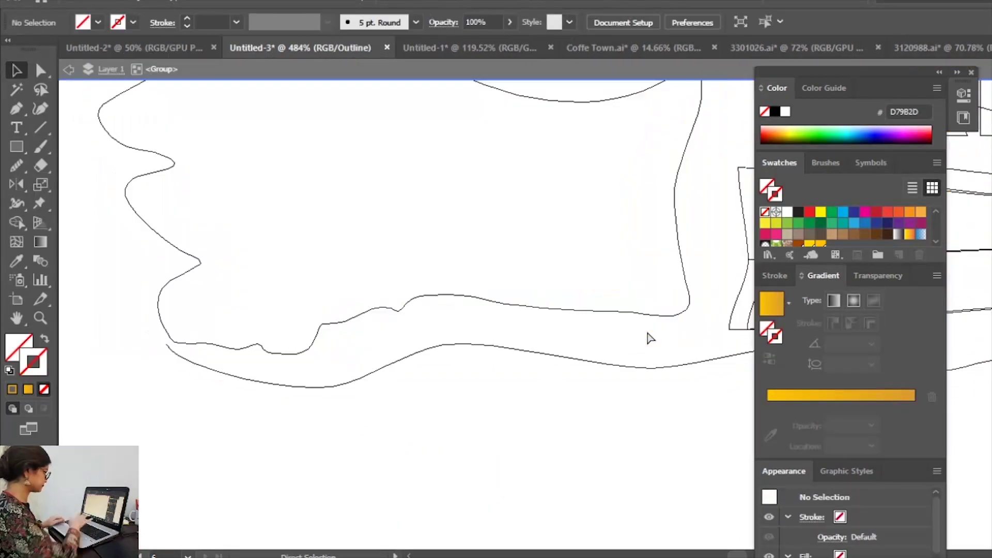
key(ctrl+y)
key(Escape)
click(637, 320)
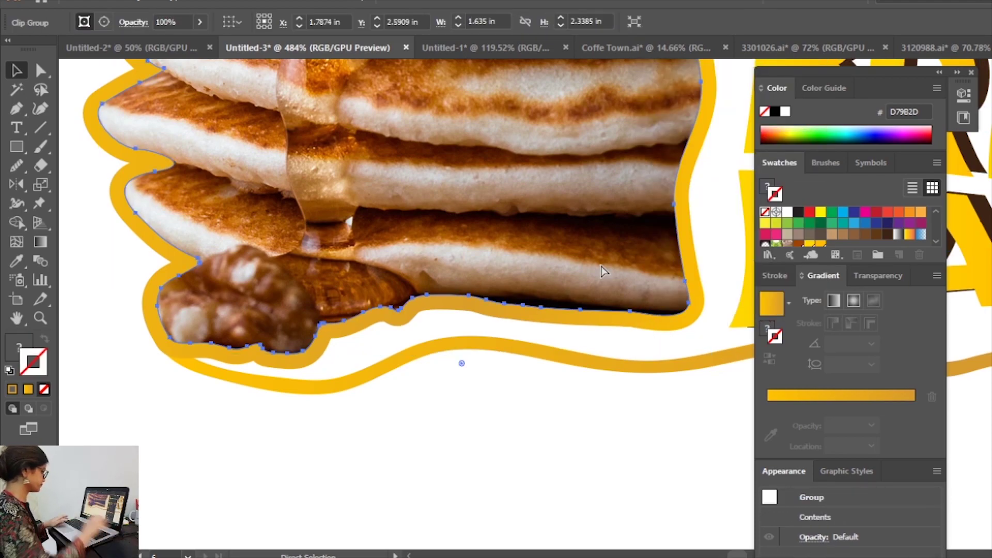
key(ctrl+y)
key(ctrl+y)
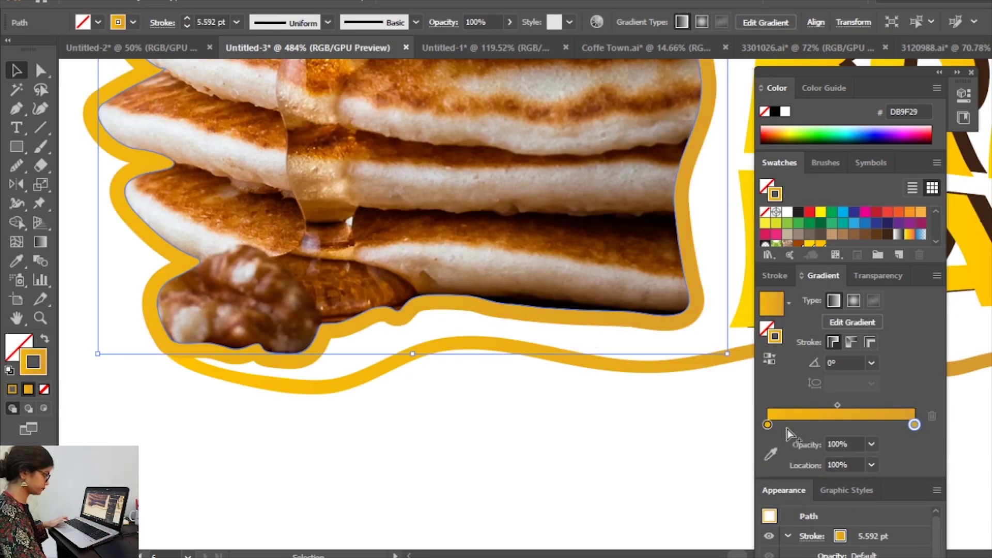
click(244, 499)
Reshape the wavy line beneath the pancakes by dragging its anchor points
key(a)
scroll(284, 370, right, 3)
drag(284, 370, 480, 370)
scroll(481, 370, down, 3)
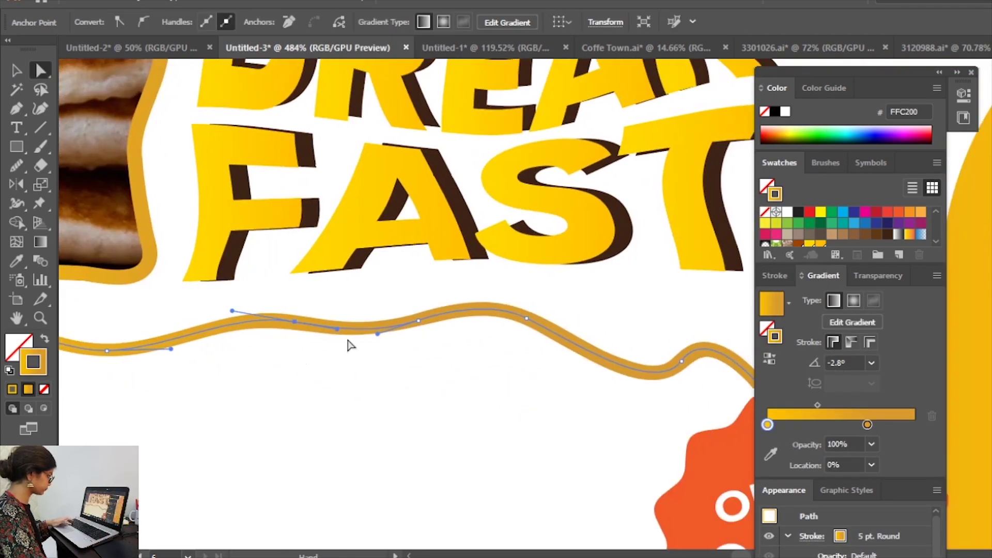
drag(350, 343, 571, 336)
key(ctrl+shift+a)
key(ctrl+0)
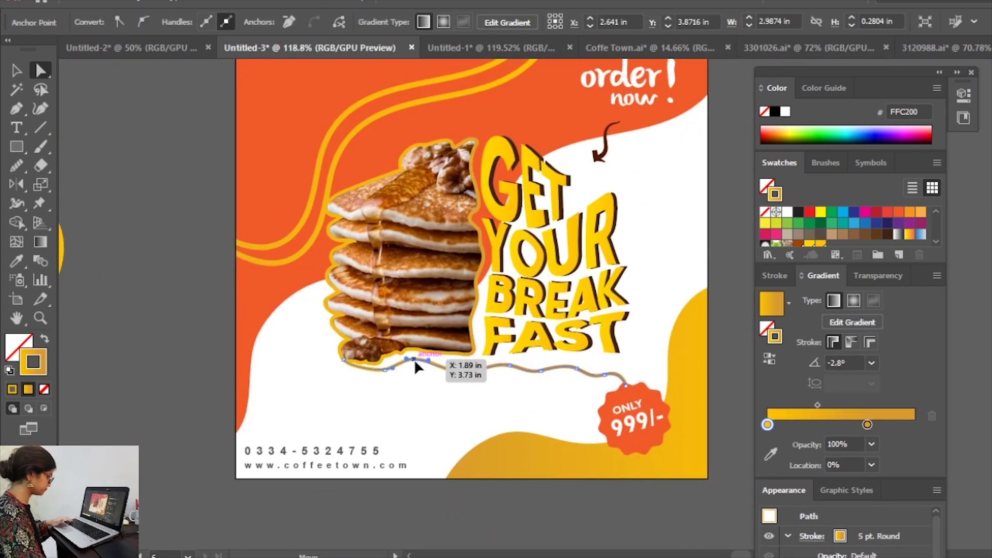
drag(417, 361, 444, 365)
key(v)
Step into the ONLY 999/- price badge group and back out
click(135, 277)
scroll(136, 276, up, 1)
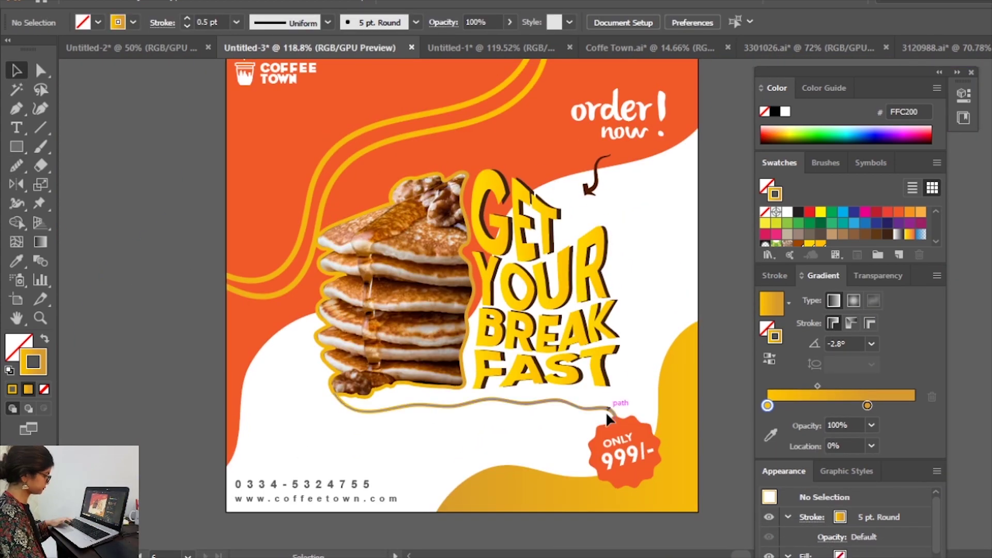
double_click(592, 468)
key(Escape)
Enter and exit the price badge group several times to inspect it
double_click(592, 469)
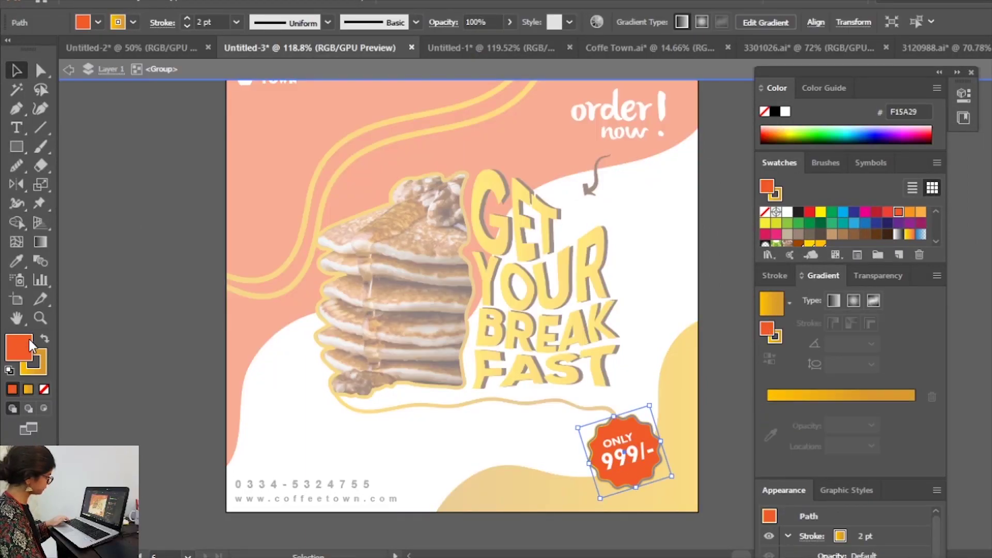
key(Escape)
double_click(600, 465)
key(Escape)
double_click(599, 444)
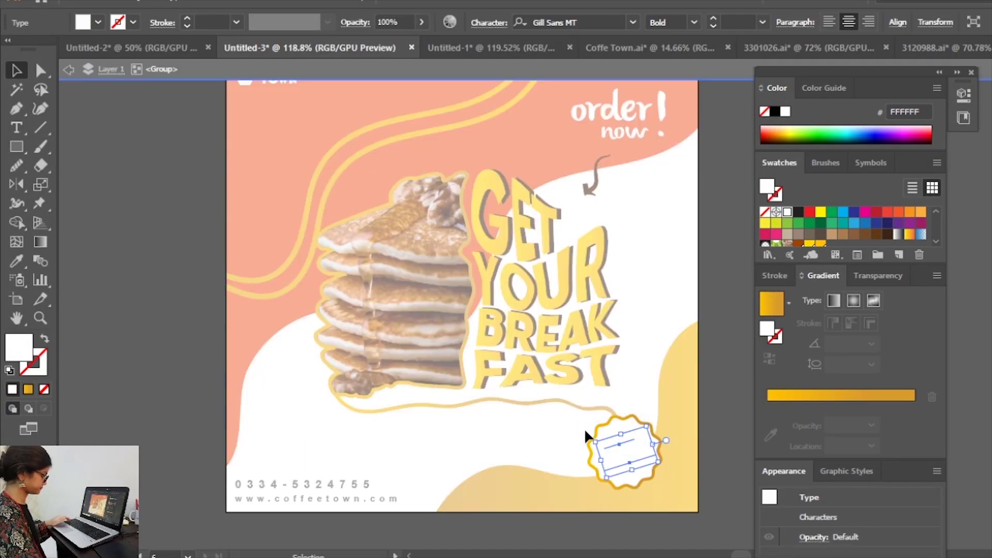
key(Escape)
Smooth the curve of the wavy line under the pancakes
click(450, 411)
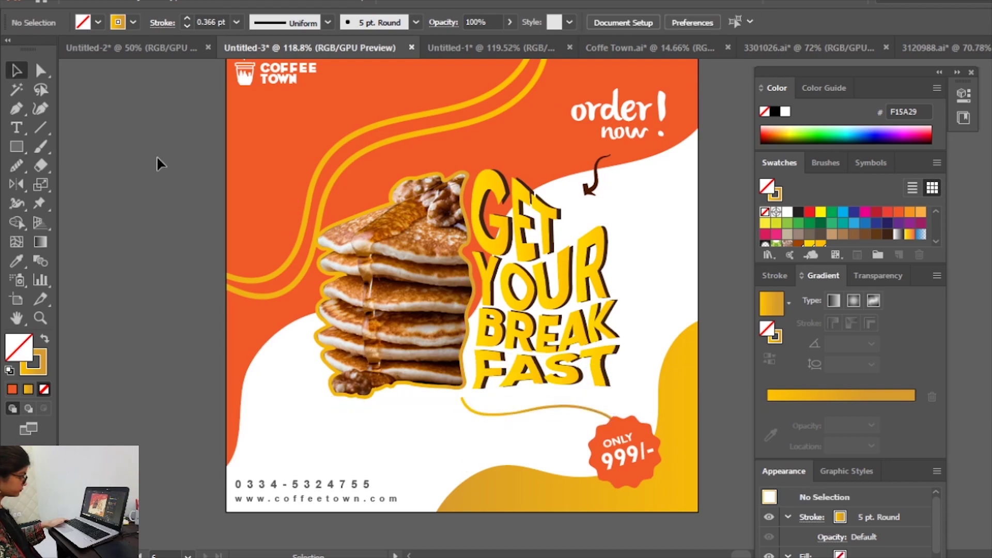
ctrl+click(491, 408)
drag(471, 432, 400, 382)
key(v)
Nudge the yellow wavy lines at the top-left inside the background group
click(354, 138)
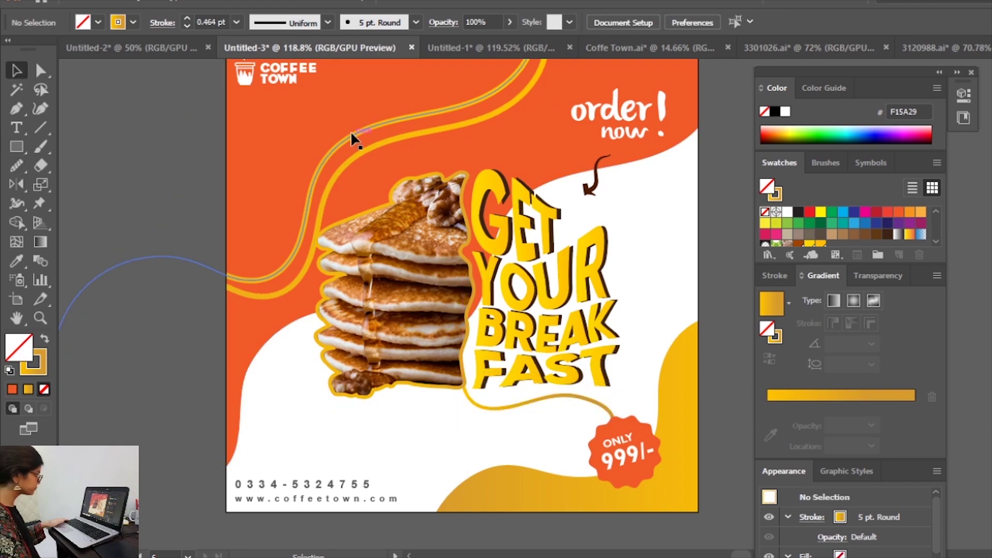
double_click(352, 138)
drag(351, 137, 356, 137)
double_click(175, 175)
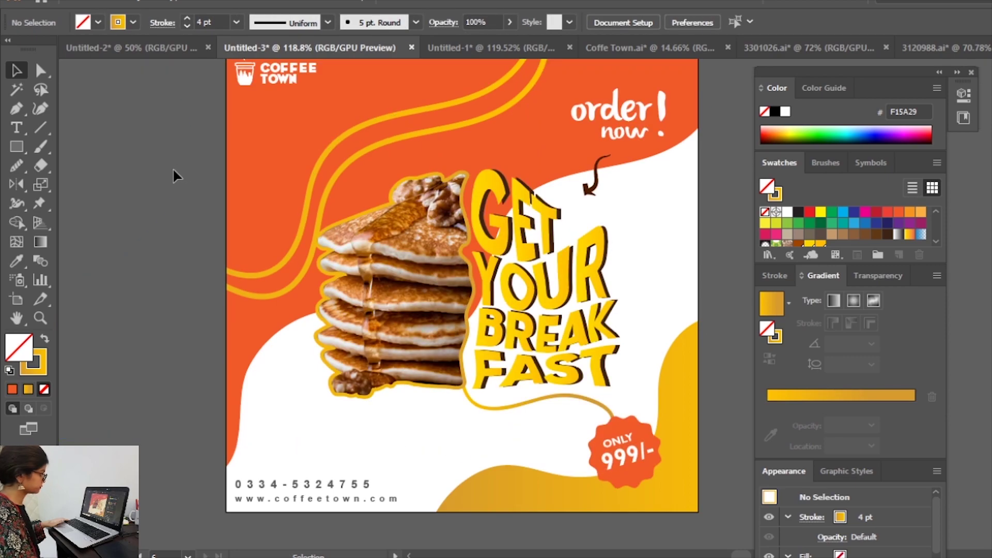
key(shift+x)
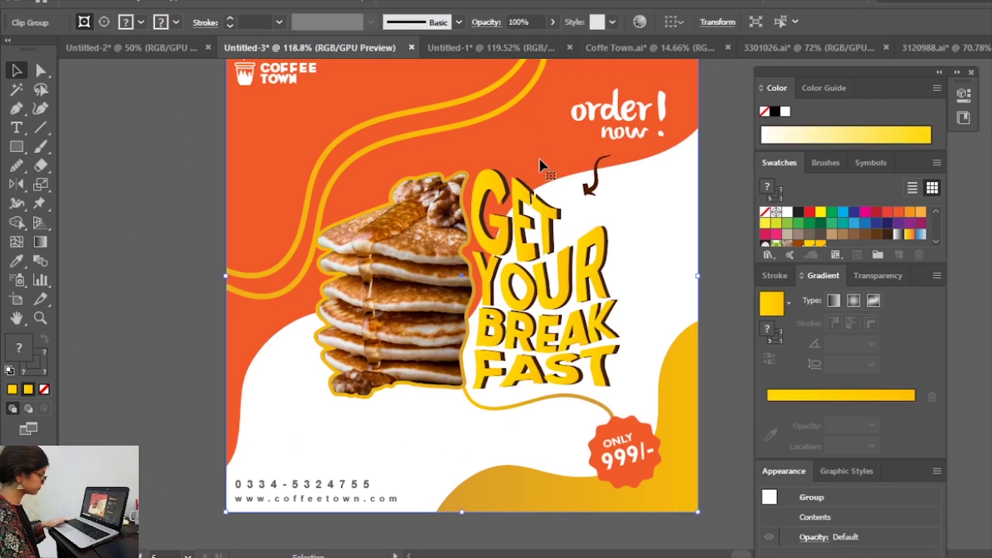
Try squashing the orange background shape vertically, then undo it
drag(540, 152, 538, 397)
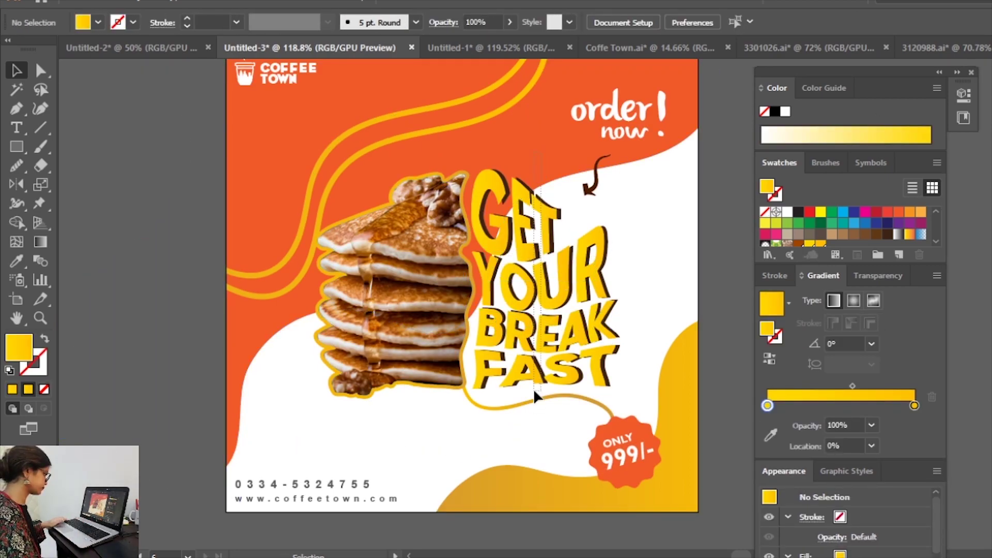
click(582, 145)
double_click(503, 199)
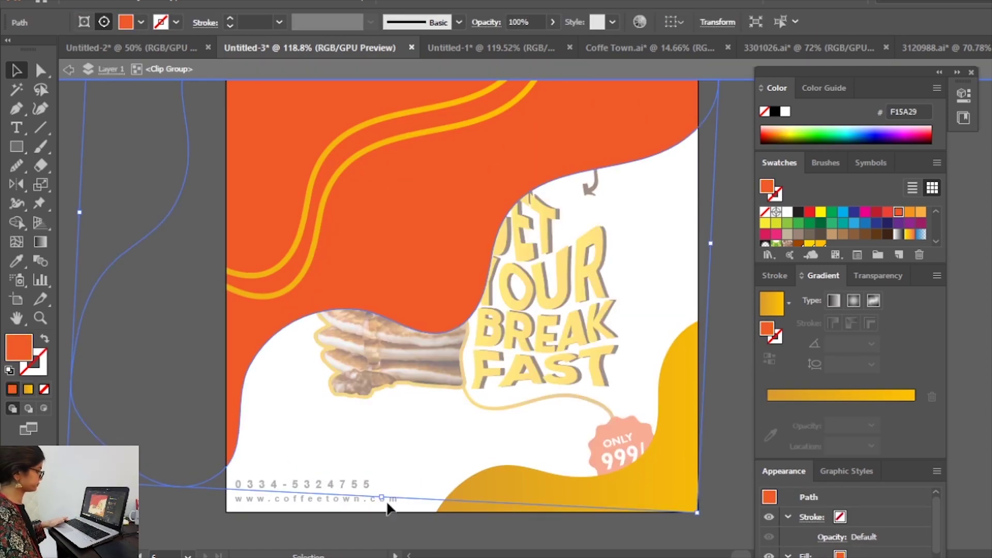
drag(382, 498, 382, 473)
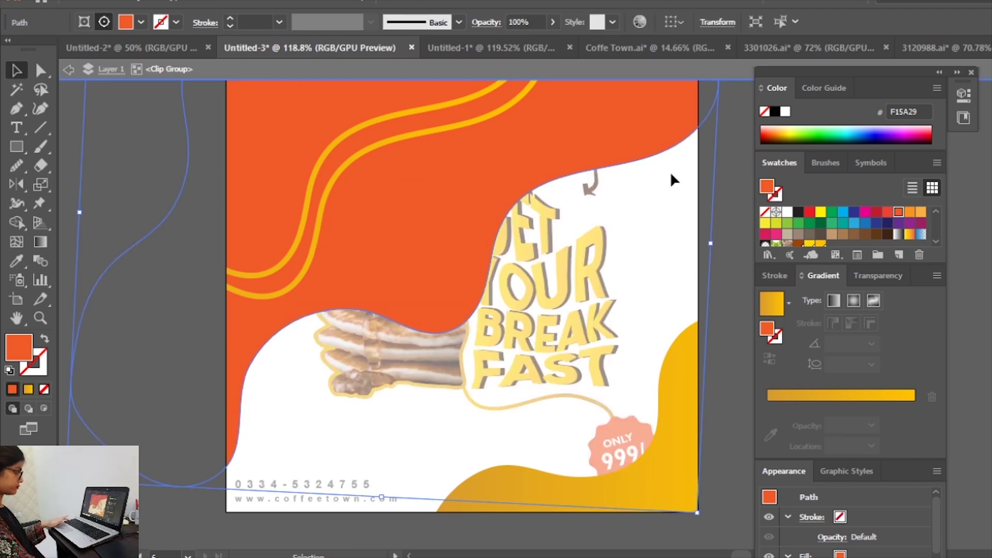
key(ctrl+z)
double_click(724, 238)
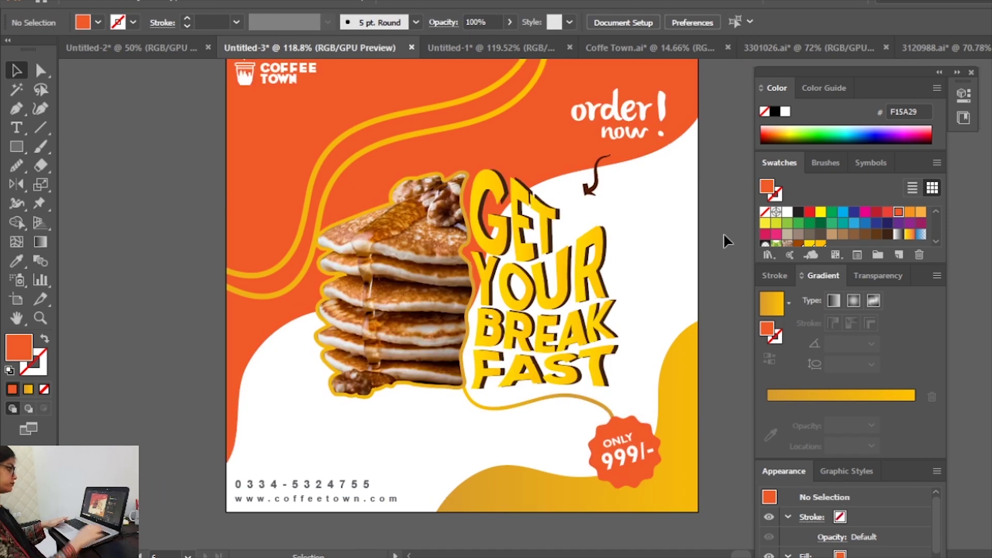
Shift the Coffee Town logo and contact text slightly right
key(ctrl+1)
click(330, 109)
shift+click(412, 481)
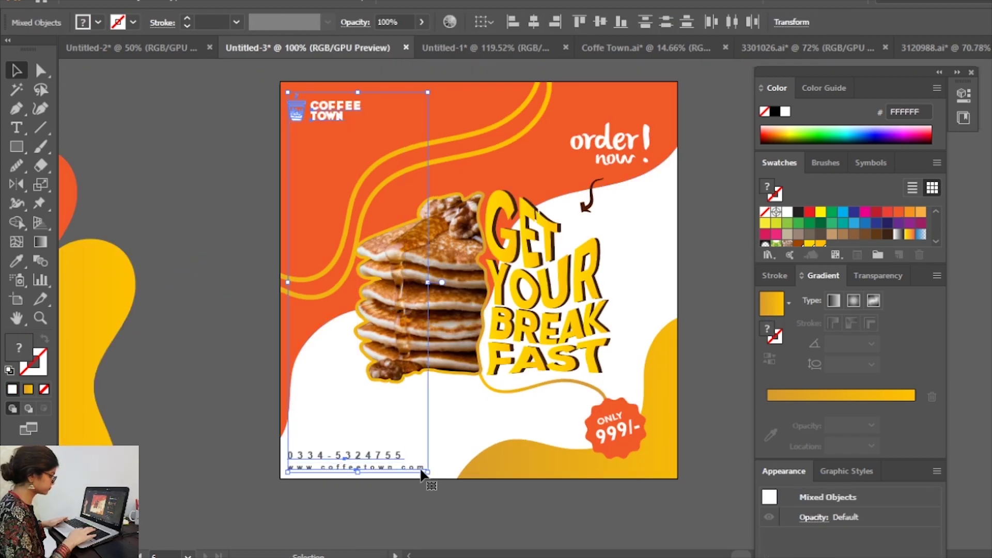
drag(412, 480, 416, 480)
click(239, 354)
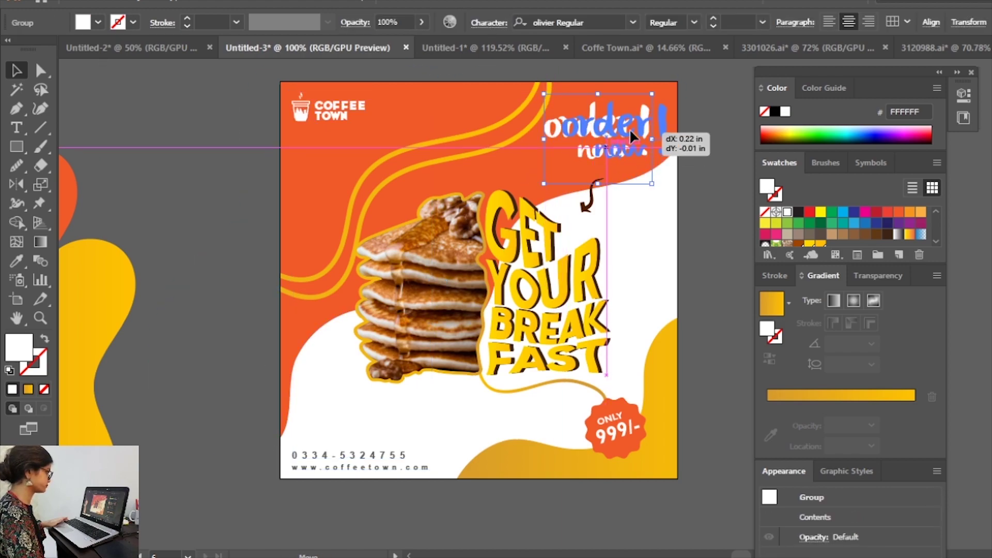
Enter the background group to edit the orange shape
double_click(532, 121)
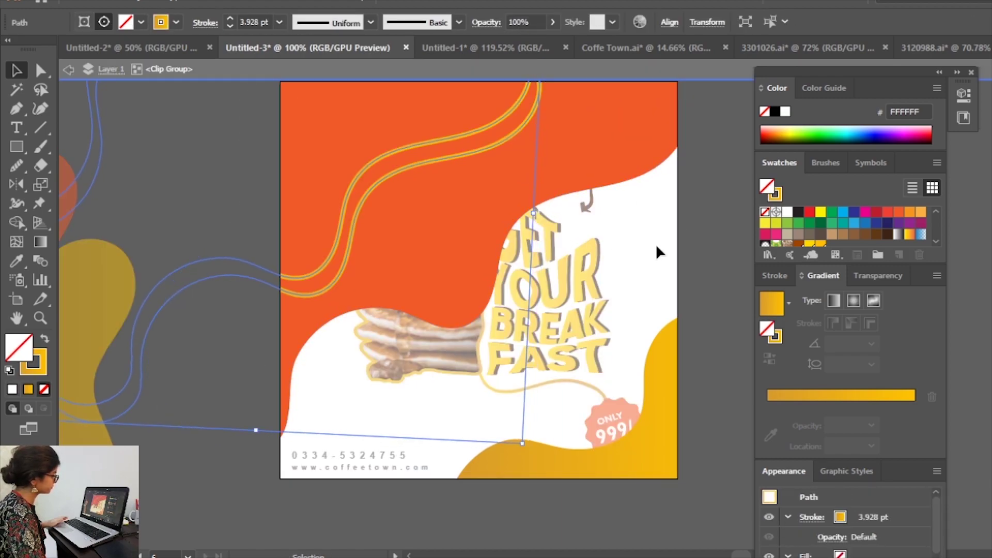
double_click(211, 111)
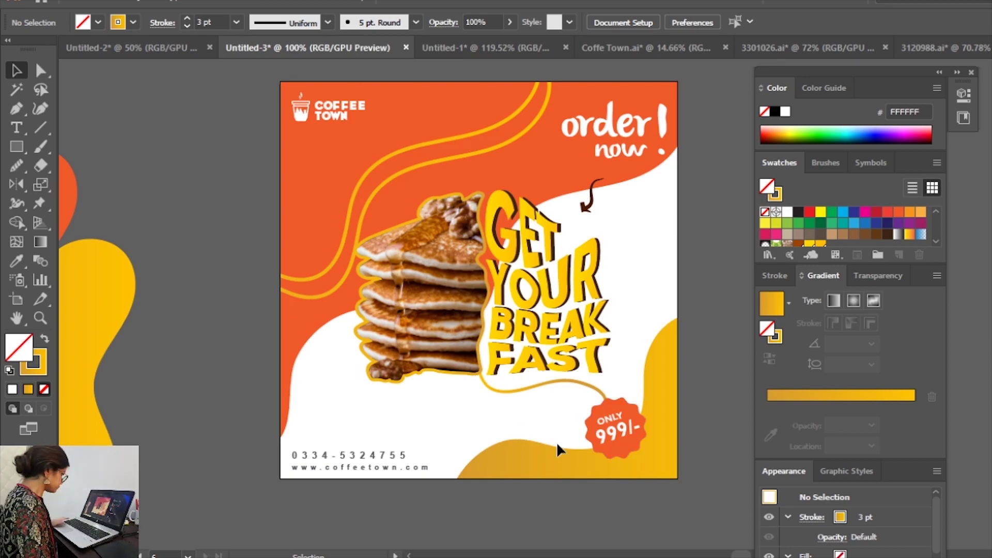
double_click(310, 332)
Drag an orange-curve anchor beside the pancakes to reshape the wave
key(a)
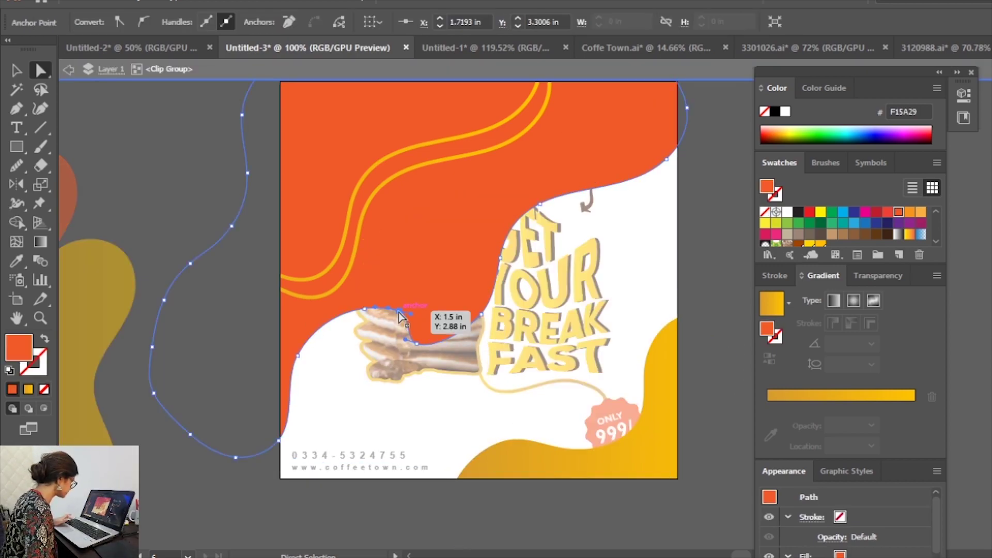
drag(364, 320, 366, 326)
double_click(339, 510)
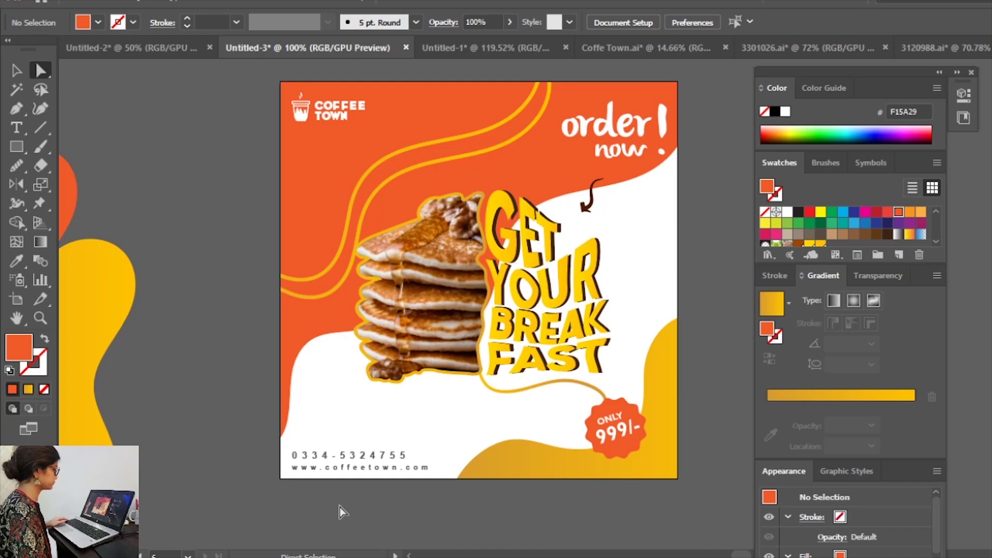
Scale up the Coffee Town logo
key(v)
click(331, 108)
drag(365, 122, 384, 130)
click(374, 484)
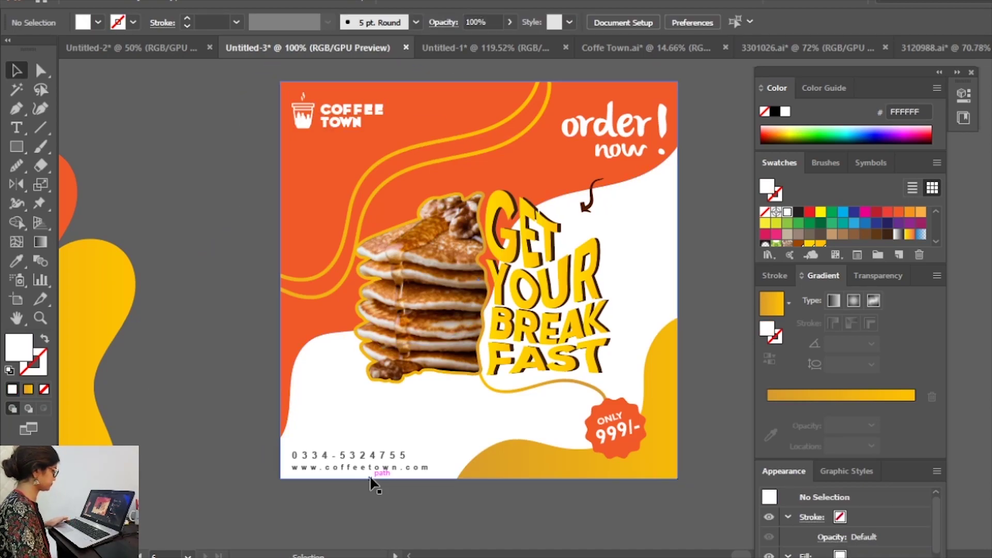
Shrink the phone and website text
drag(429, 471, 394, 475)
click(427, 520)
click(439, 365)
click(455, 406)
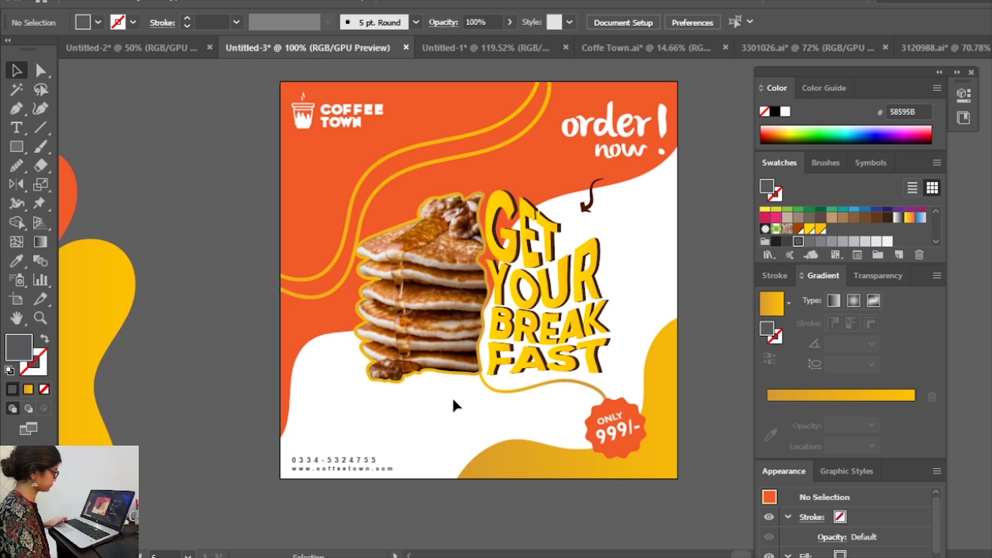
Group the pancake image with the GET YOUR BREAKFAST headline and enlarge it slightly
click(542, 321)
shift+click(414, 290)
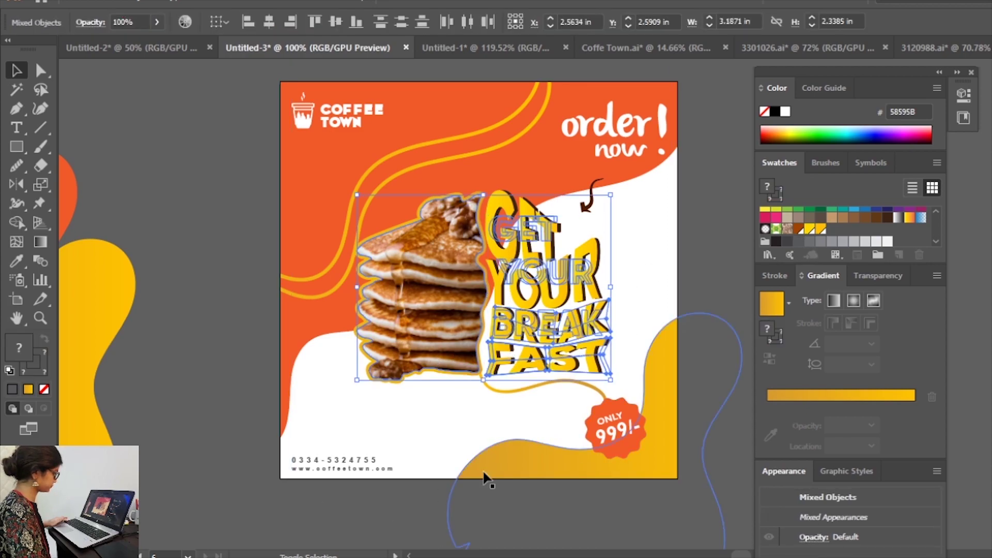
key(ctrl+g)
drag(483, 381, 490, 387)
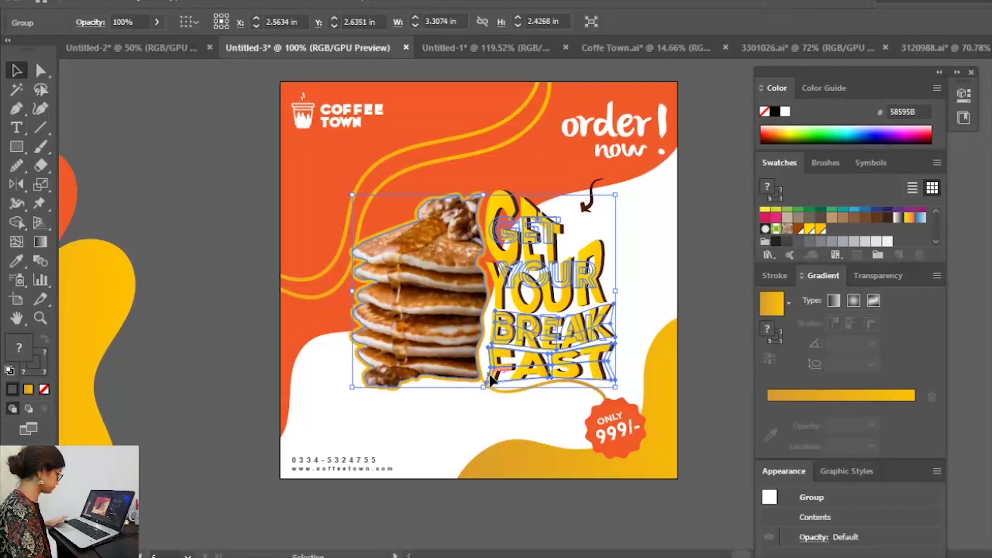
click(539, 394)
Move the phone and website text slightly up
click(615, 413)
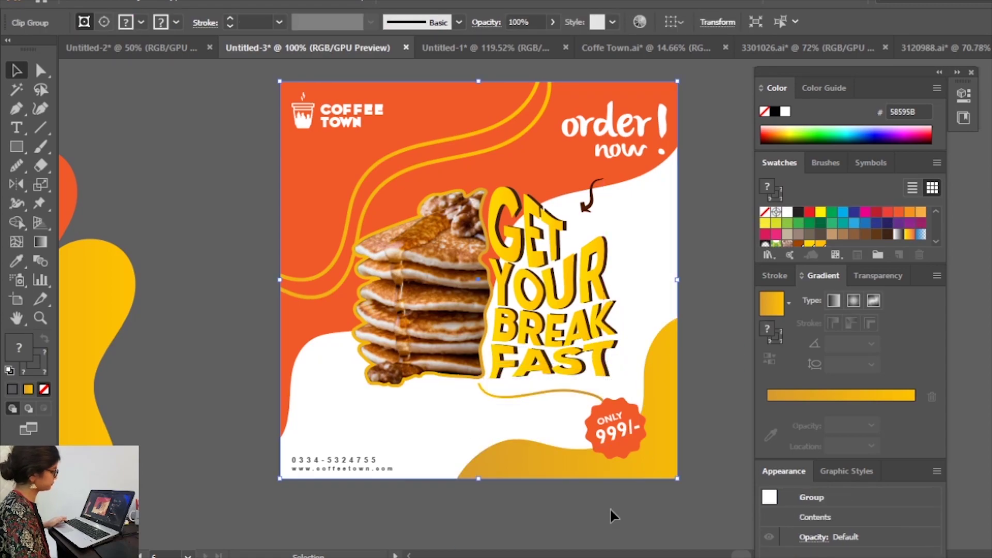
click(611, 515)
double_click(320, 279)
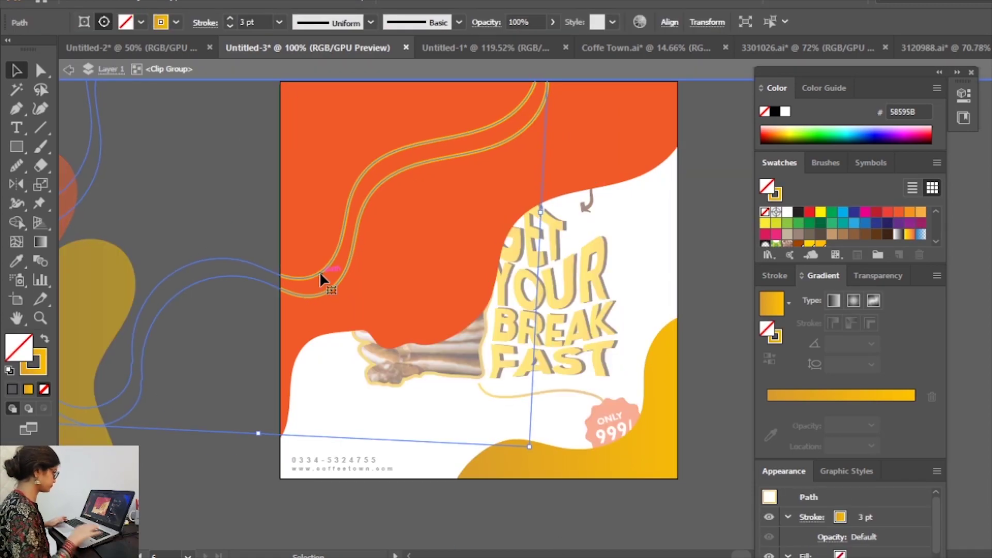
double_click(217, 204)
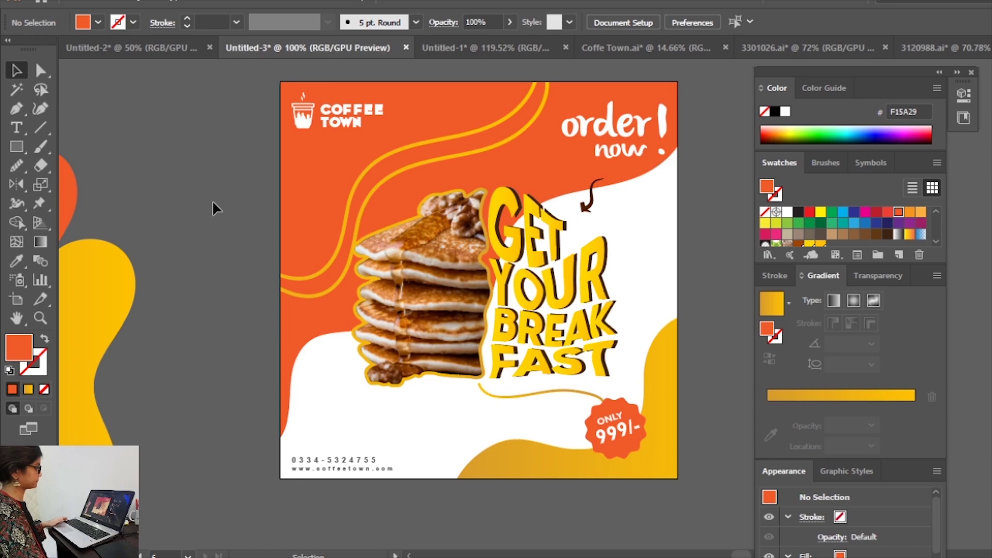
drag(380, 468, 382, 461)
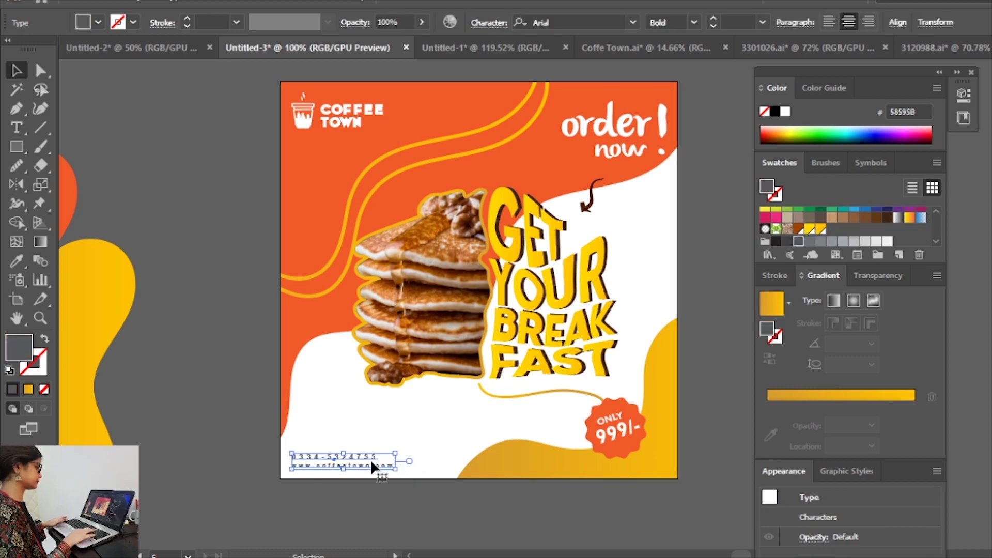
click(383, 514)
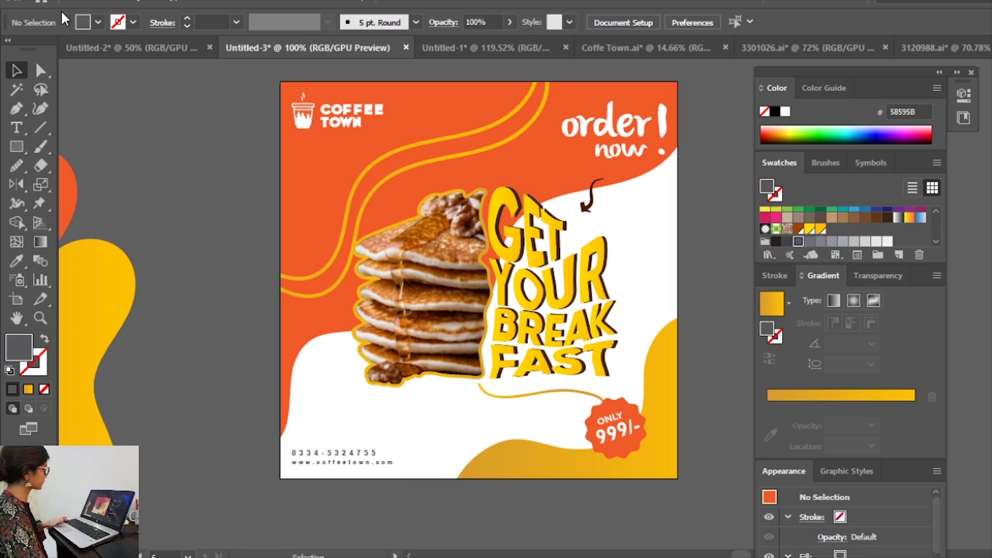
Start a PNG Export As of the poster artboard, browsing to drive E
click(17, 299)
click(77, 1)
click(314, 294)
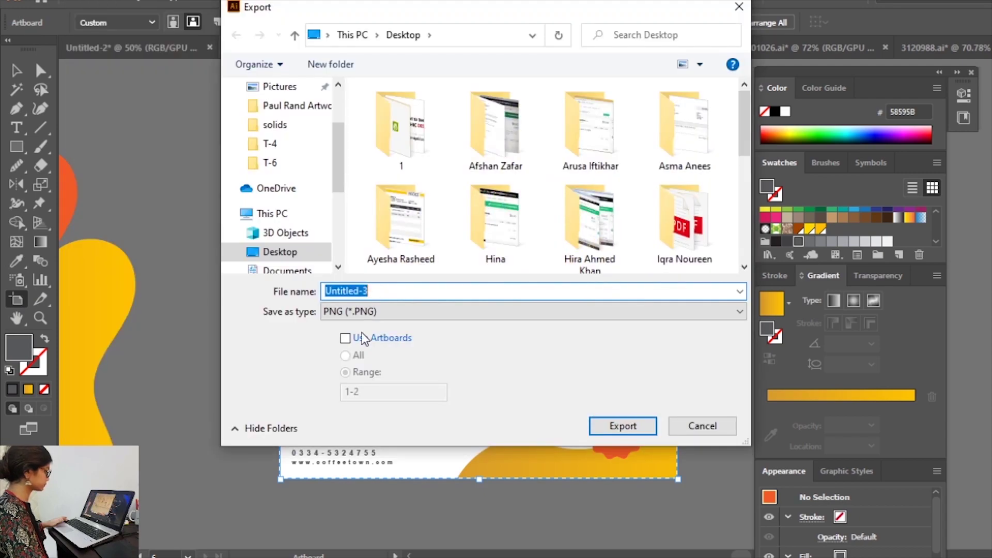
click(280, 270)
Create a new T-7 folder inside E:\Youtube and open it
scroll(281, 207, down, 3)
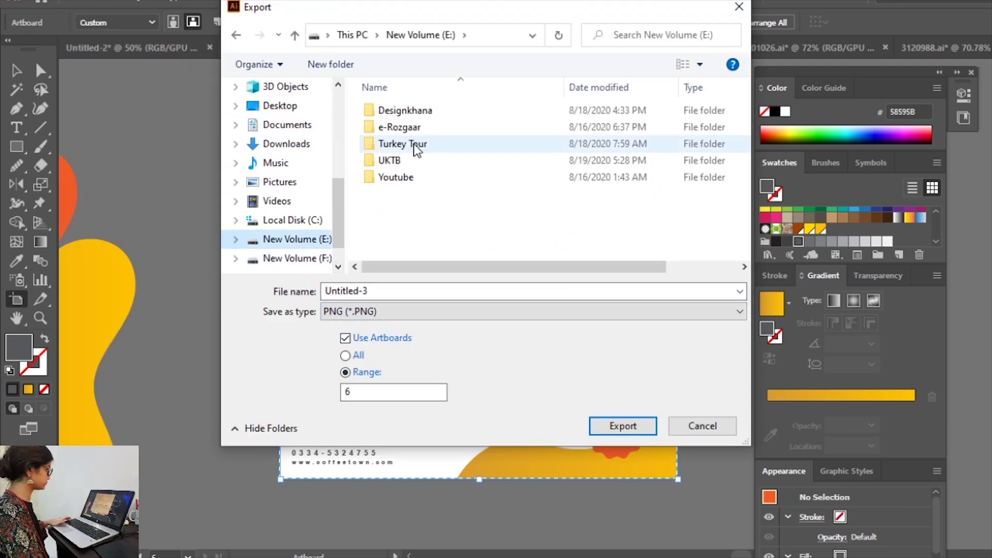
double_click(362, 214)
scroll(557, 248, down, 2)
right_click(557, 274)
click(786, 253)
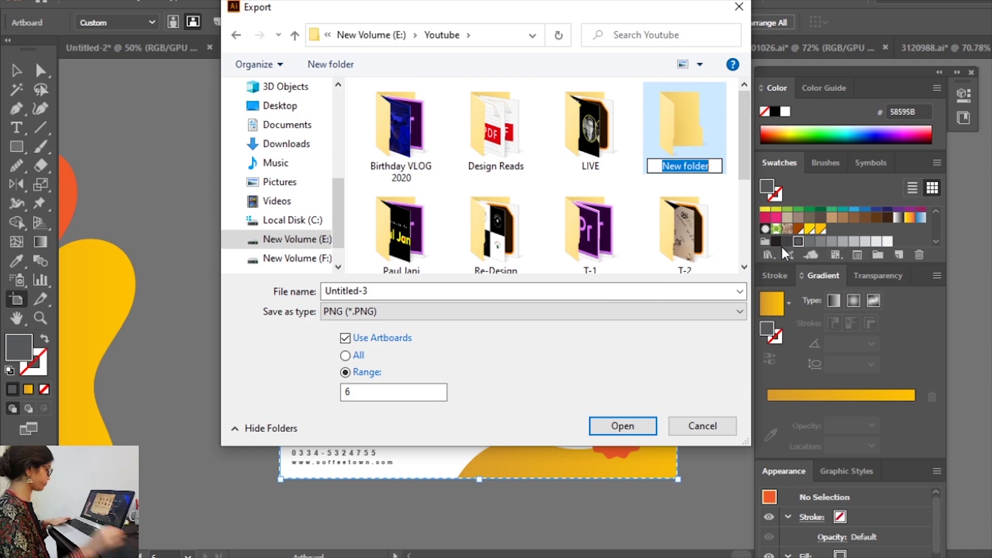
text(T-7)
key(Return)
key(Return)
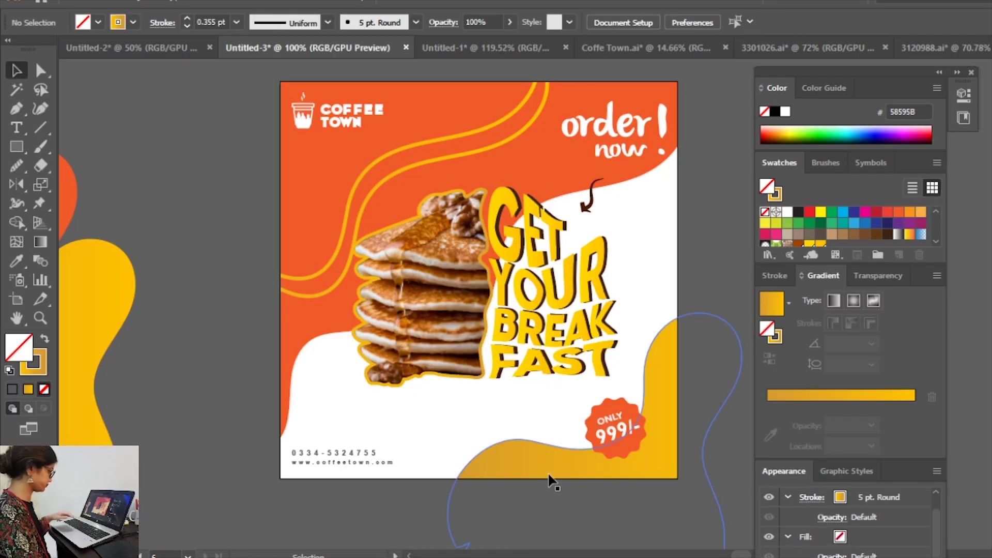
Move the yellow curve inside the background and select the order now group
mouse_move(383, 159)
mouse_down()
mouse_move(289, 284)
mouse_move(299, 295)
mouse_move(455, 141)
mouse_up()
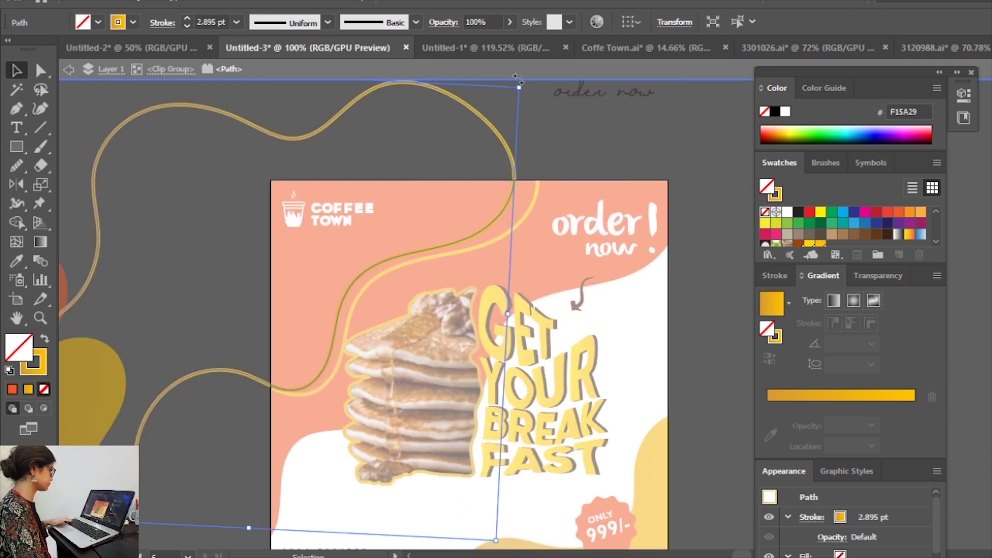
drag(586, 413, 552, 329)
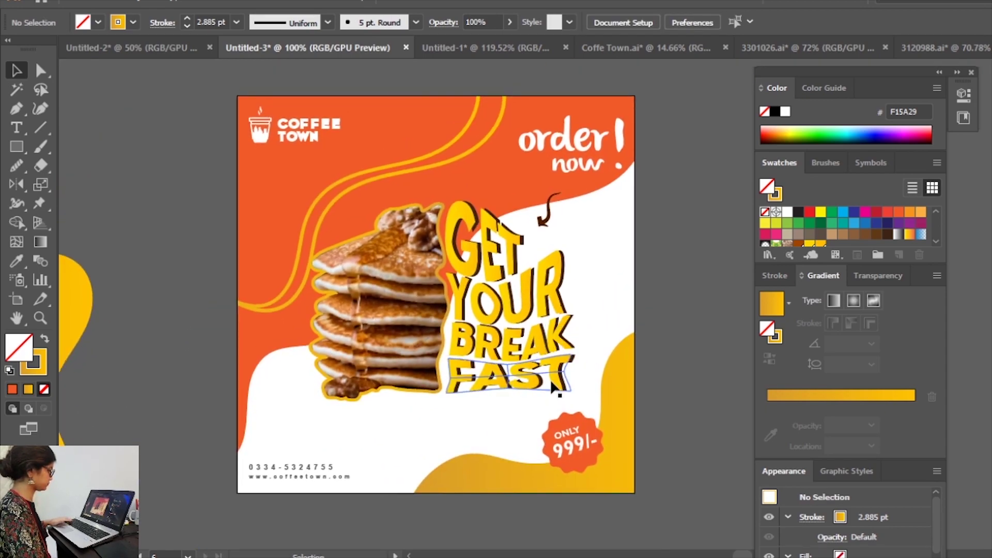
click(617, 129)
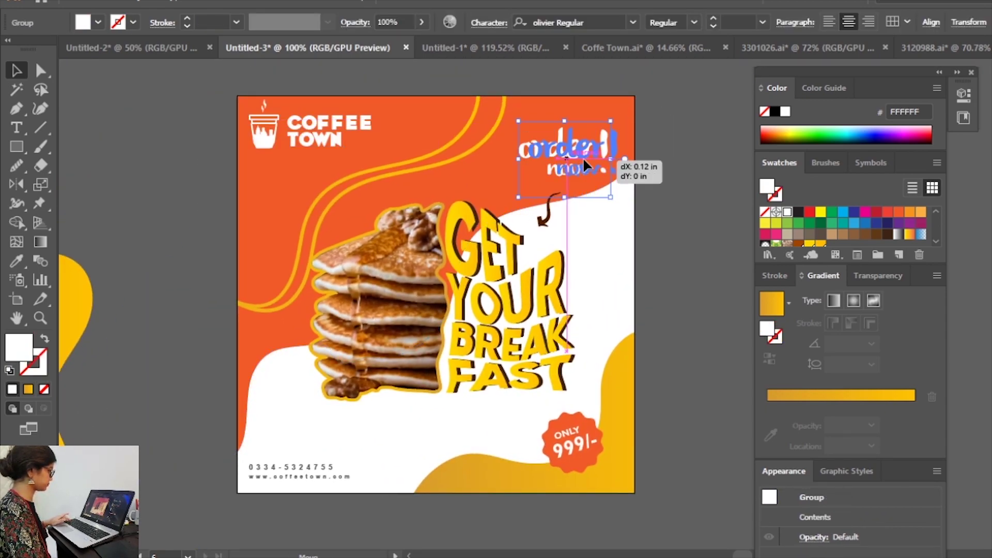
Give the ONLY 999 price badge a new swatch colour
double_click(573, 423)
click(573, 422)
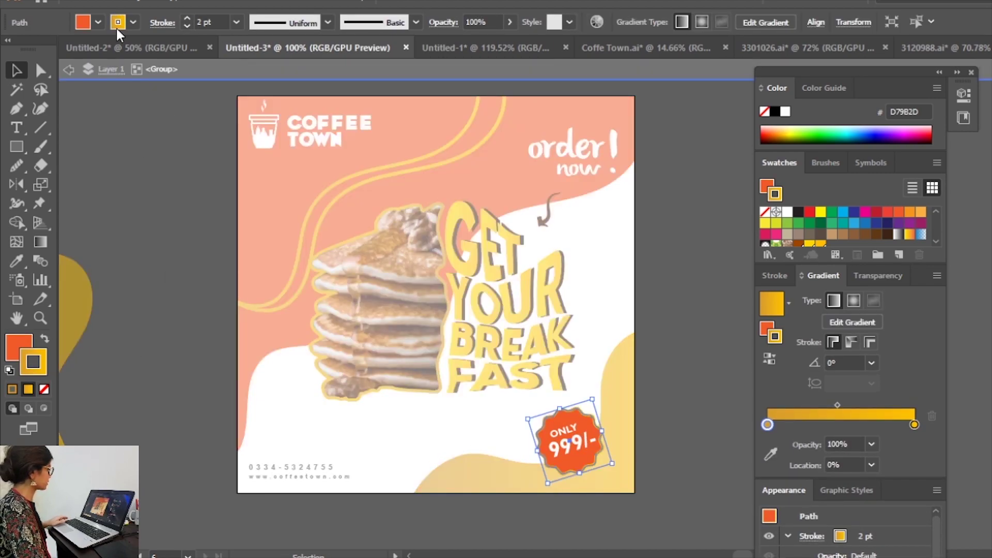
click(134, 22)
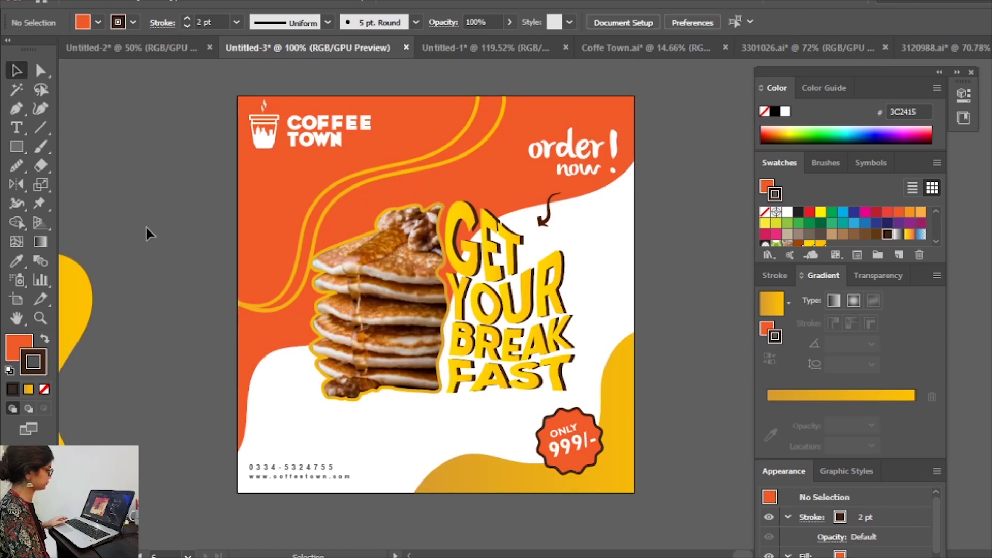
click(158, 162)
double_click(158, 162)
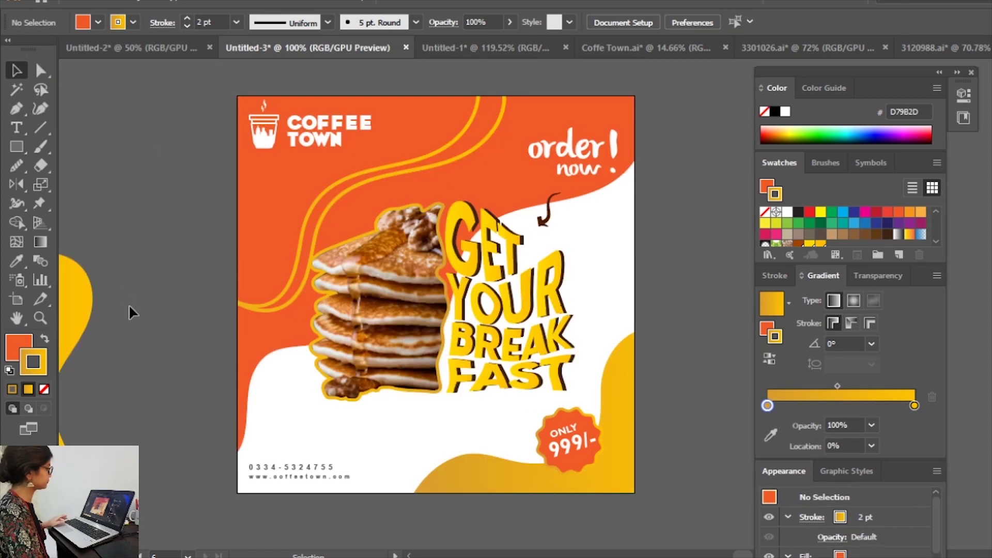
Export the artboard as a 300 ppi PNG named Pancake V2
click(15, 1)
click(361, 291)
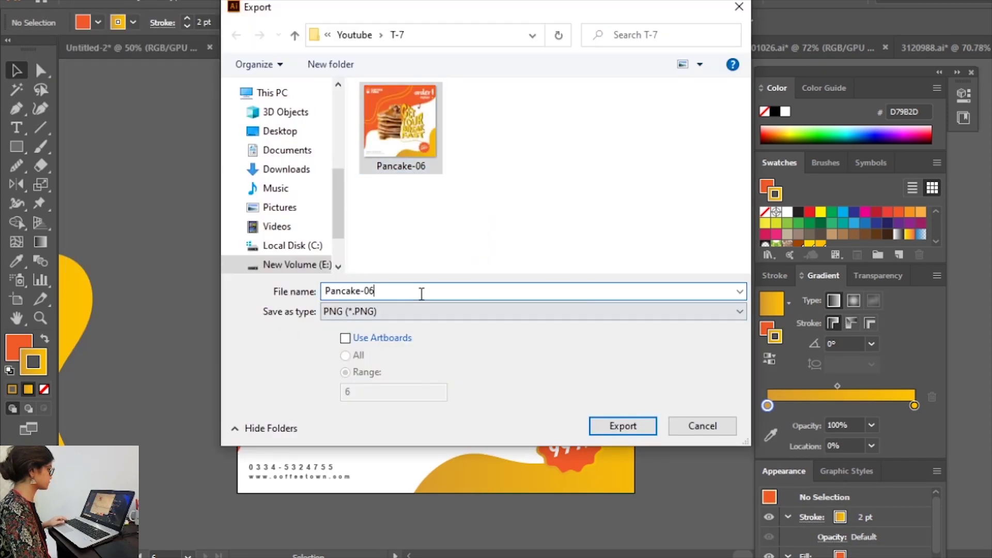
key(BackSpace)
key(BackSpace)
key(BackSpace)
text(01)
click(346, 338)
click(622, 426)
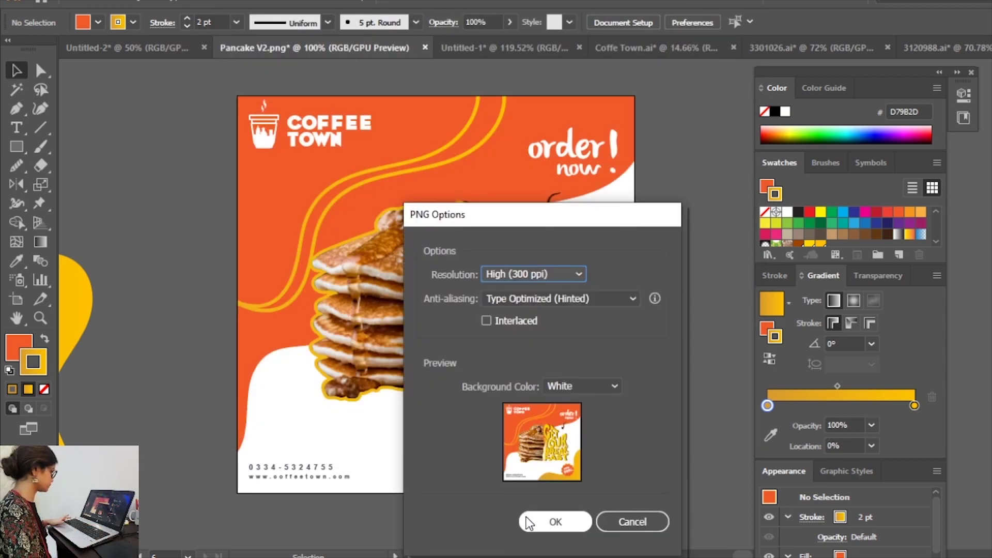
click(556, 522)
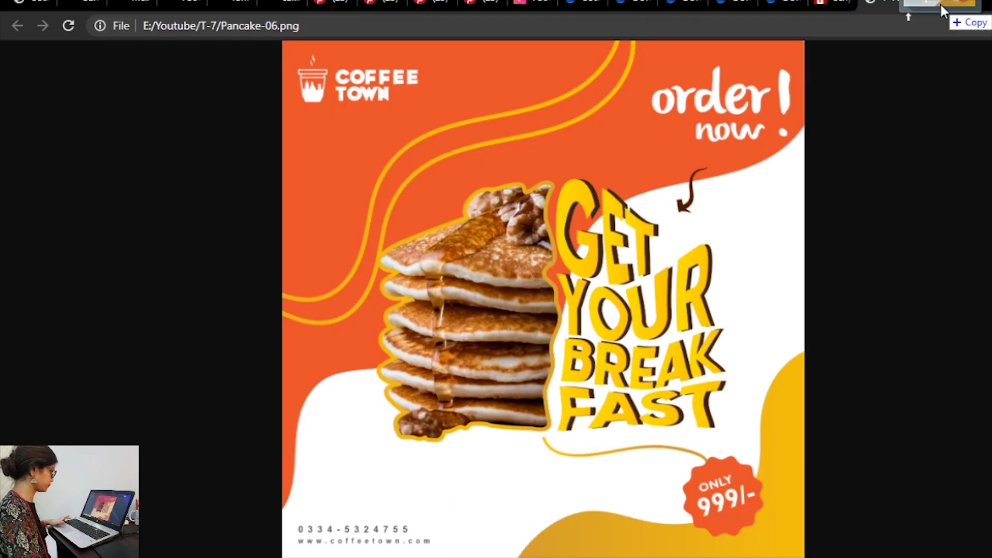
Compare the new PNG with the earlier export in the browser
key(ctrl+Tab)
key(ctrl+shift+Tab)
key(ctrl+Tab)
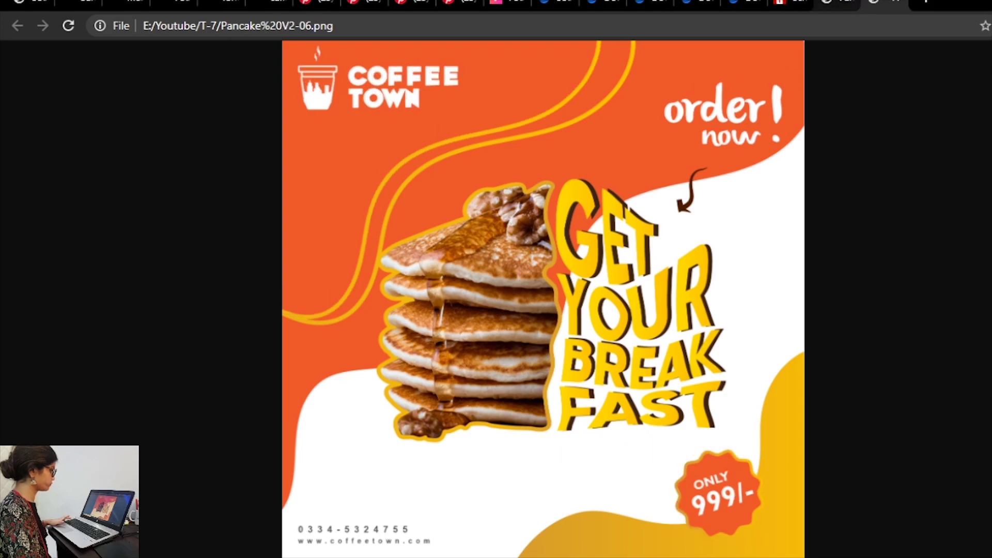
key(ctrl+shift+Tab)
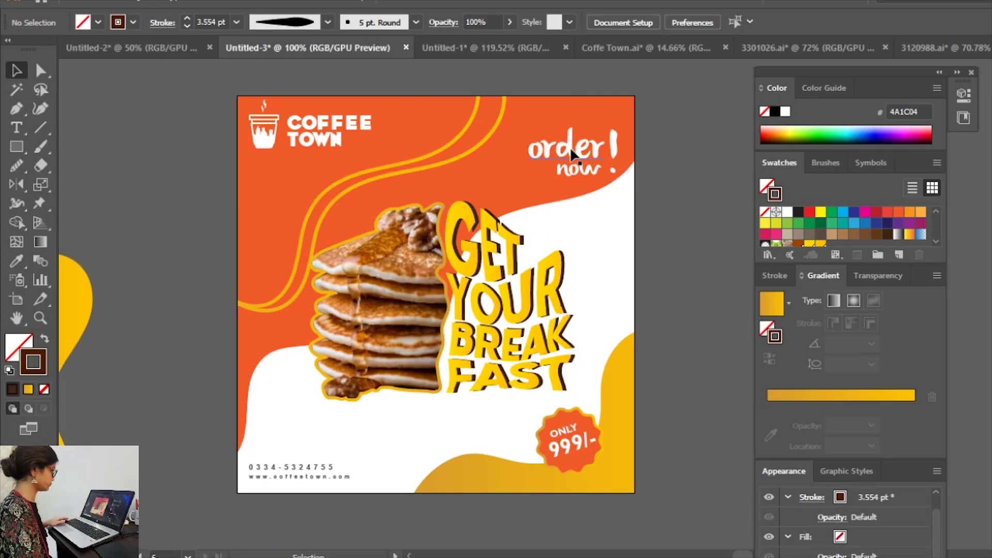
Shrink the pancake-and-headline group and move it left and down
click(610, 150)
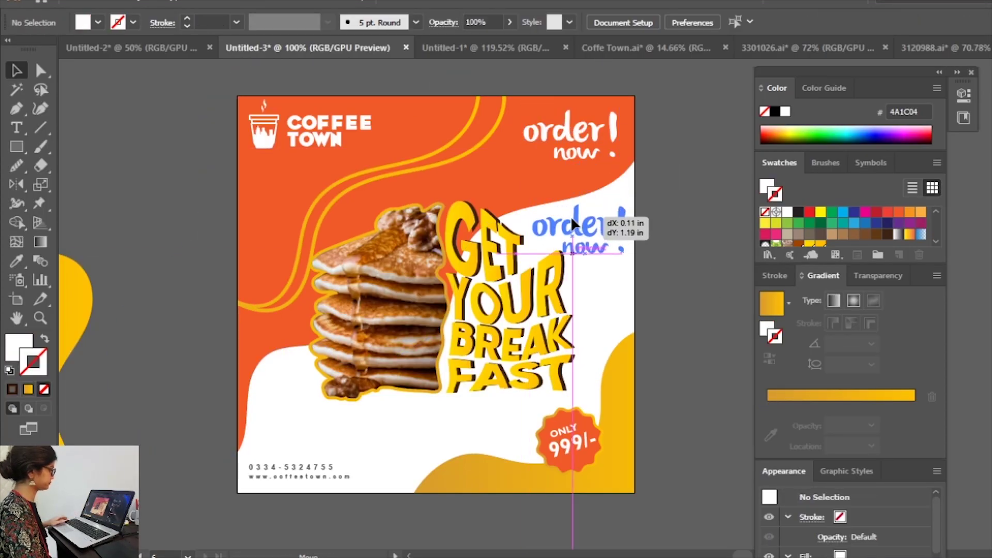
drag(310, 400, 347, 372)
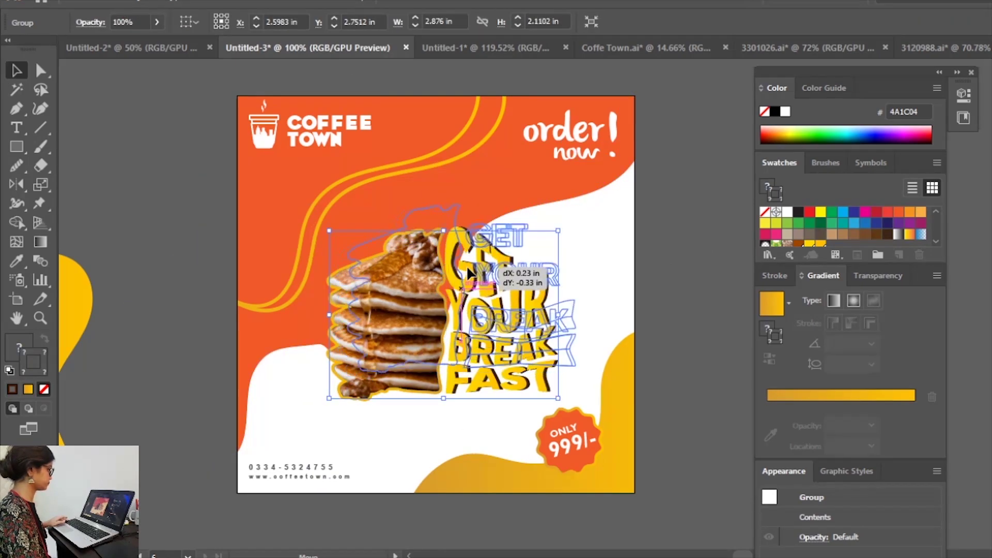
click(656, 344)
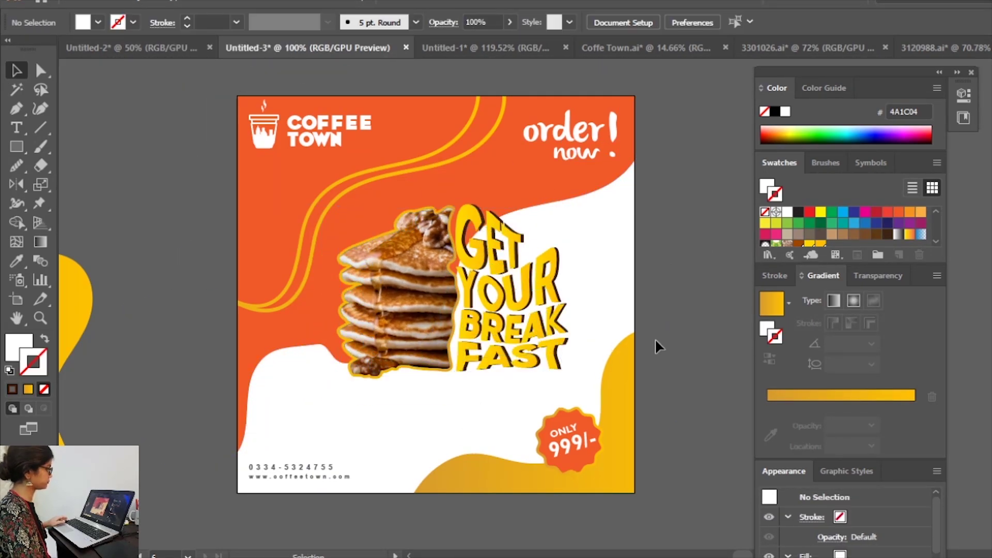
drag(491, 335, 472, 341)
click(650, 307)
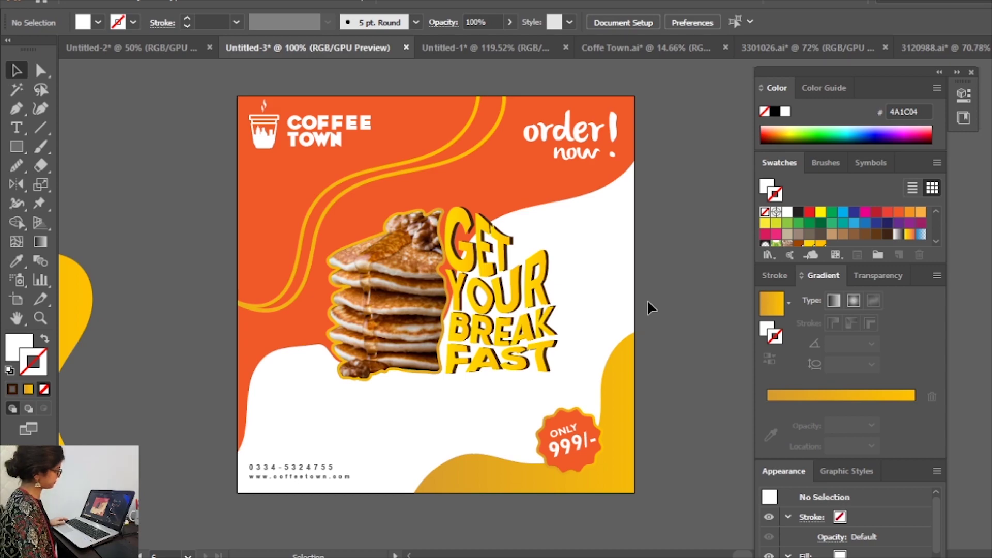
Export the post again as a PNG named Pancake V3
click(137, 2)
click(331, 287)
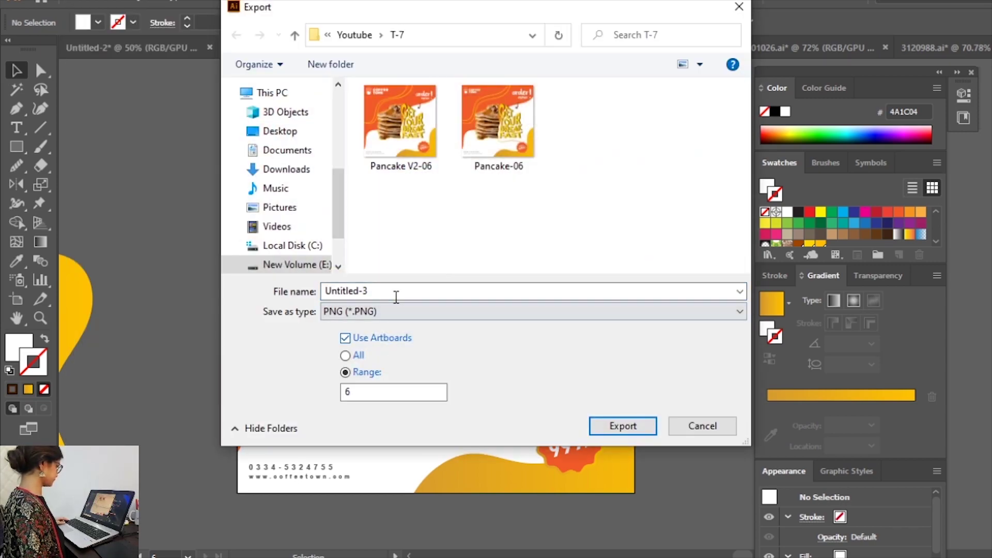
click(498, 130)
double_click(369, 290)
text(V3)
key(Return)
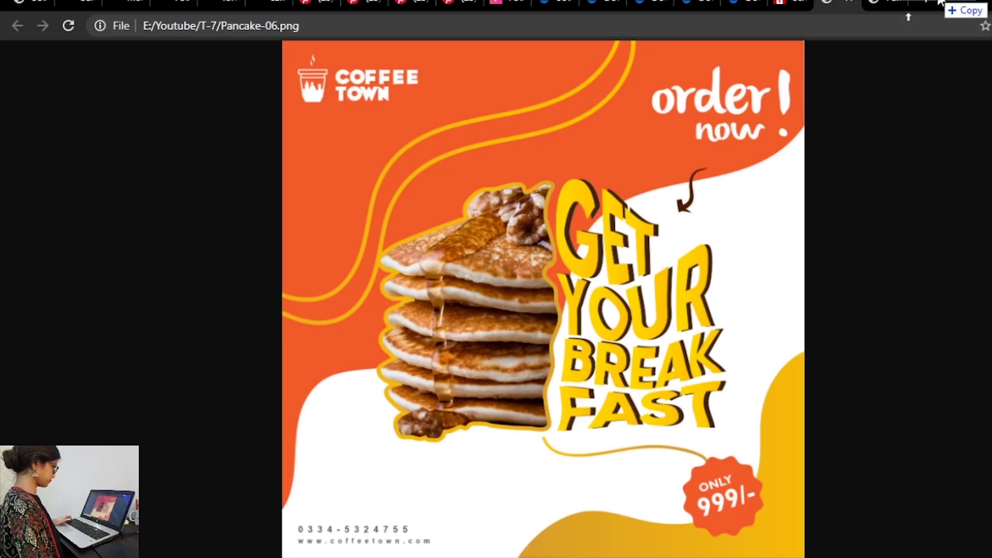
Move the HOW TO CREATE SOCIAL MEDIA DESIGN title group to the right
drag(283, 98, 486, 326)
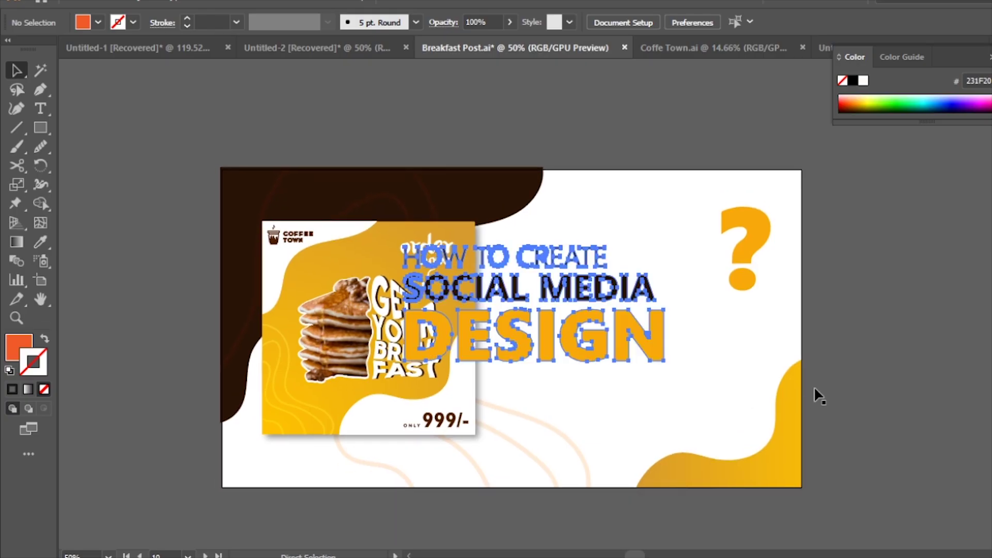
drag(566, 294, 666, 323)
click(753, 347)
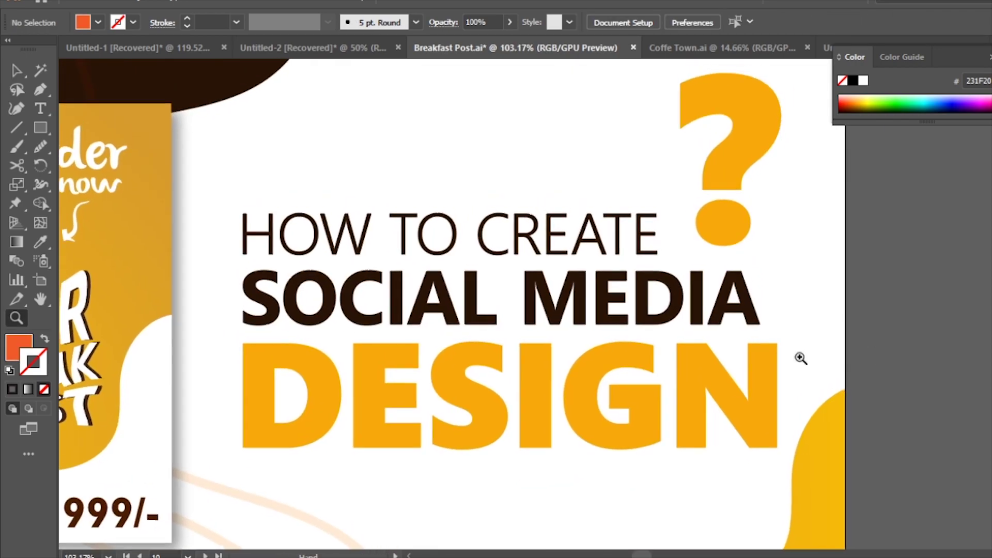
Show rulers and hide the horizontal guide on the cover artboard
right_click(885, 166)
click(912, 257)
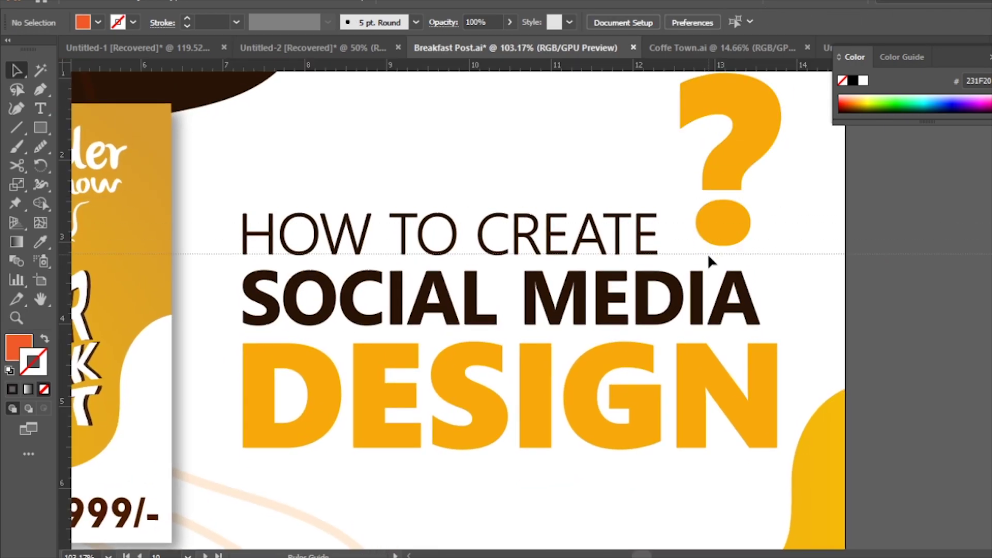
click(726, 225)
shift+click(690, 310)
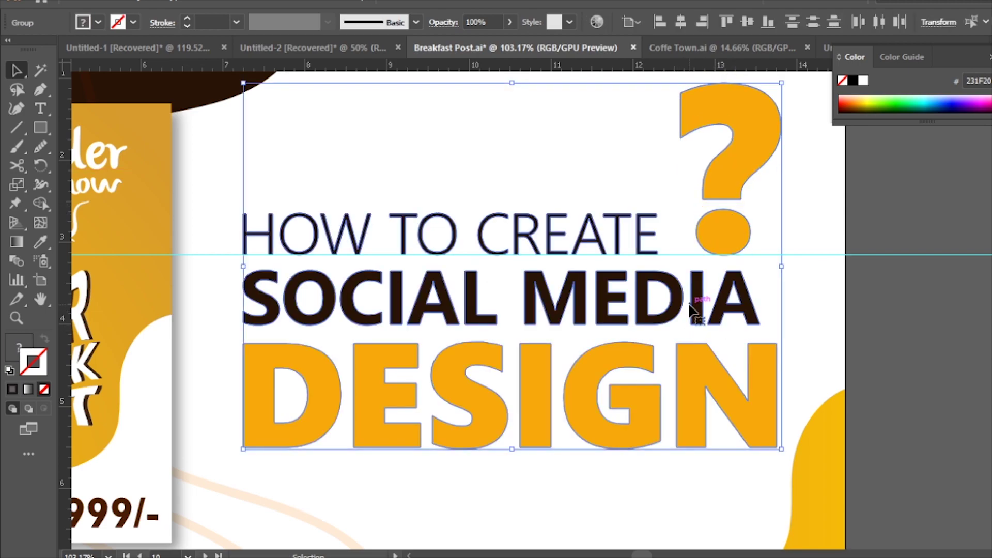
key(ctrl+0)
key(ctrl+shift+a)
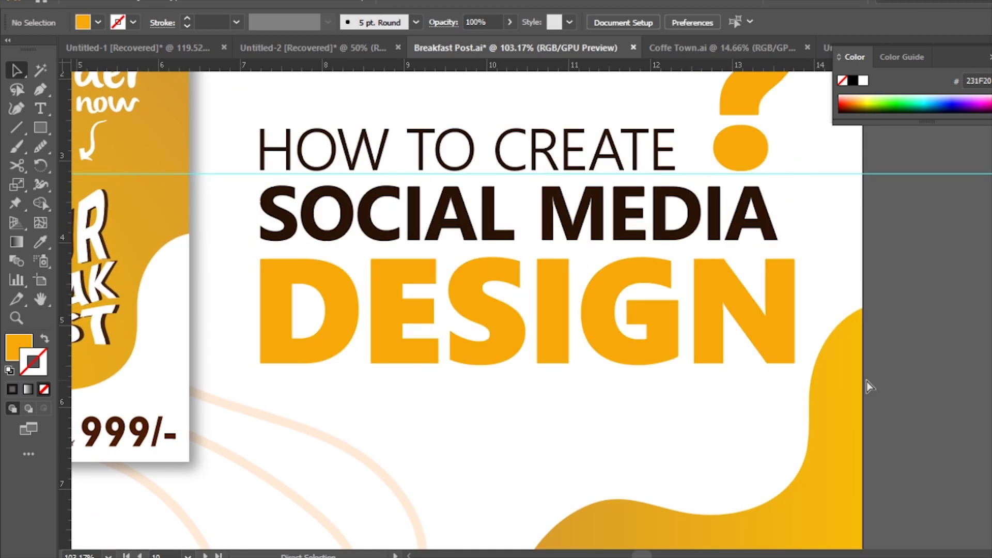
right_click(899, 62)
click(931, 186)
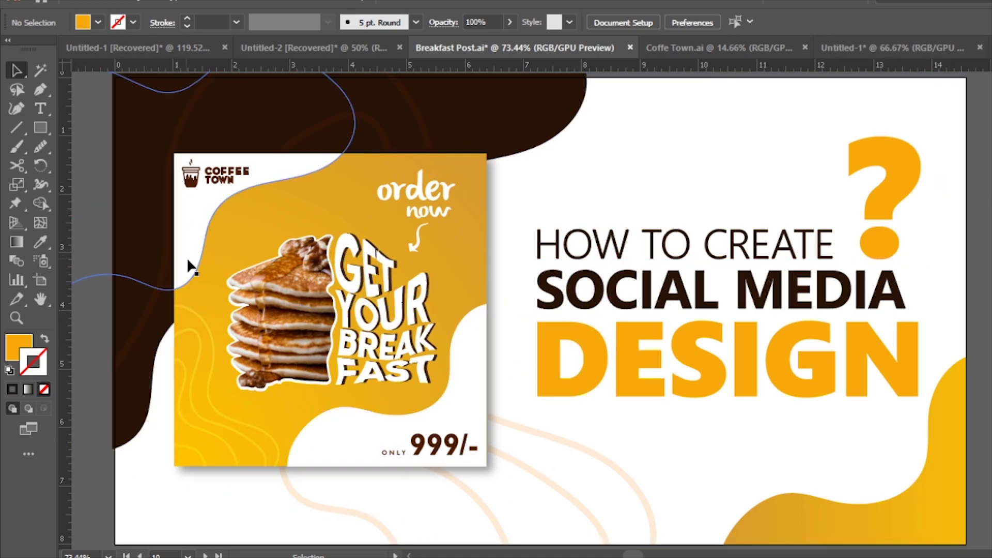
Export artboard 10 as a High 300 ppi JPEG named Cover-2
click(75, 3)
mouse_move(139, 275)
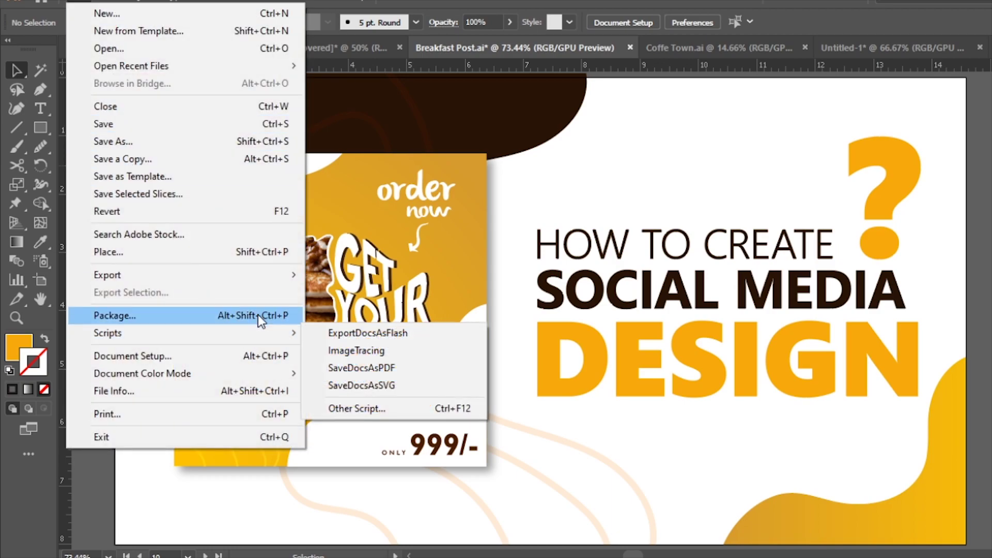
click(370, 290)
click(355, 339)
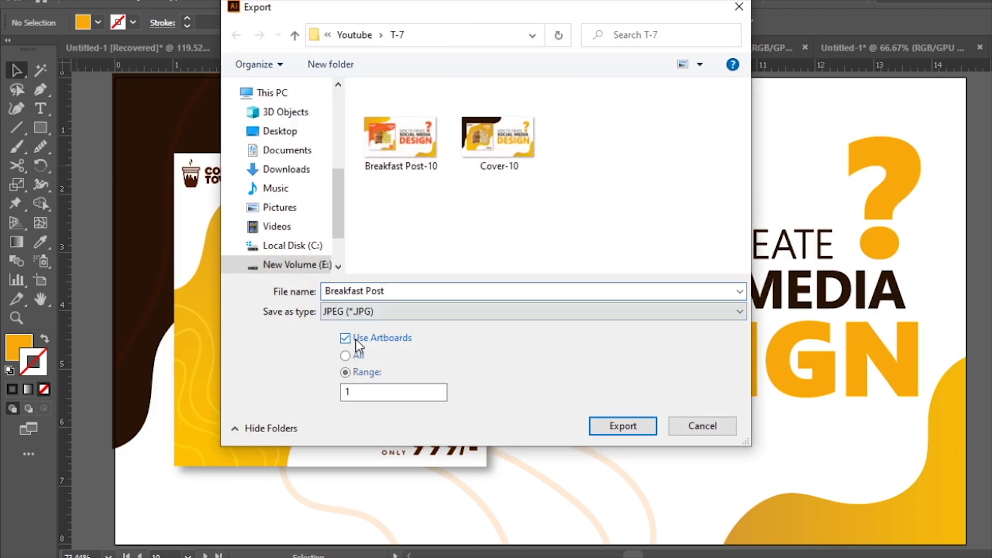
click(498, 137)
drag(354, 291, 381, 291)
text(2)
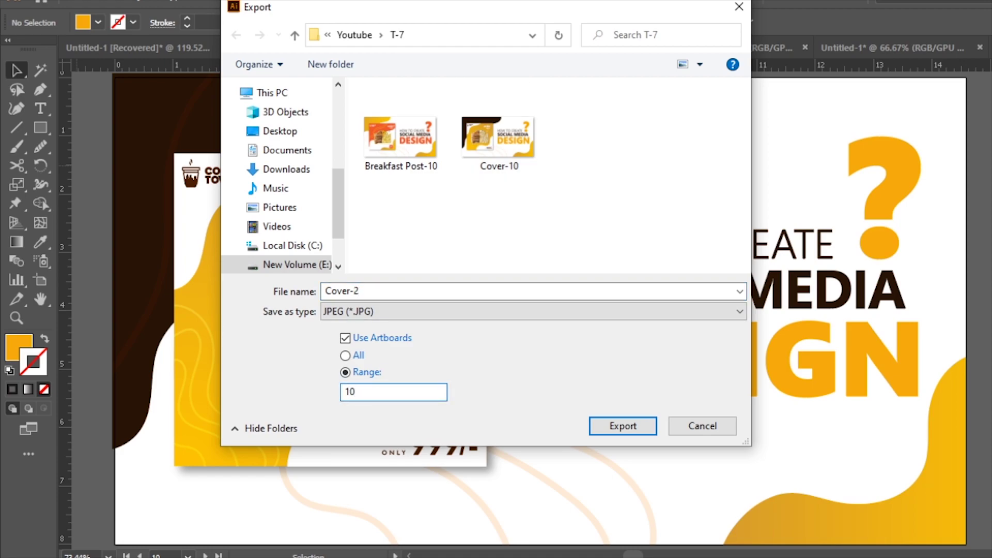
click(634, 427)
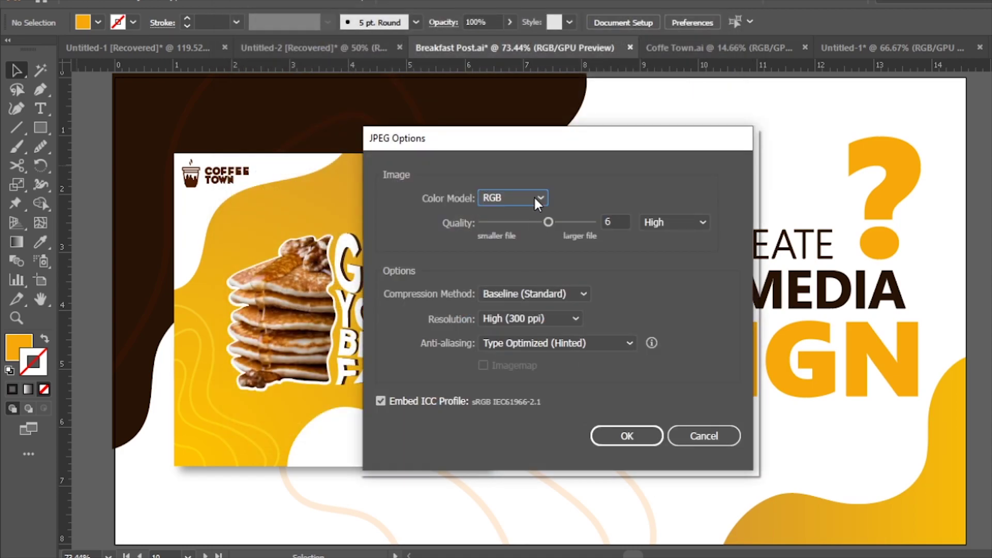
click(537, 318)
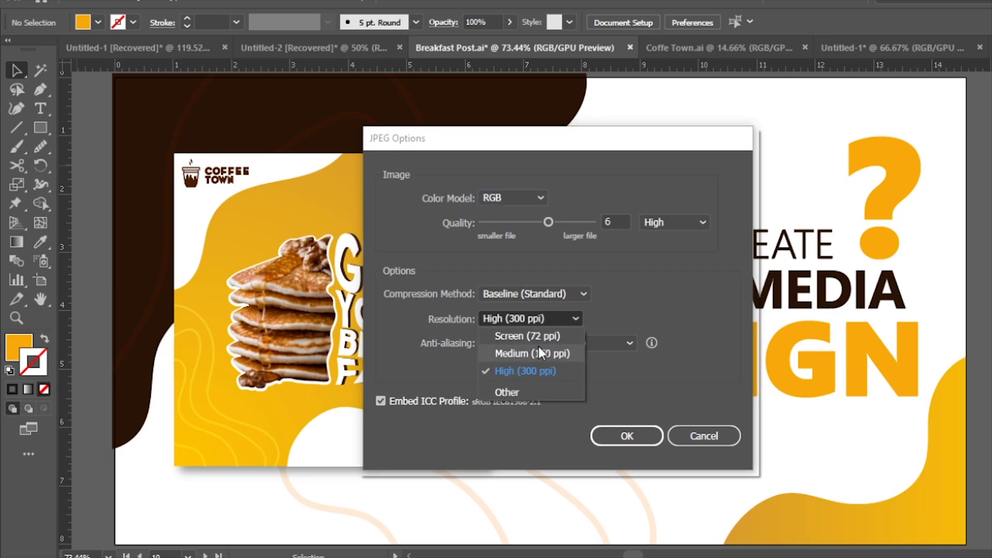
click(533, 370)
click(623, 438)
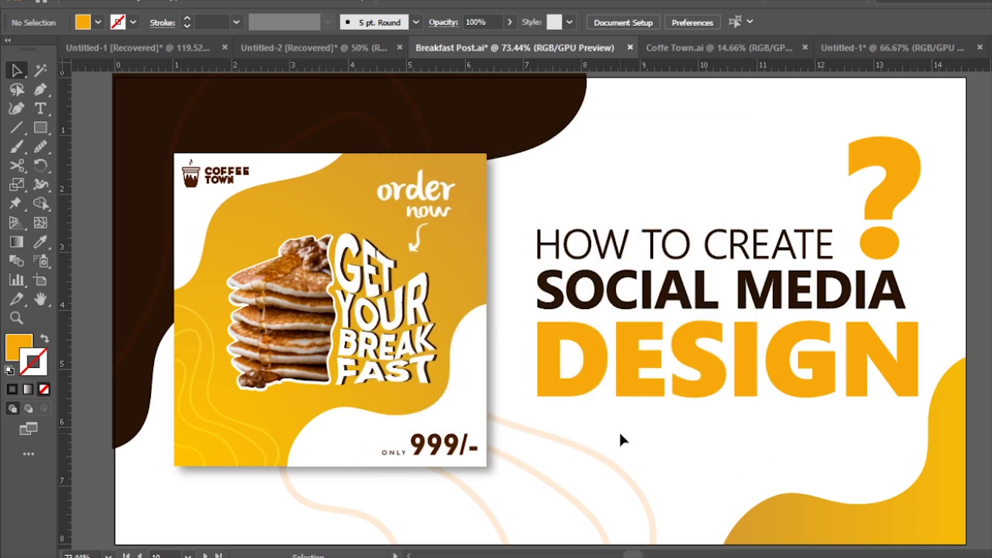